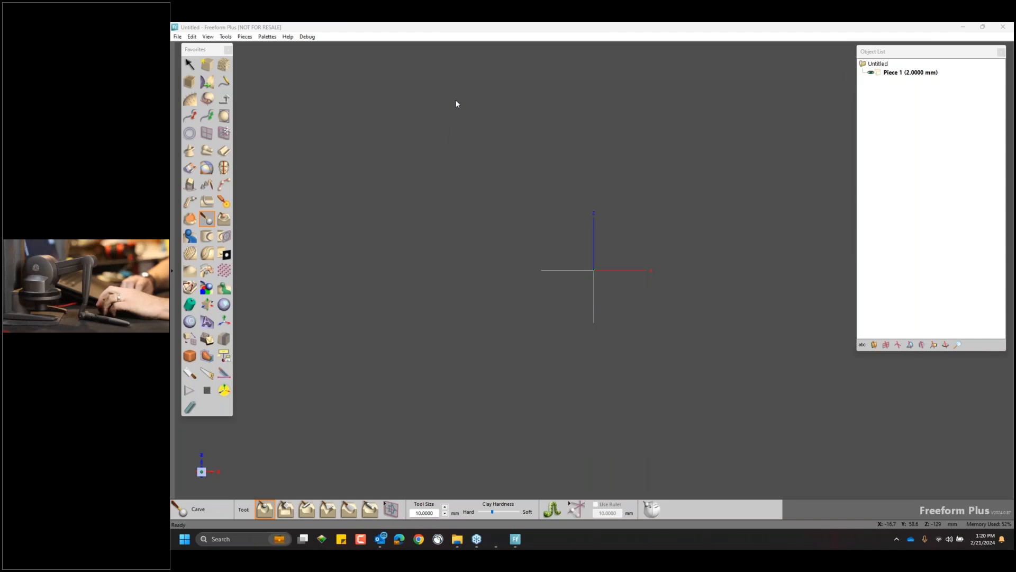
Open the recent file "Demo start - Only mandible and cropped maxilla for Mandible Guide.cly" and inspect the finished guides from the side.
left_click(178, 36)
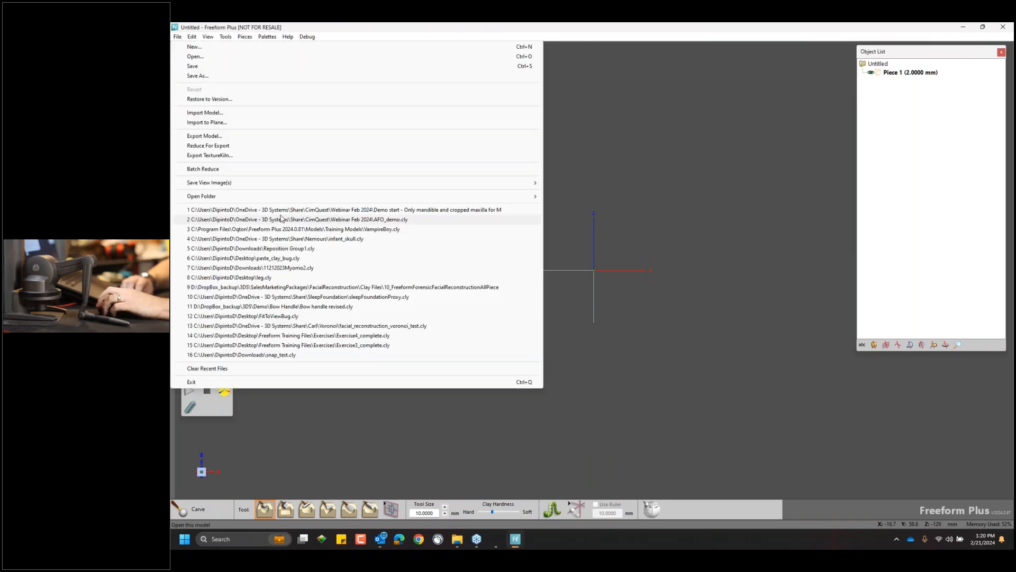
left_click(270, 210)
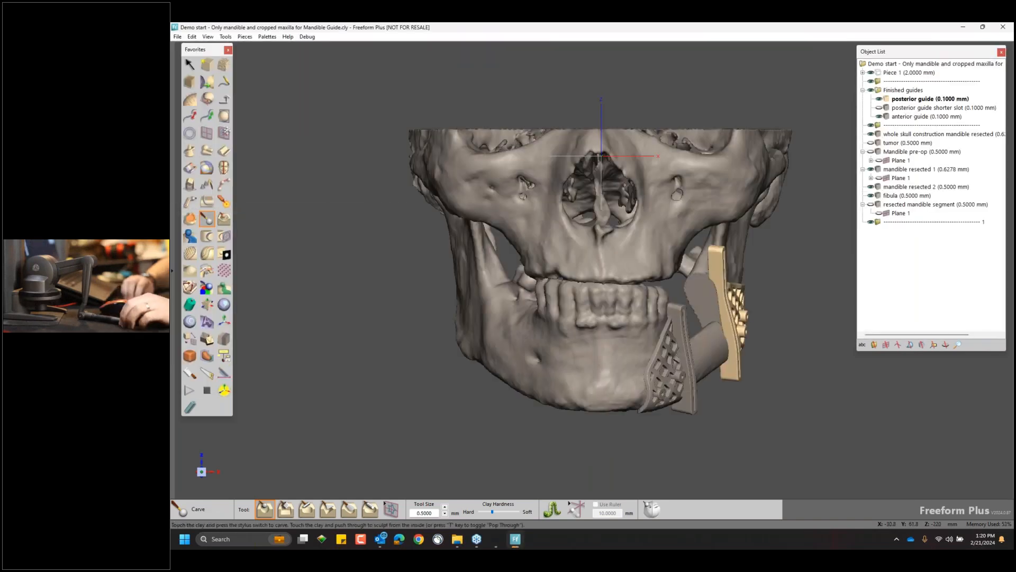
middle_click_drag(692, 251, 552, 220)
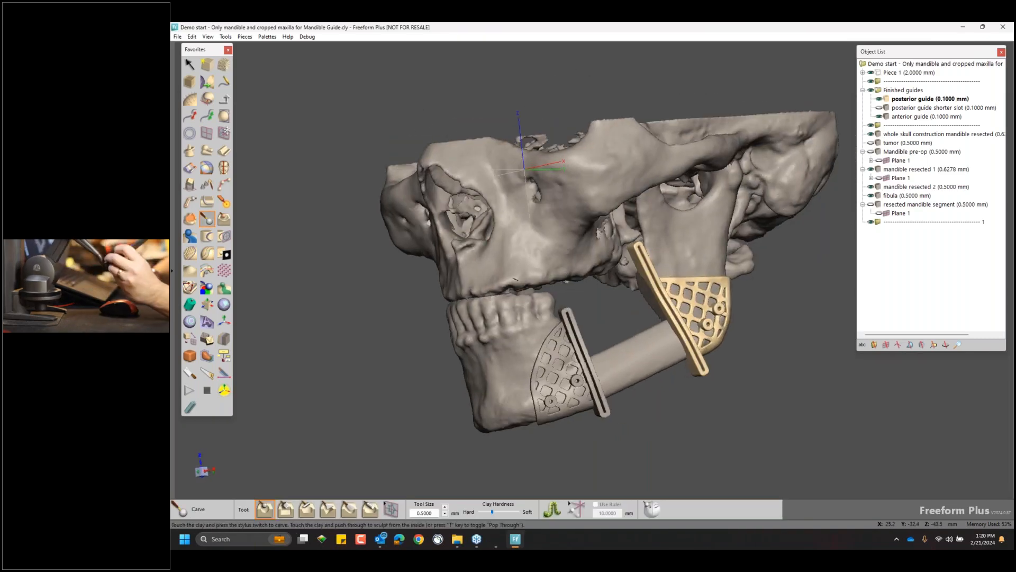
mouse_move(524, 169)
middle_mouse_down()
mouse_move(525, 135)
mouse_move(536, 149)
mouse_move(524, 154)
middle_mouse_up()
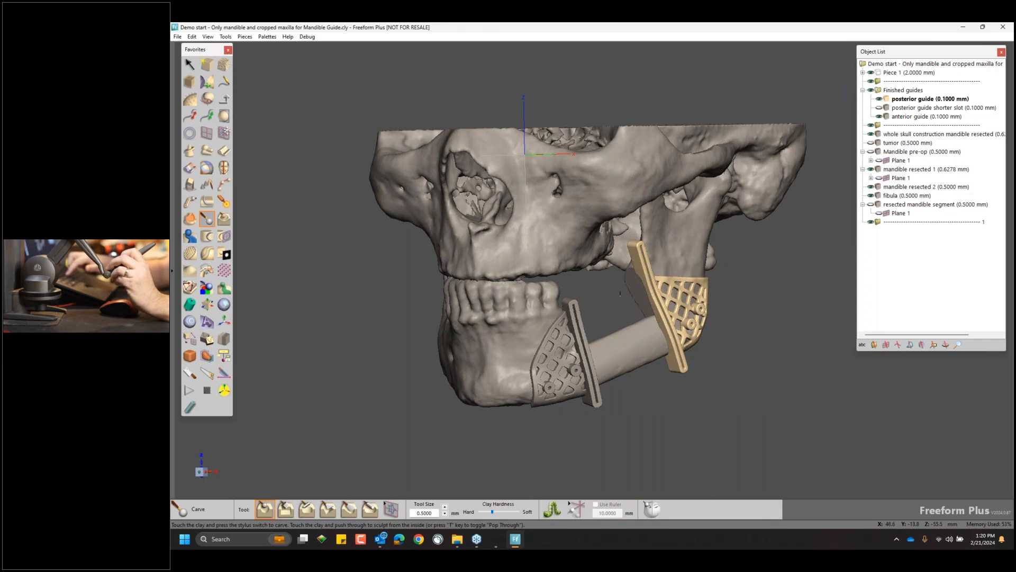
mouse_move(613, 292)
middle_mouse_down()
mouse_move(592, 282)
mouse_move(598, 302)
middle_mouse_up()
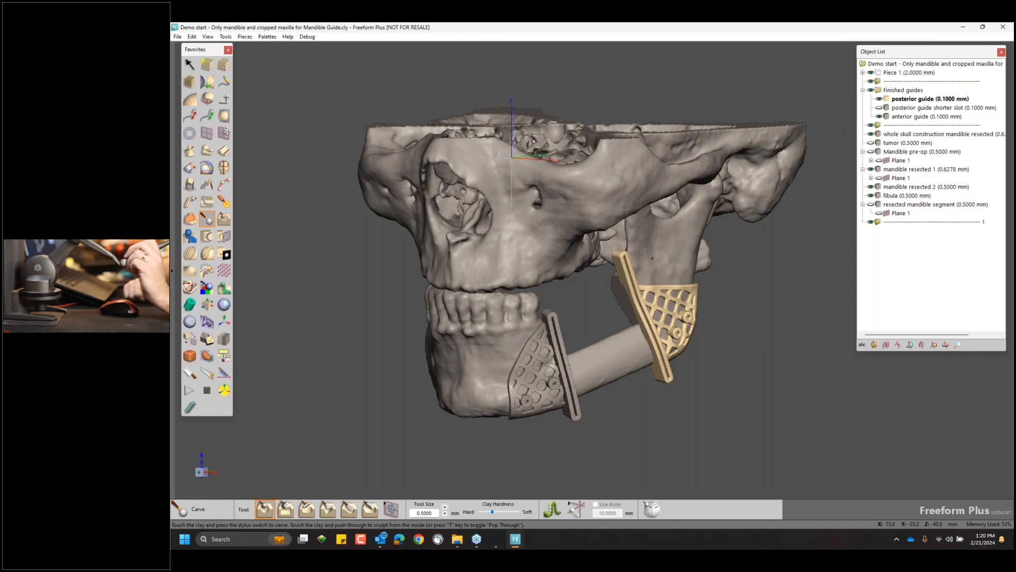
middle_click_drag(597, 290, 528, 271)
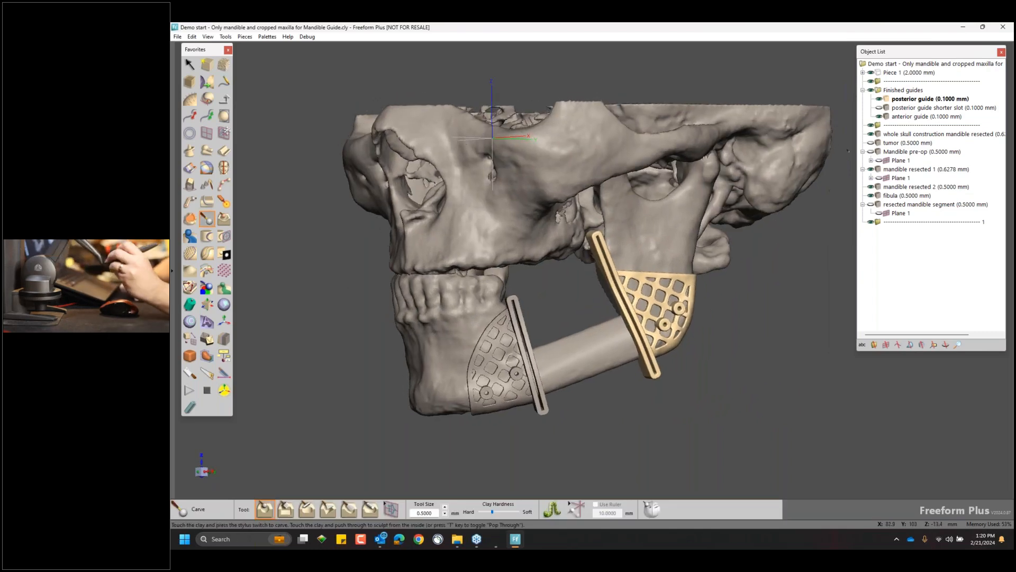
Hide the Finished guides folder, the whole skull construction piece and the fibula.
left_click(870, 90)
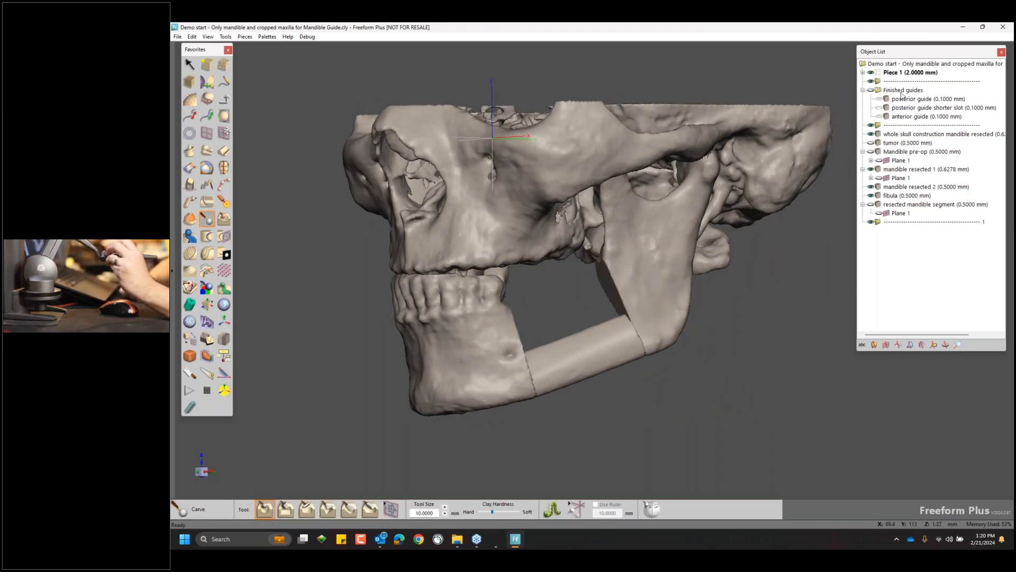
left_click(871, 134)
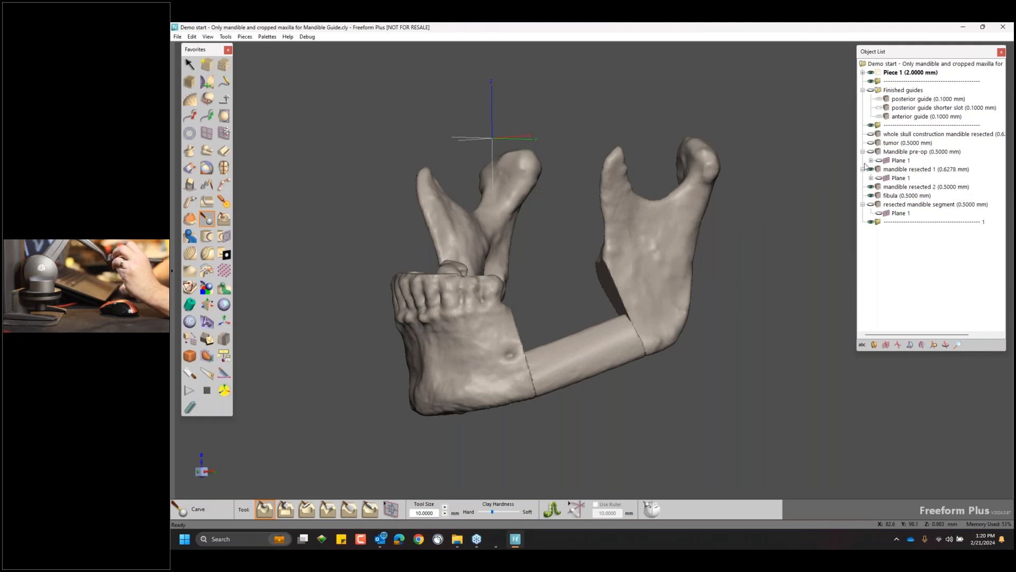
left_click(871, 195)
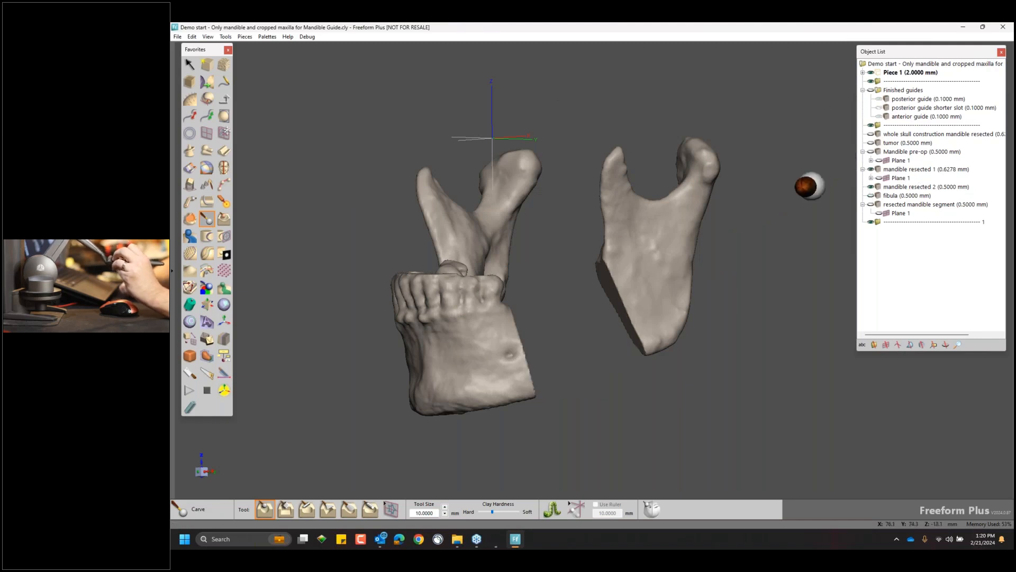
Make mandible resected 2 the active piece and hide mandible resected 1, bringing the resection cut face into view.
left_click(669, 232)
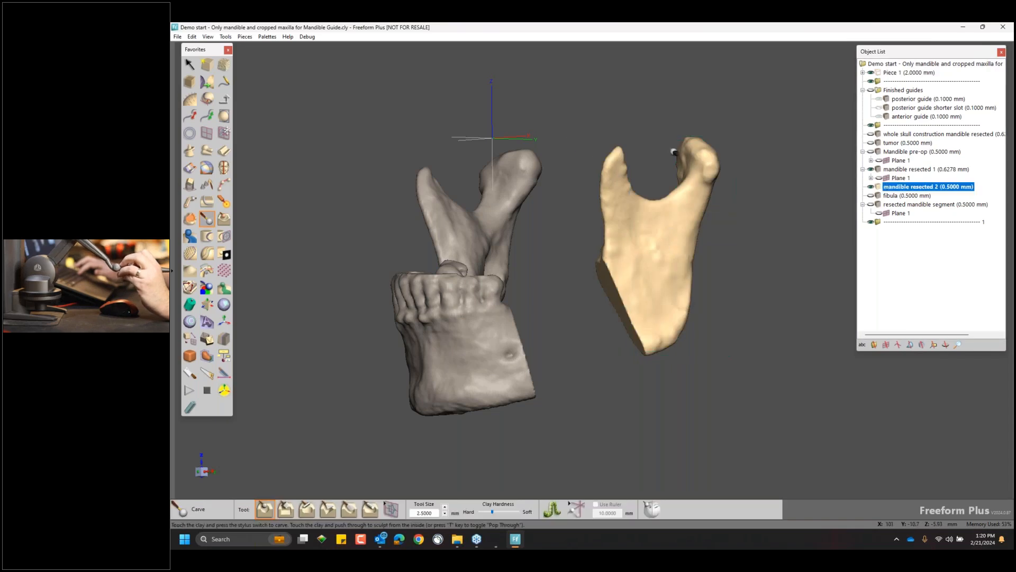
left_click_drag(640, 206, 644, 234)
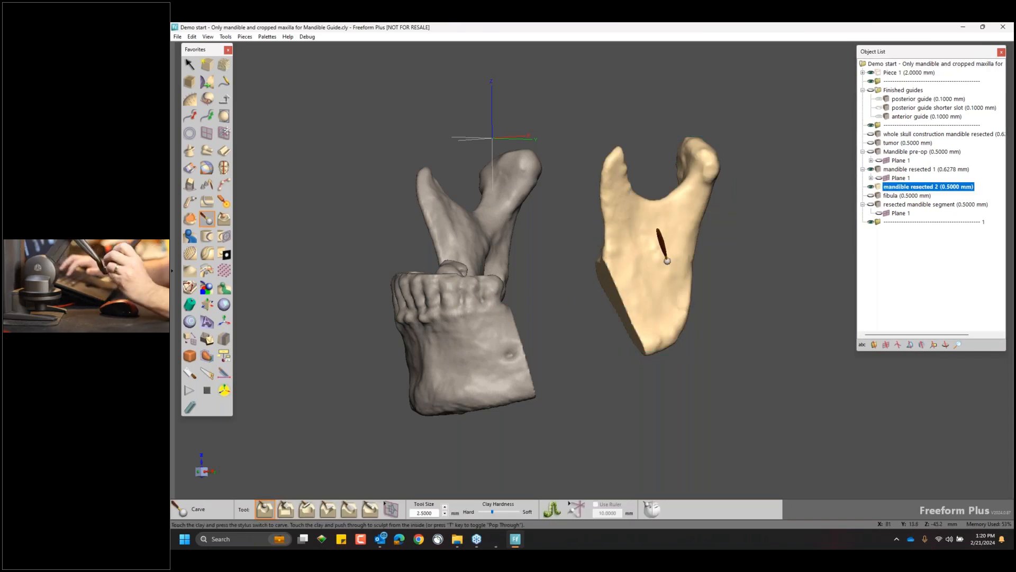
key("space")
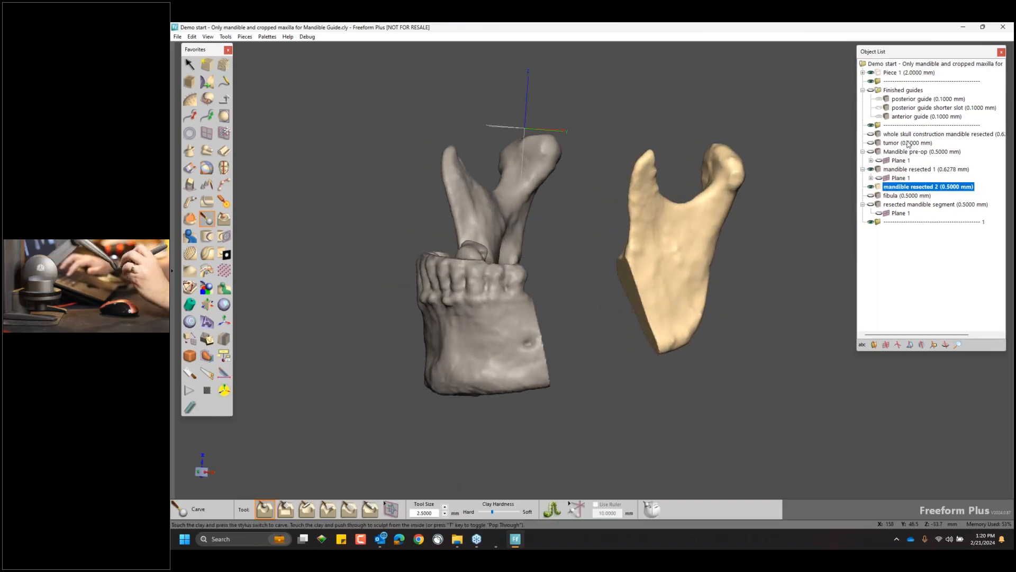
left_click(870, 170)
key("space")
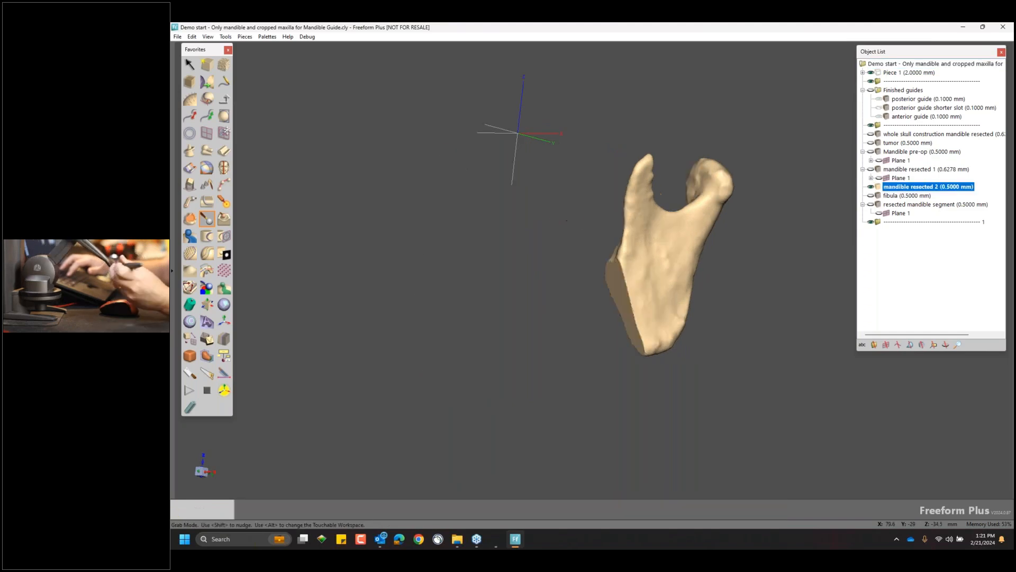
key("space")
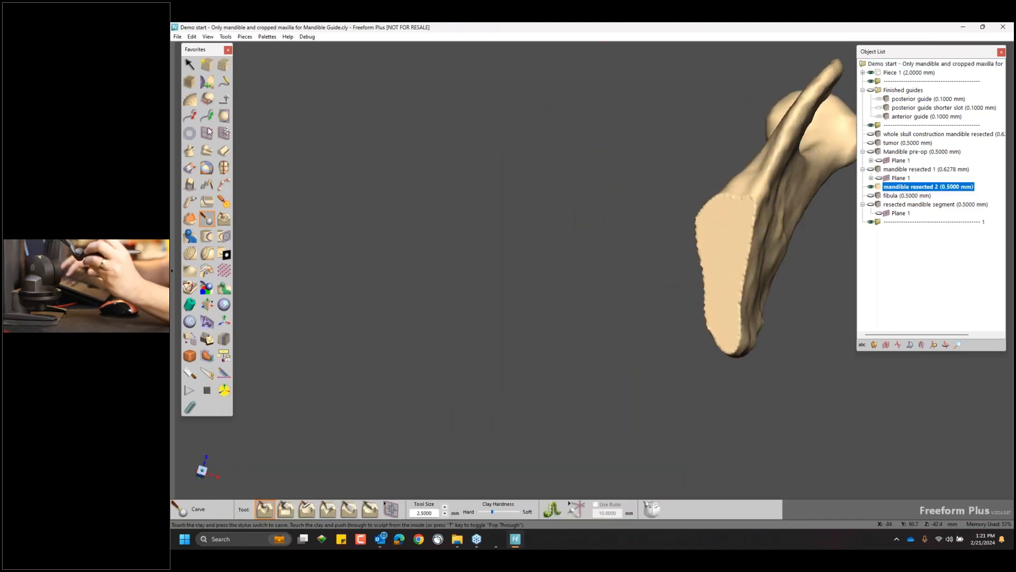
left_click(207, 134)
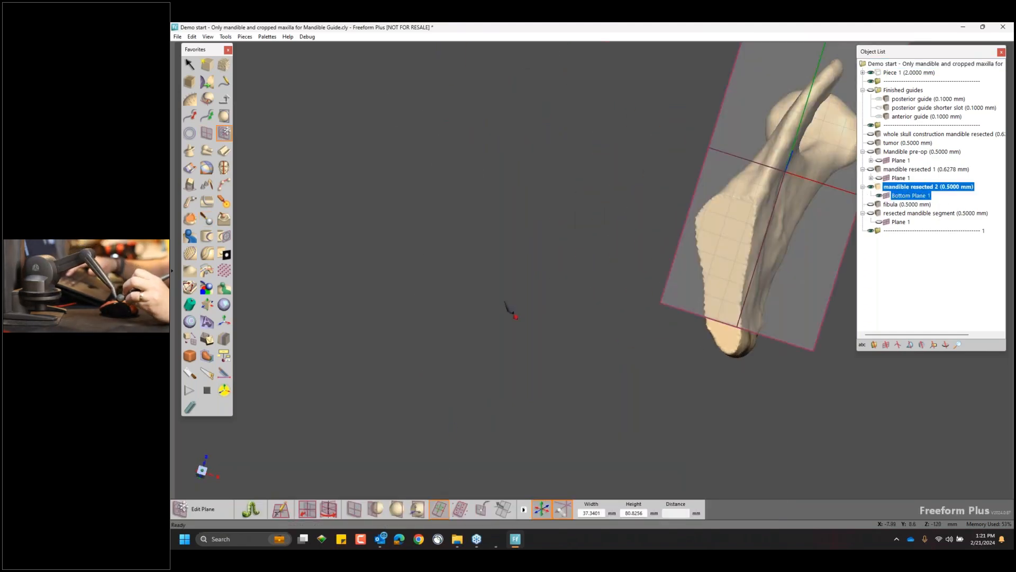
key("space")
key("space")
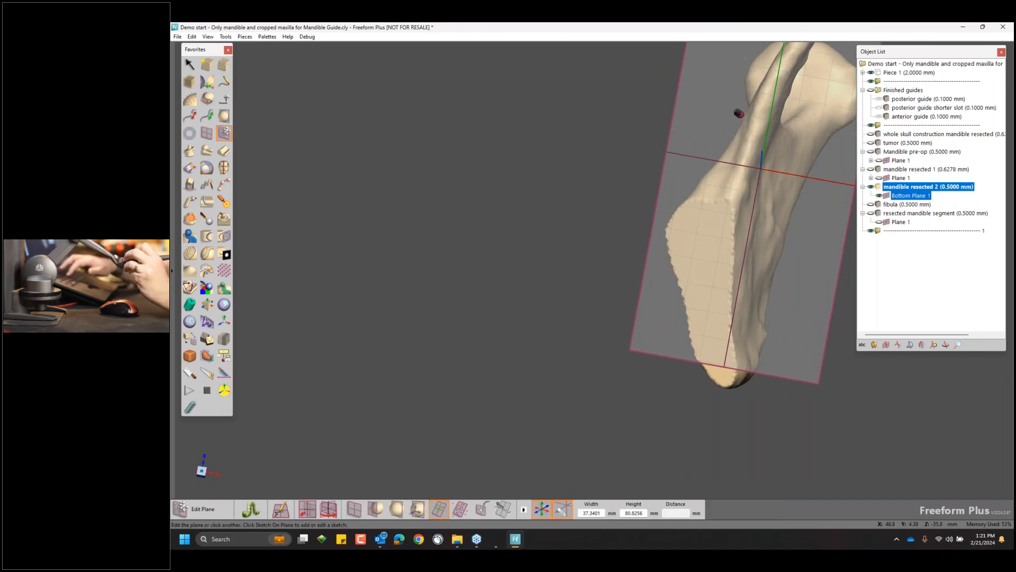
left_click(207, 133)
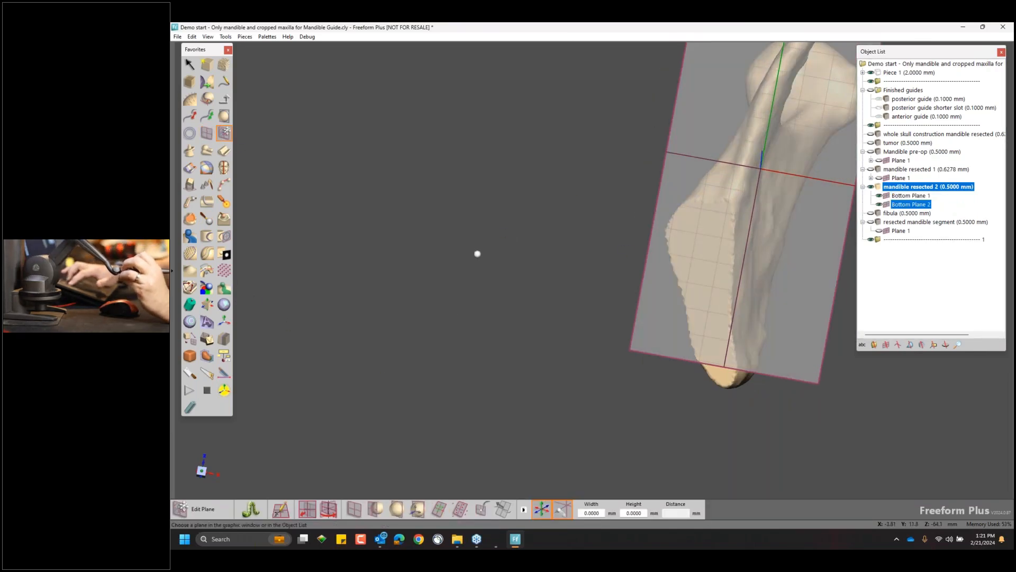
key("ctrl+z")
key("ctrl+z")
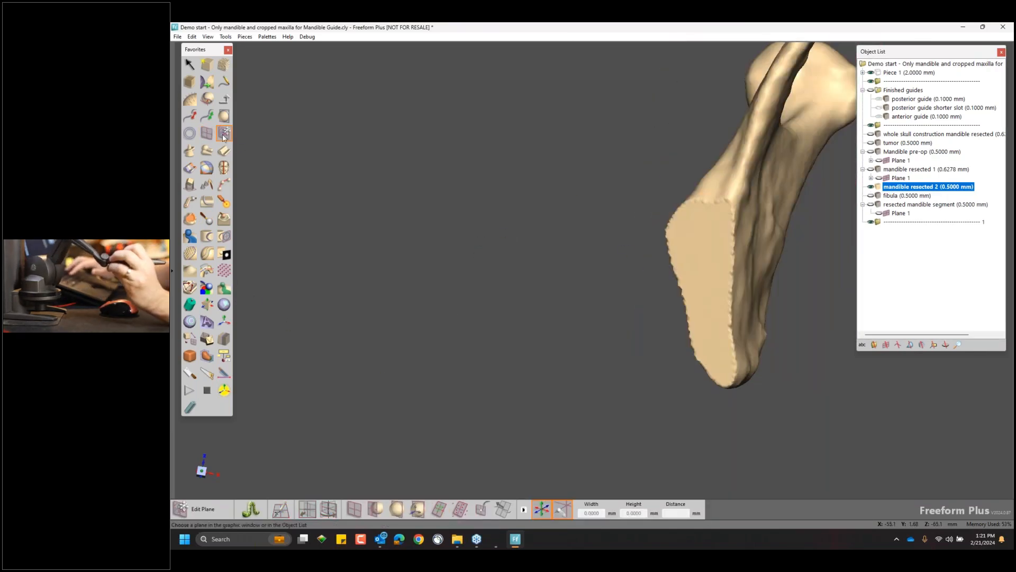
Create a plane from three points picked on the flat cut face of mandible resected 2.
left_click(438, 509)
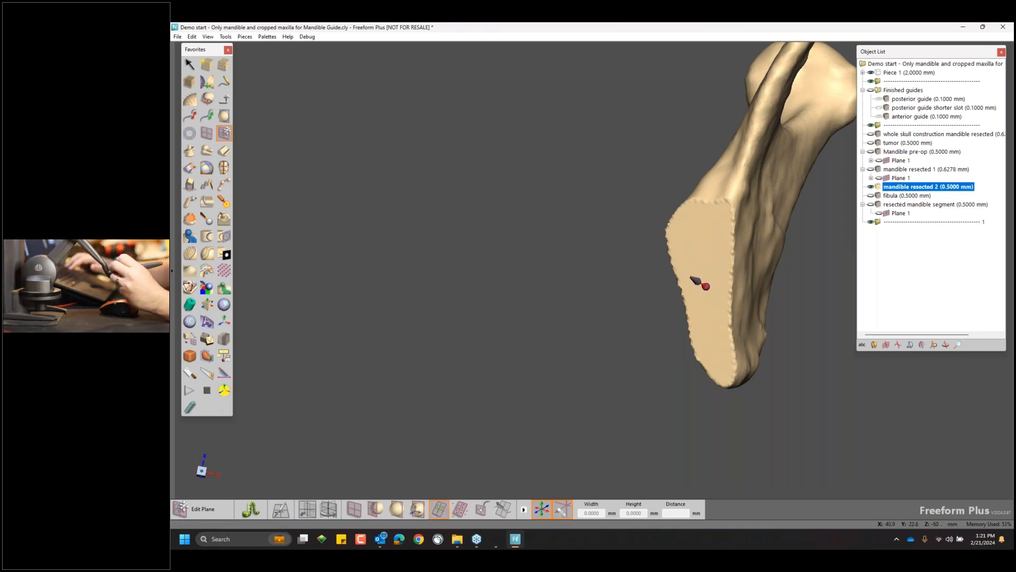
left_click(707, 290)
left_click(719, 290)
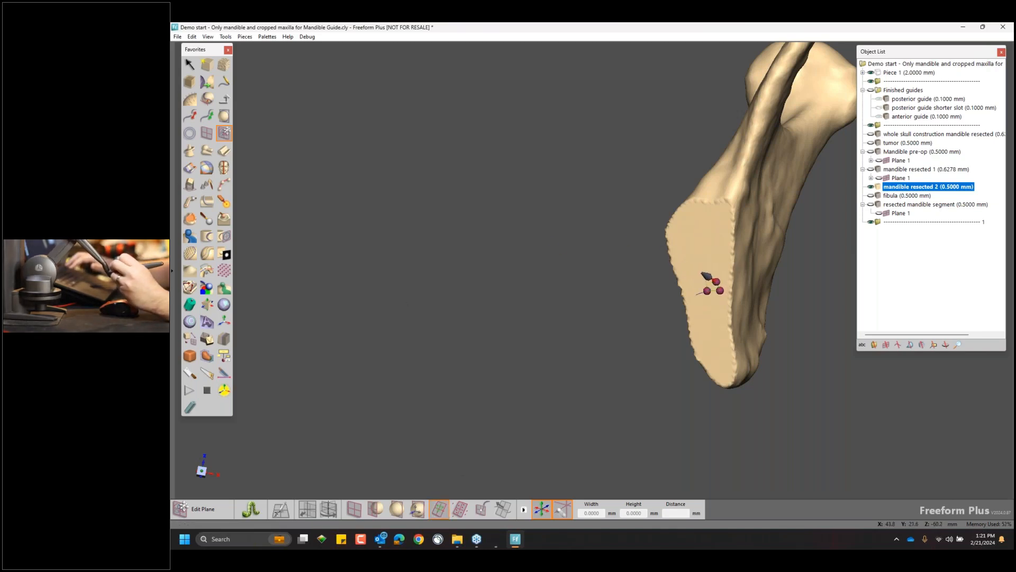
left_click(700, 245)
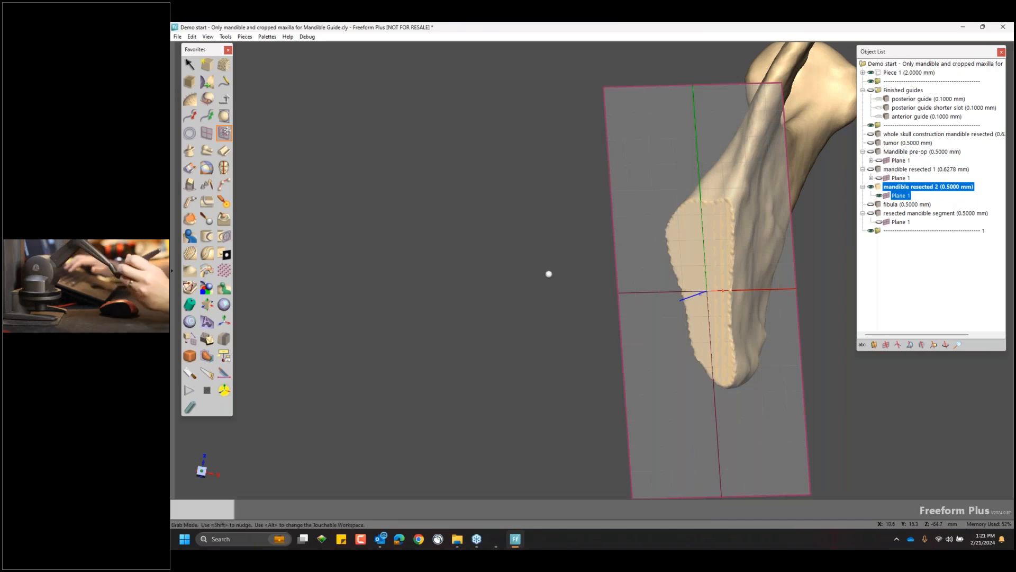
middle_click_drag(504, 253, 451, 278)
middle_click_drag(635, 312, 604, 256)
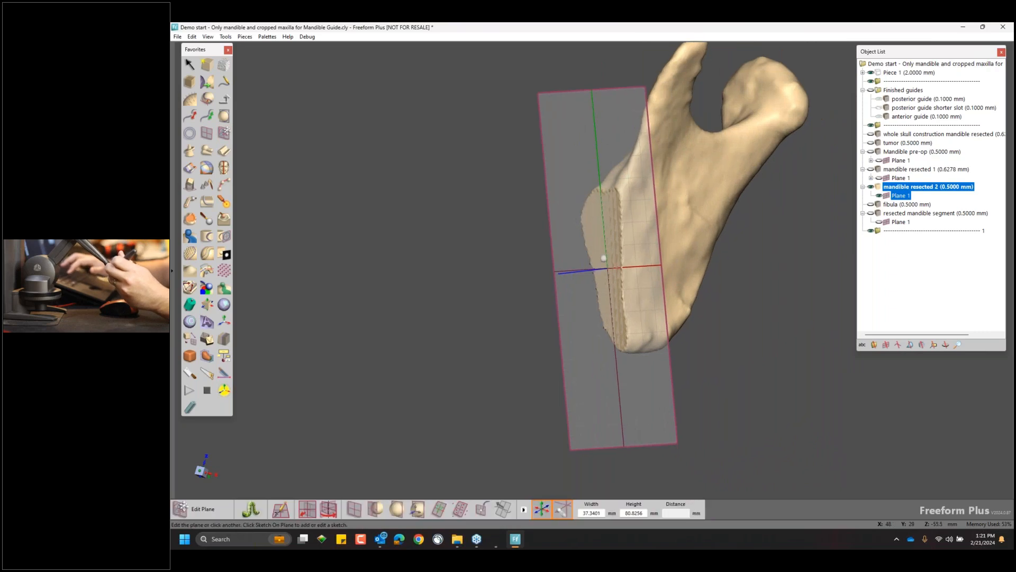
middle_click_drag(469, 244, 496, 225)
middle_click_drag(600, 203, 603, 193)
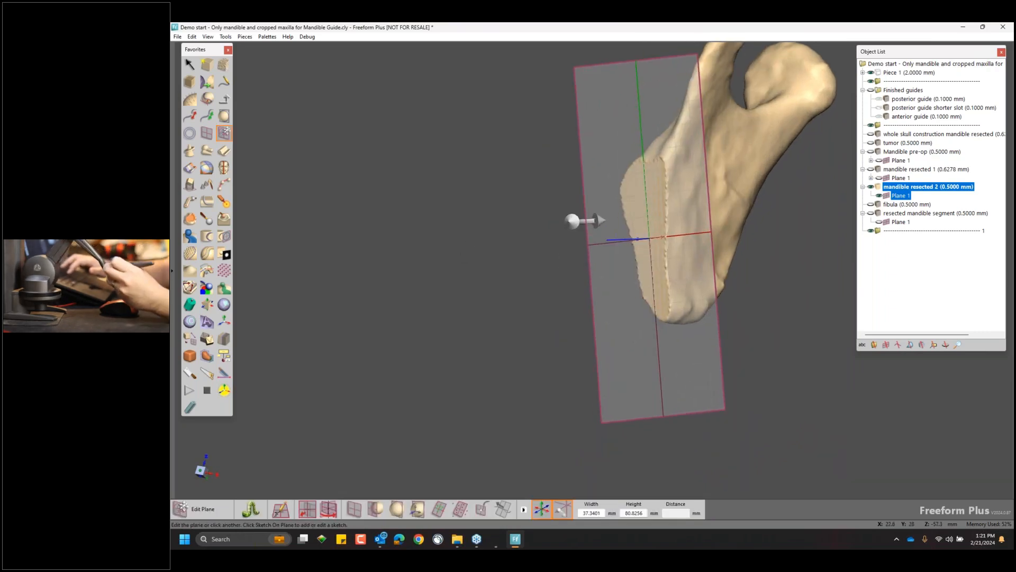
Undo a trial rotation of the new plane, then rotate it about its long axis until it stands perpendicular to the cut face.
mouse_move(585, 221)
left_mouse_down()
mouse_move(565, 221)
mouse_move(639, 212)
mouse_move(601, 217)
left_mouse_up()
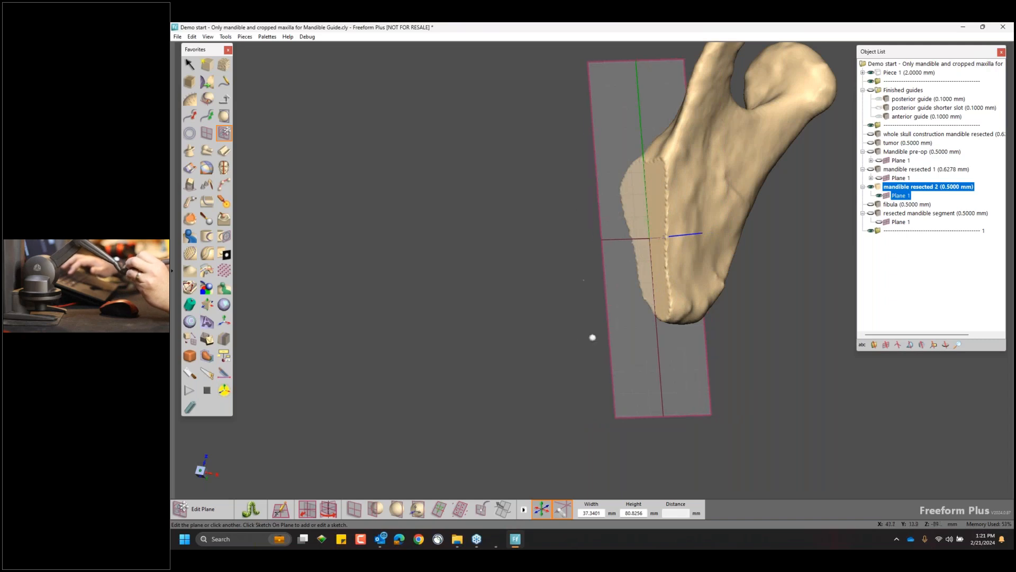
key("ctrl+z")
middle_click_drag(520, 320, 590, 312)
left_click_drag(607, 249, 593, 289)
middle_click_drag(550, 309, 576, 237)
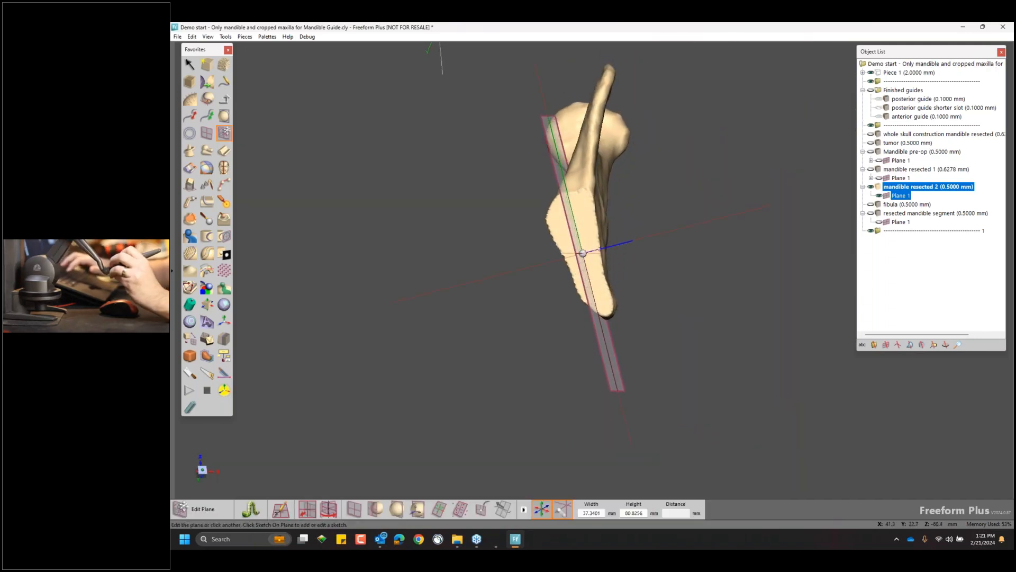
Move the plane along its normal until it sits clear of the outer side of the mandible.
left_click_drag(582, 253, 641, 238)
middle_click_drag(640, 238, 517, 379)
mouse_move(504, 182)
middle_mouse_down()
mouse_move(521, 202)
mouse_move(519, 169)
mouse_move(513, 177)
middle_mouse_up()
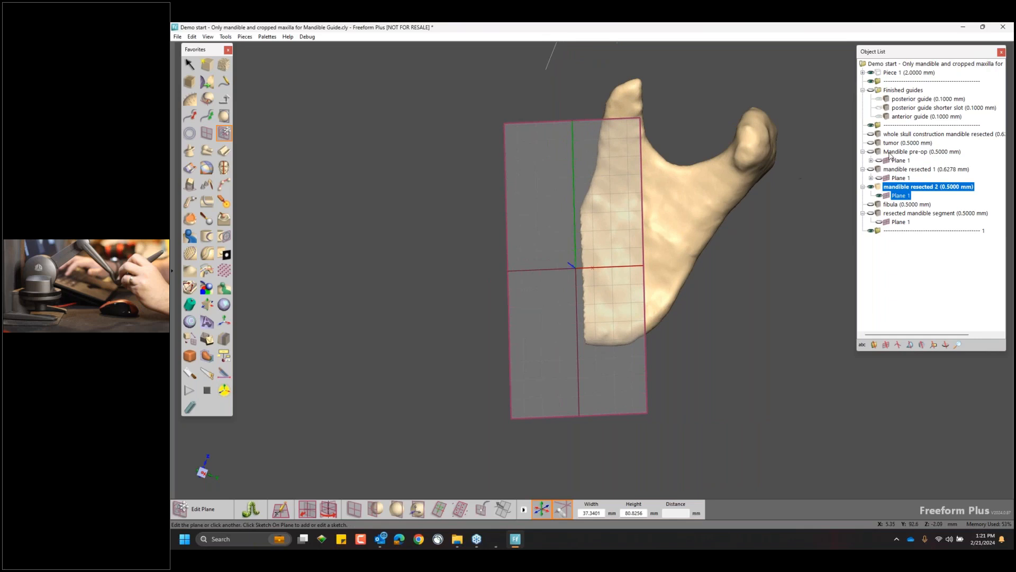
Display Mandible pre-op as the active piece instead of mandible resected 2, keep Plane 1 visible, and start a sketch on it.
left_click(870, 152)
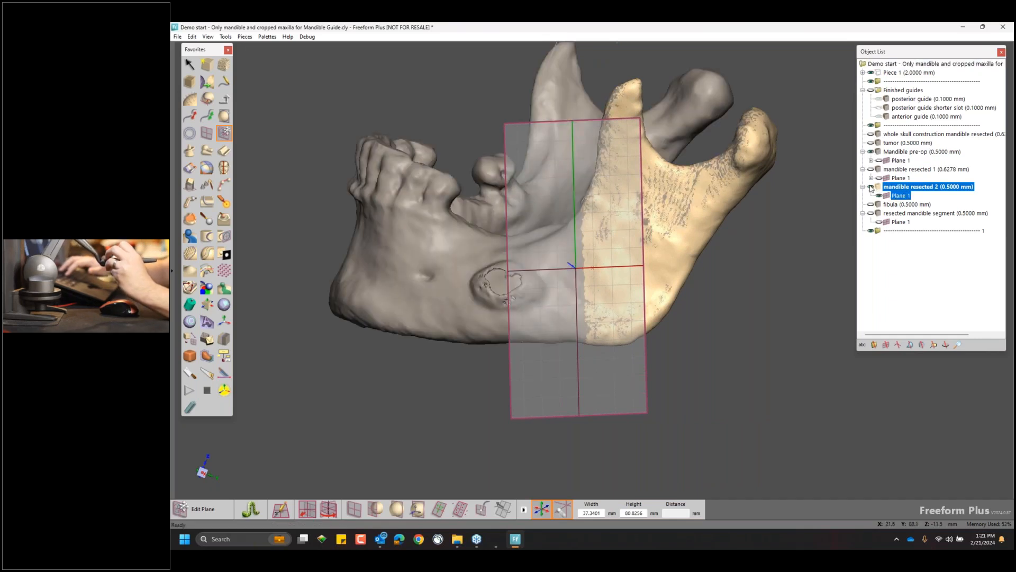
left_click(870, 187)
left_click(878, 195)
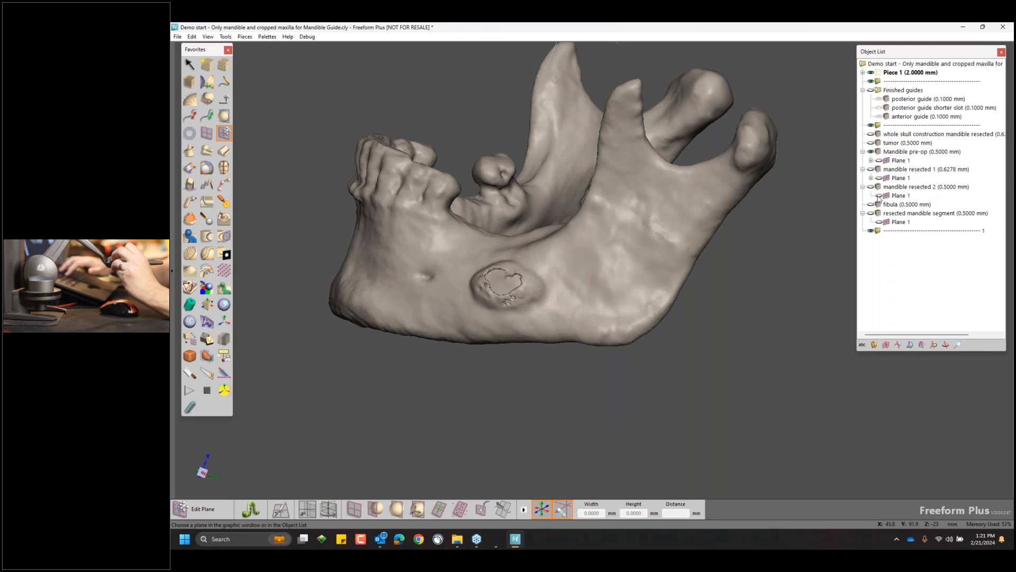
left_click(879, 196)
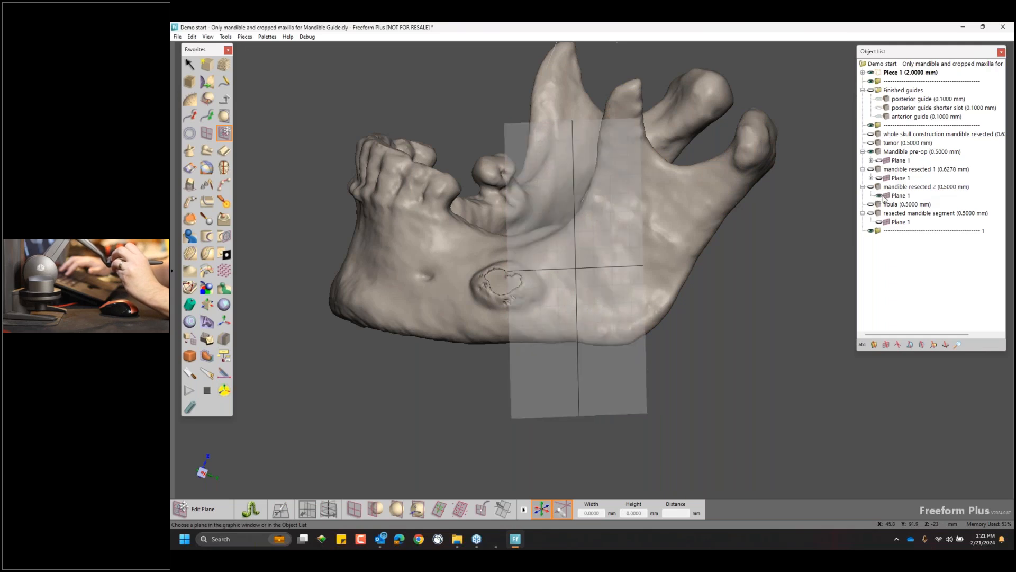
left_click(677, 215)
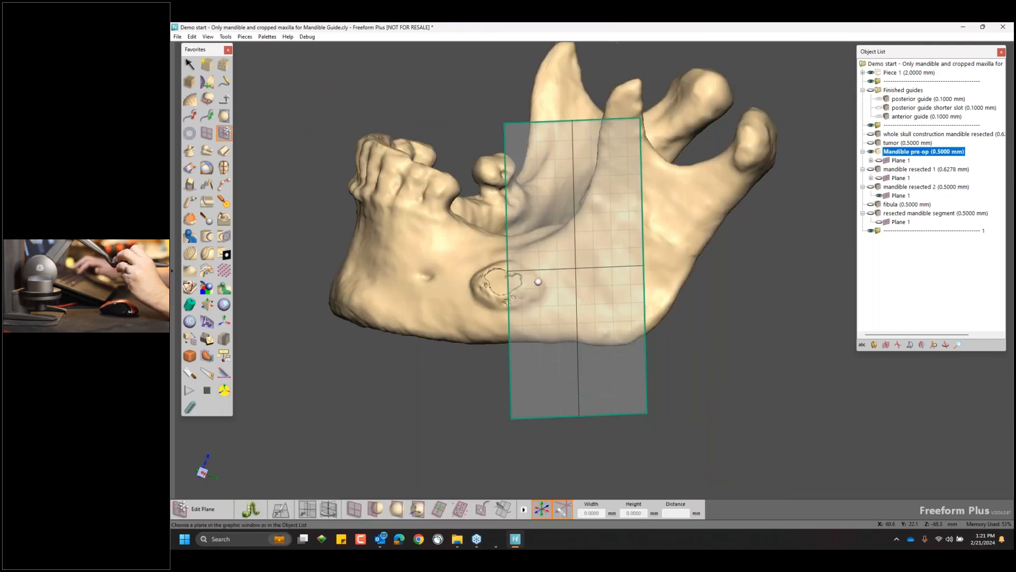
left_click(596, 241)
key("f")
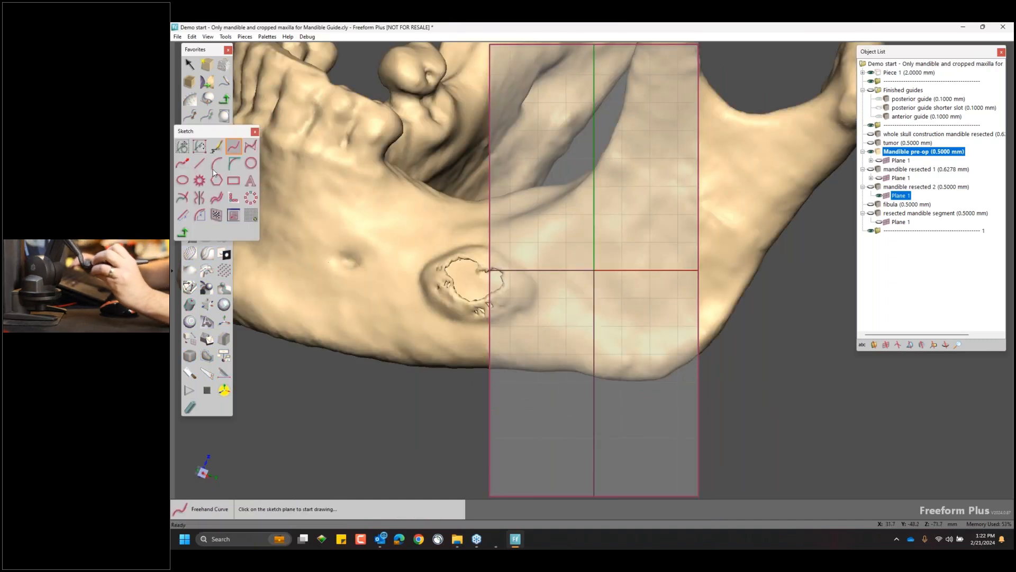
Show mandible resected 2 in place of Mandible pre-op, and make its Plane 1 visible and selected again.
left_click(871, 187)
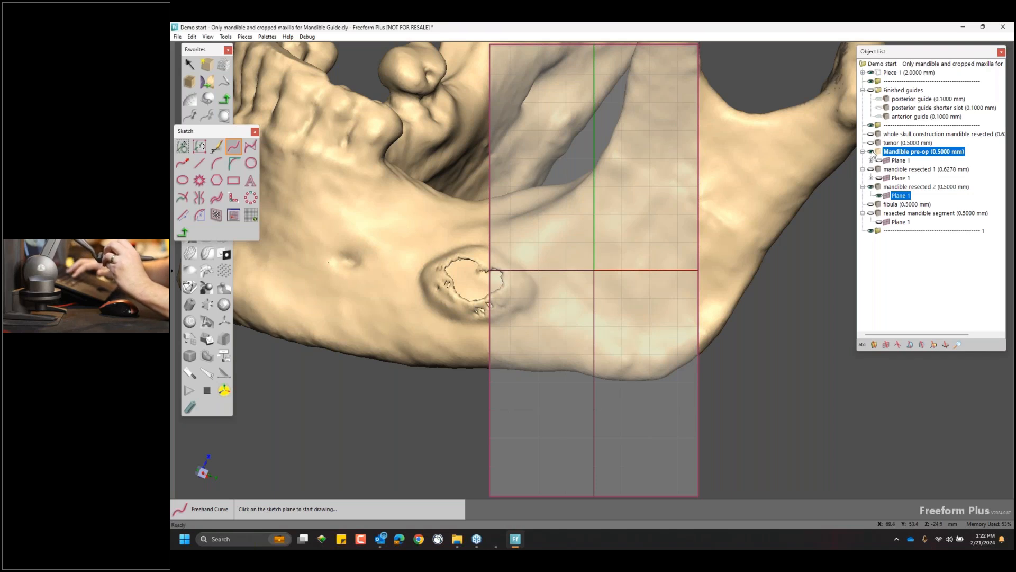
left_click(872, 153)
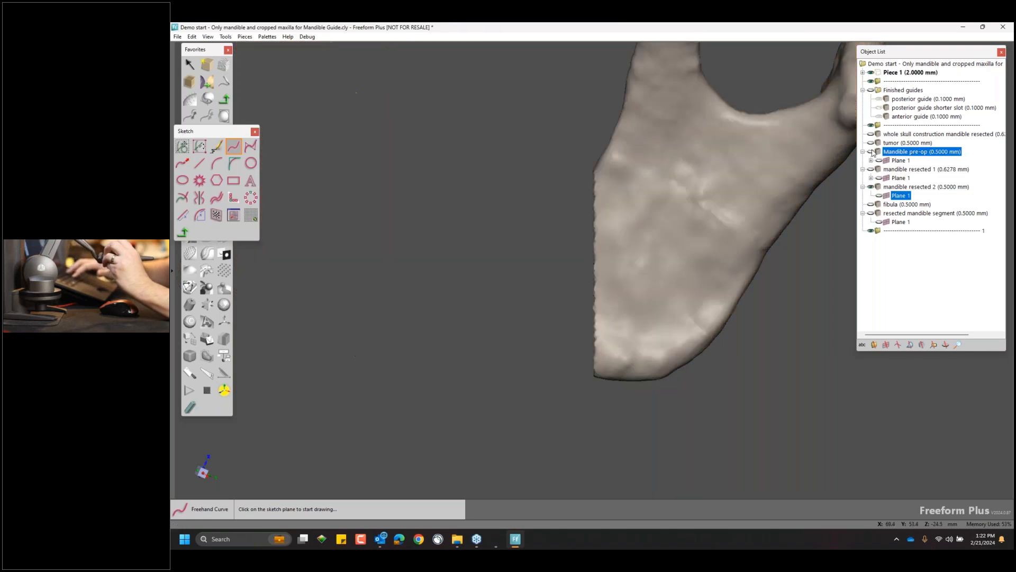
left_click(878, 196)
left_click(894, 196)
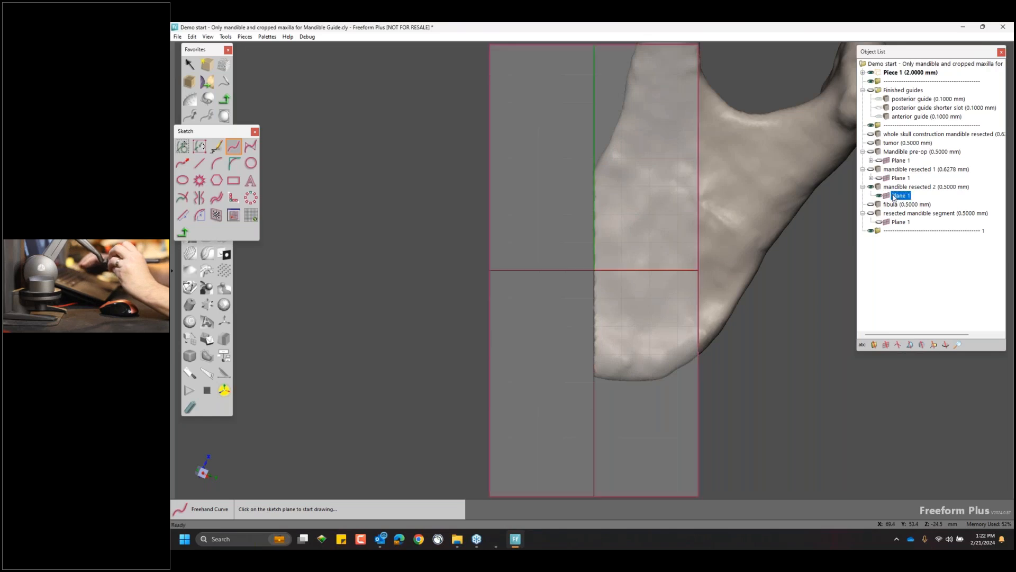
Sketch a narrow rectangle about 54 mm high on Plane 1 along the cut edge and set its width to 1.5 mm.
left_click(233, 180)
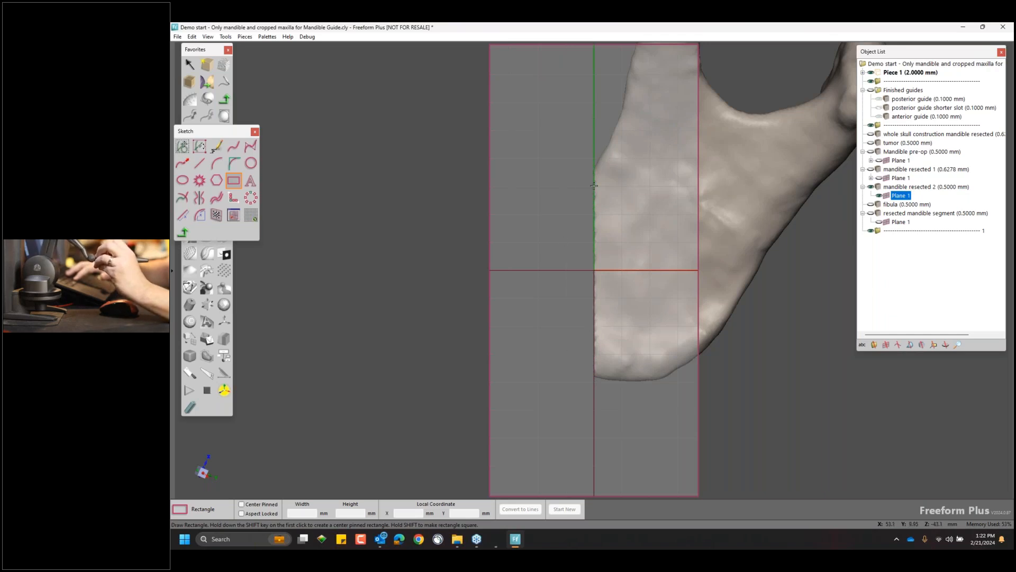
left_click(593, 116)
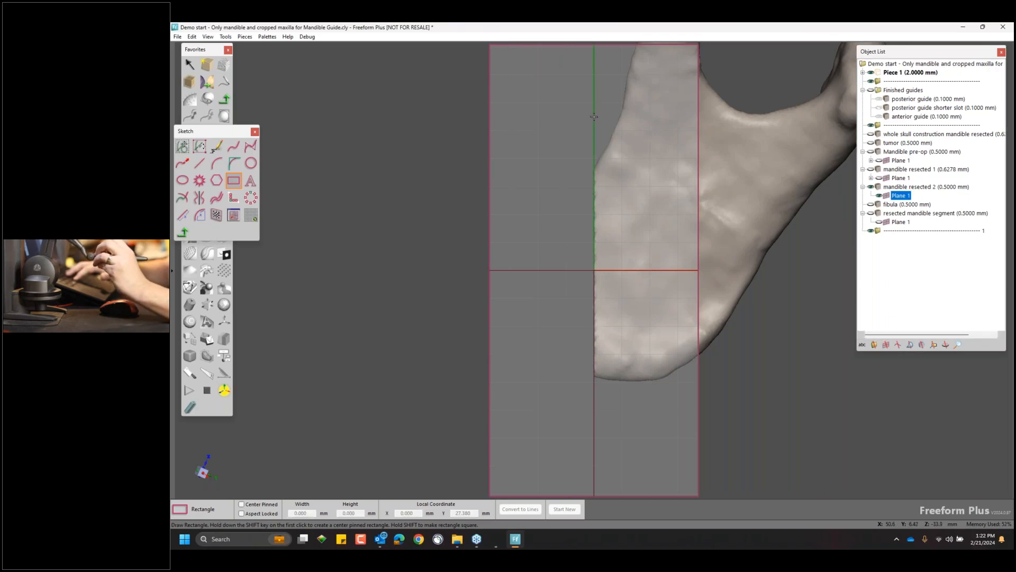
left_click(579, 421)
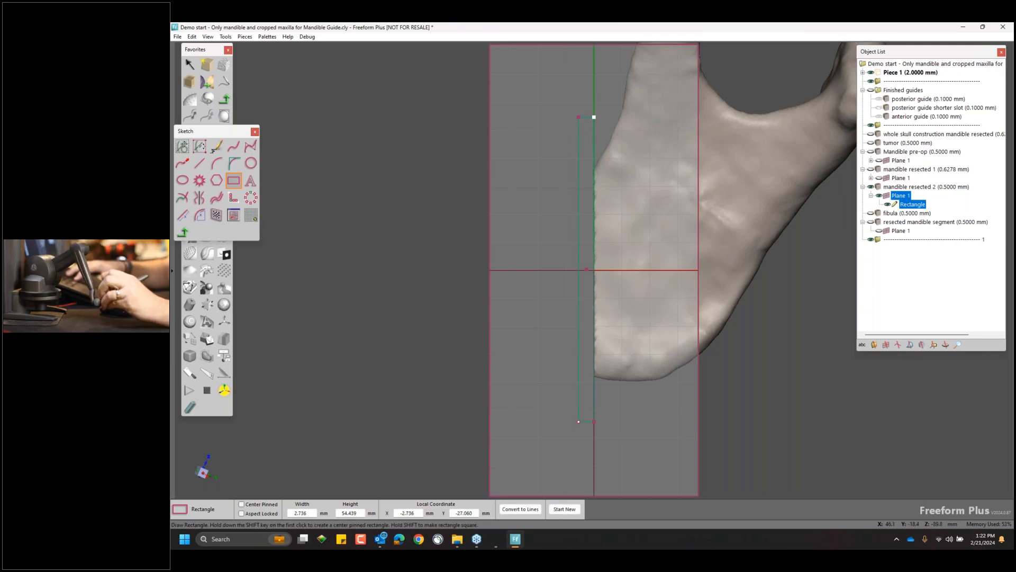
key("Tab")
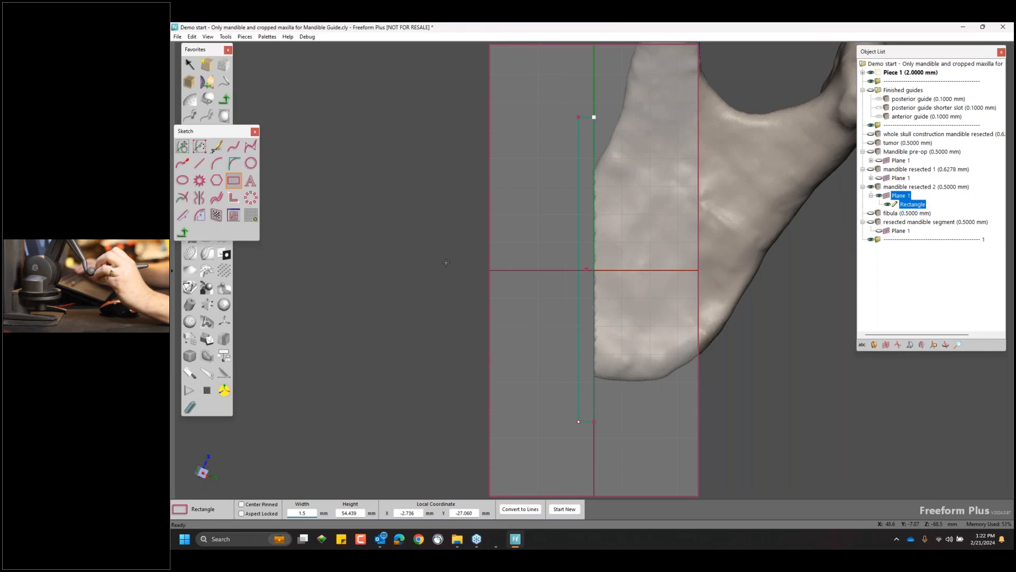
Offset the rectangle outward as a closed loop with rounded corners at 3 mm, undoing a first trial at 2.5 mm.
left_click(217, 197)
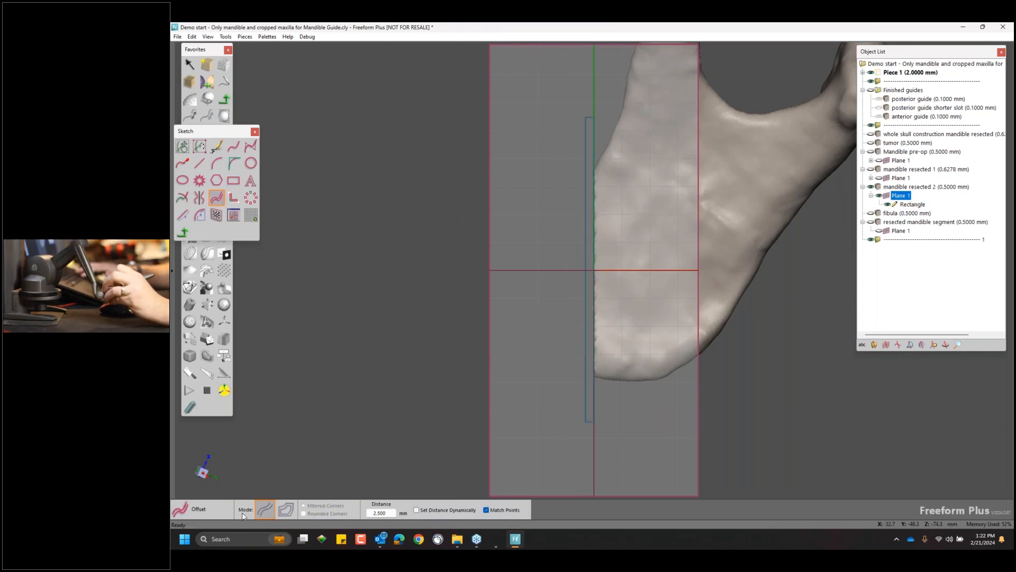
left_click(285, 510)
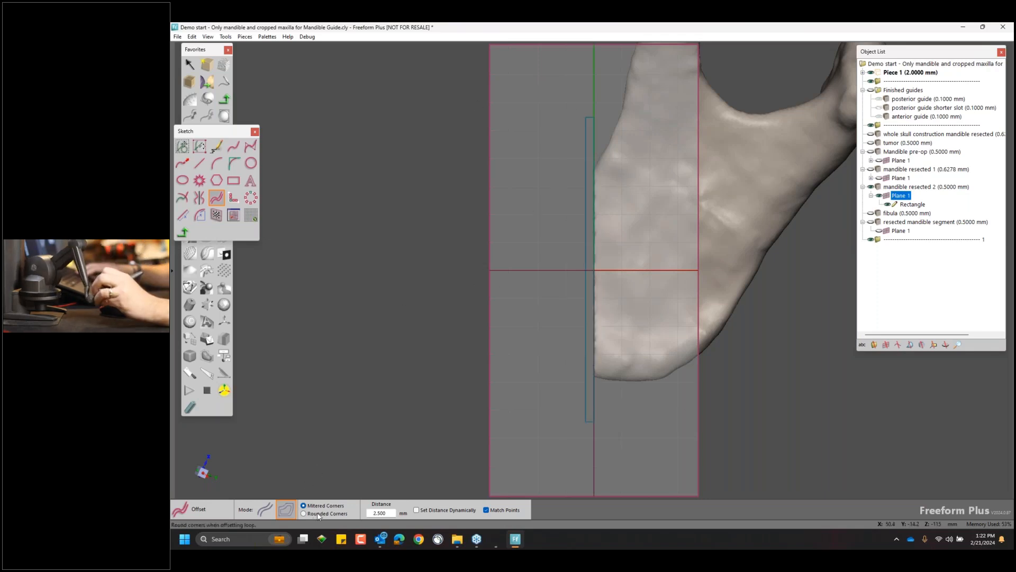
left_click(341, 514)
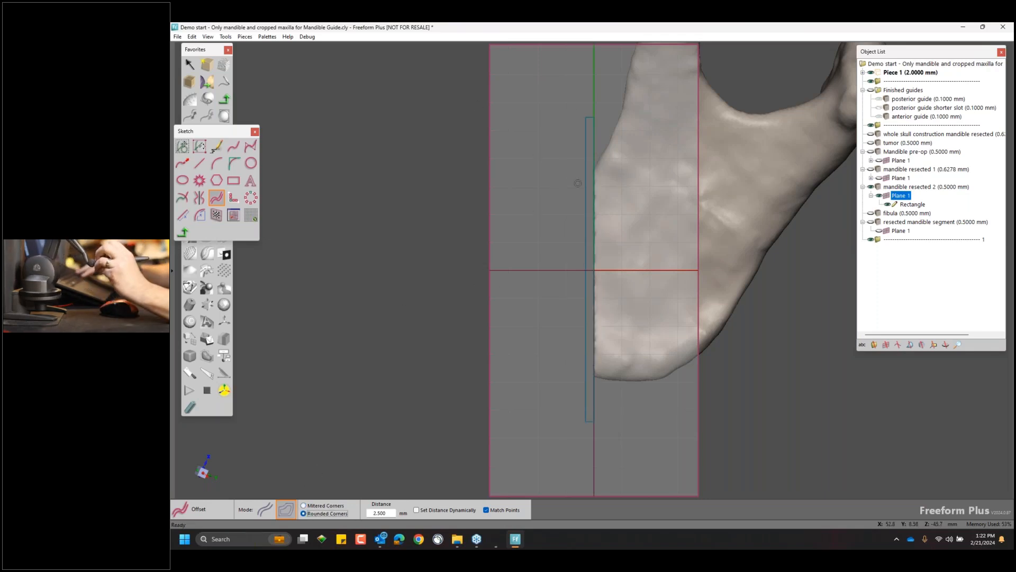
left_click(491, 183)
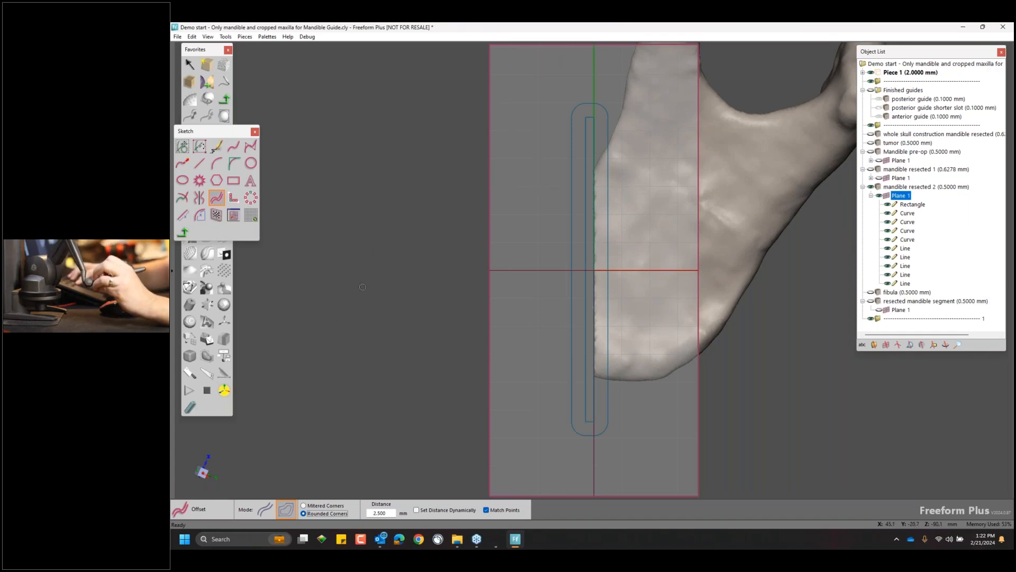
key("ctrl+z")
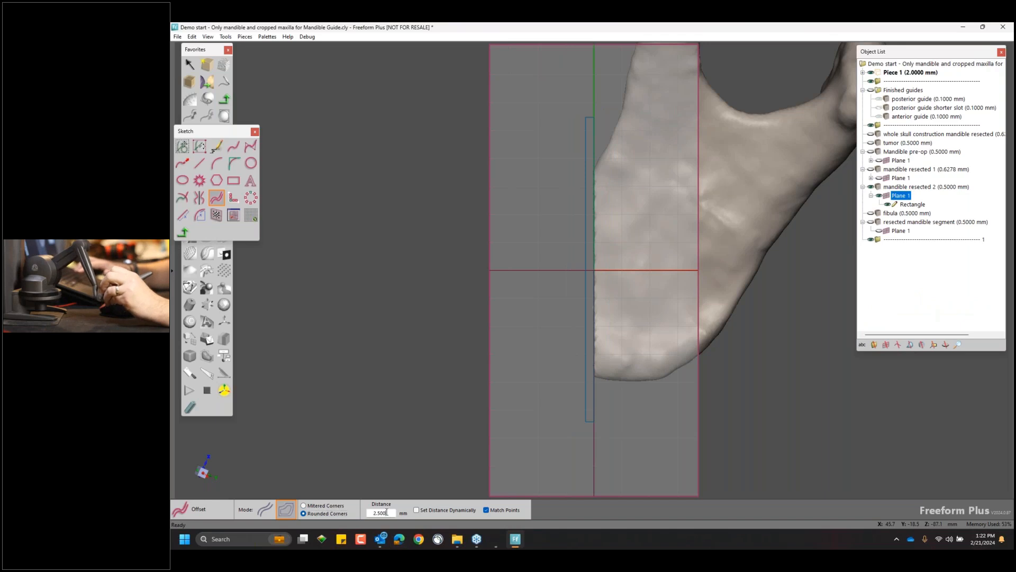
type("3")
key("Return")
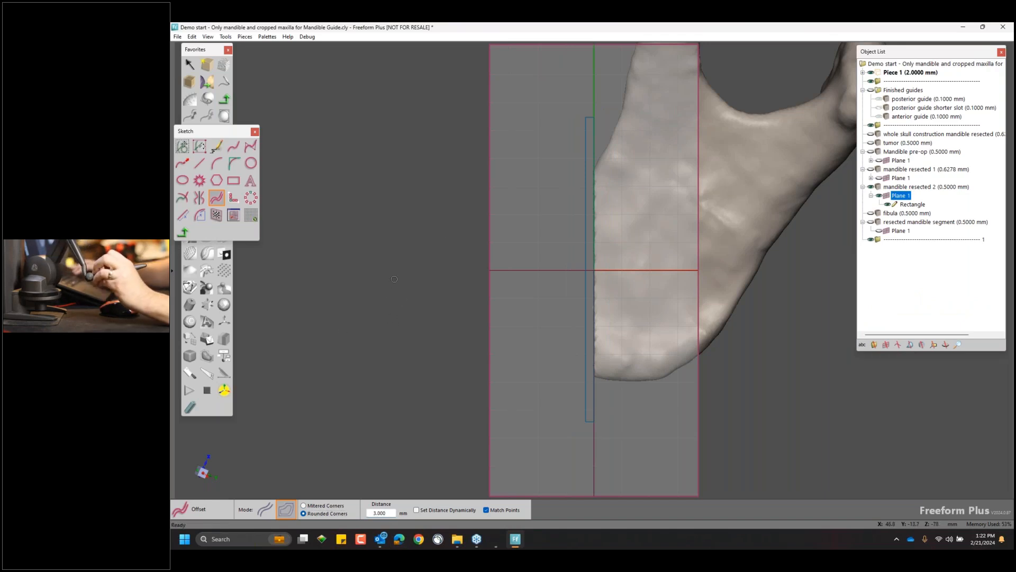
left_click(575, 208)
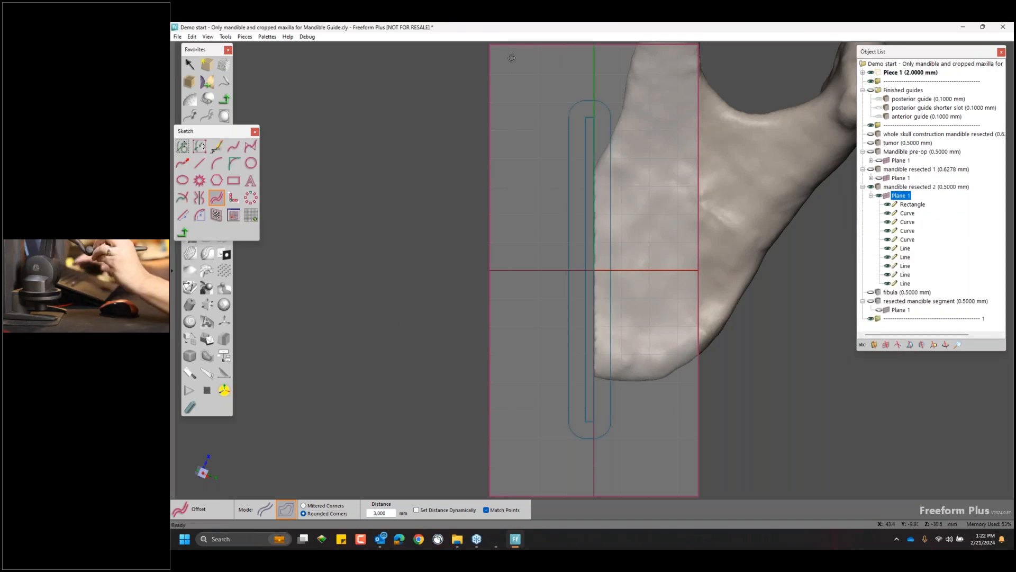
Show Mandible pre-op in place of mandible resected 2 and look straight at the sketched Plane 1.
key("space")
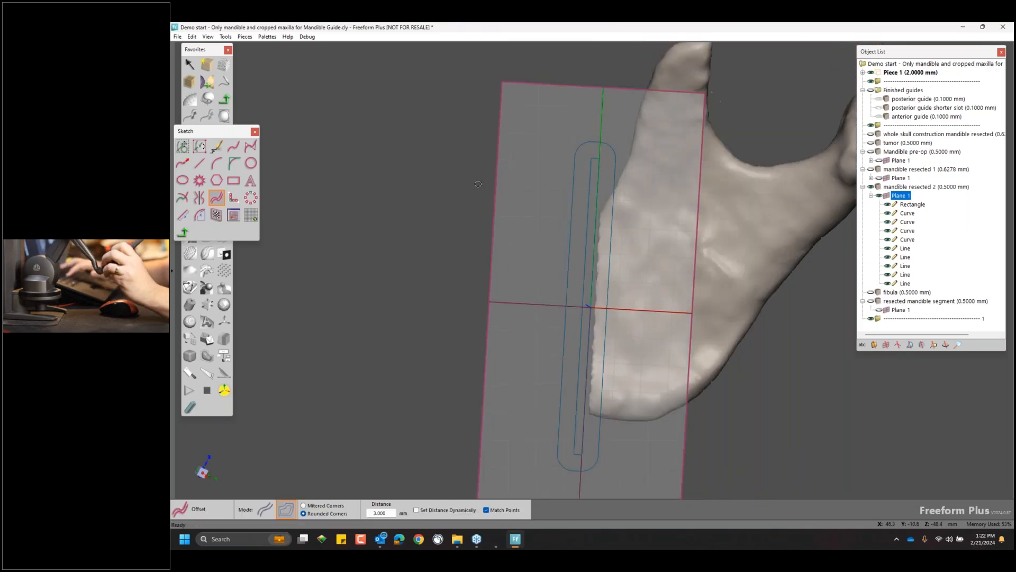
key("space")
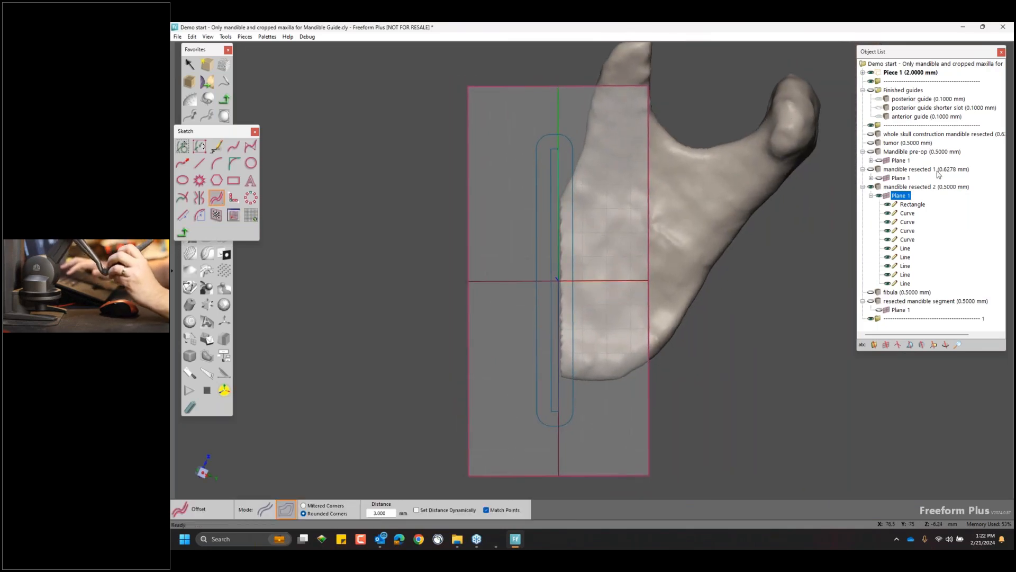
left_click(870, 152)
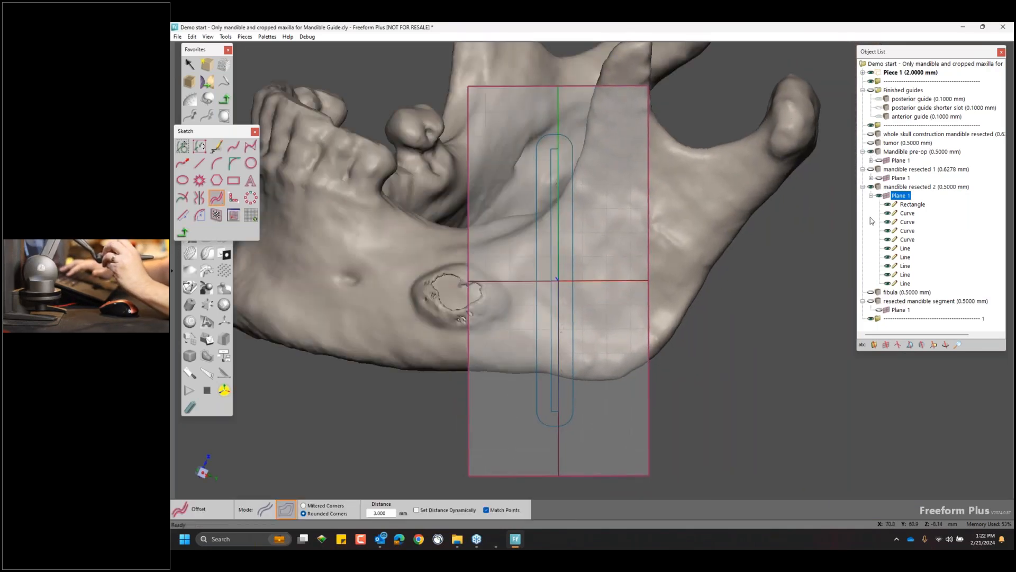
left_click(937, 211)
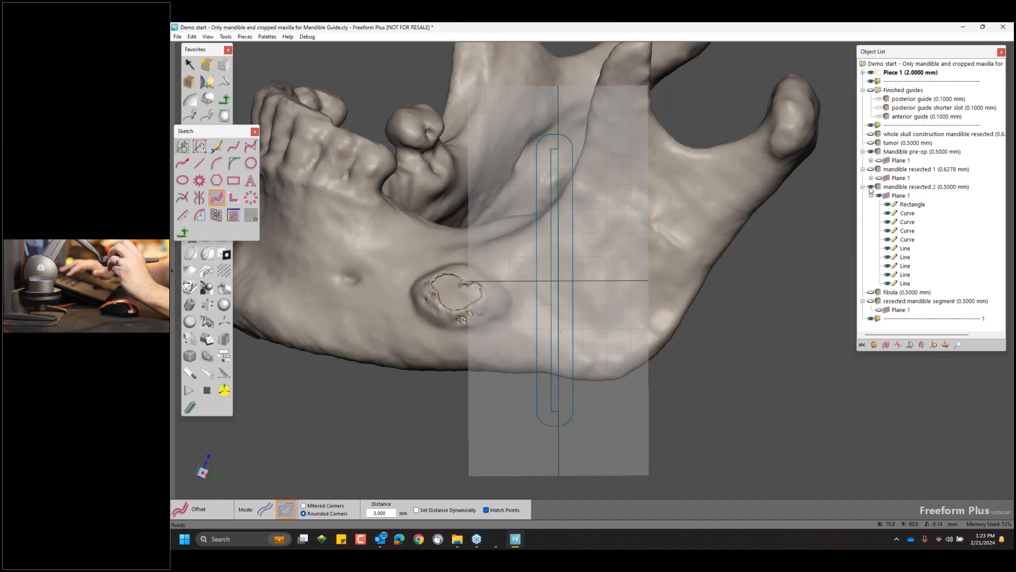
right_click(898, 196)
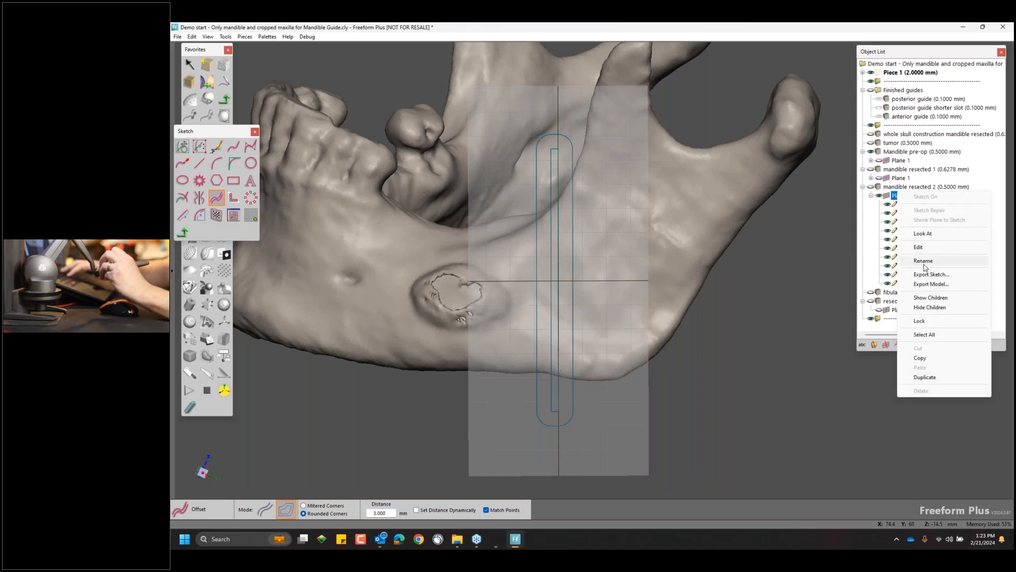
left_click(922, 233)
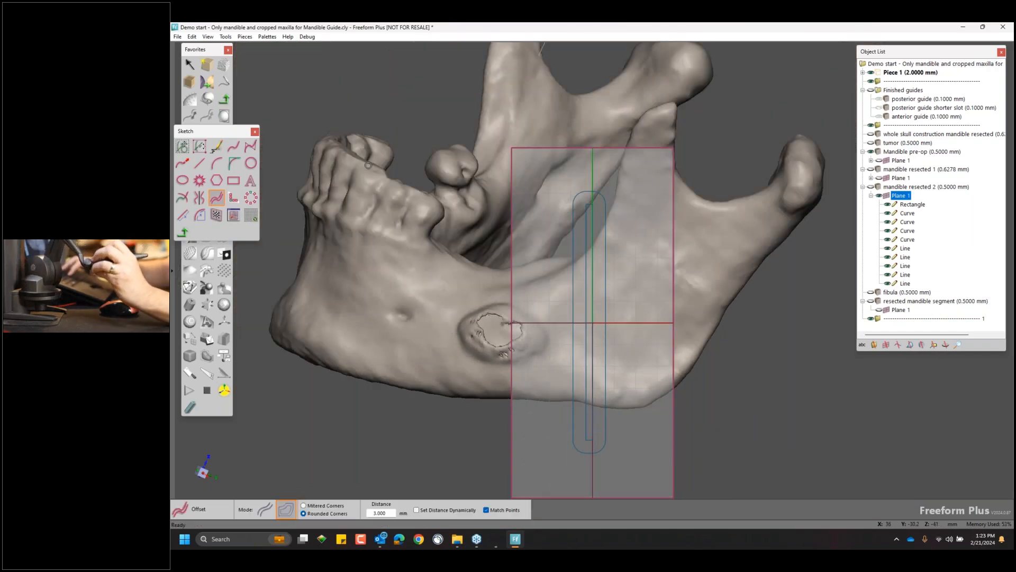
Sketch a freehand curve about 51 mm long in front of the slot and a slanted line about 52 mm long behind it.
left_click(234, 146)
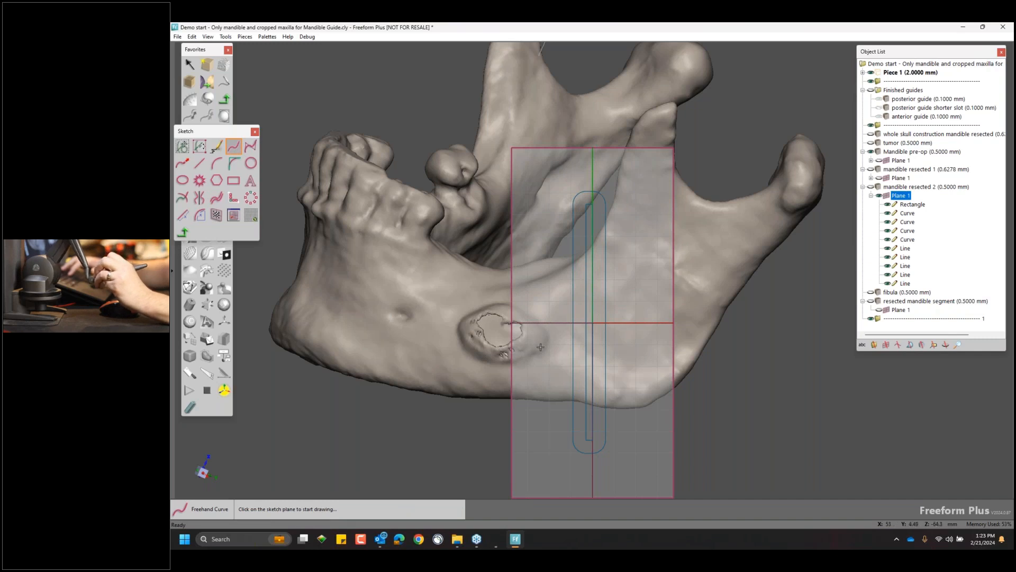
mouse_move(535, 236)
left_mouse_down()
mouse_move(553, 297)
mouse_move(555, 377)
mouse_move(526, 447)
left_mouse_up()
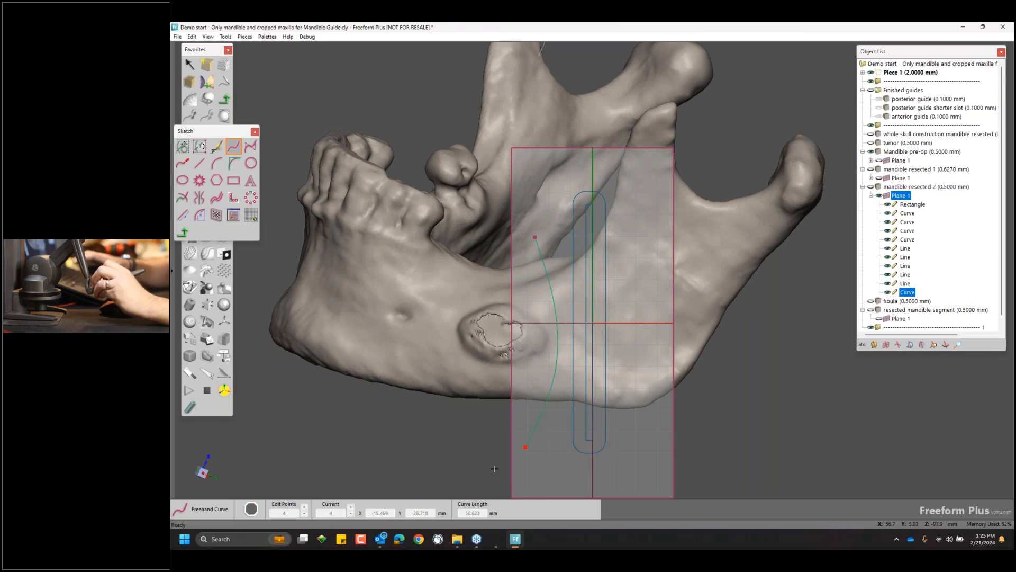
left_click(200, 165)
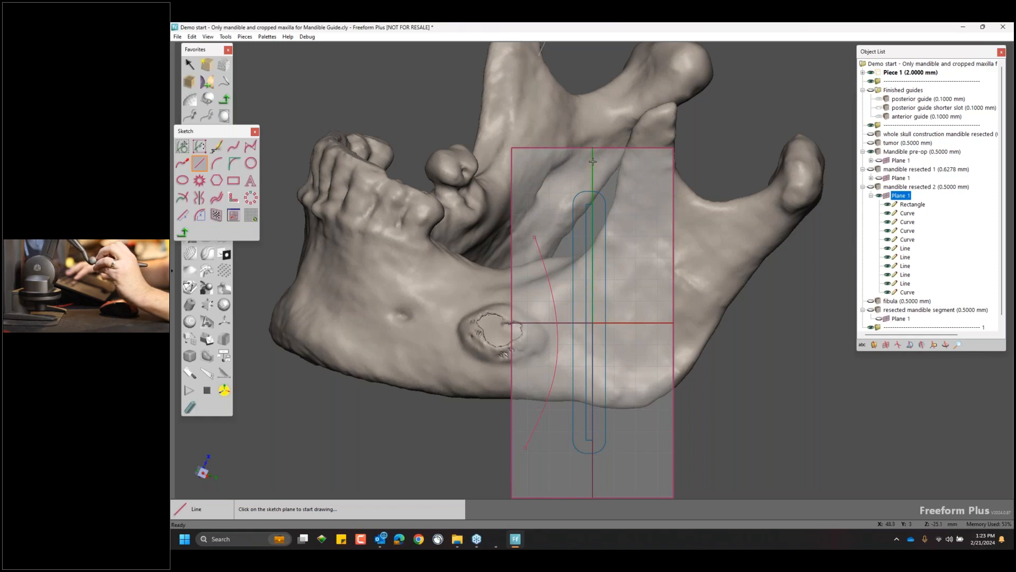
left_click(609, 176)
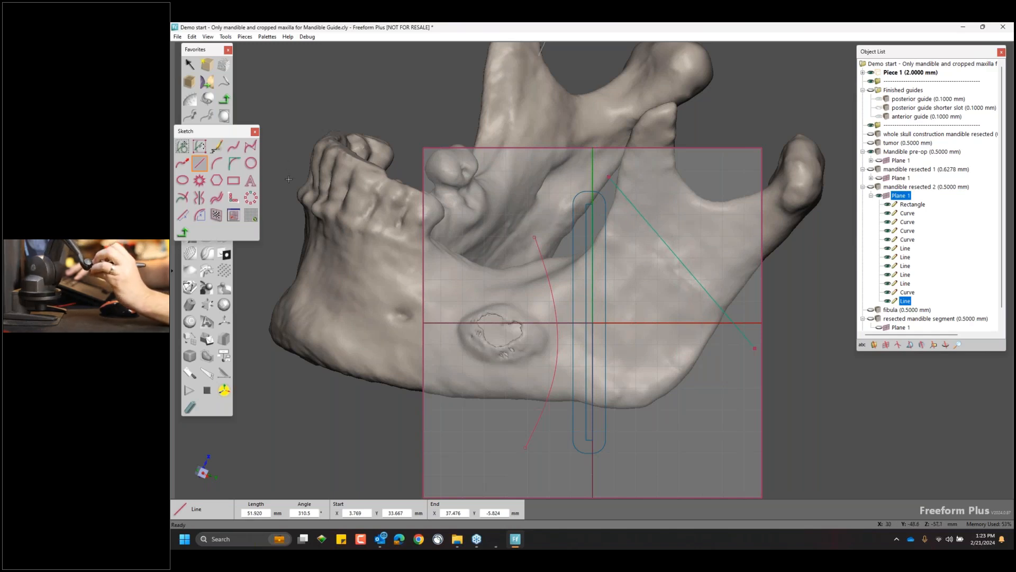
Close the guide outline with control point curves joining the upper and lower ends of the freehand curve and slanted line, and leave the sketch.
left_click(251, 148)
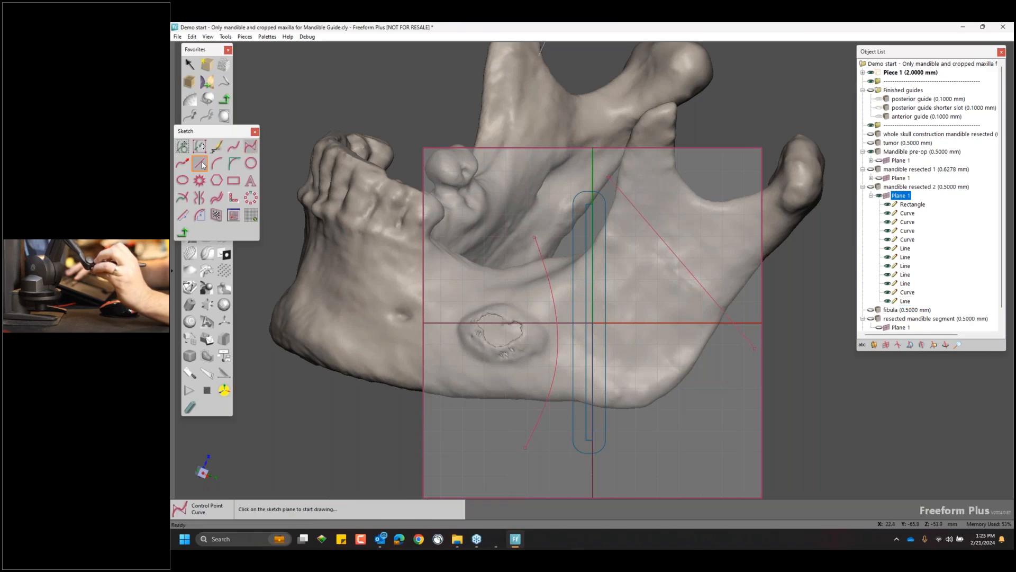
left_click(609, 177)
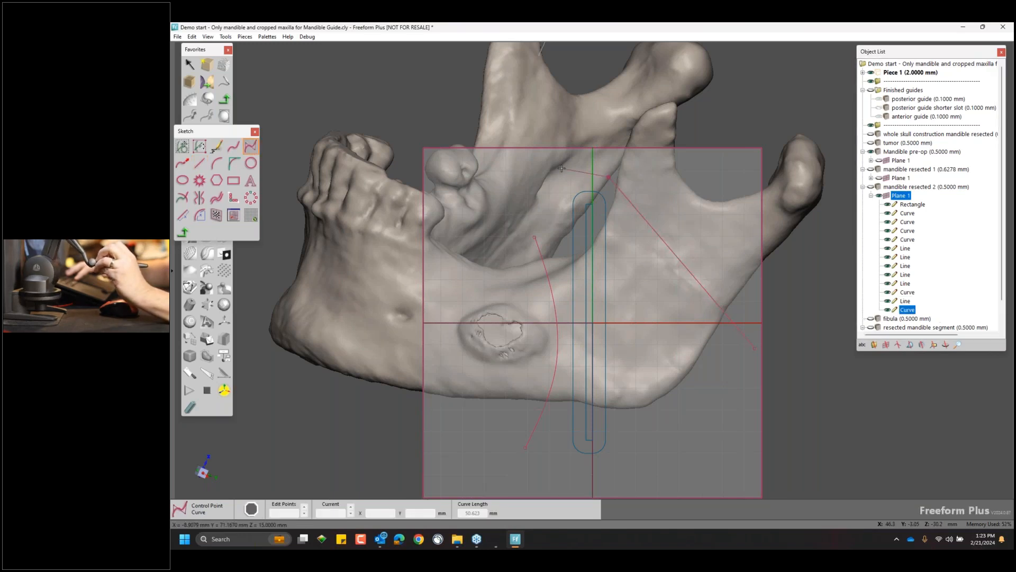
left_click(534, 237)
left_click(525, 447)
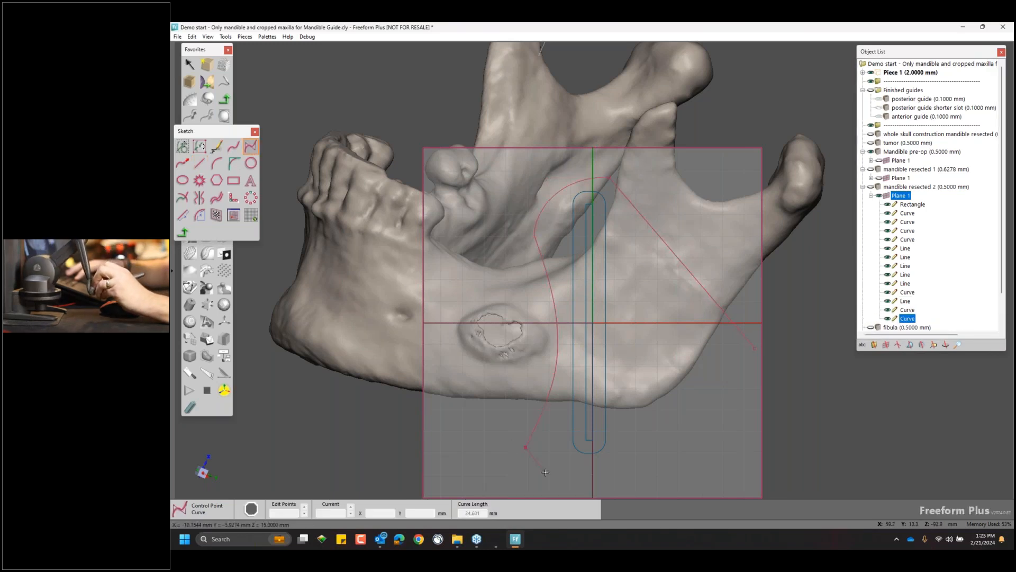
left_click(603, 486)
left_click(694, 471)
left_click(740, 401)
double_click(755, 348)
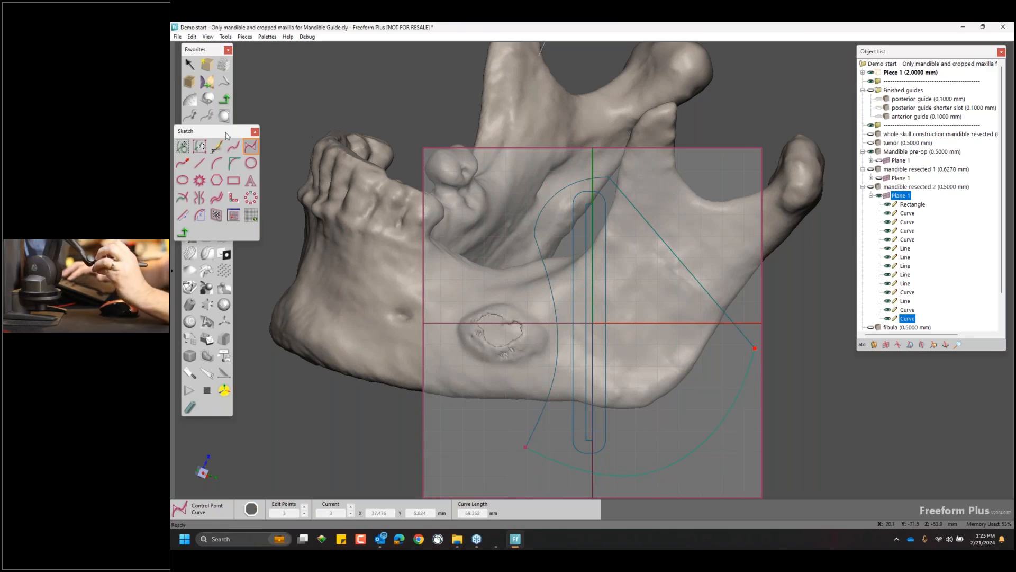
left_click_drag(222, 130, 314, 86)
left_click(224, 99)
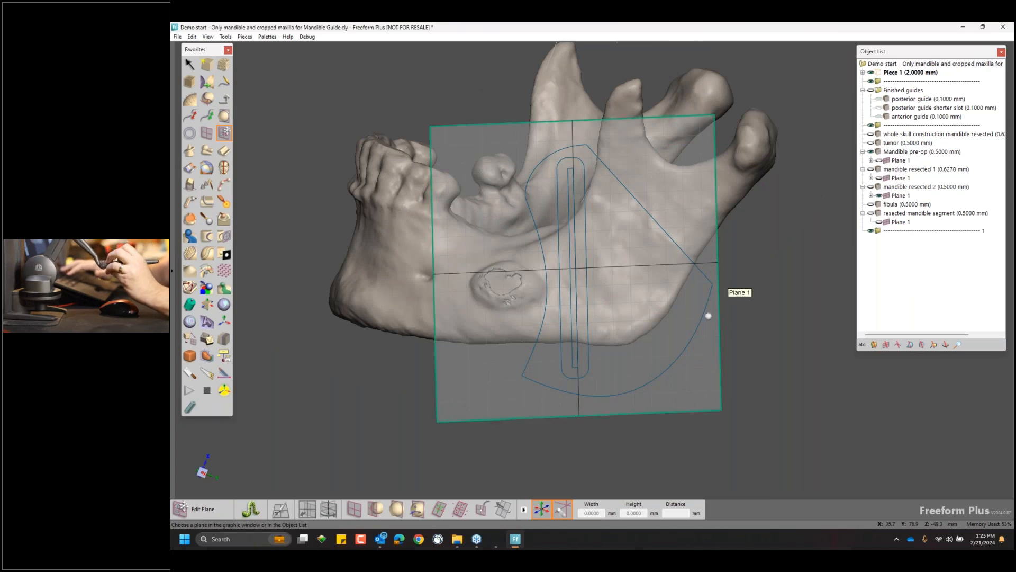
right_click(880, 153)
mouse_move(899, 188)
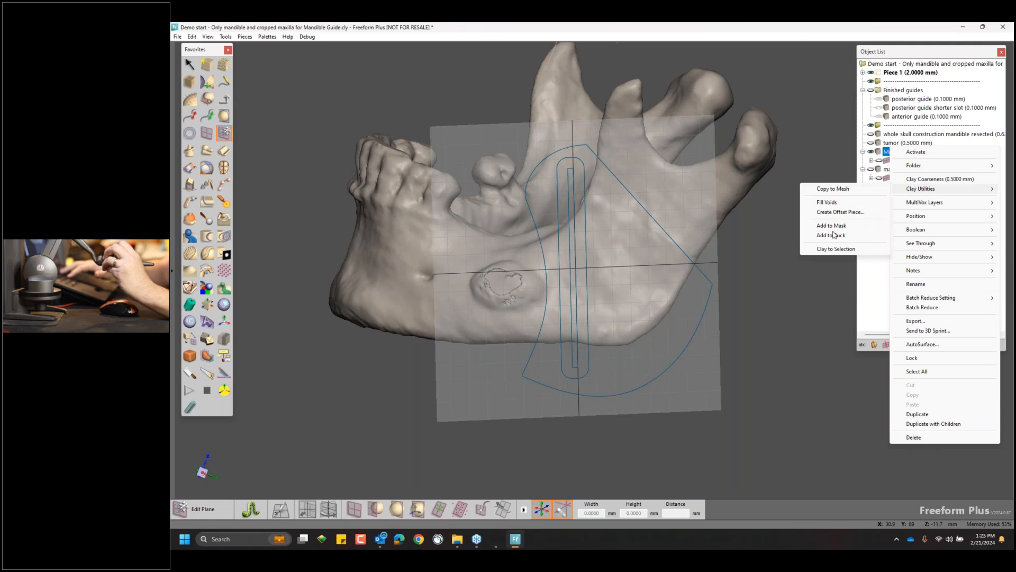
left_click(838, 249)
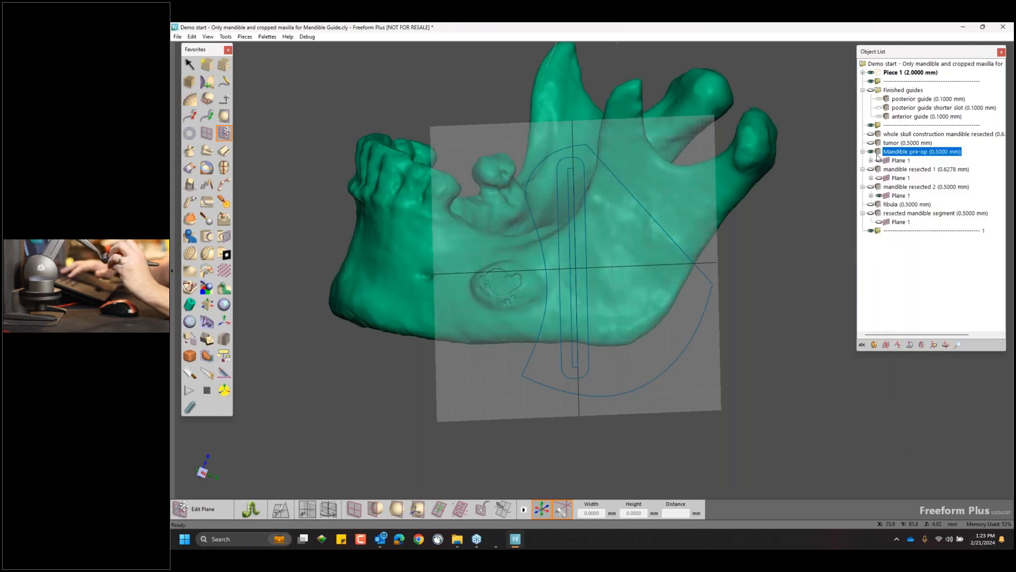
Make Mandible pre-op the active piece and create an offset piece from it, 2 mm to the outside.
right_click(887, 149)
left_click(911, 151)
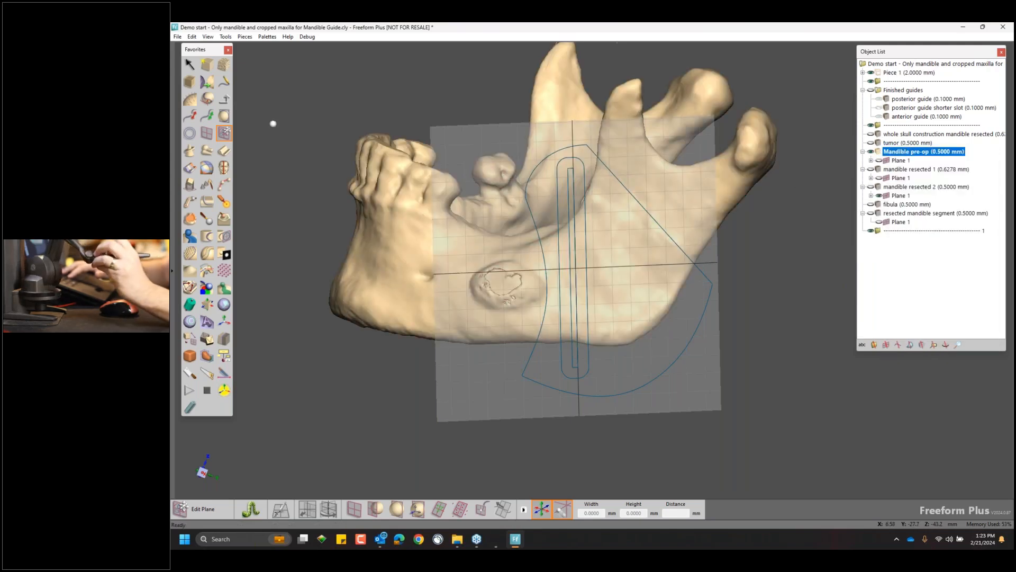
left_click(190, 81)
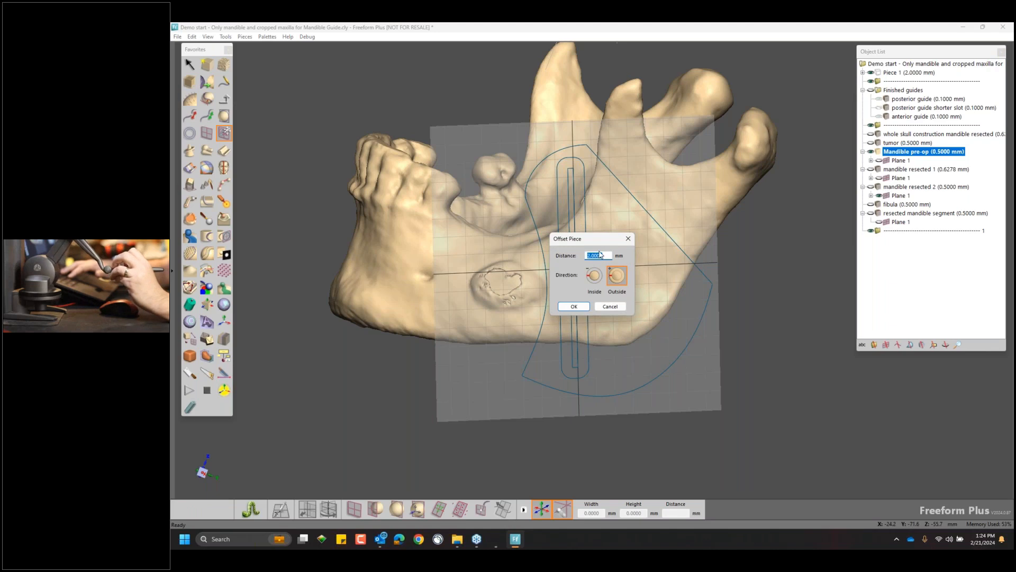
left_click(577, 306)
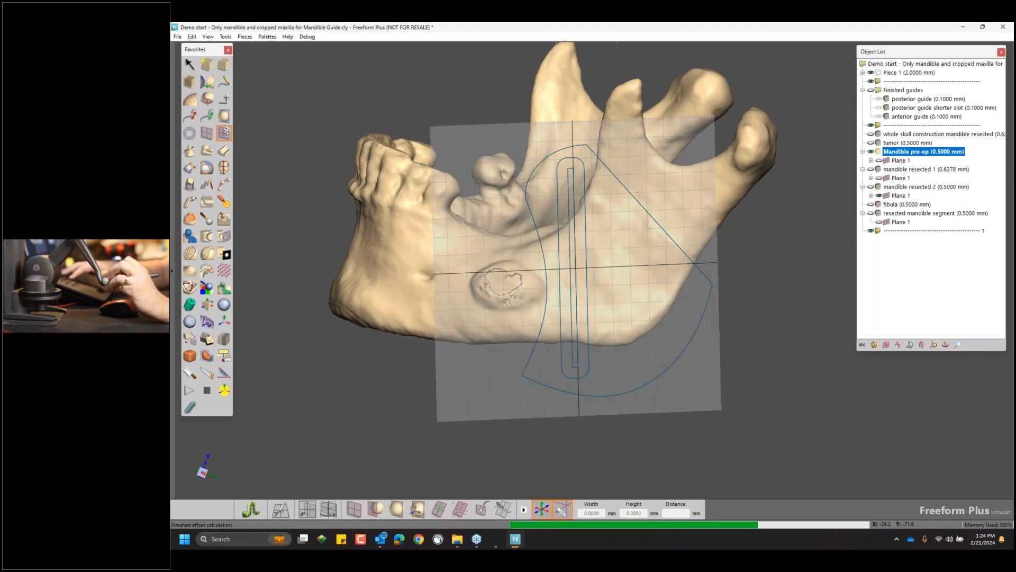
left_click(626, 298)
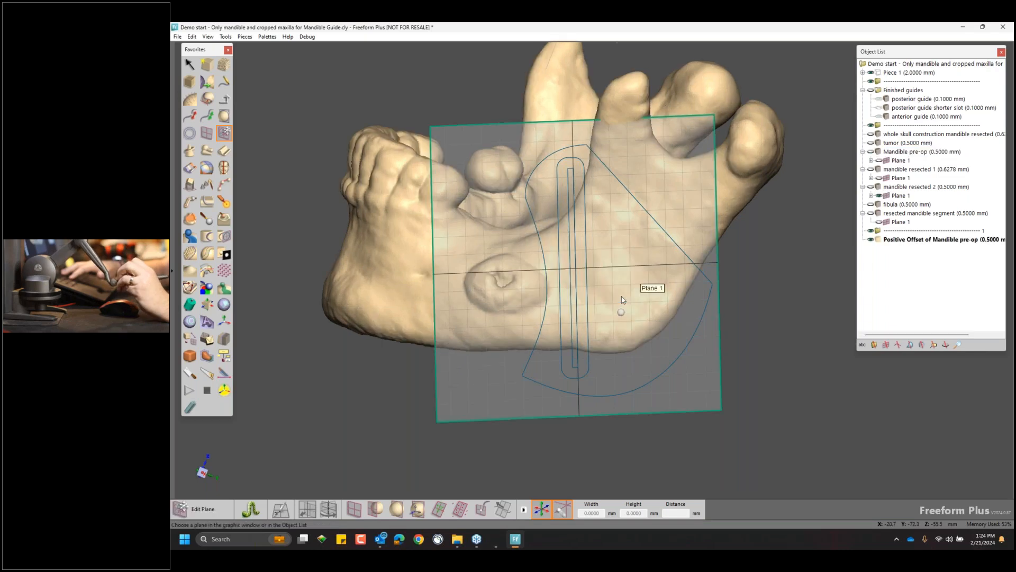
Smooth the whole offset piece and wire-cut away its clay outside the guide outline over a plane distance of about 43.5 mm.
left_click(189, 218)
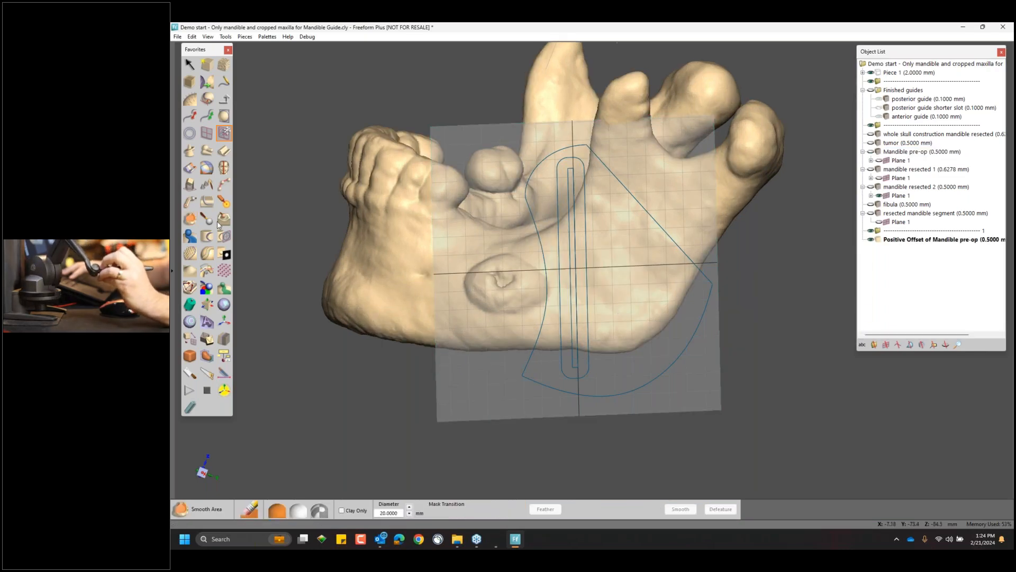
left_click(681, 509)
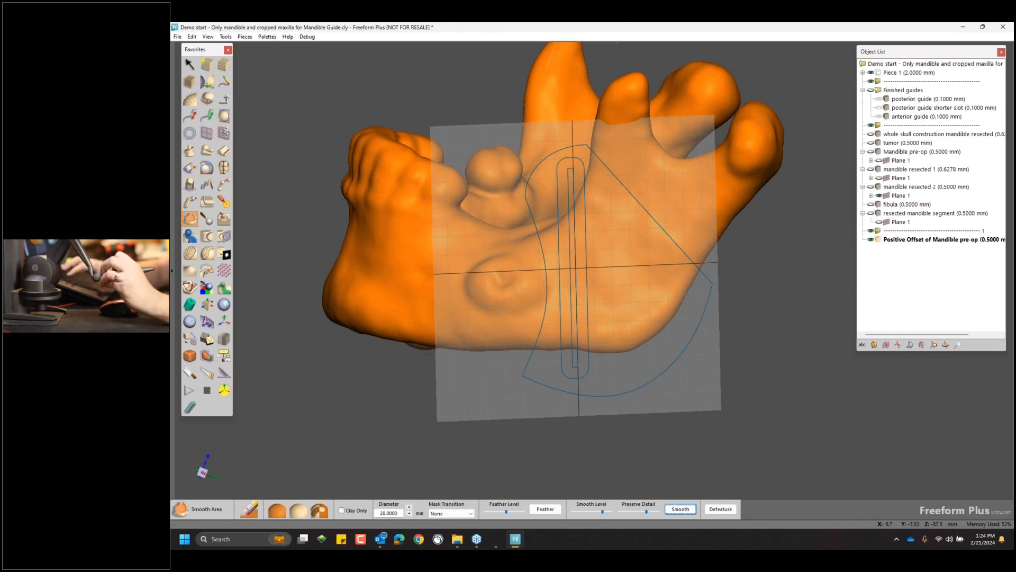
left_click(222, 152)
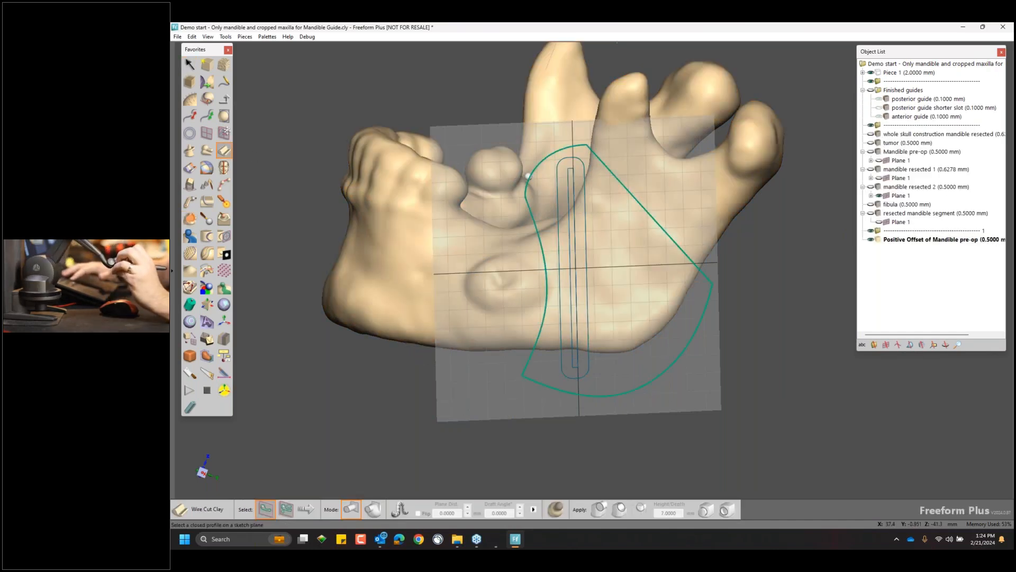
left_click(528, 176)
left_click(305, 509)
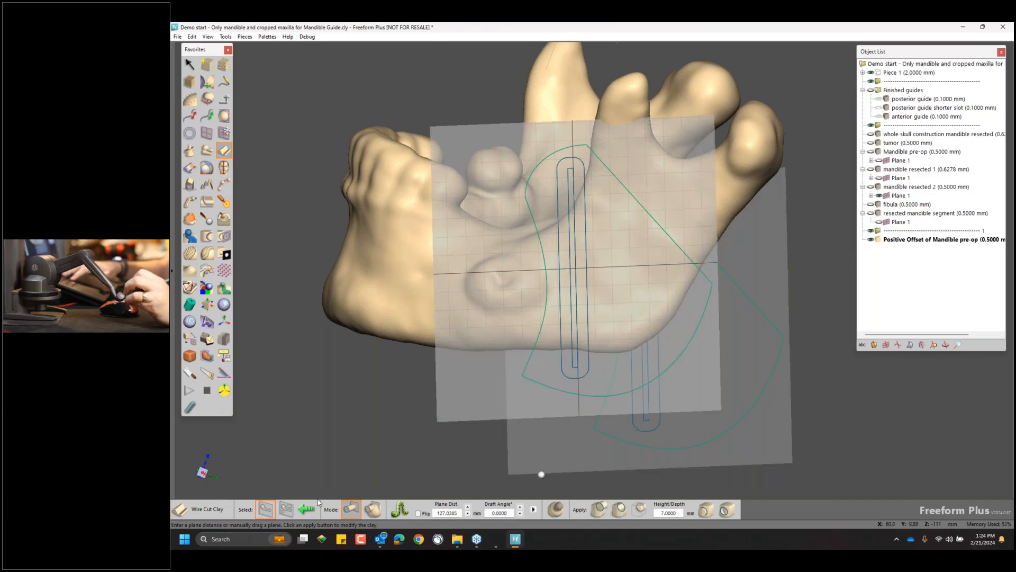
middle_click_drag(484, 312, 424, 293)
mouse_move(380, 315)
left_mouse_down()
mouse_move(486, 283)
mouse_move(452, 290)
mouse_move(566, 479)
left_mouse_up()
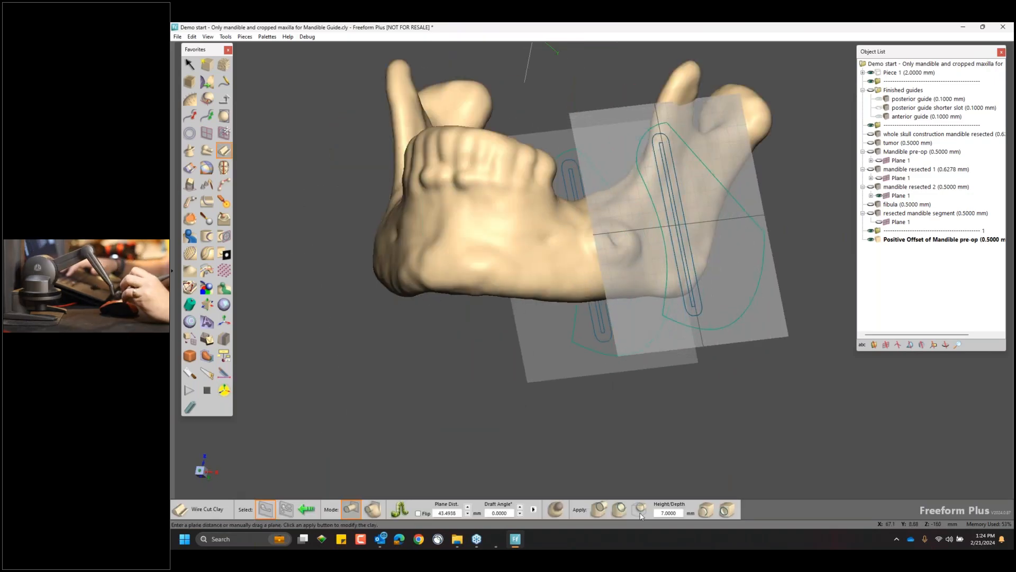
left_click(640, 514)
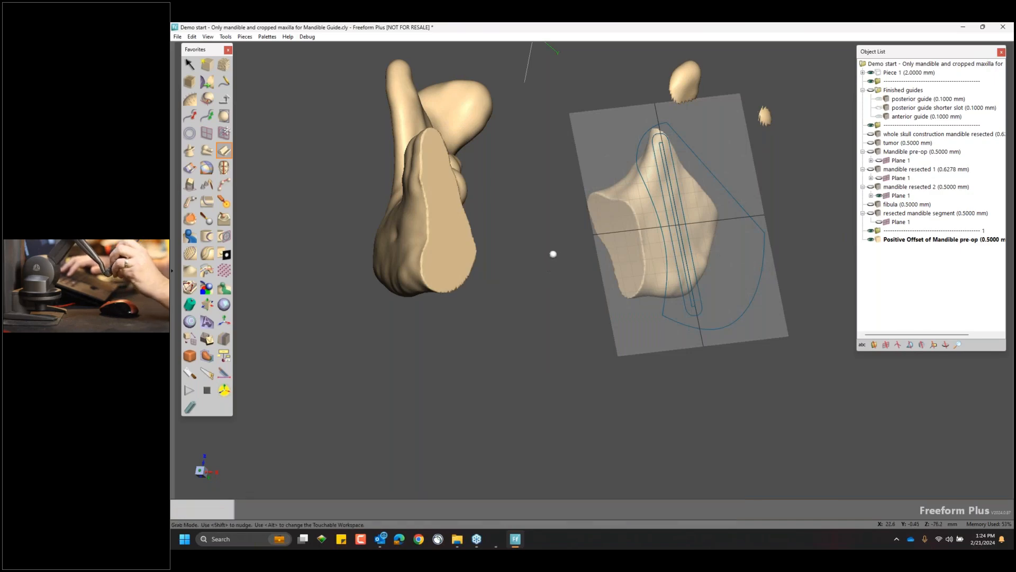
Select the guide-shaped lump, invert the selection and delete the leftover parts of the offset mandible.
middle_click_drag(624, 204, 553, 190)
middle_click_drag(608, 216, 617, 260)
left_click(223, 288)
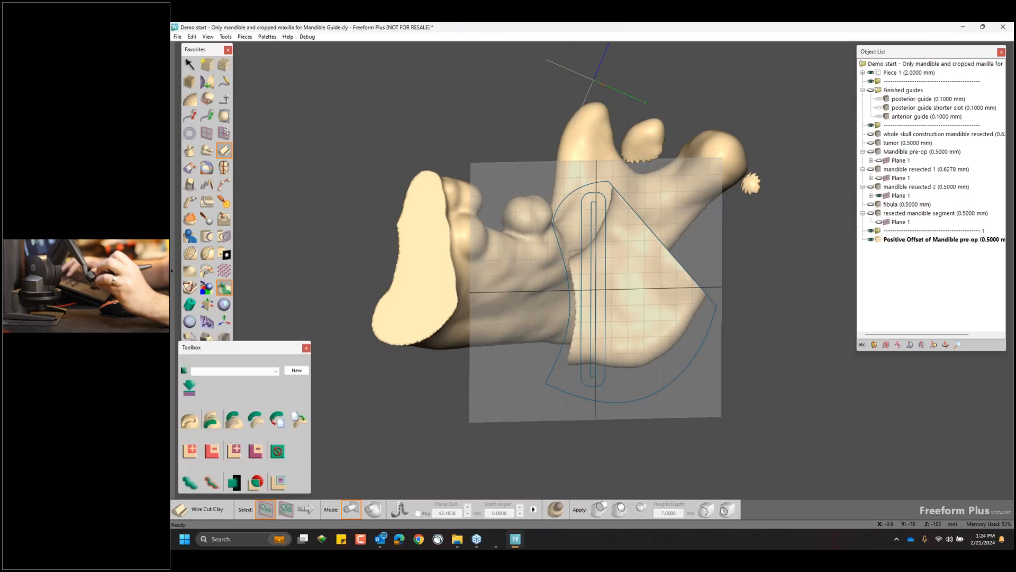
left_click(473, 509)
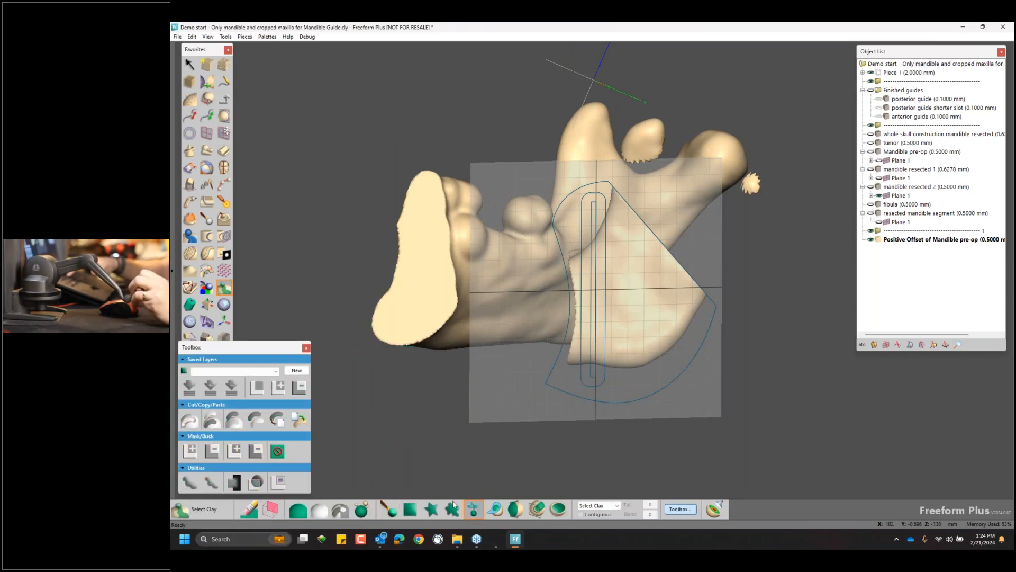
left_click(583, 259)
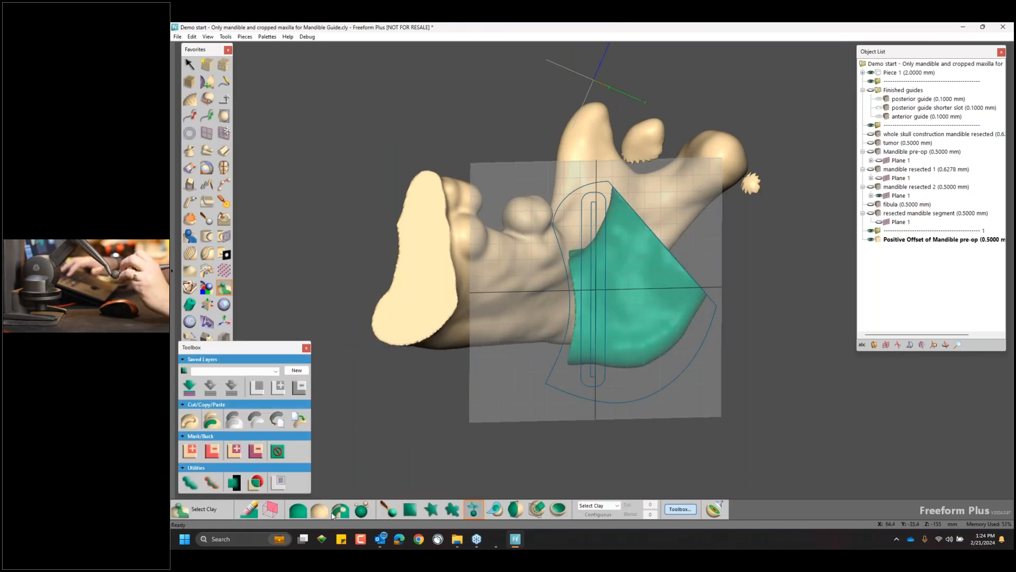
left_click(363, 503)
key("Delete")
key("Escape")
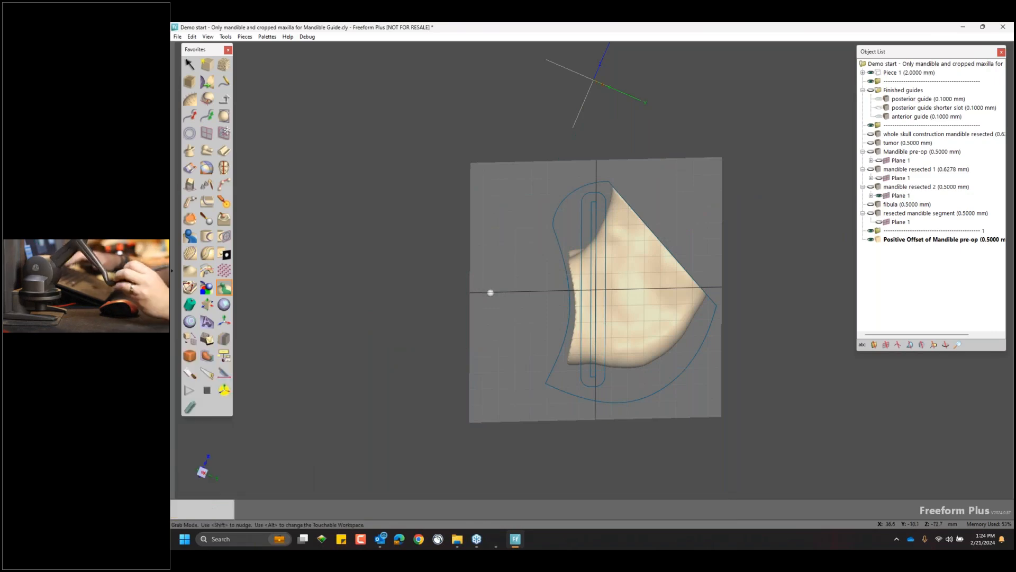
Show Mandible pre-op and check from several sides how the cut offset piece sits around it.
middle_click_drag(491, 291, 560, 290)
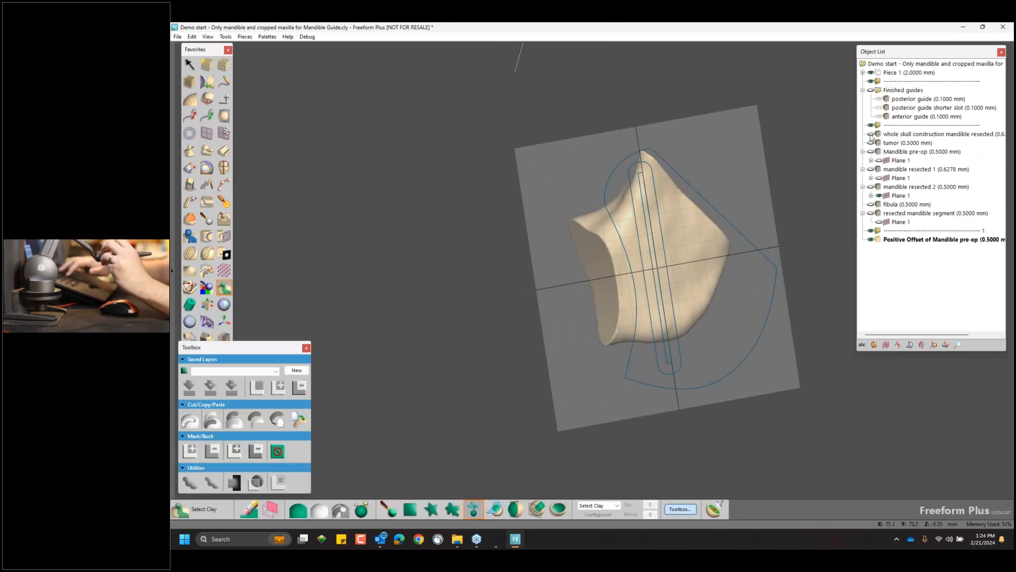
left_click(874, 153)
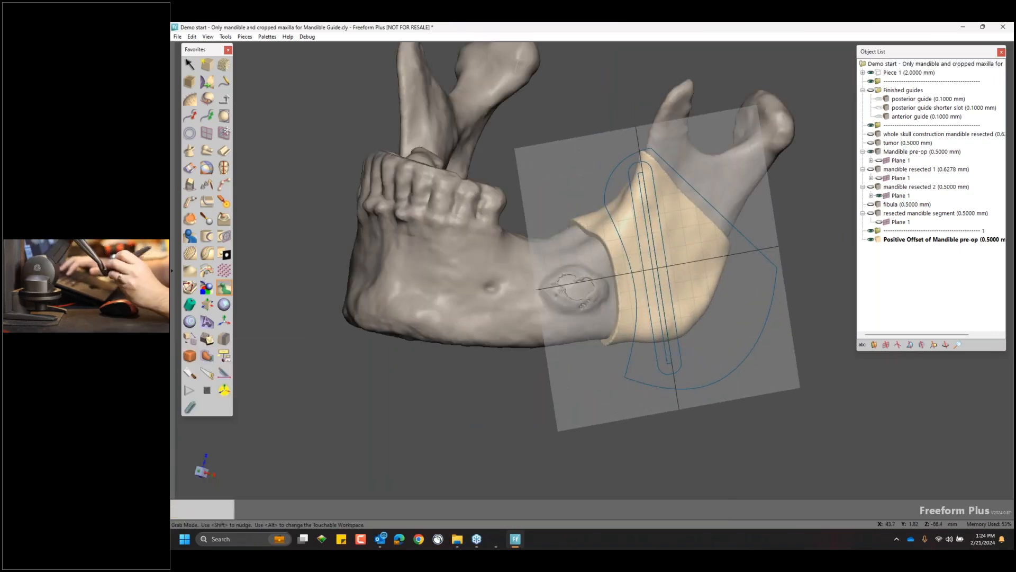
middle_click_drag(529, 286, 637, 278)
middle_click_drag(841, 281, 796, 230)
middle_click_drag(707, 258, 643, 286)
middle_click_drag(506, 329, 551, 307)
middle_click_drag(620, 211, 605, 213)
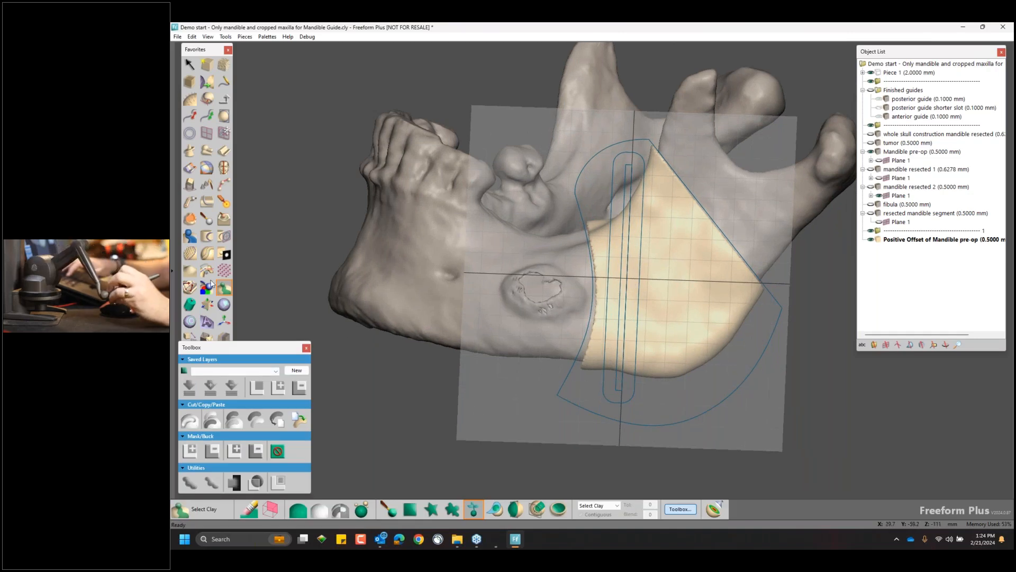
Wire-cut the rounded slot outline as a new piece at 0.5 mm coarseness, spanning about 14.9 mm across the mandible's outer side.
left_click(223, 151)
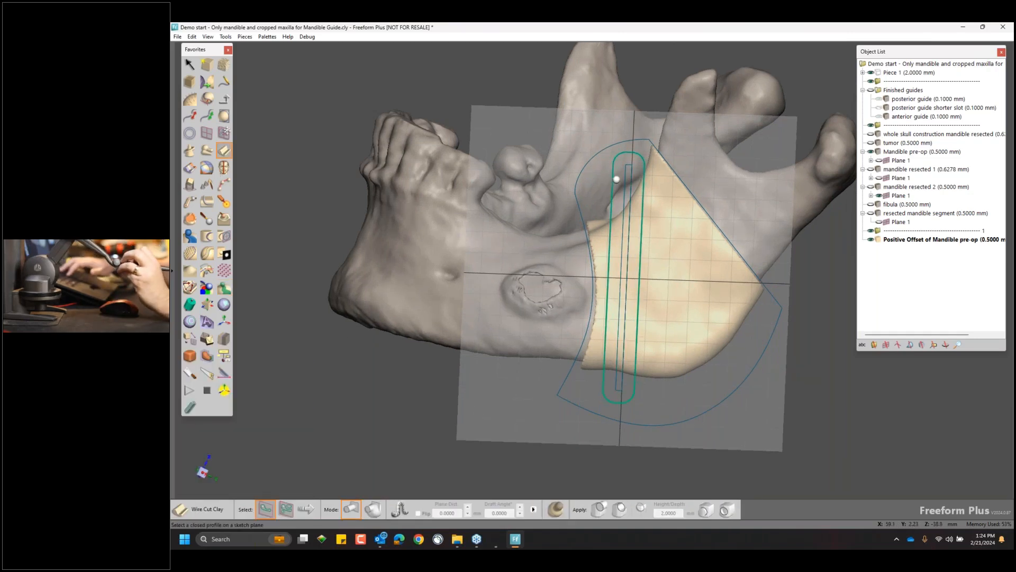
left_click(305, 510)
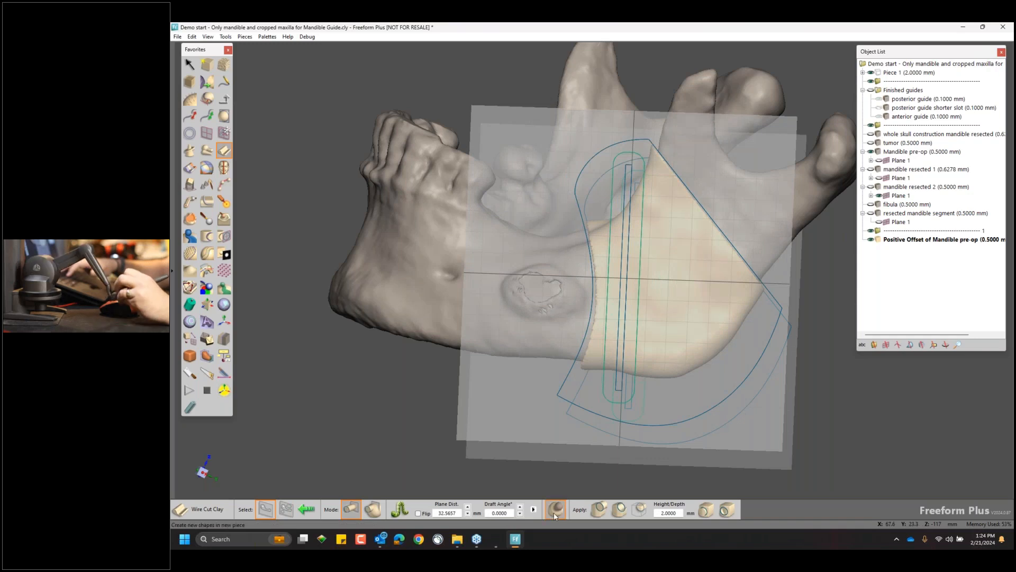
left_click(341, 477)
left_click(390, 486)
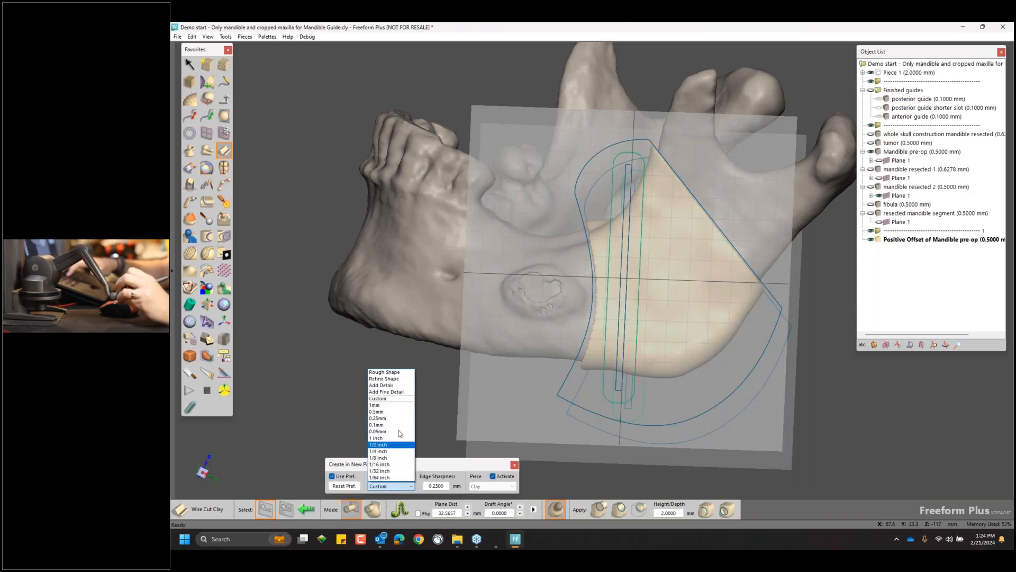
left_click(394, 412)
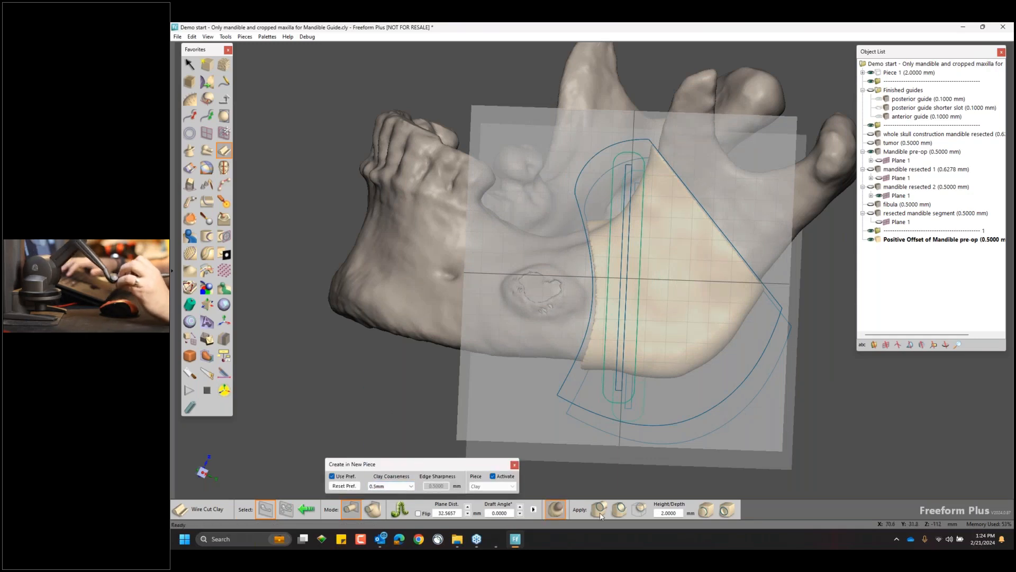
middle_click_drag(588, 350, 593, 265)
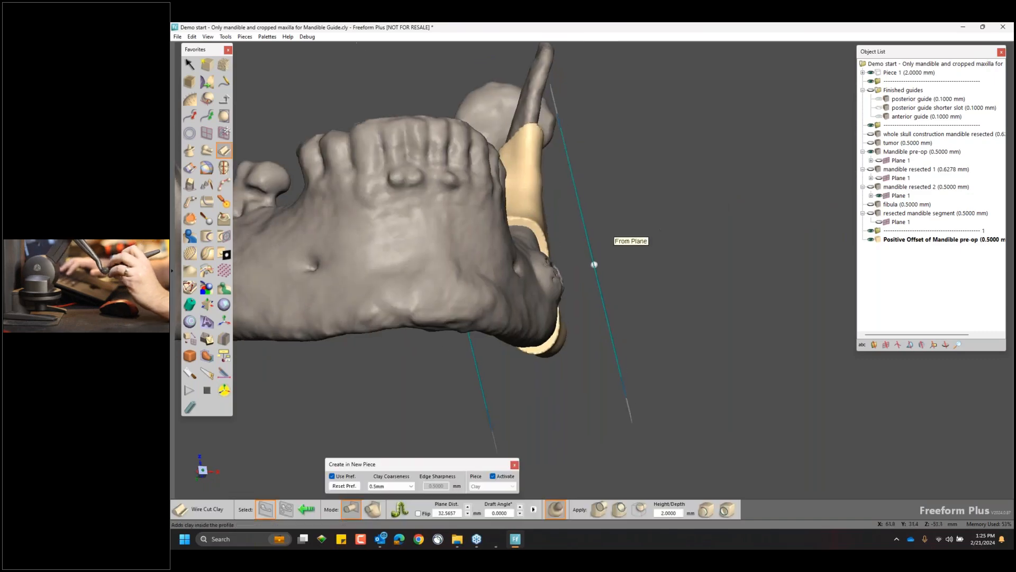
left_click_drag(594, 264, 581, 261)
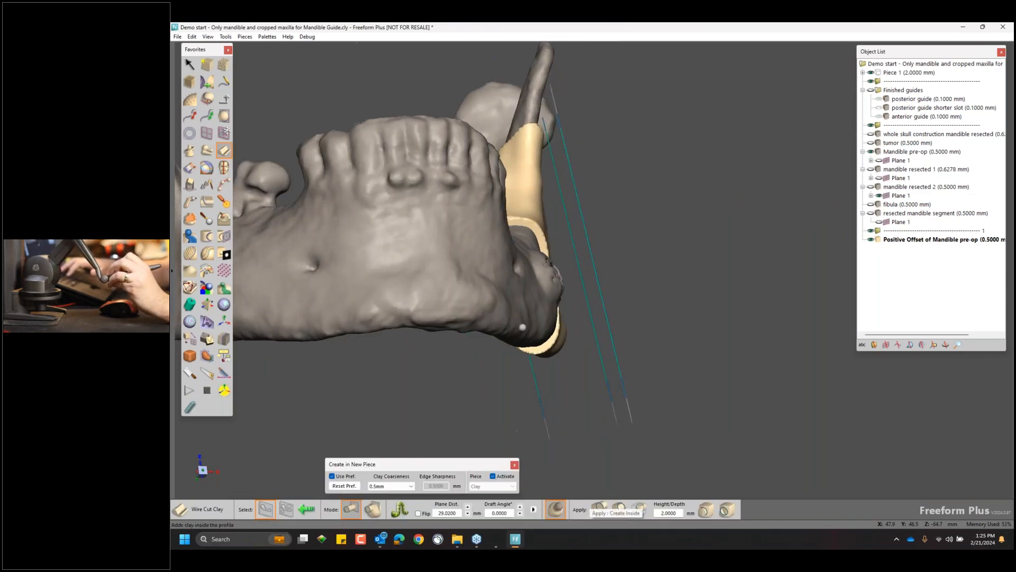
mouse_move(522, 327)
left_mouse_down()
mouse_move(540, 325)
mouse_move(529, 326)
left_mouse_up()
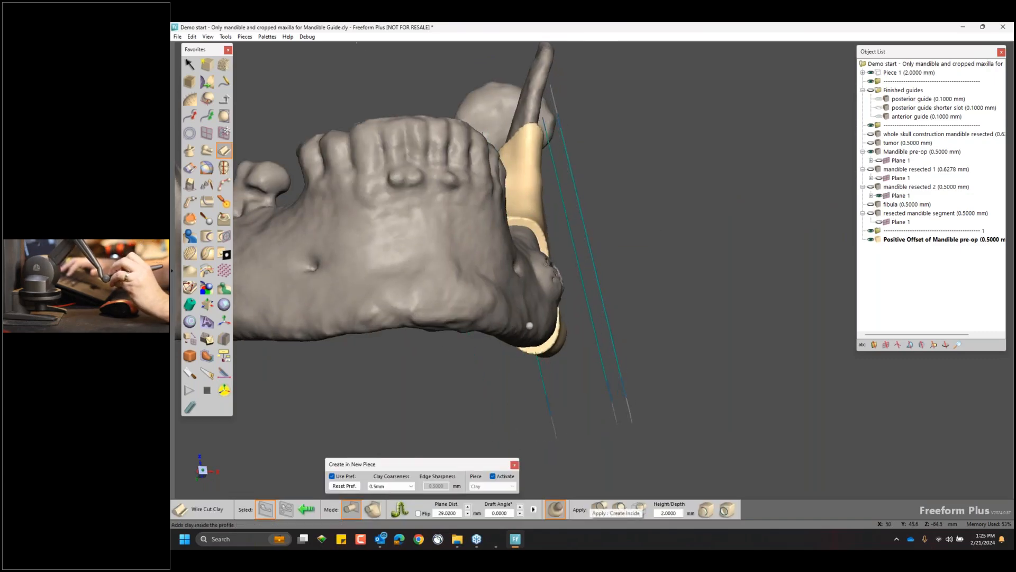
left_click(598, 510)
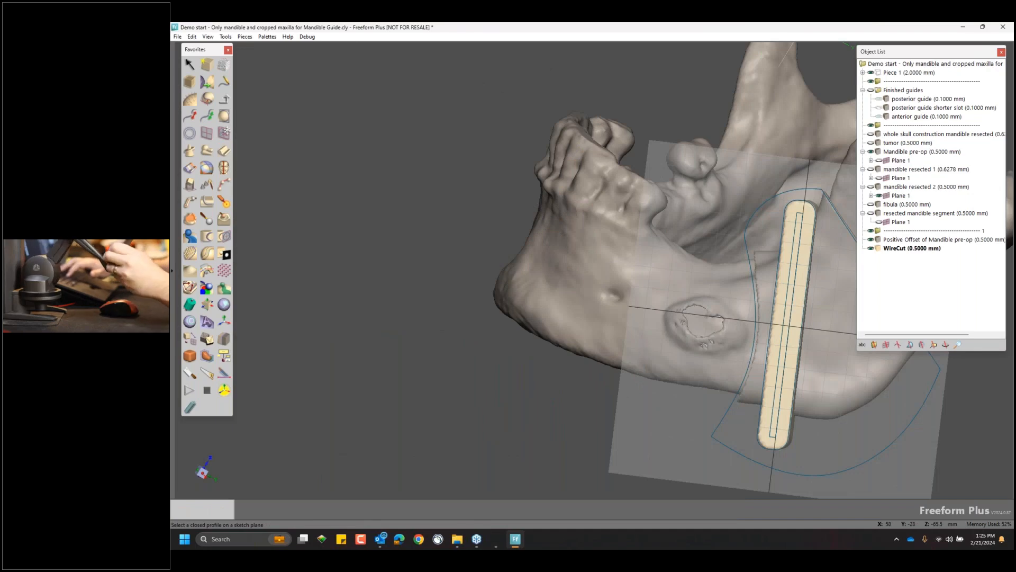
middle_click_drag(786, 324, 571, 324)
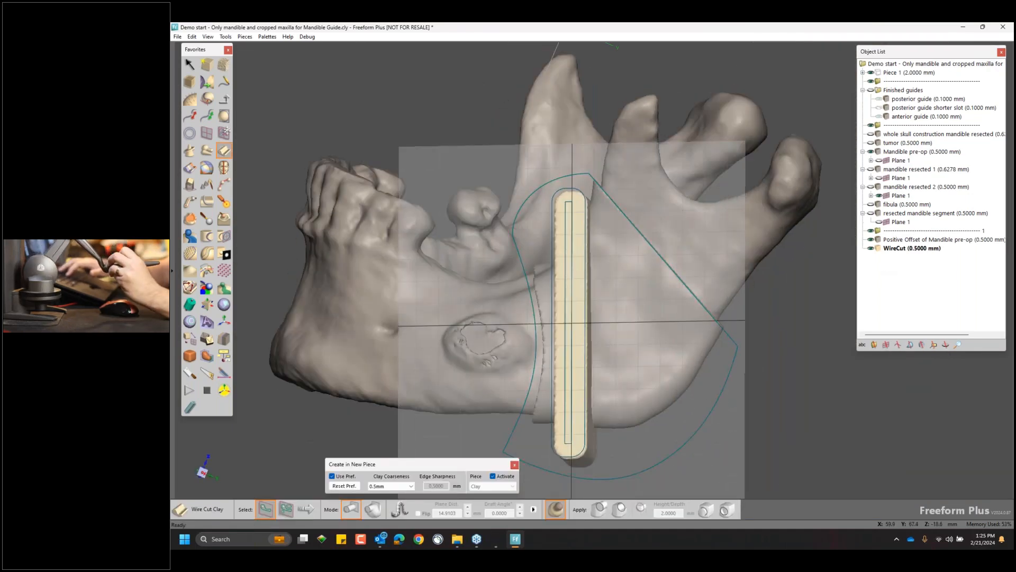
Hide Plane 1 of mandible resected 2 and make the cut offset piece active.
left_click(879, 196)
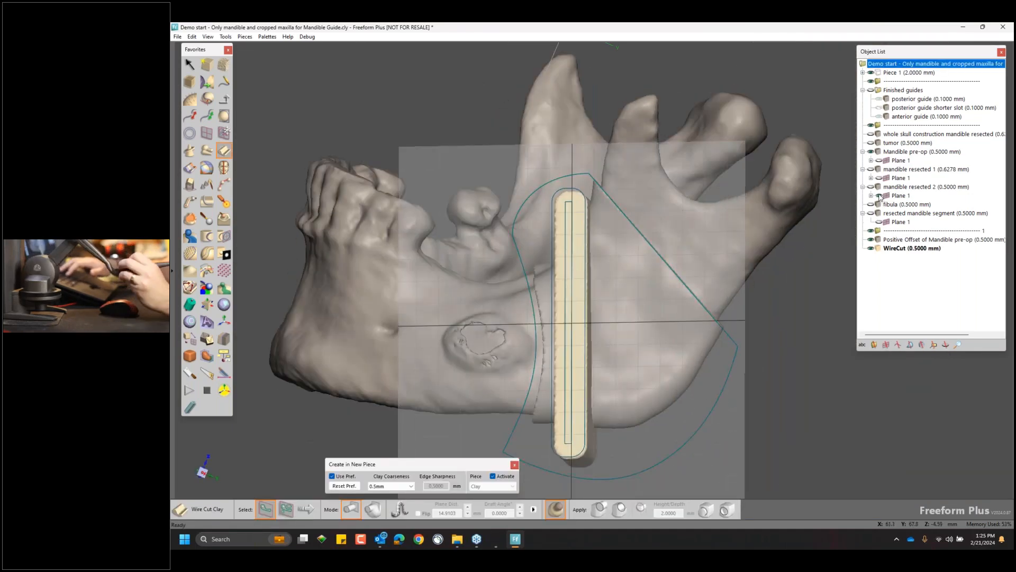
middle_click_drag(571, 324, 511, 298)
middle_click_drag(487, 252, 490, 259)
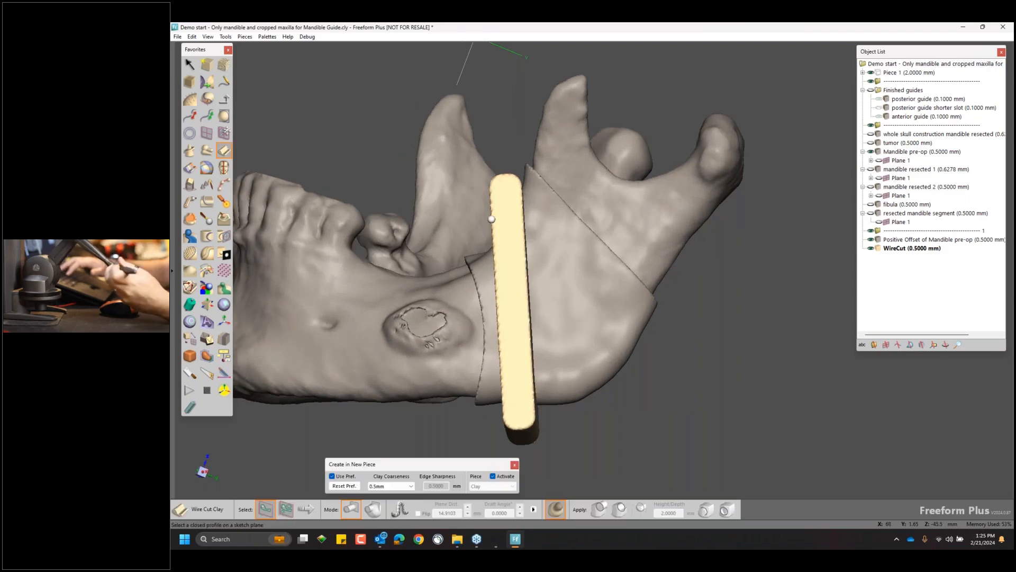
middle_click_drag(492, 220, 550, 188)
key("v")
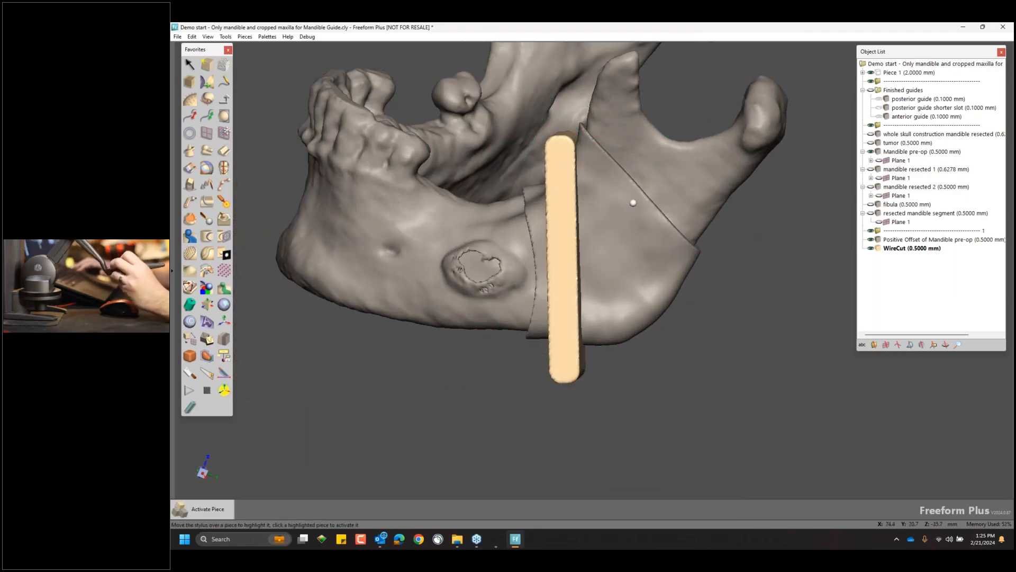
left_click(632, 201)
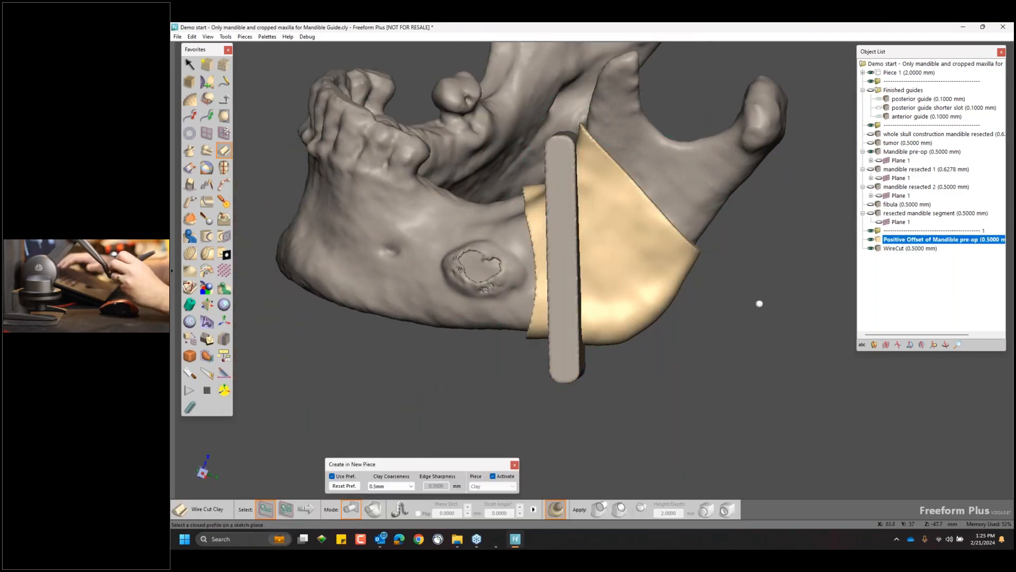
Rename the cut offset piece to Guide and the wire-cut slot block to Slot.
left_click(895, 241)
type("g")
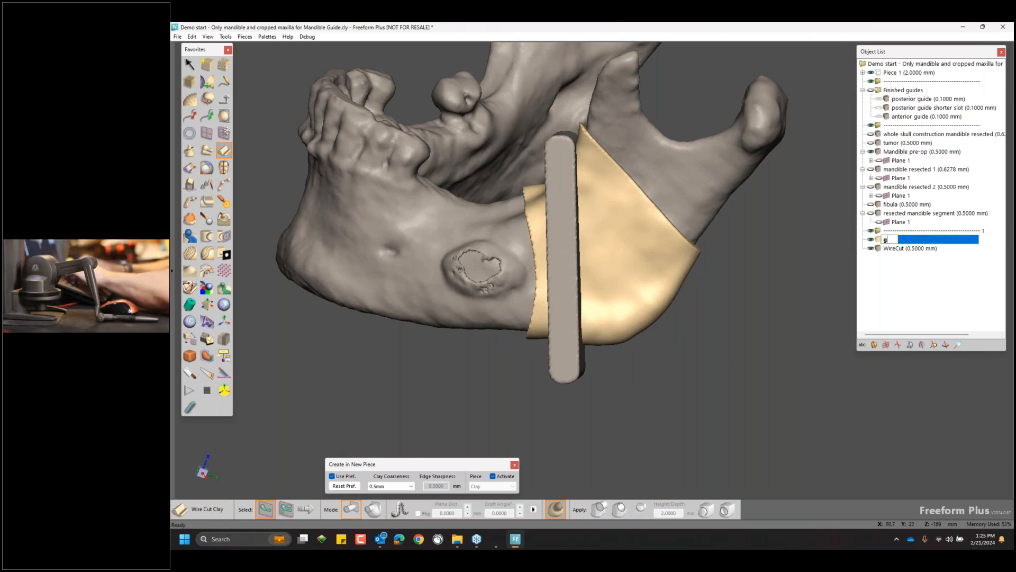
type("uide")
key("Return")
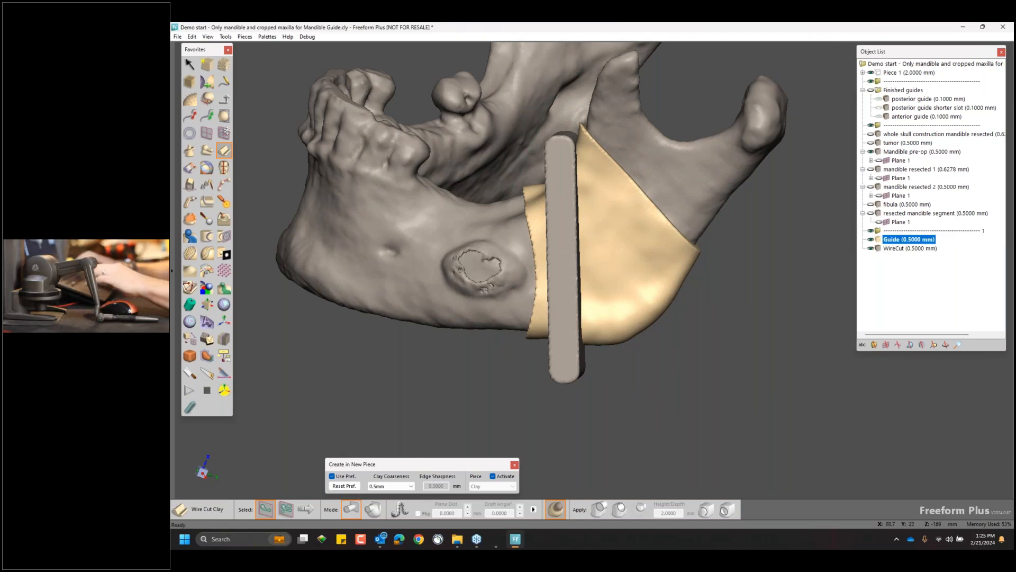
double_click(893, 248)
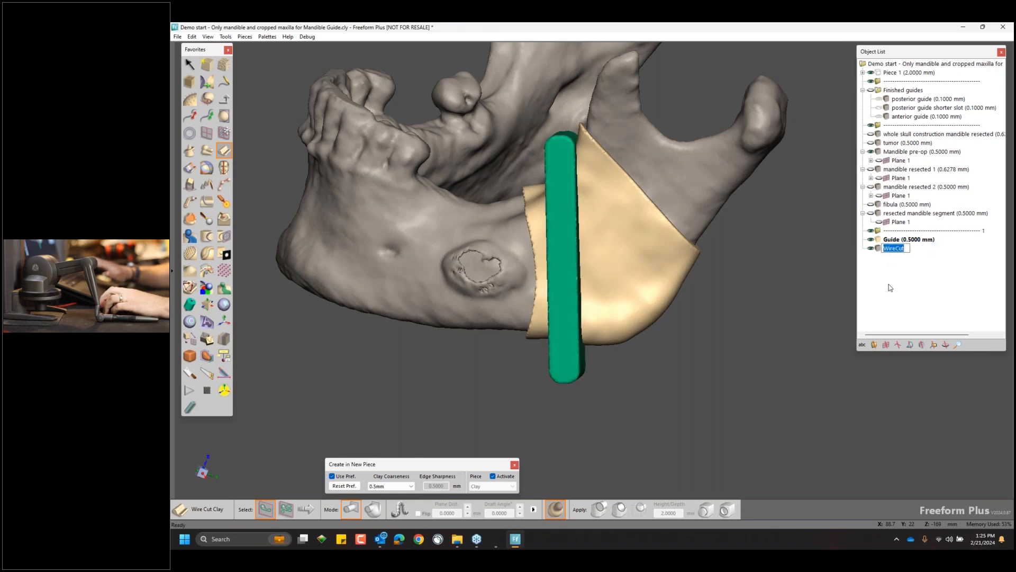
key("Return")
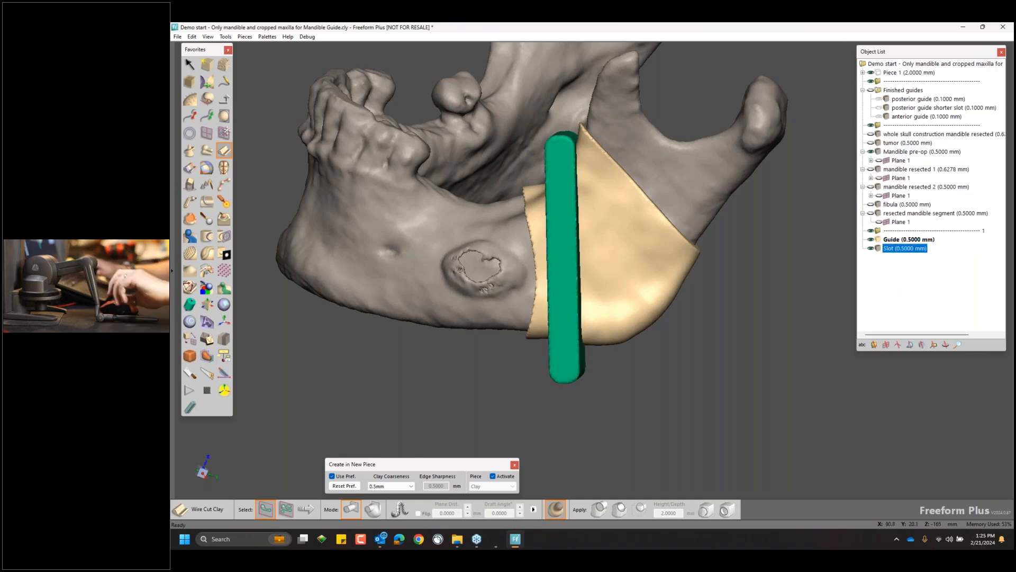
Hide the Slot piece and examine from above and the front how Guide wraps around the mandible.
middle_click_drag(592, 154, 616, 232)
left_click(871, 247)
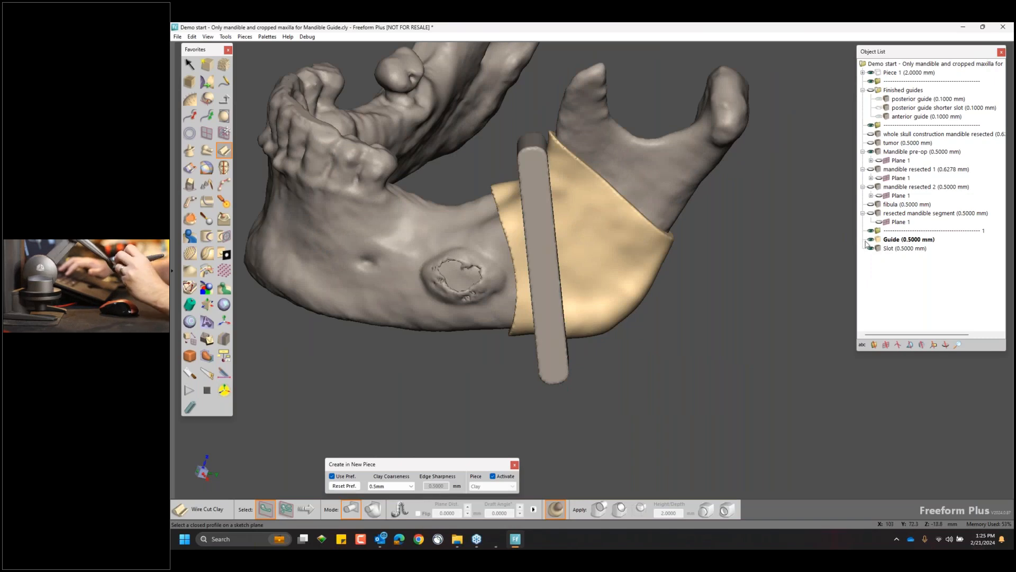
left_click(871, 248)
middle_click_drag(629, 120, 598, 127)
middle_click_drag(584, 192, 616, 212)
middle_click_drag(553, 135, 636, 239)
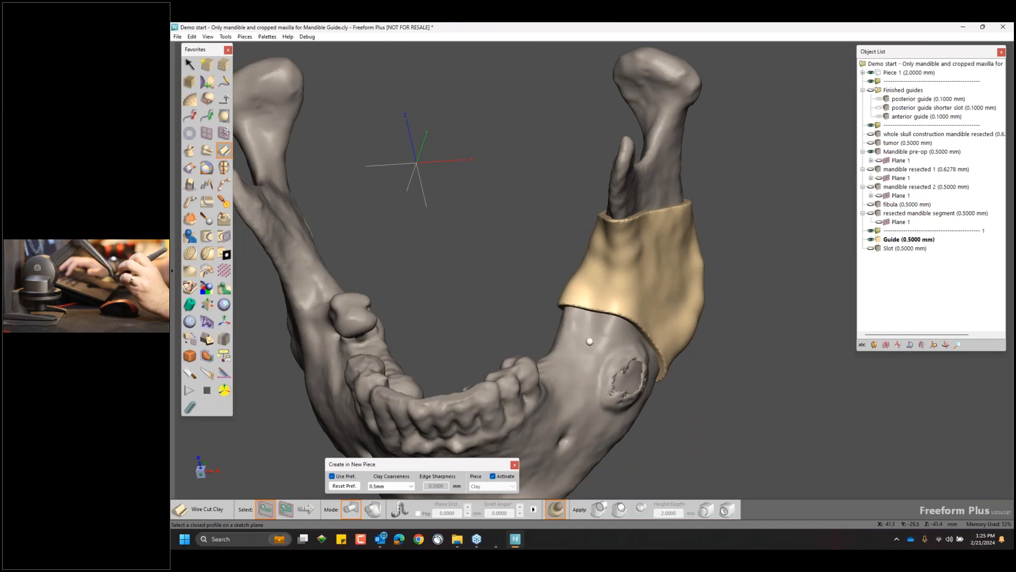
middle_click_drag(650, 270, 651, 253)
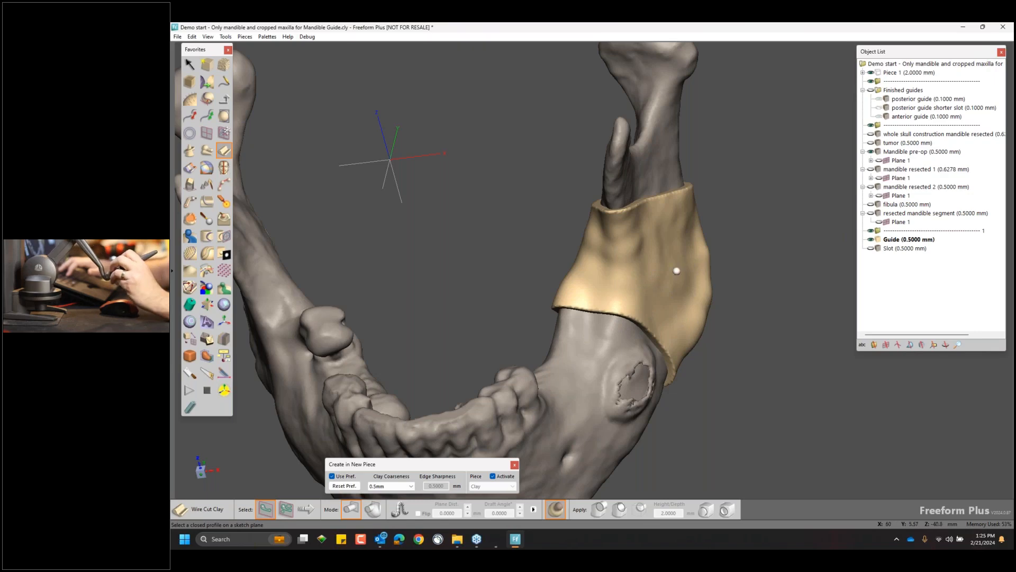
middle_click_drag(677, 271, 614, 291)
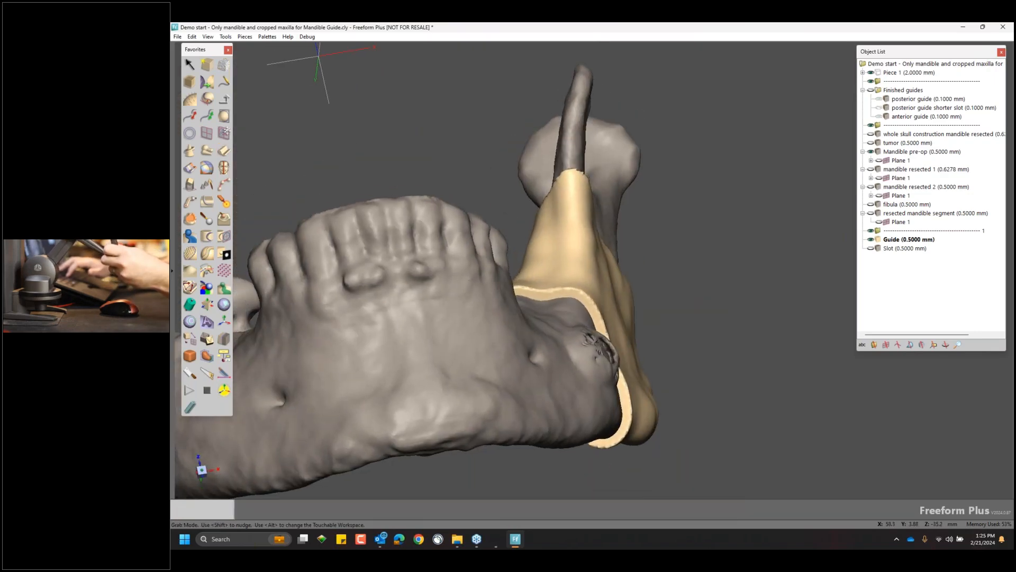
middle_click_drag(568, 227, 567, 222)
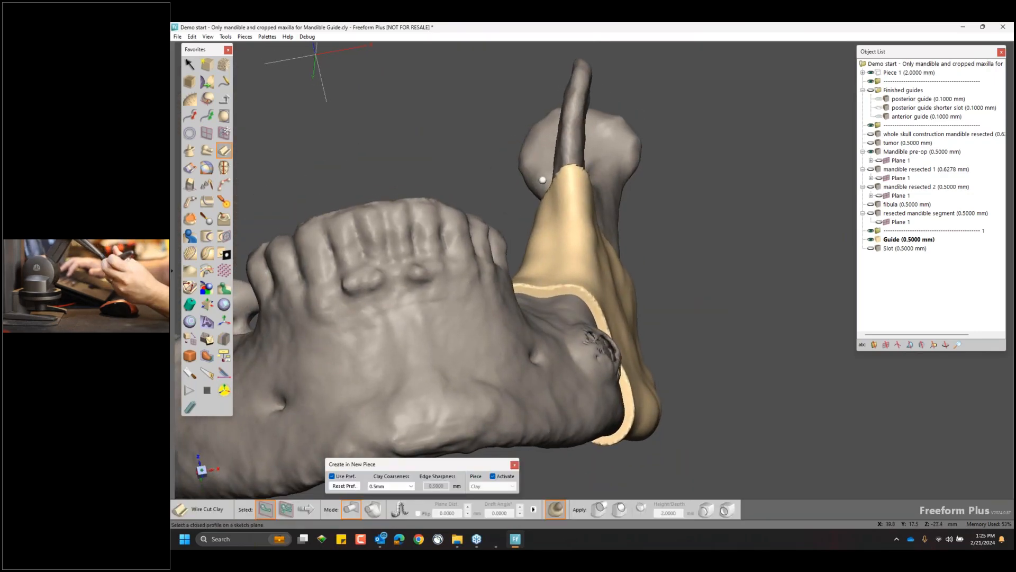
Set up a polygon region selection with Select Clay and view Guide's upper edge on the ramus from the front.
middle_click_drag(552, 163, 597, 193)
middle_click_drag(600, 233, 606, 218)
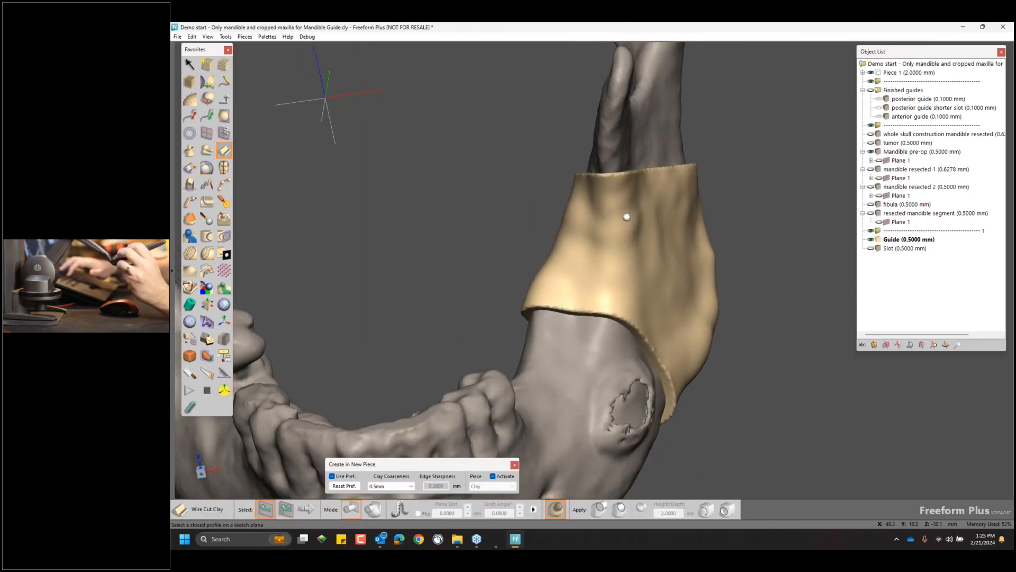
left_click(222, 293)
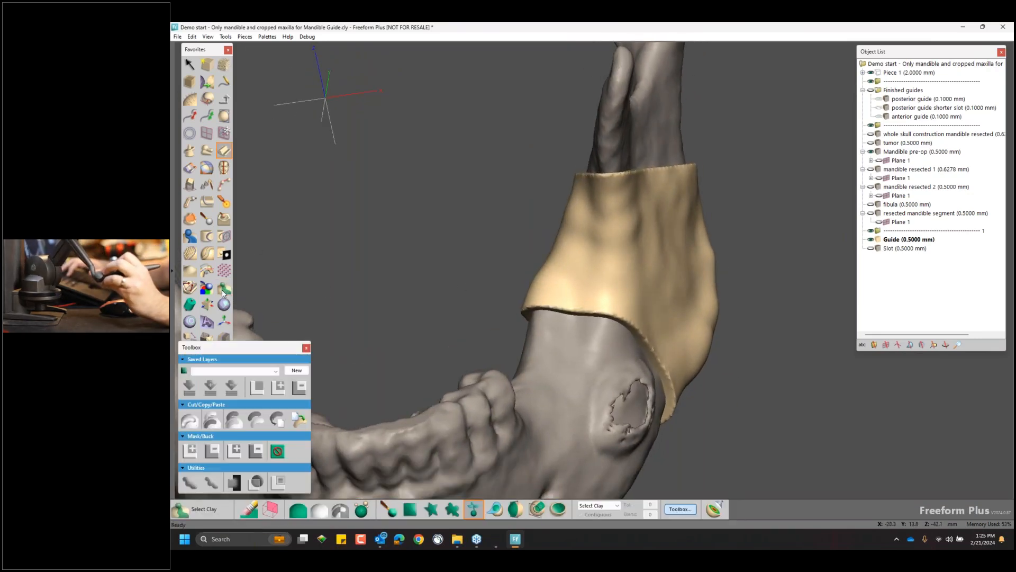
middle_click_drag(450, 422, 500, 382)
left_click(435, 509)
middle_click_drag(621, 158, 621, 194)
left_click_drag(623, 184, 624, 325)
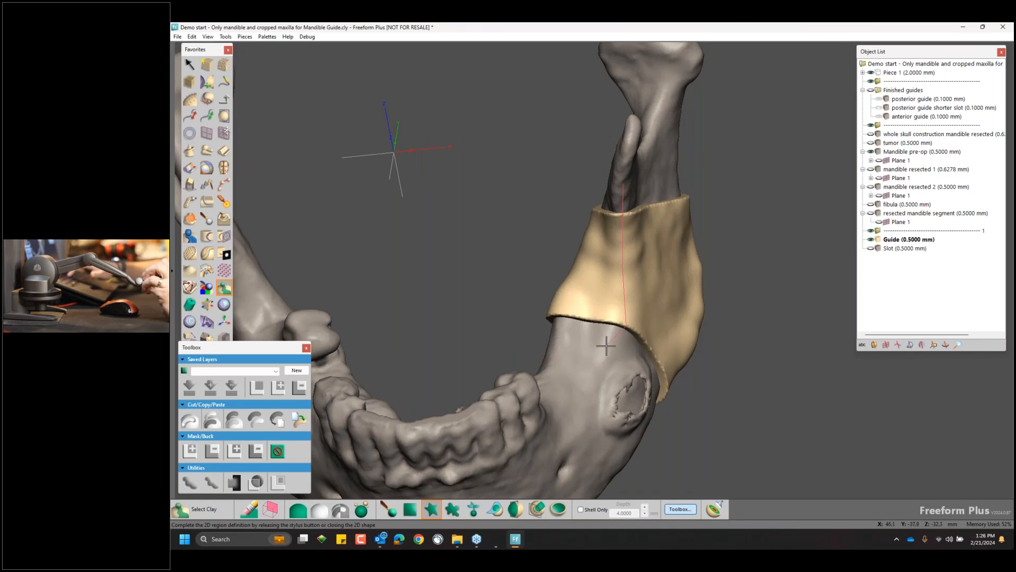
key("ctrl+z")
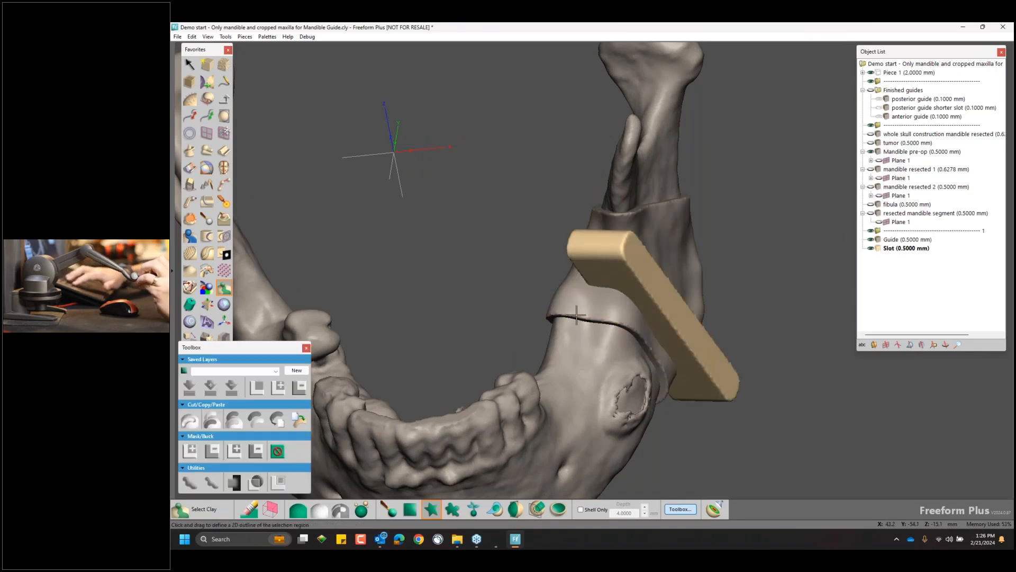
key("ctrl+y")
left_click(870, 248)
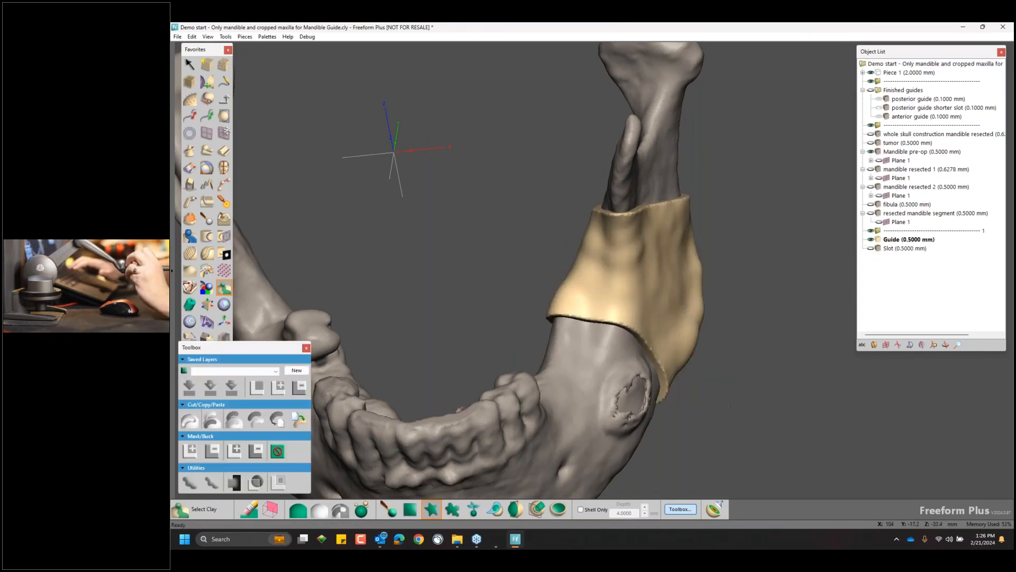
Outline the part of Guide wrapping over the ramus's front edge with a polygon region, set its depth, and delete the clay.
left_click_drag(616, 191, 617, 188)
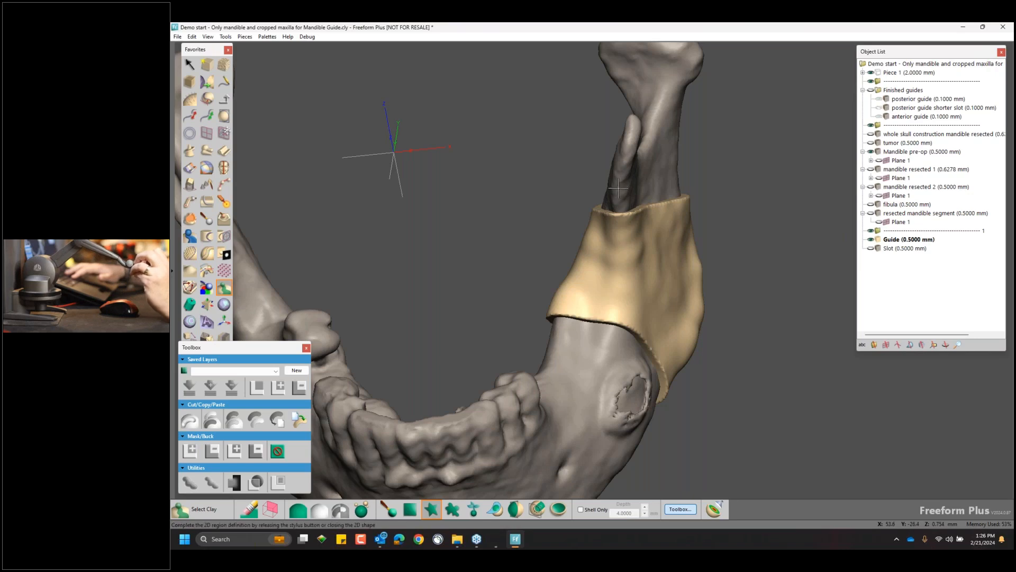
mouse_move(619, 256)
left_mouse_down()
mouse_move(617, 317)
mouse_move(587, 367)
left_mouse_up()
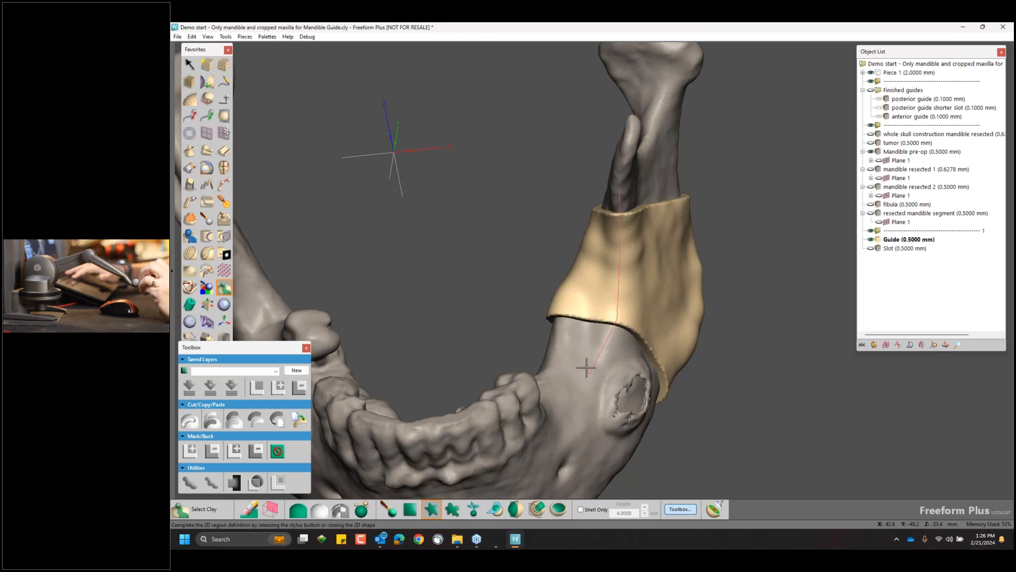
left_click_drag(613, 181, 614, 182)
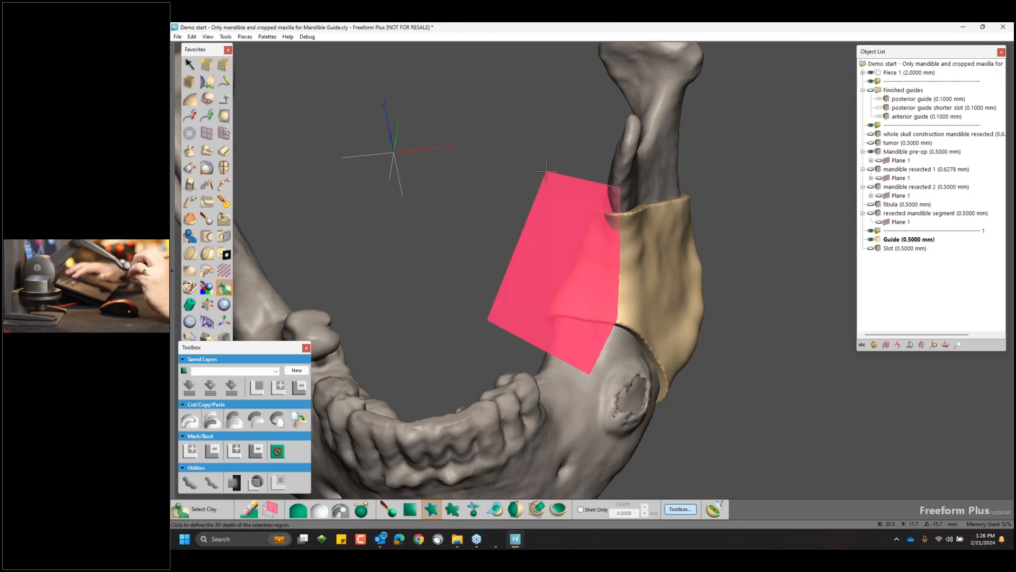
middle_click_drag(546, 171, 548, 168)
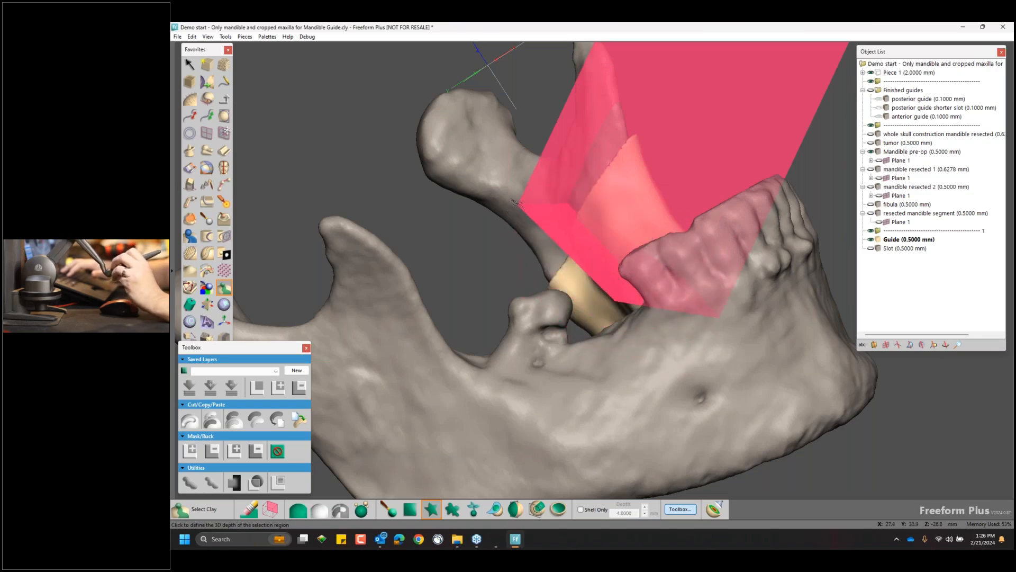
left_click(517, 201)
middle_click_drag(639, 260, 629, 287)
key("Delete")
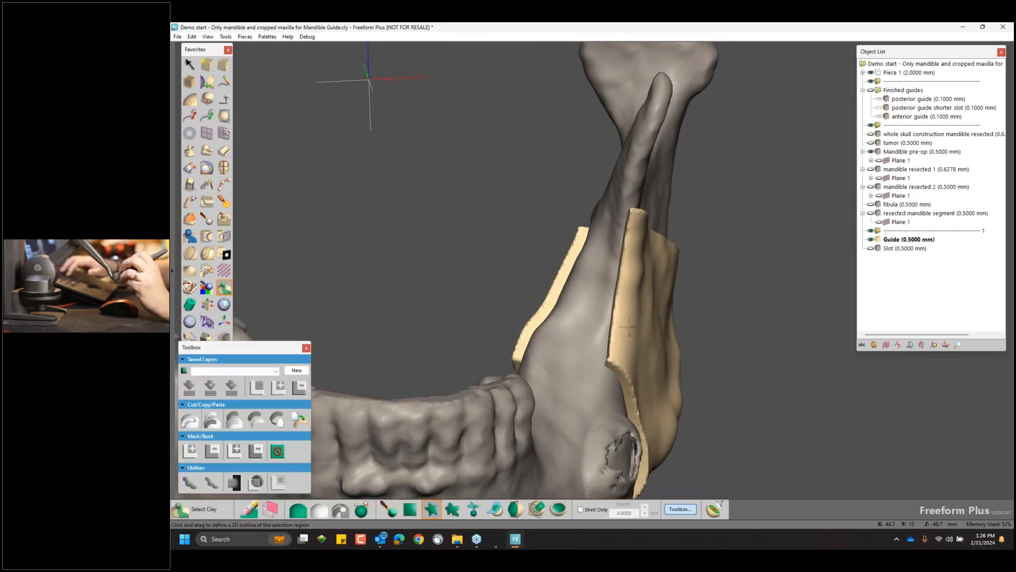
Select the part of Guide wrapping from the ramus's rear edge onto the inner side with a polygon region and delete it.
middle_click_drag(628, 327, 578, 264)
middle_click_drag(574, 198, 571, 191)
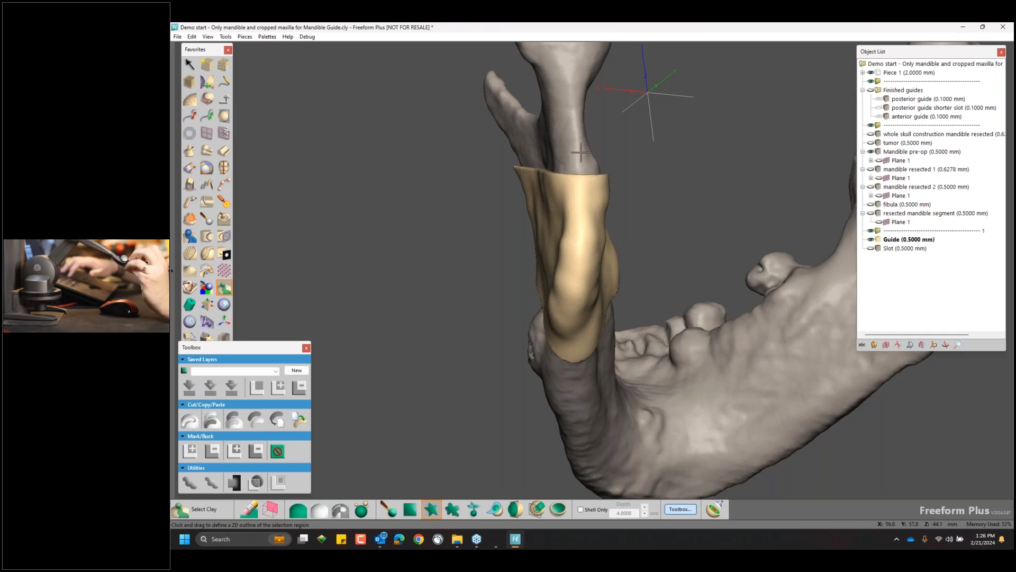
left_click_drag(581, 152, 583, 220)
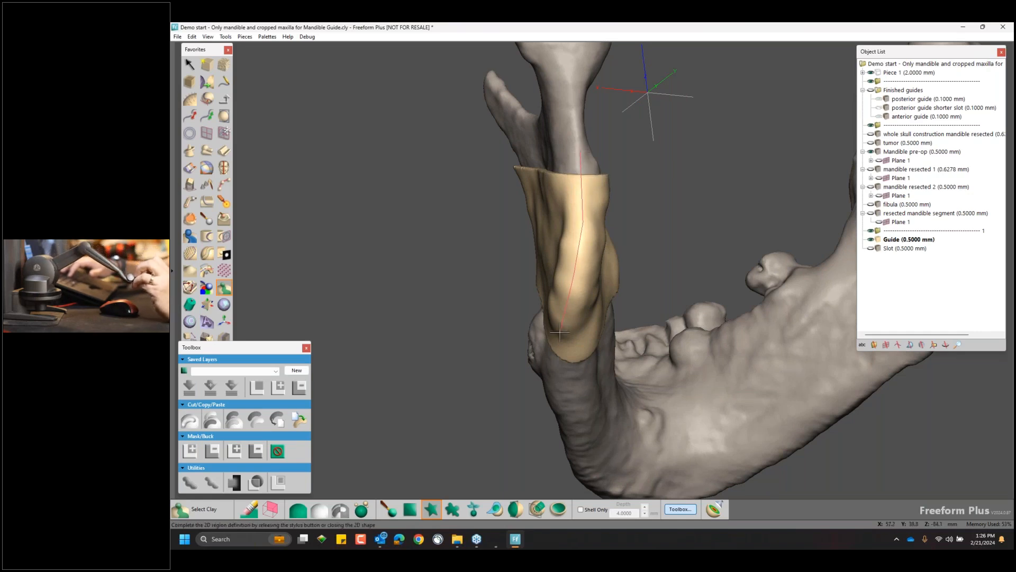
left_click(588, 150)
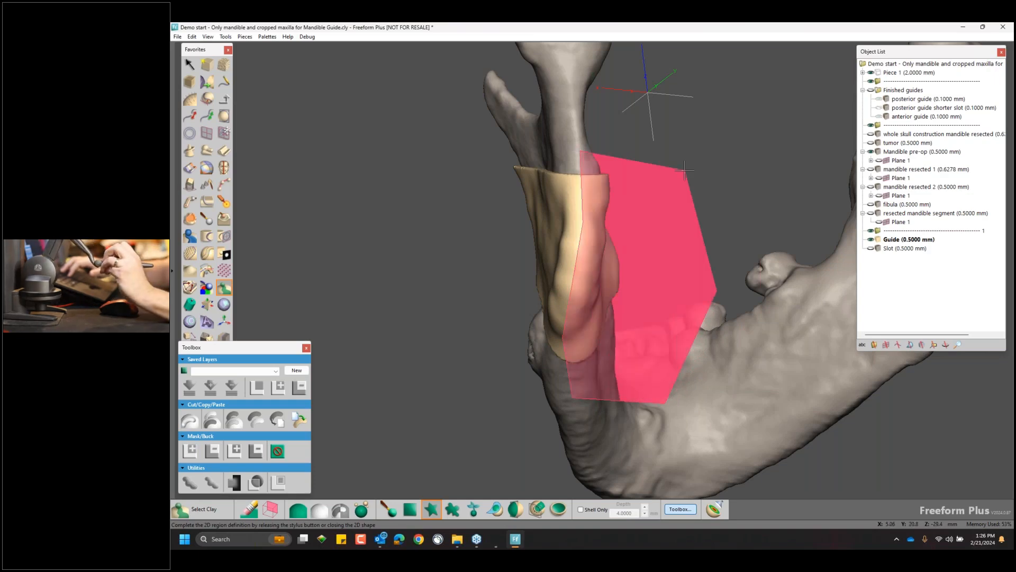
double_click(684, 170)
middle_click_drag(684, 171, 602, 301)
key("Delete")
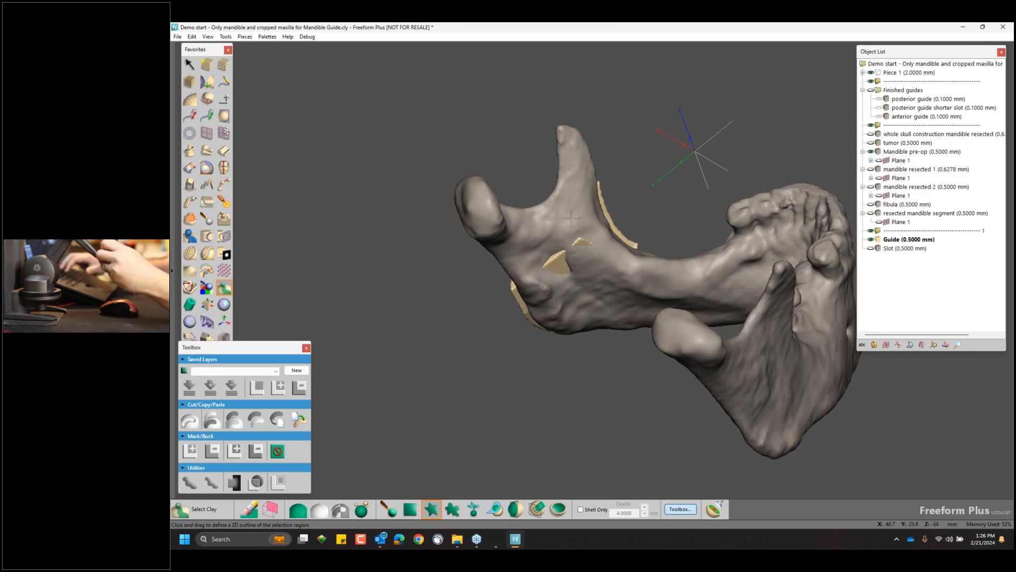
Show the Slot piece and make it the active piece.
middle_click_drag(570, 216, 624, 227)
middle_click_drag(751, 219, 762, 338)
middle_click_drag(550, 216, 688, 254)
left_click(871, 248)
right_click(895, 248)
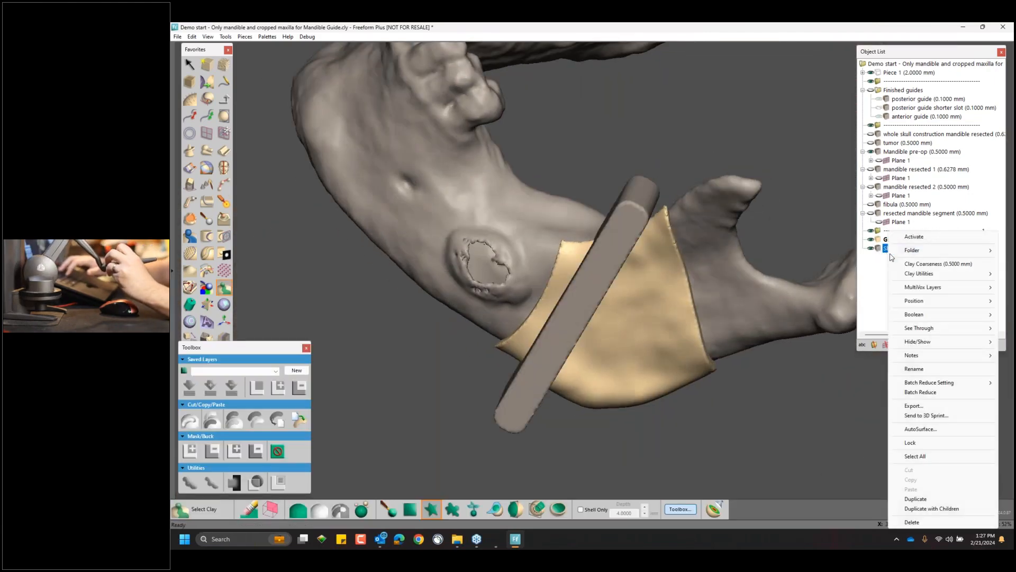
left_click(899, 236)
Outline Slot's upper end overhanging the mandible's inner side with a polygon region and delete it along Guide's trimmed edge.
middle_click_drag(619, 299, 331, 190)
middle_click_drag(604, 240, 611, 233)
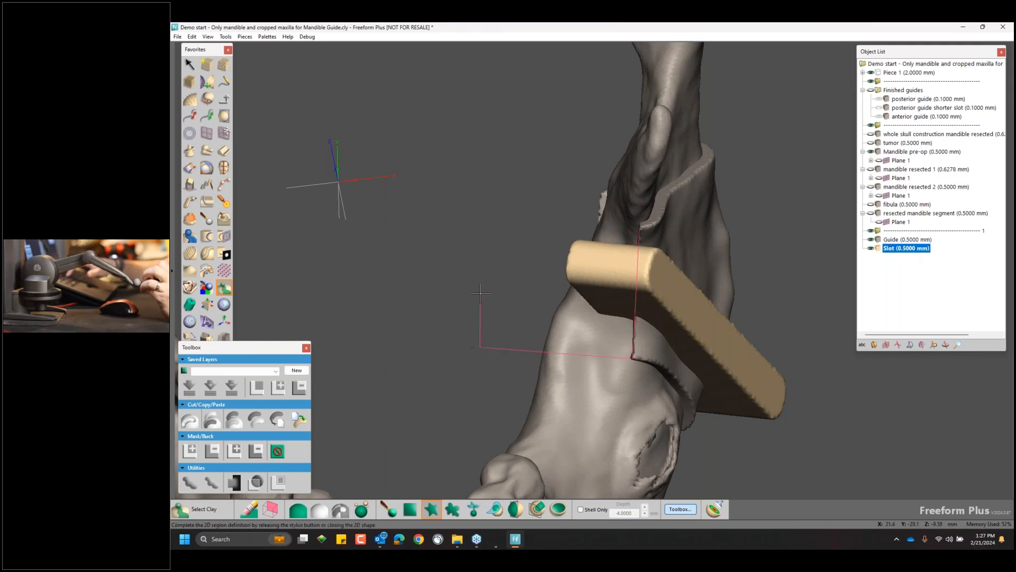
left_click_drag(617, 184, 615, 186)
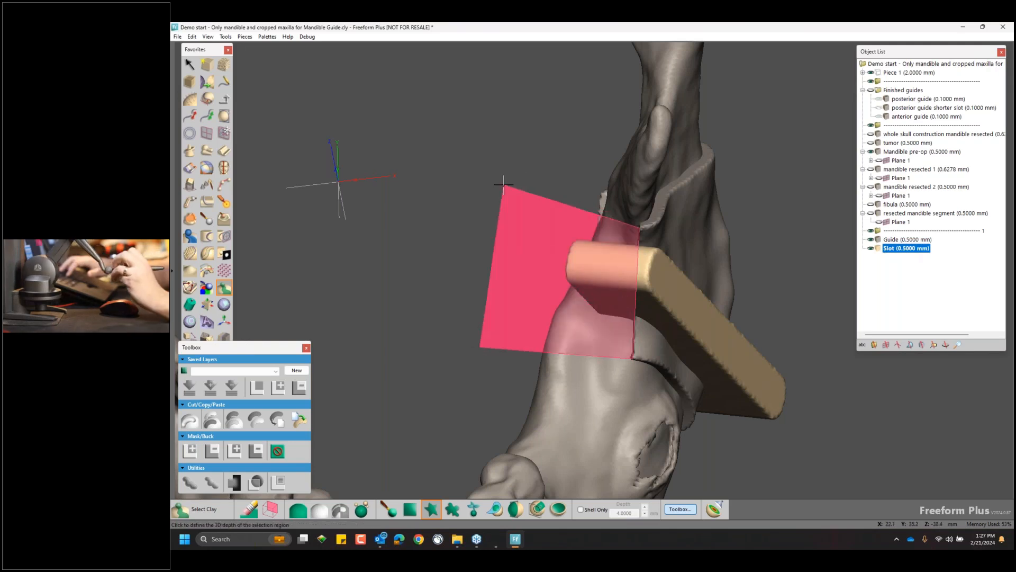
key("Delete")
middle_click_drag(569, 334, 799, 372)
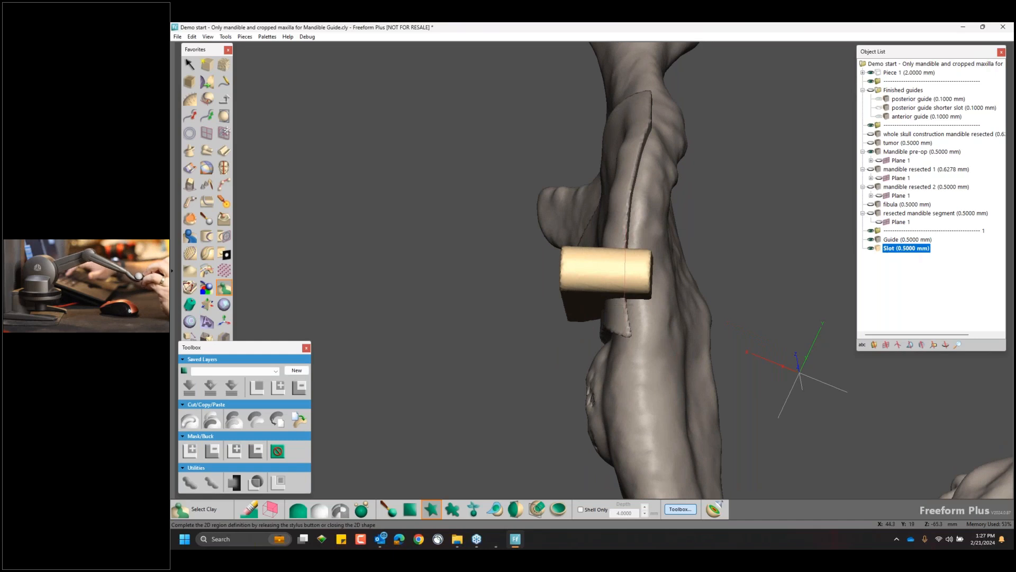
left_click(712, 192)
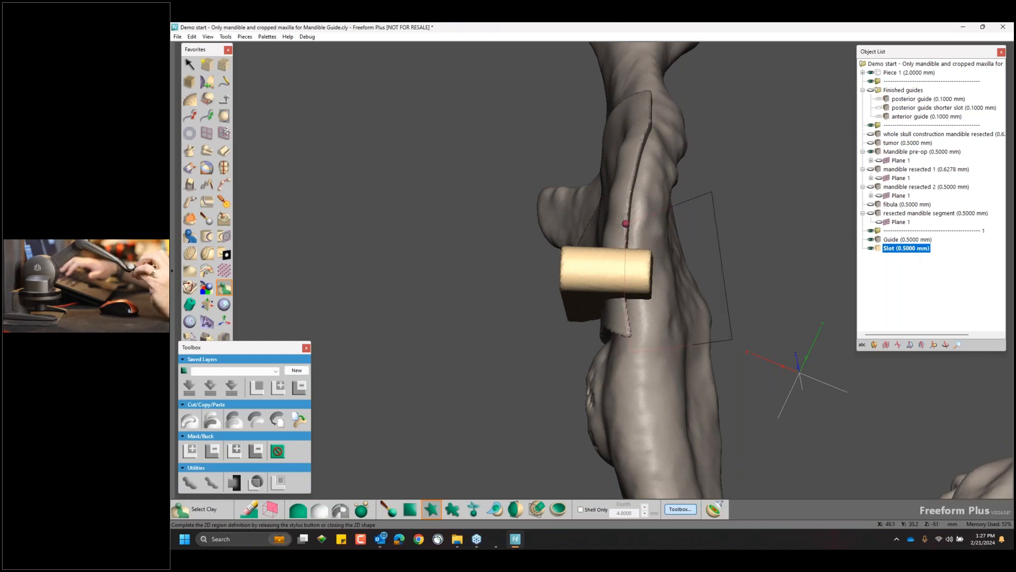
left_click(625, 223)
left_click(712, 191)
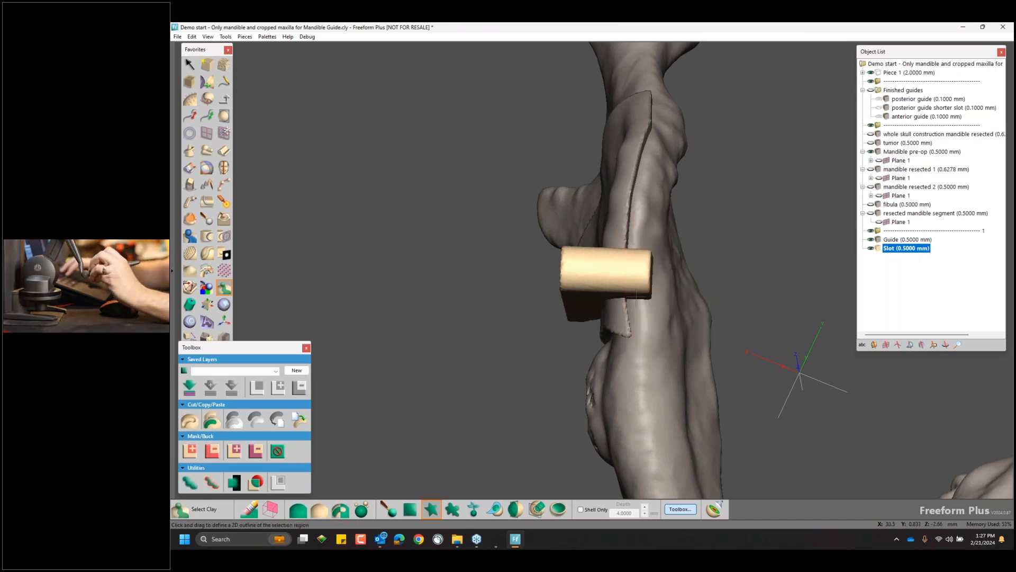
Outline Slot's lower end beyond Guide's trimmed rear edge with a polygon region and delete it.
middle_click_drag(613, 257, 597, 225)
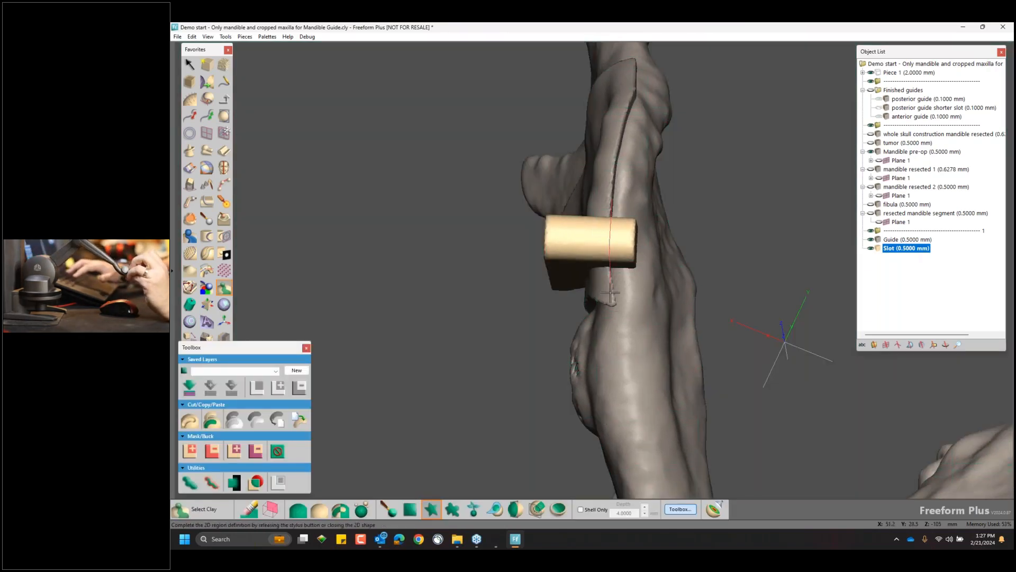
left_click(613, 199)
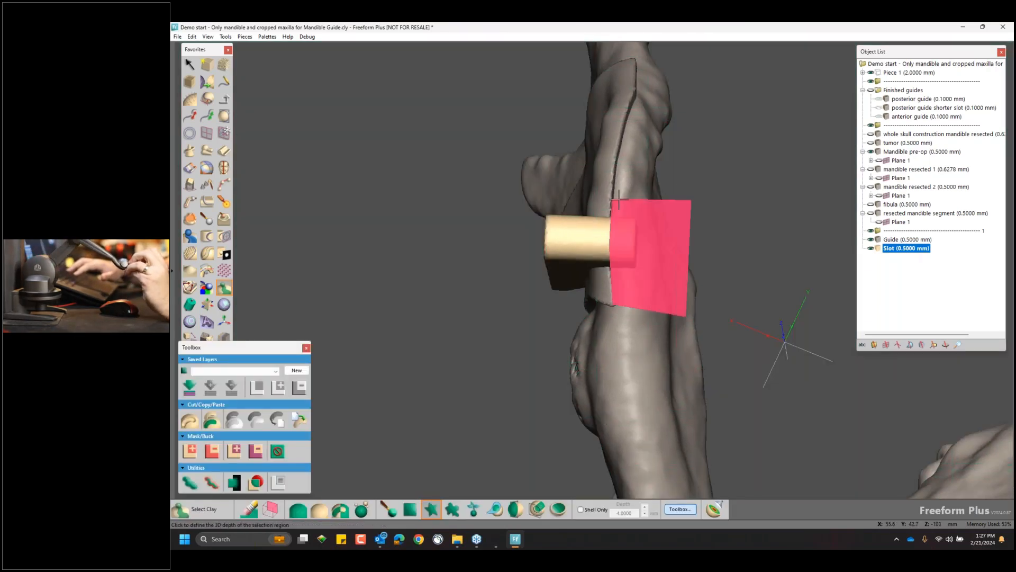
left_click(714, 331)
key("Delete")
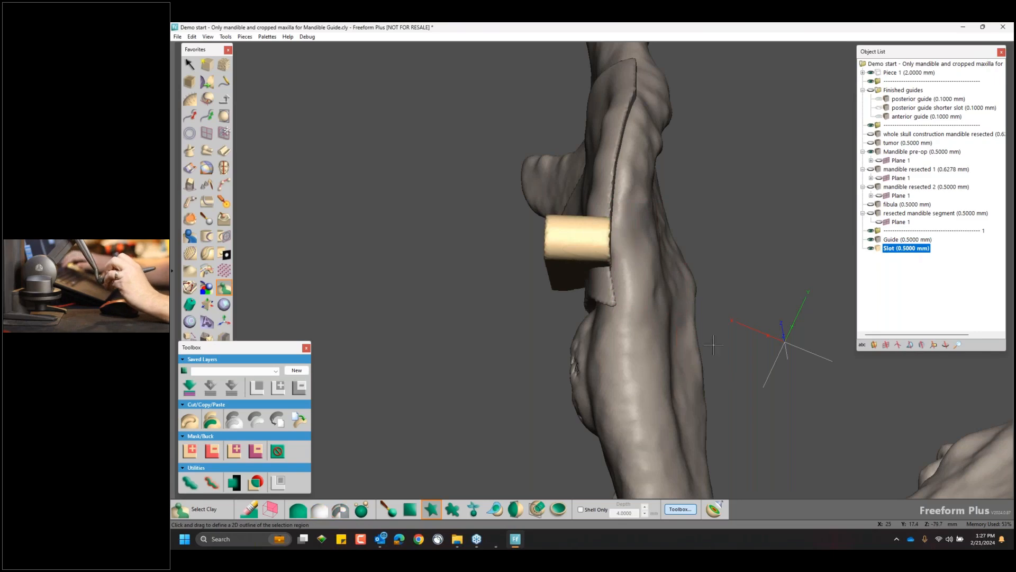
Thin Slot by selecting a lengthwise strip along its outer face with a polygon region and deleting it.
middle_click_drag(525, 300, 633, 278)
middle_click_drag(631, 191, 659, 105)
middle_click_drag(631, 218, 651, 184)
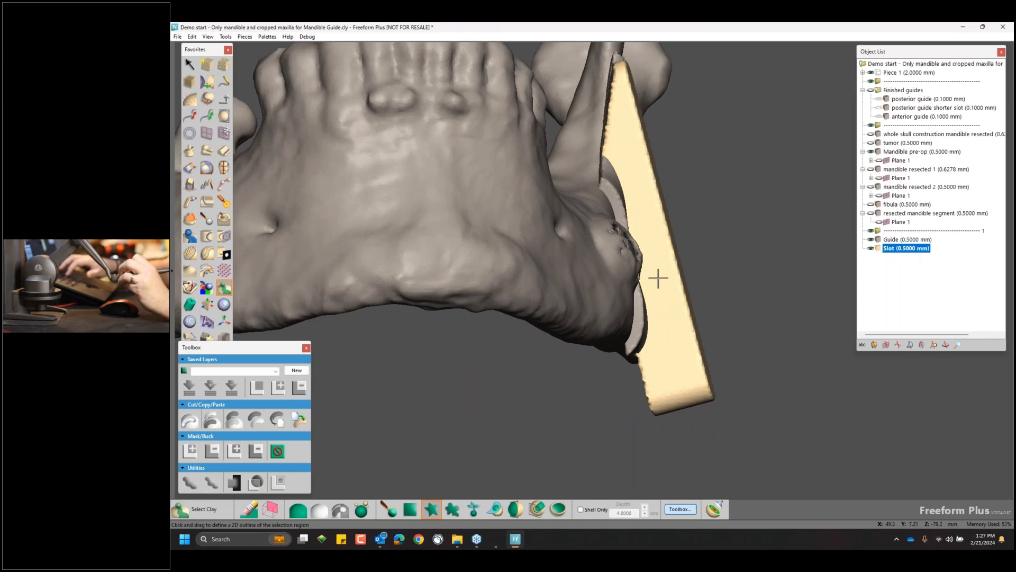
middle_click_drag(658, 278, 692, 242)
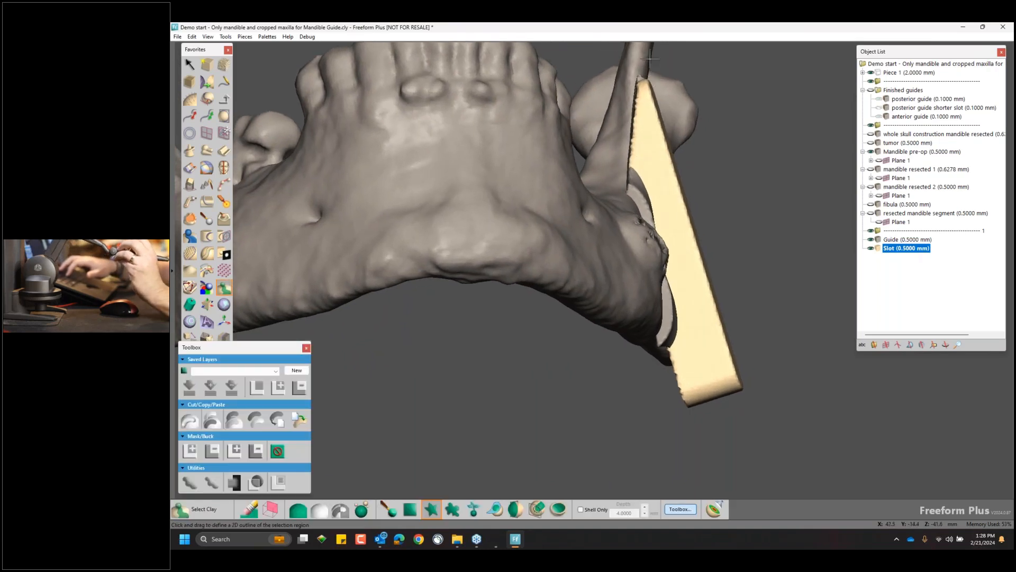
left_click_drag(652, 62, 713, 425)
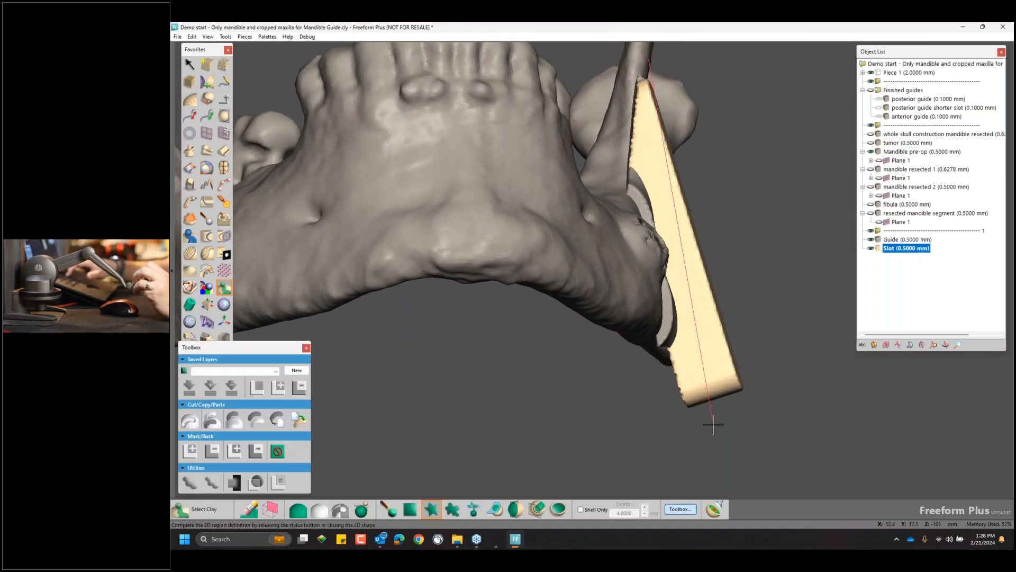
left_click_drag(670, 67, 656, 63)
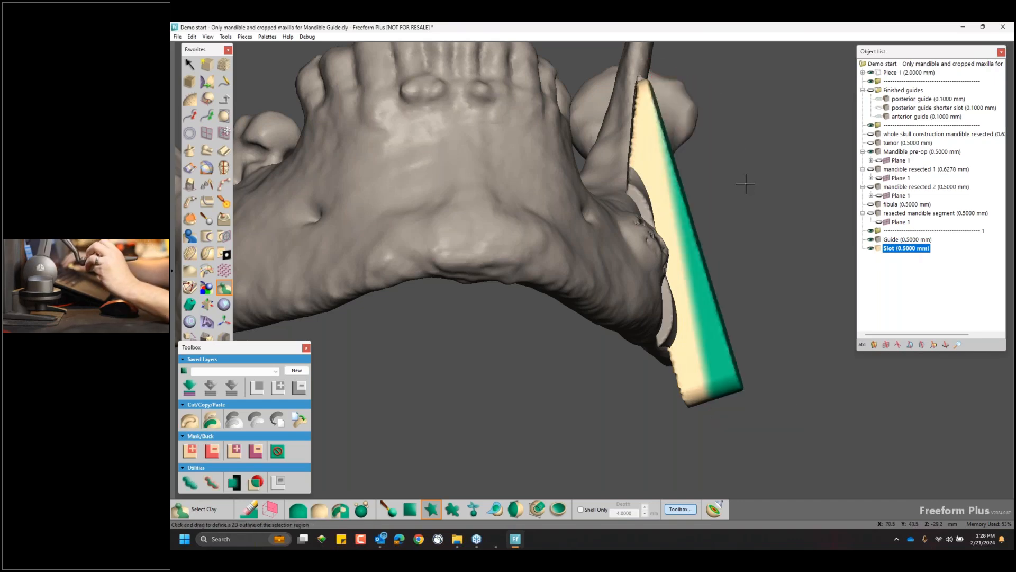
key("Delete")
Subtract the Slot piece from Guide with the Boolean Remove From operation.
middle_click_drag(712, 323, 519, 308)
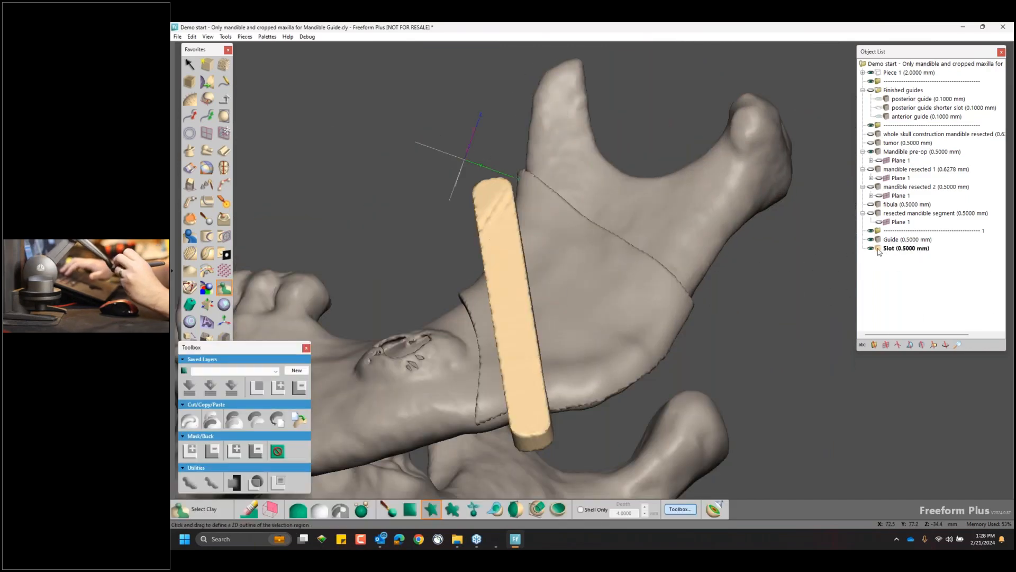
right_click(882, 248)
mouse_move(920, 317)
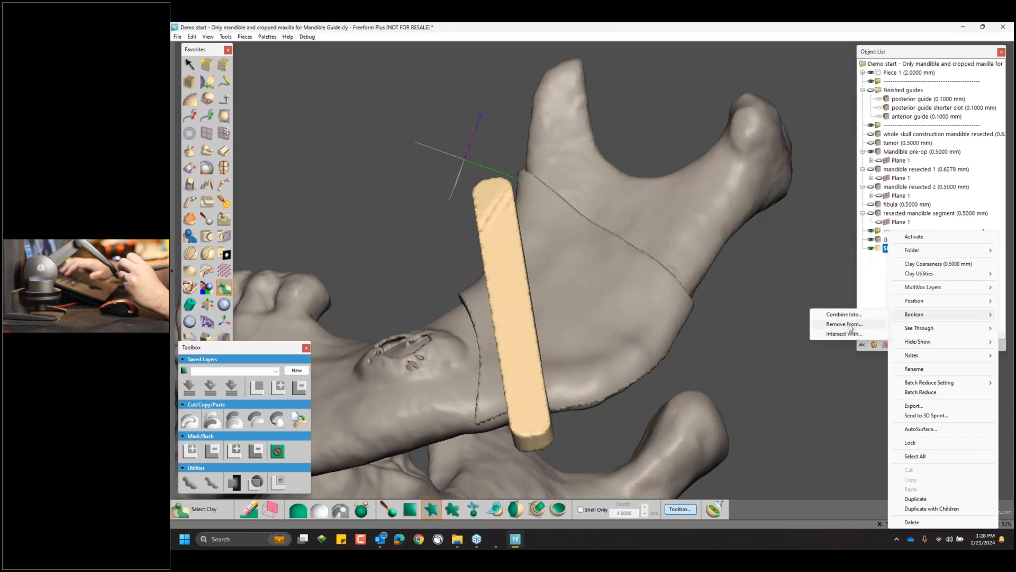
left_click(833, 325)
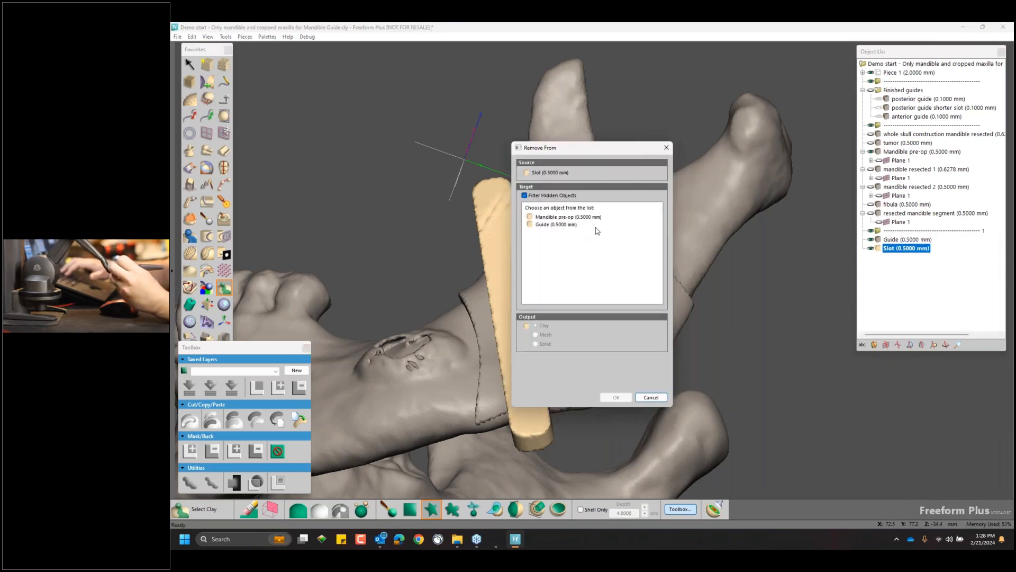
left_click(560, 225)
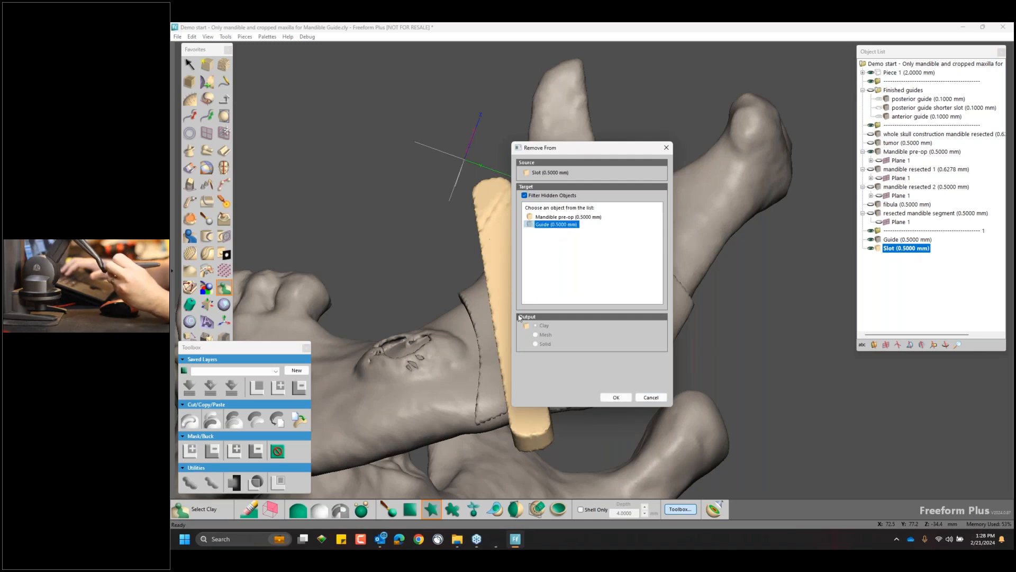
left_click(615, 396)
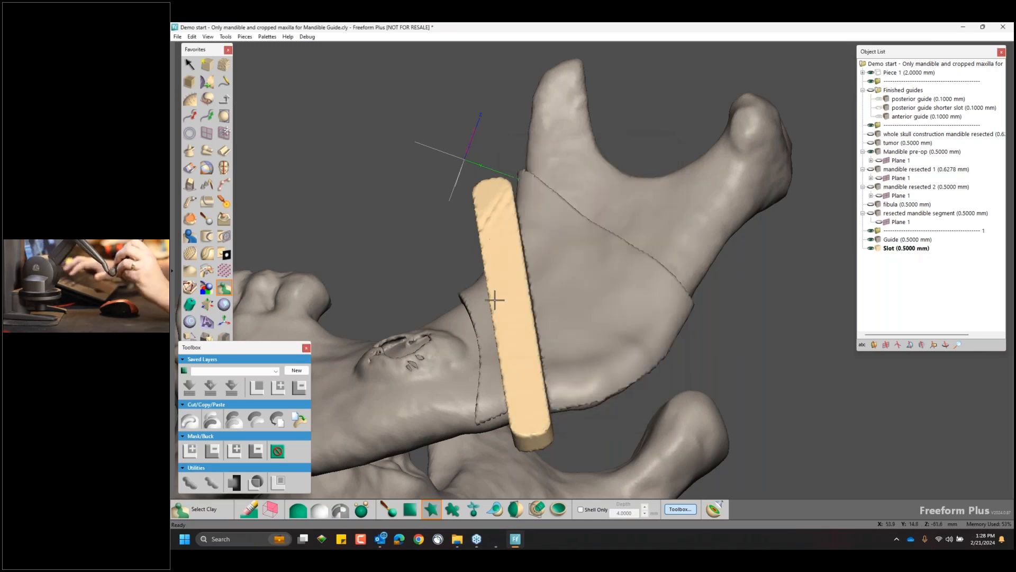
Merge the Slot piece into Guide with the Boolean Combine Into operation.
right_click(877, 242)
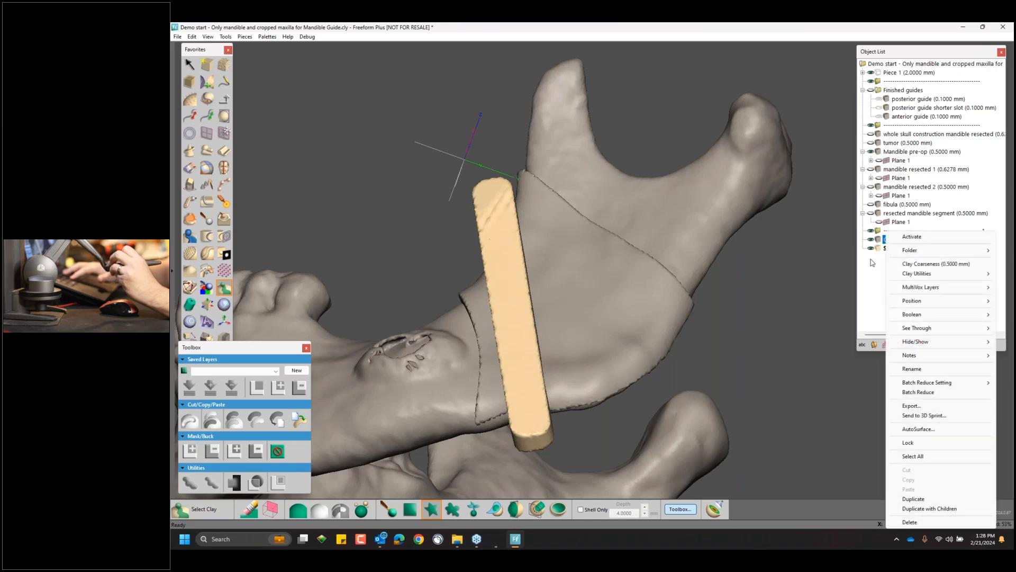
left_click(876, 276)
right_click(878, 250)
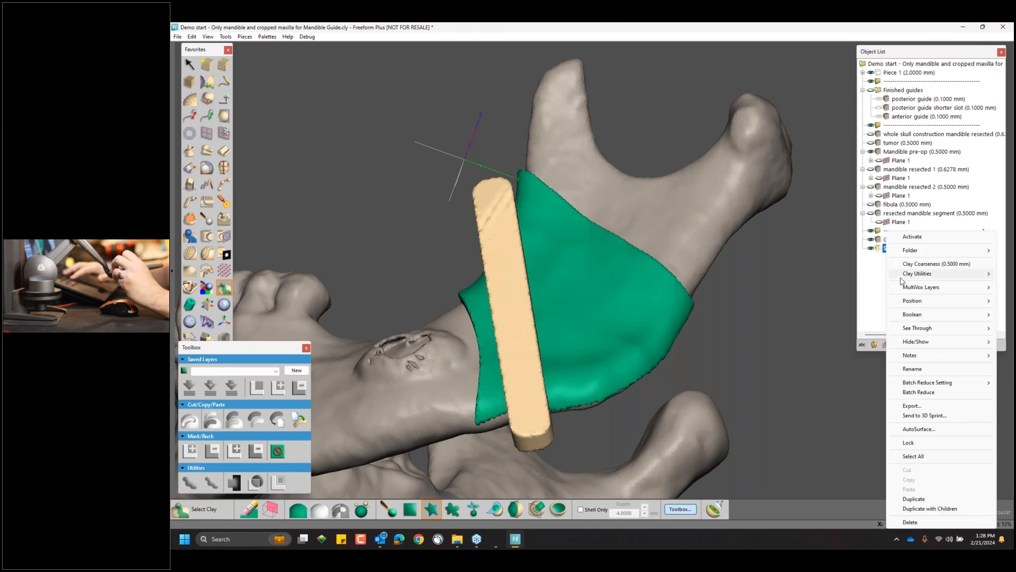
mouse_move(913, 315)
left_click(843, 315)
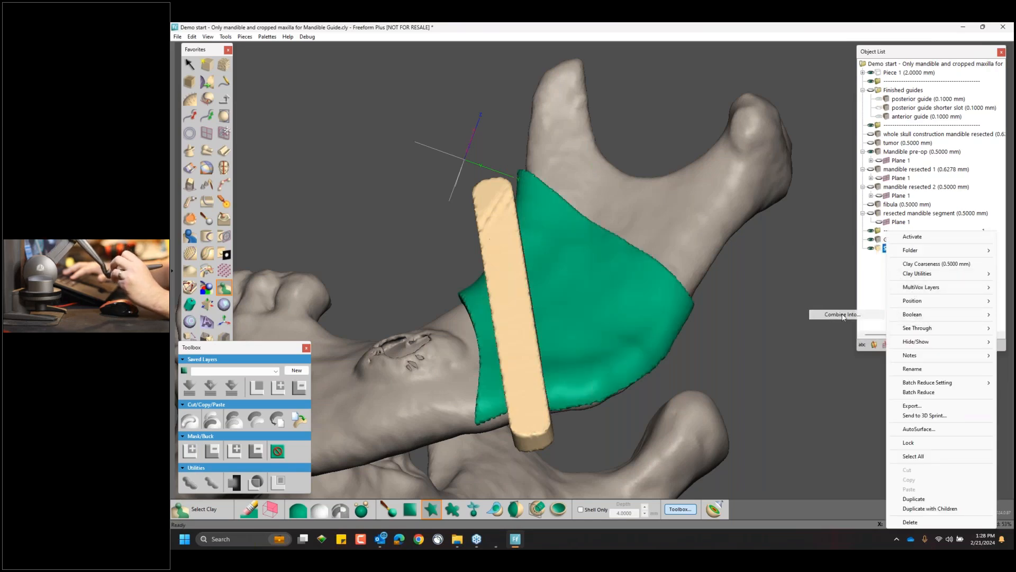
left_click(615, 398)
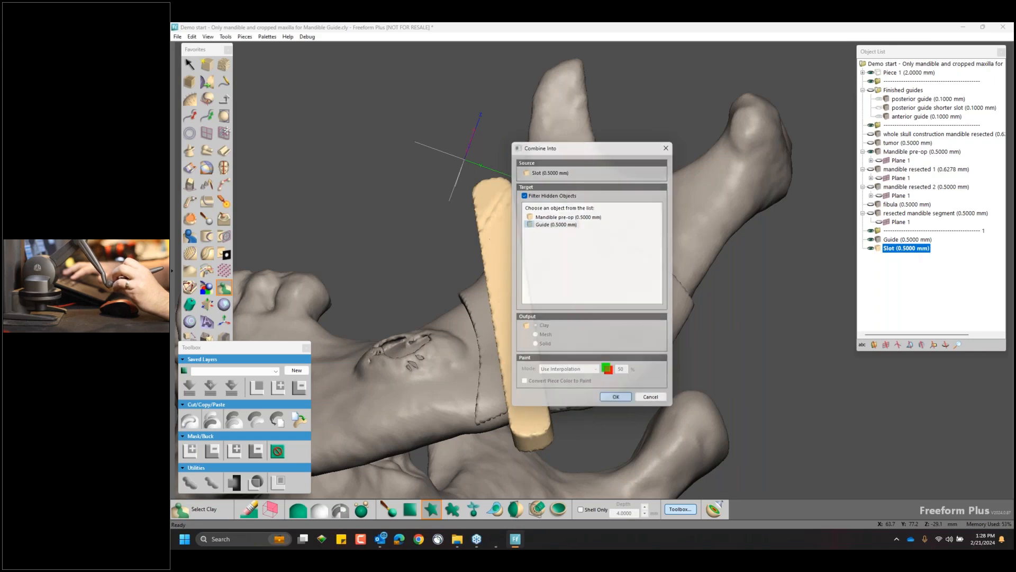
middle_click_drag(577, 293, 682, 318)
Smooth the entire Guide with Smooth Area at a reduced smooth level.
left_click(190, 219)
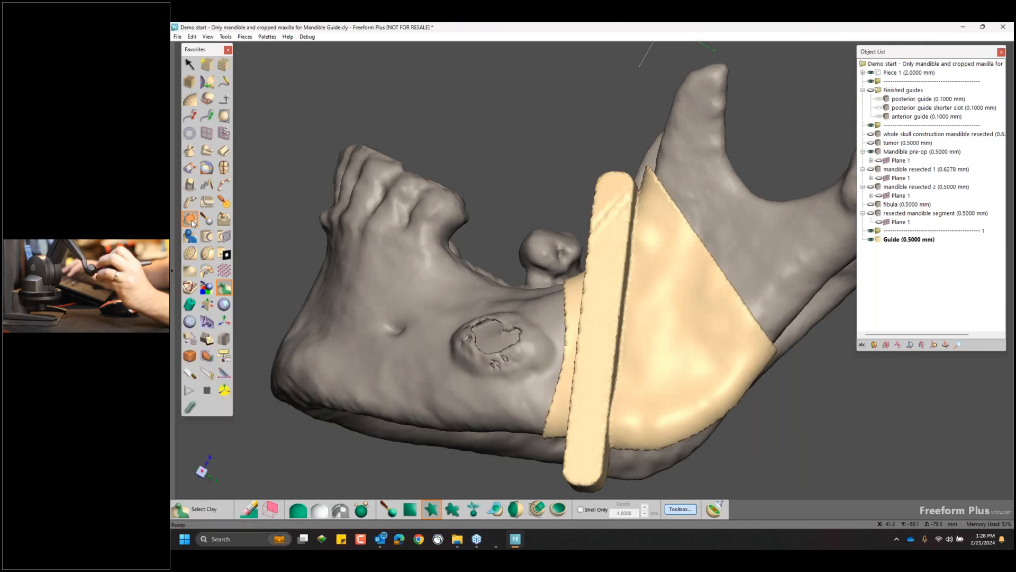
left_click(585, 512)
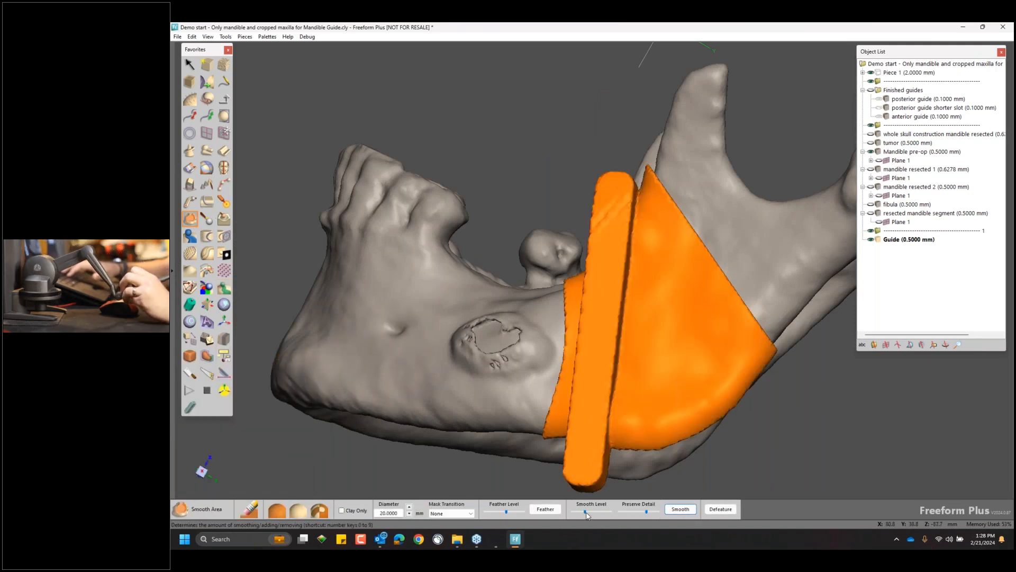
left_click(681, 510)
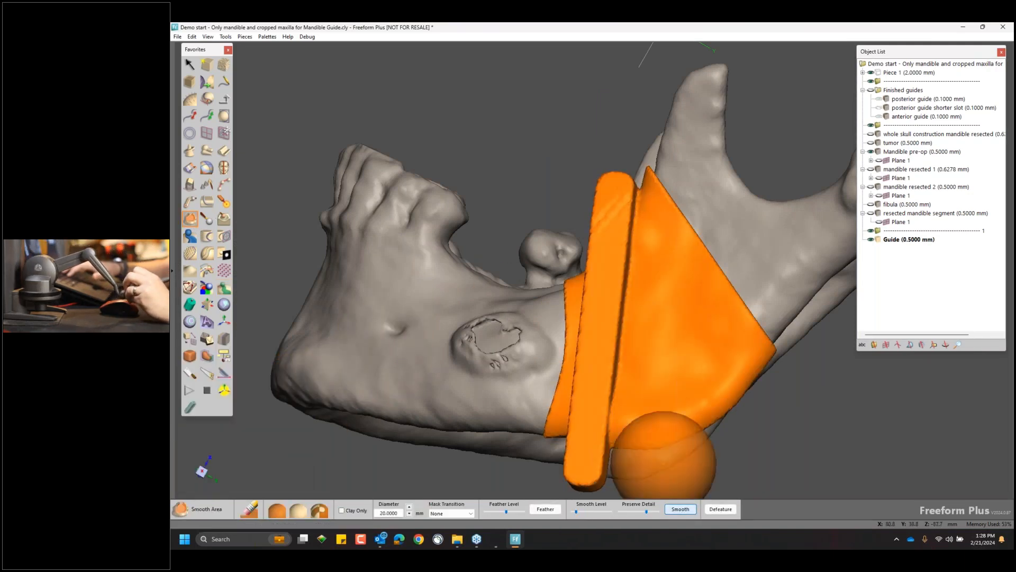
middle_click_drag(603, 309, 630, 299)
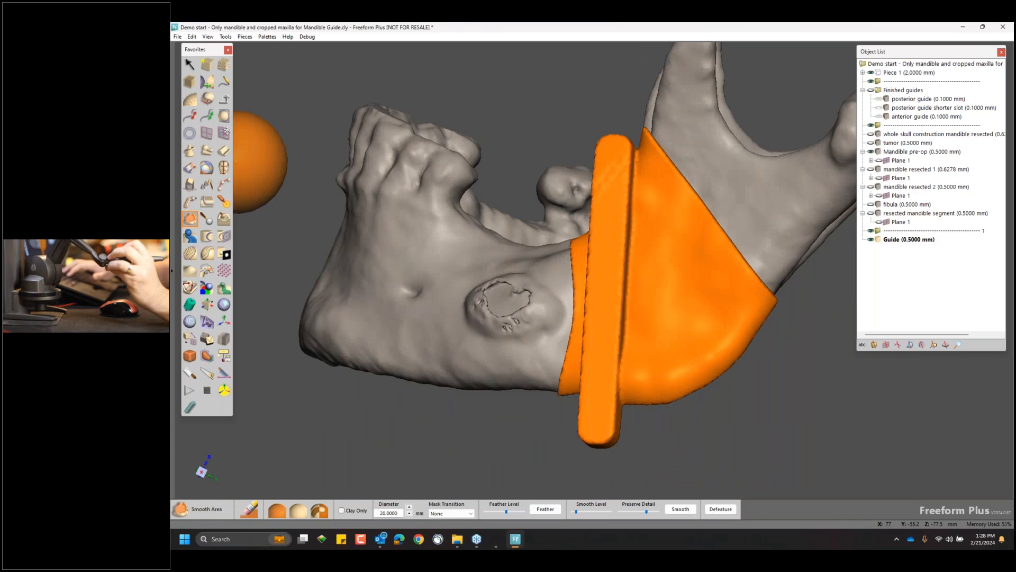
Blend the seams between the slot block and guide body using Hot Wax at 4.5 mm tool size and a lowered level.
left_click(223, 186)
left_click(222, 202)
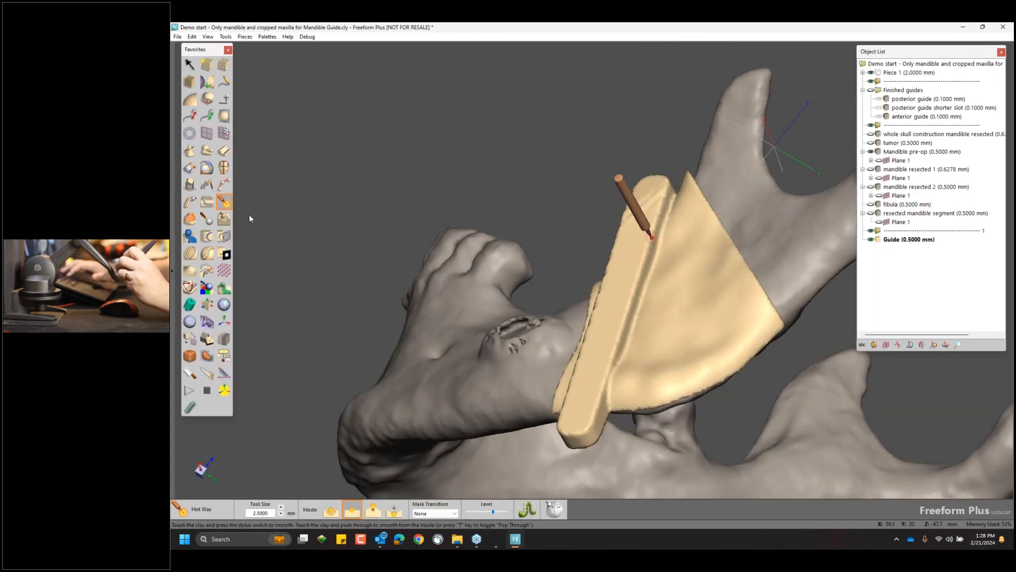
key("plus")
key("plus")
key("plus")
key("plus")
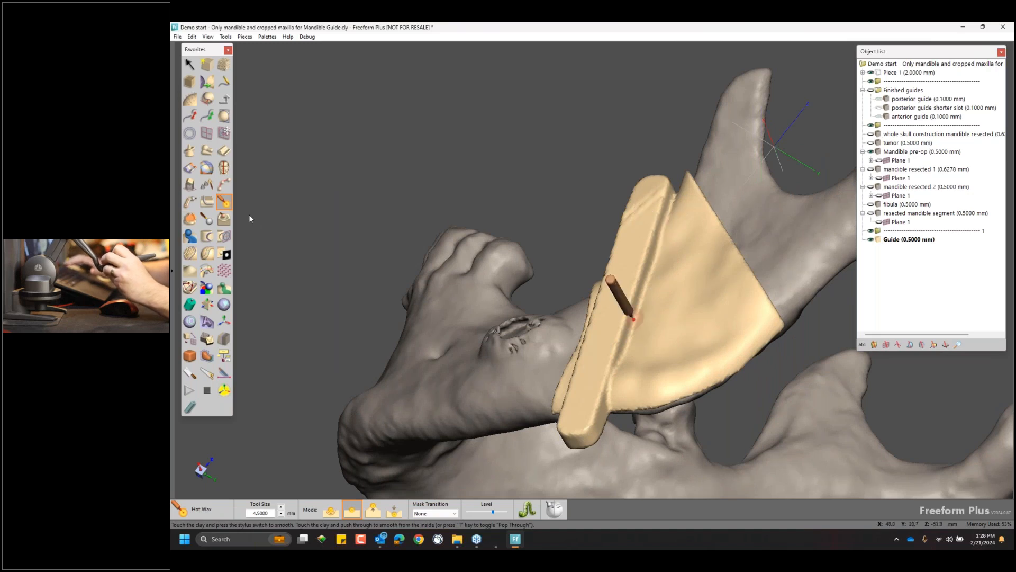
left_click(484, 513)
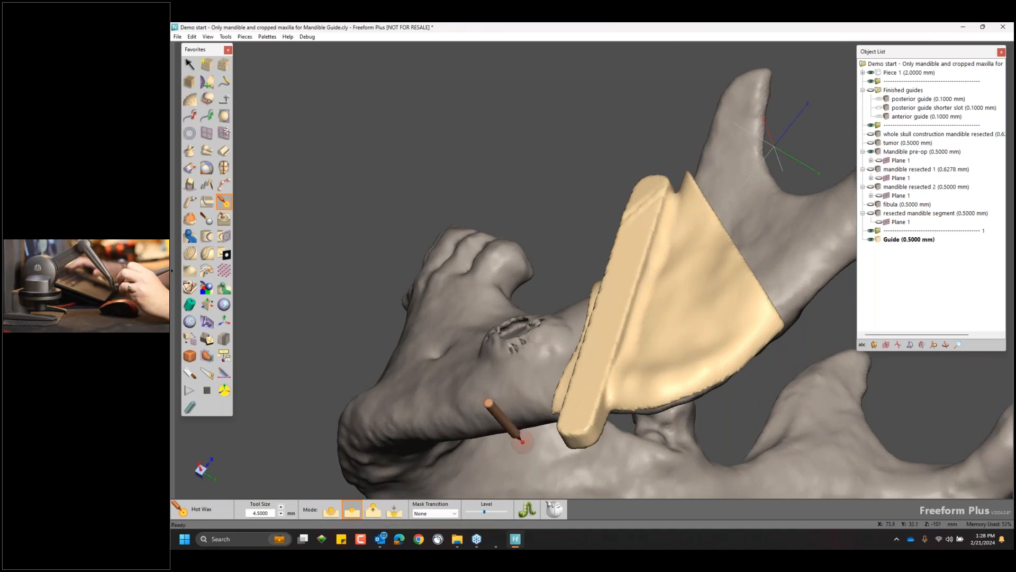
key("space")
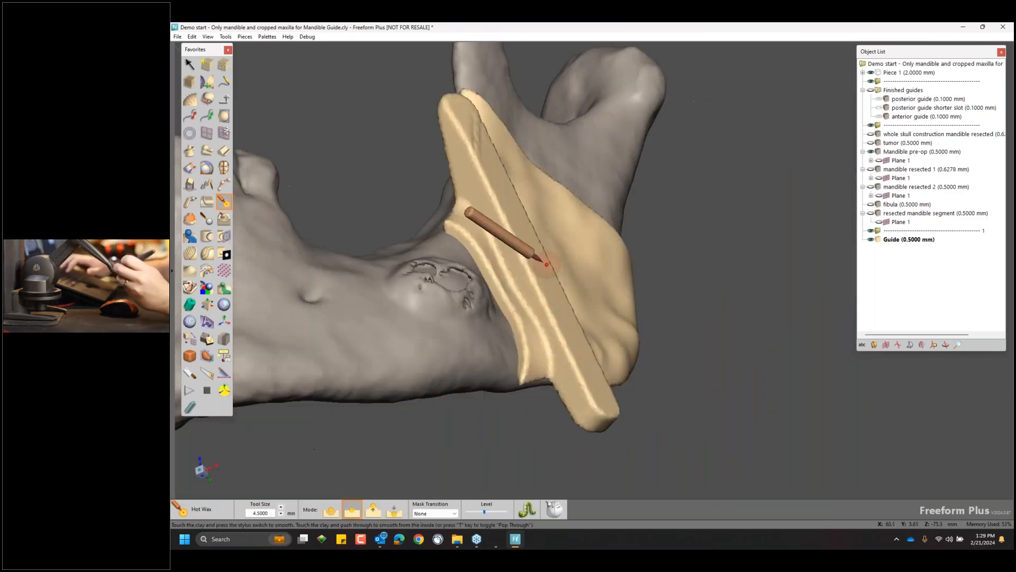
key("space")
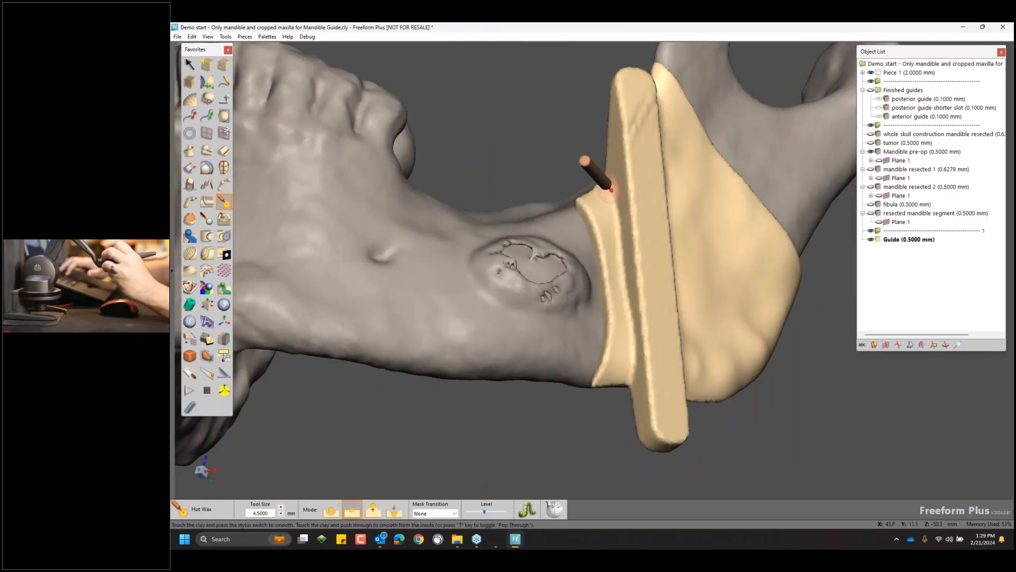
key("space")
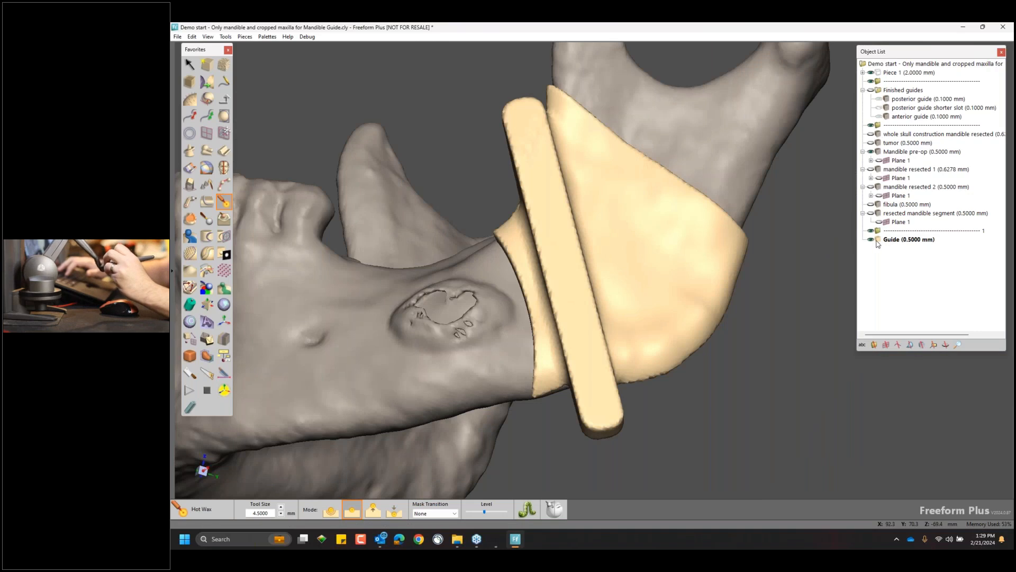
Refine Guide's clay coarseness to 0.25 mm with model smoothing enabled.
right_click(885, 239)
left_click(866, 275)
left_click(897, 240)
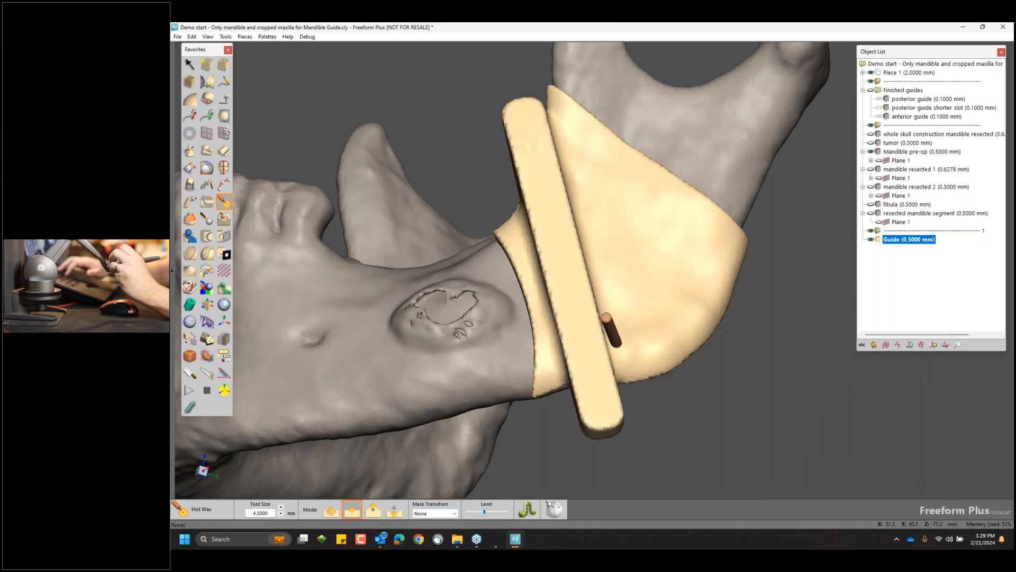
left_click(223, 68)
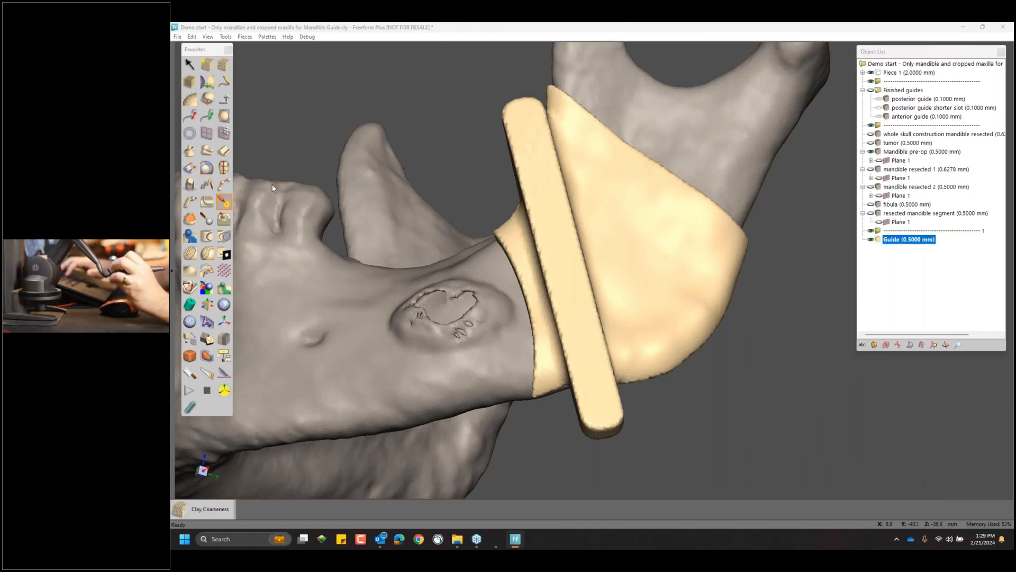
left_click(562, 244)
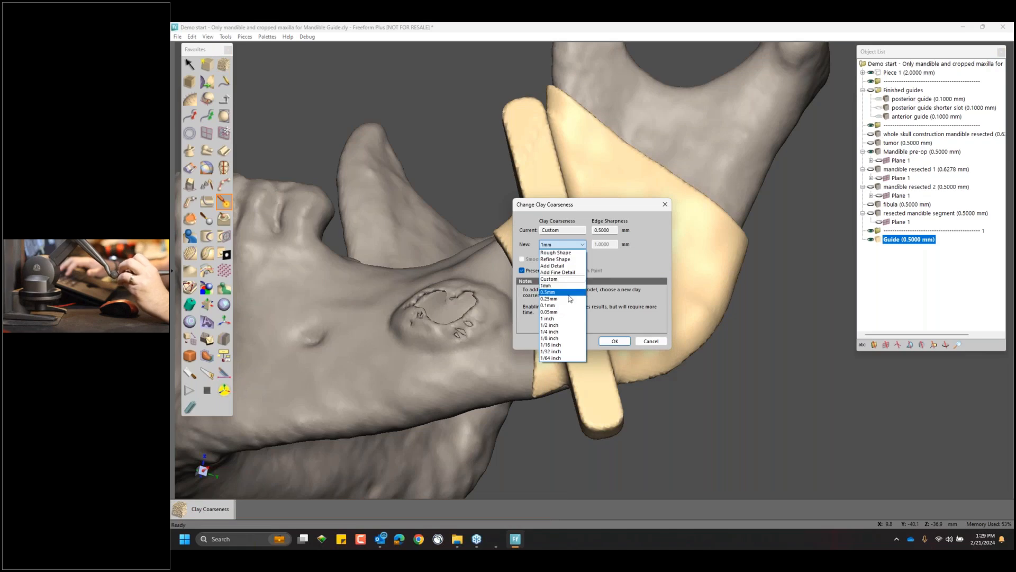
left_click(570, 299)
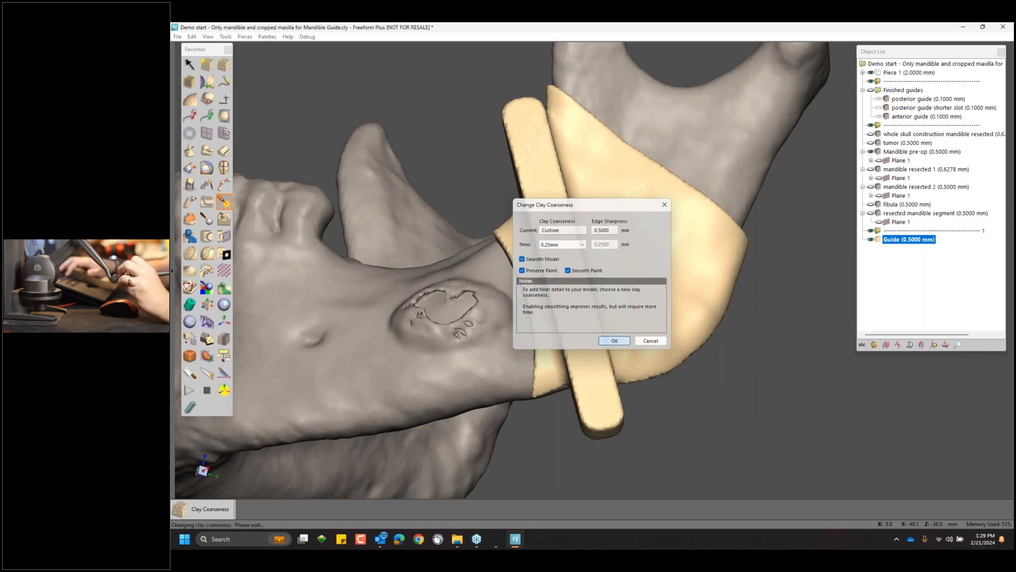
left_click(615, 342)
middle_click_drag(580, 189, 447, 242)
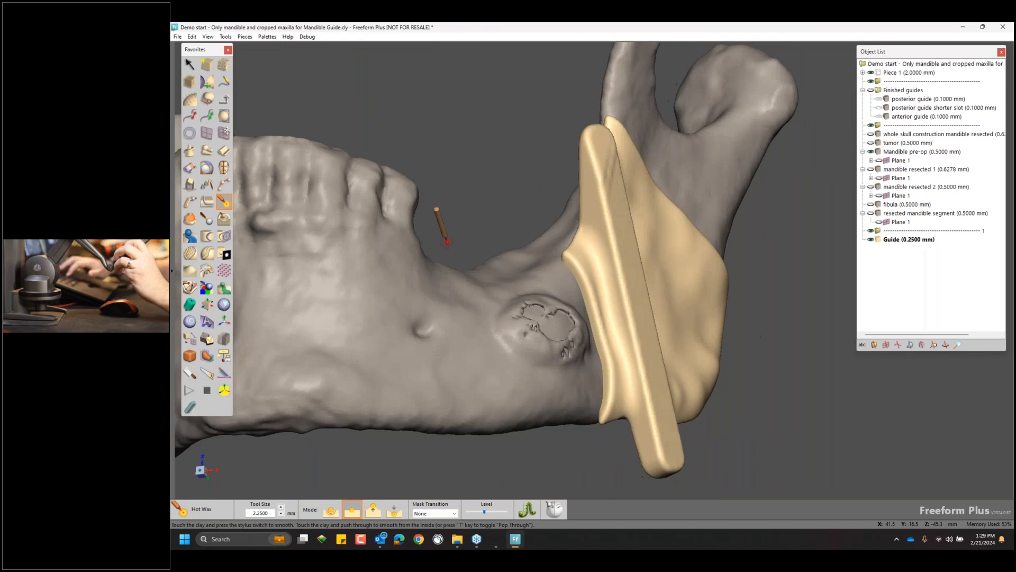
Subtract Mandible pre-op from Guide with the Boolean Remove From operation.
right_click(884, 151)
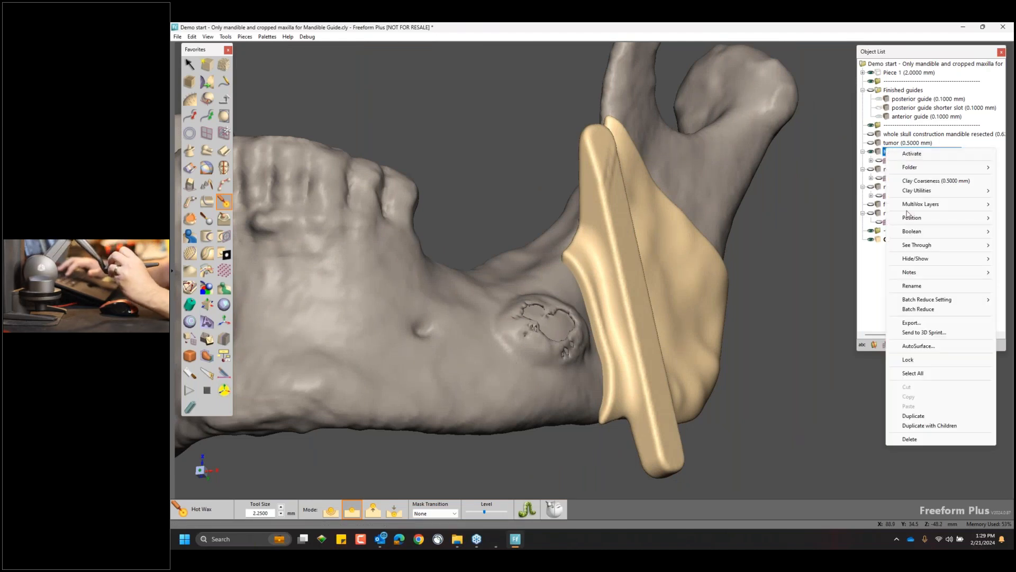
mouse_move(921, 235)
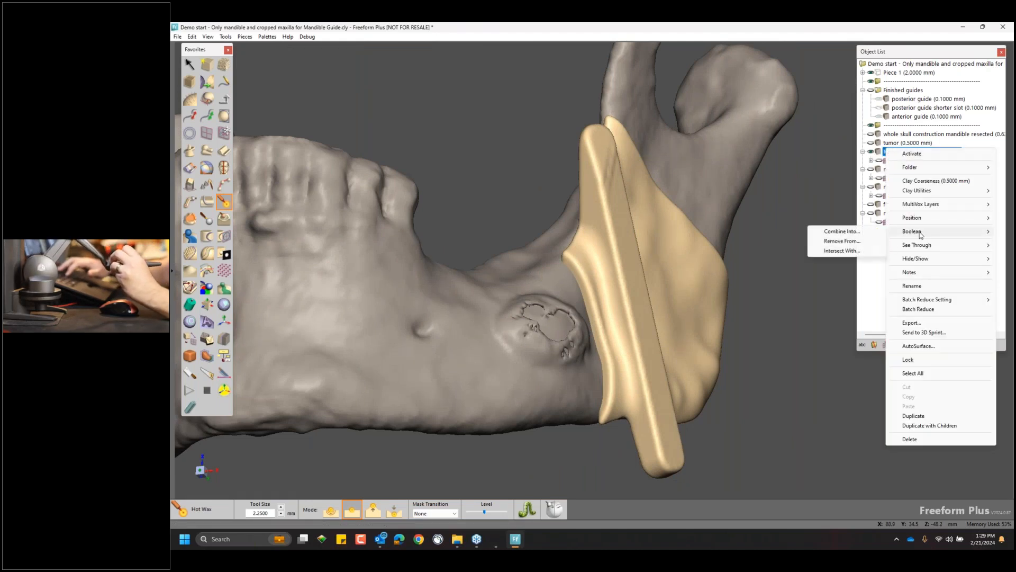
left_click(842, 241)
left_click(548, 218)
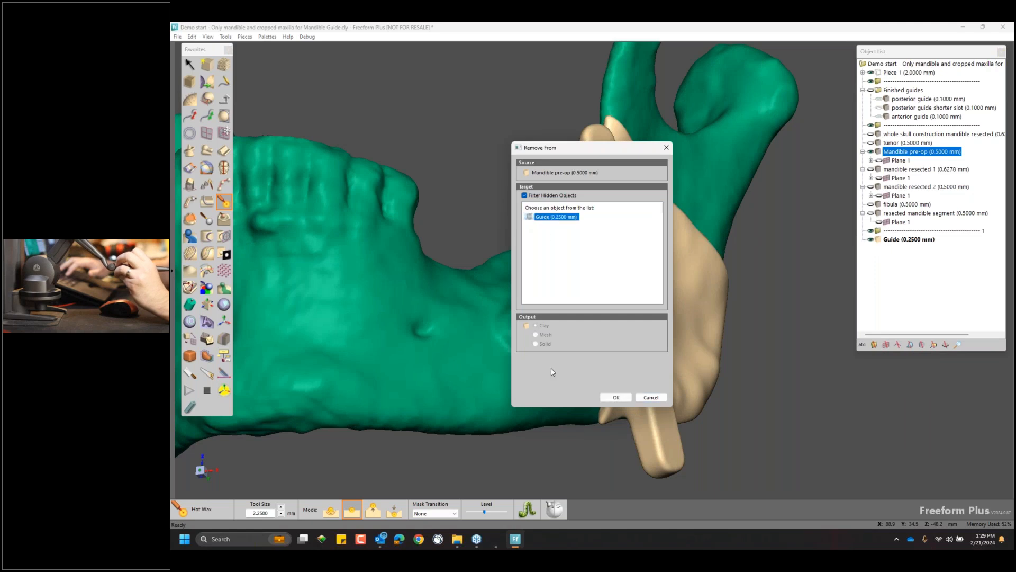
left_click(615, 397)
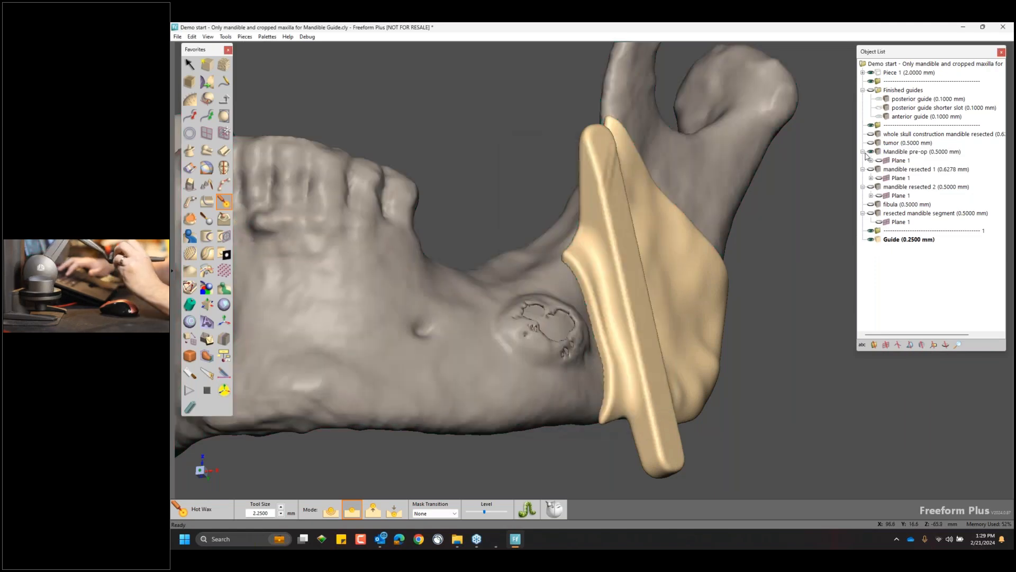
Hide Mandible pre-op and delete the loose clay fragments by selecting Guide's main body and inverting the selection.
left_click(871, 153)
middle_click_drag(656, 275, 623, 297)
middle_click_drag(624, 229, 314, 290)
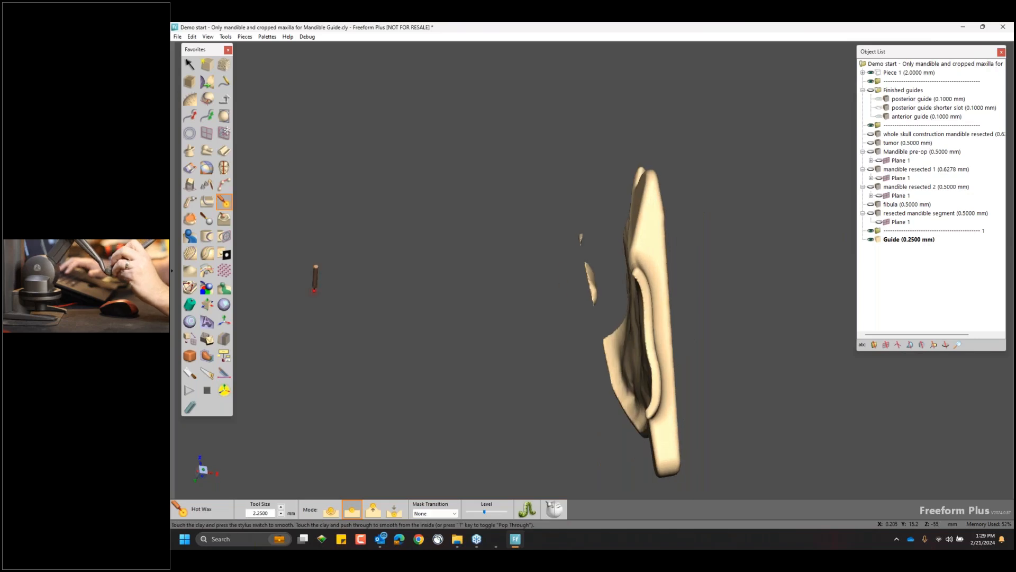
left_click(224, 288)
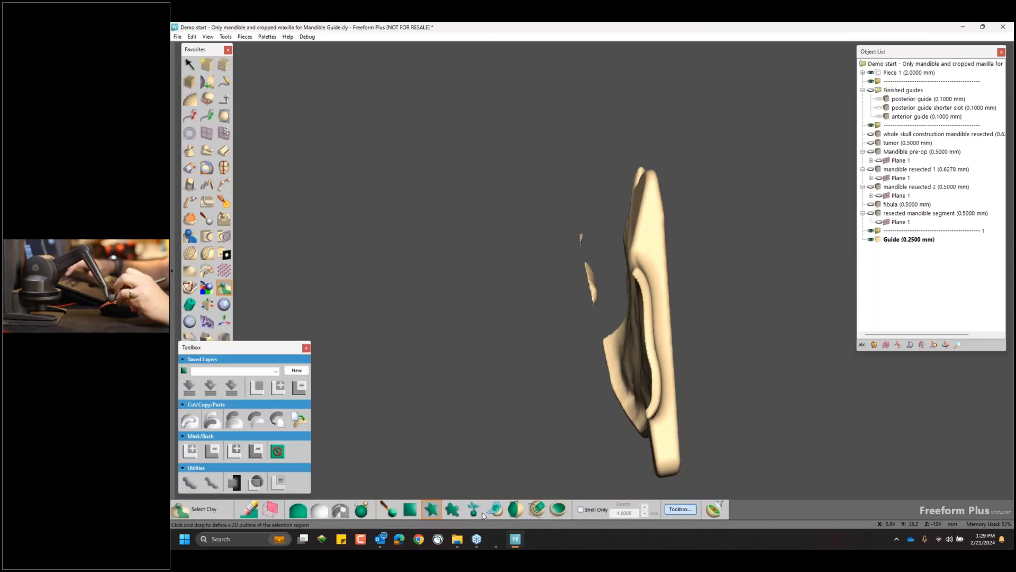
left_click(474, 510)
left_click(638, 296)
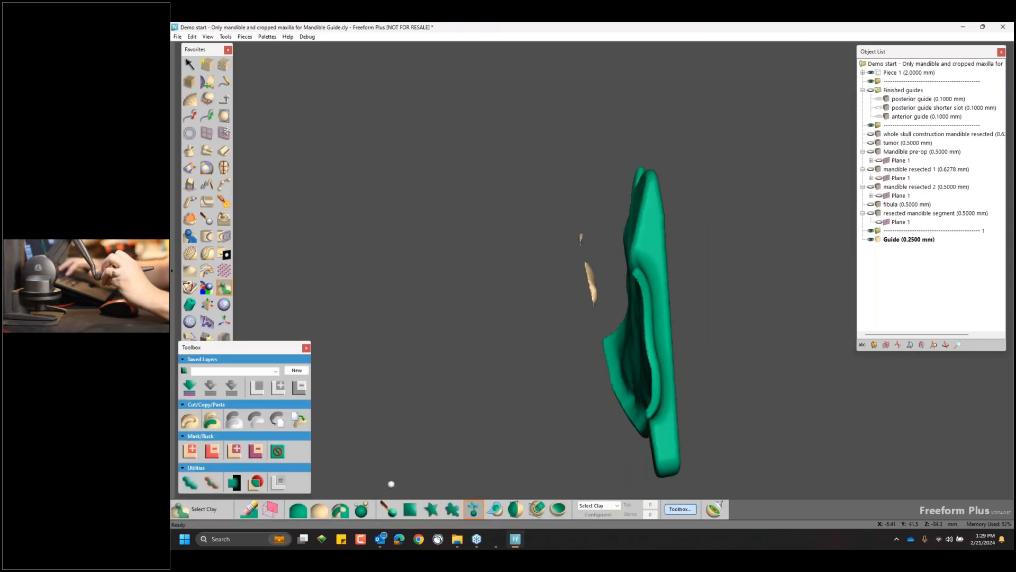
left_click(346, 511)
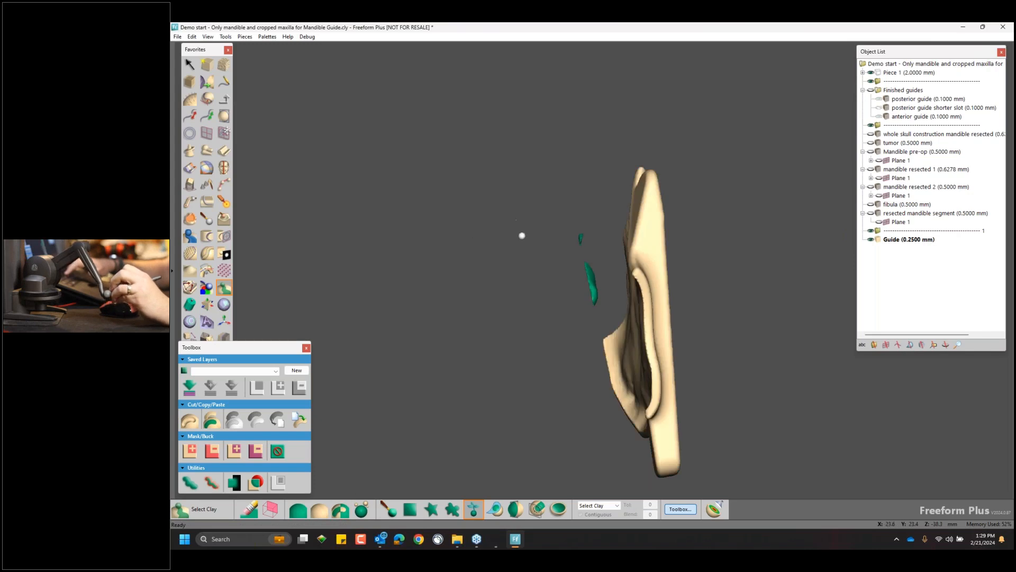
key("Delete")
middle_click_drag(453, 305, 530, 276)
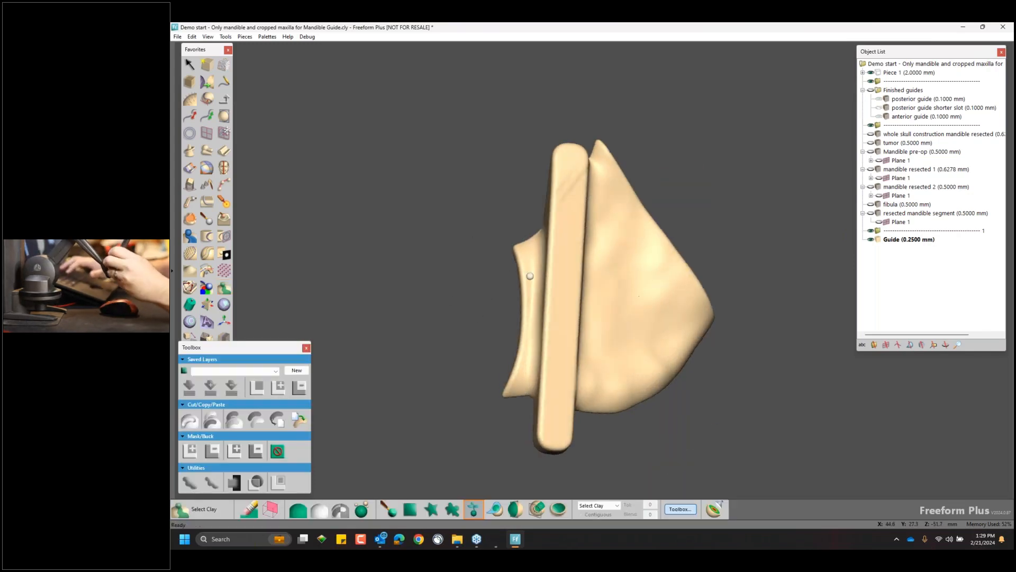
Show Plane 1 of mandible resected 2 and wire-cut its narrow rectangular profile through Guide's slot block.
left_click(879, 196)
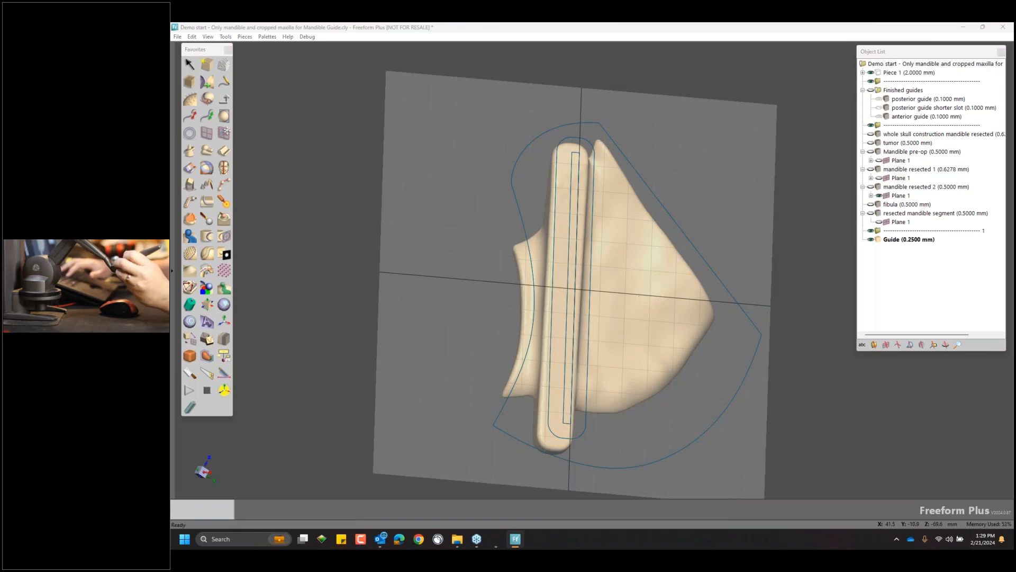
key("Return")
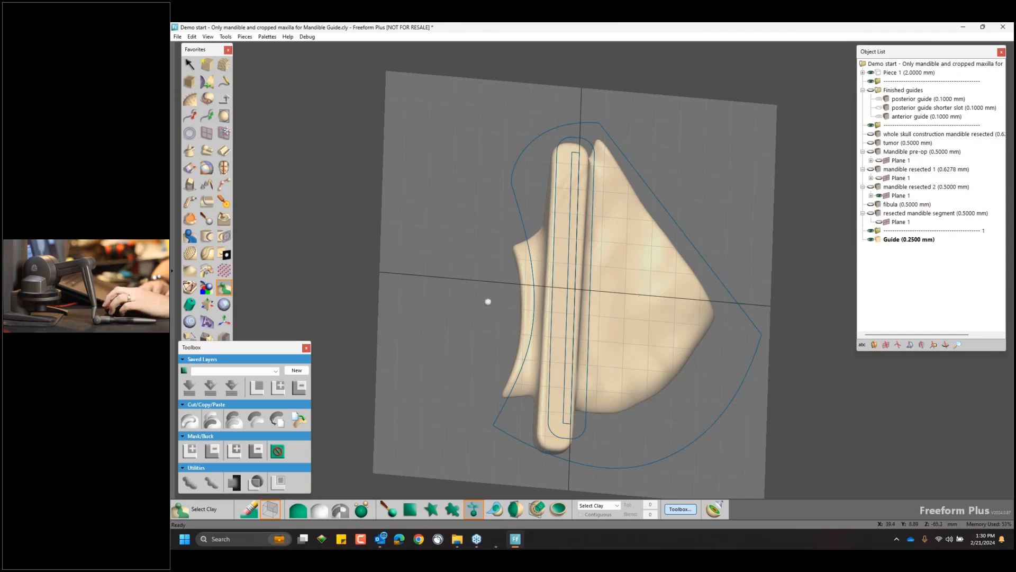
middle_click_drag(457, 276, 481, 319)
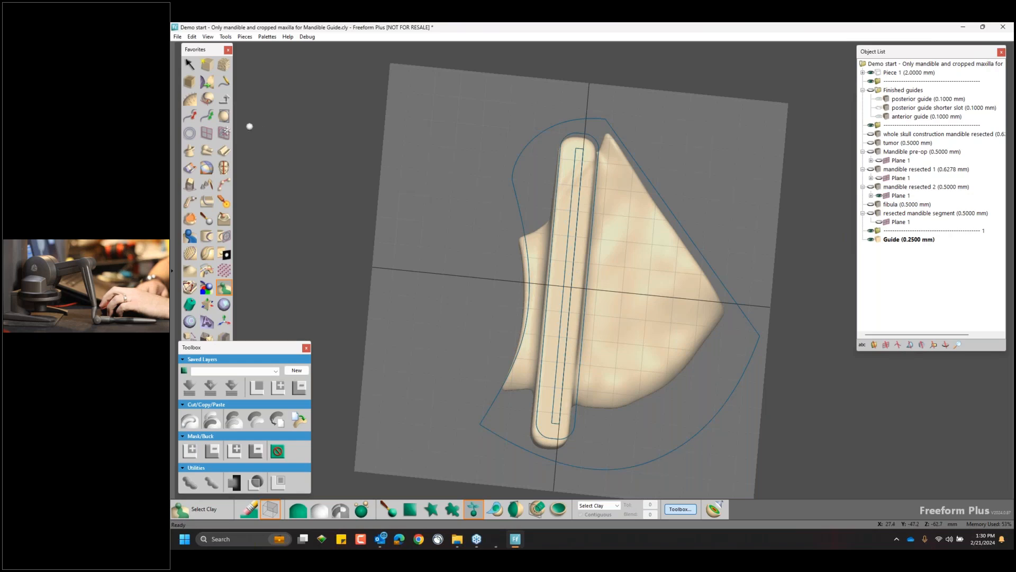
middle_click_drag(374, 181, 390, 221)
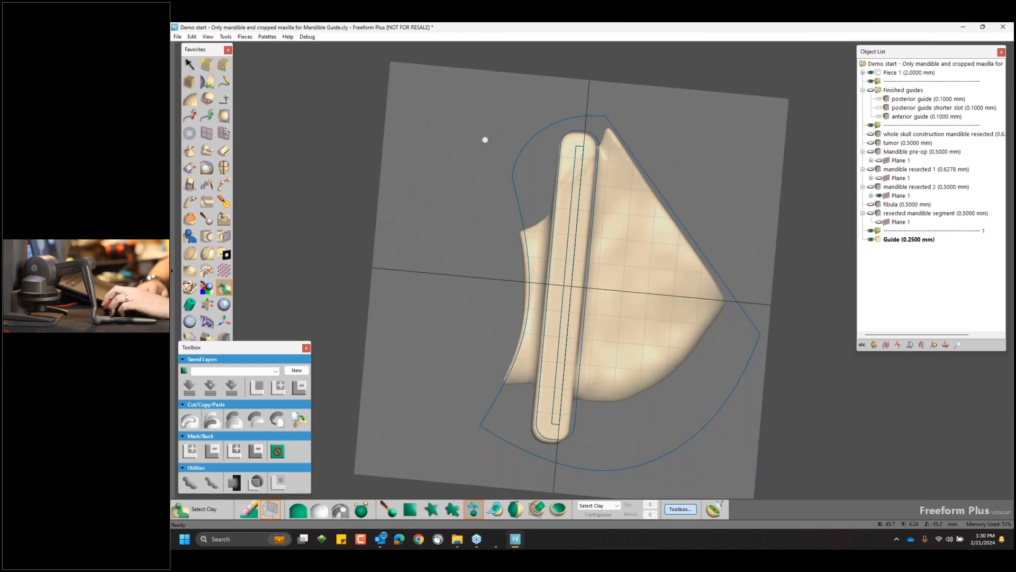
left_click(224, 150)
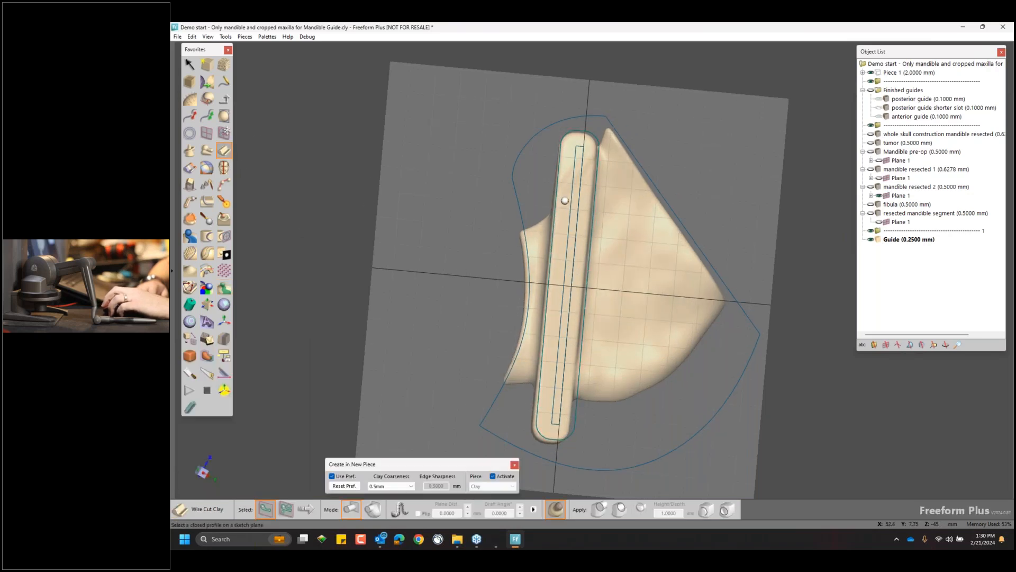
left_click(305, 509)
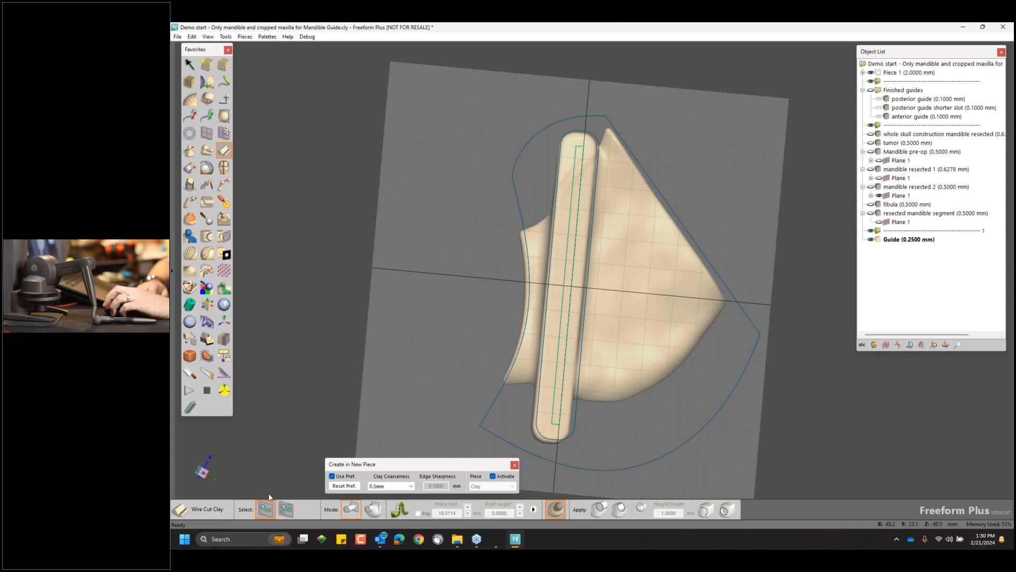
middle_click_drag(421, 302, 587, 307)
left_click(619, 509)
middle_click_drag(671, 303, 514, 294)
middle_click_drag(567, 176, 593, 183)
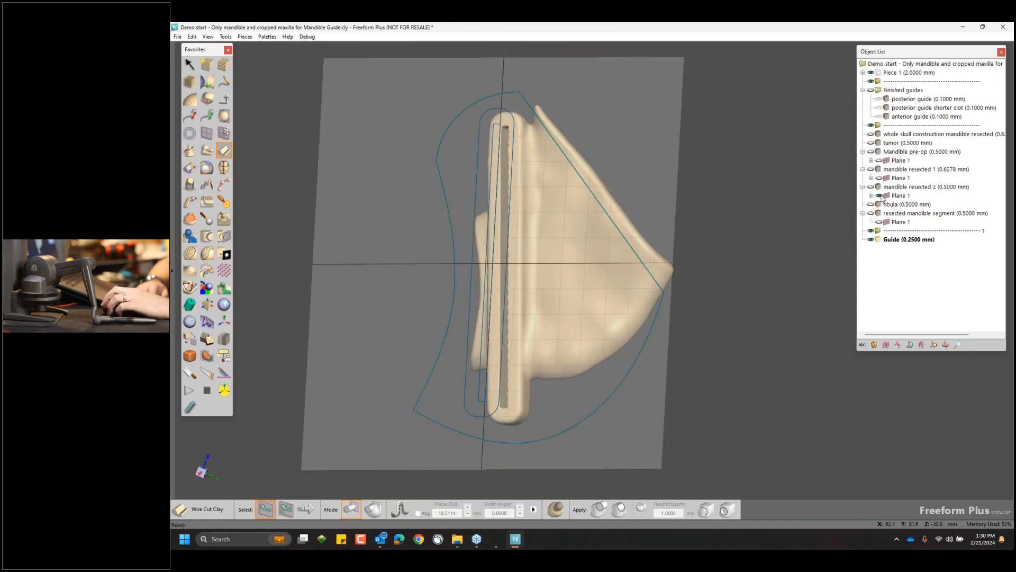
Hide Plane 1 of mandible resected 2 and save the model under the new file name demop_temp in the Webinar Feb 2024 folder.
left_click(881, 196)
left_click(178, 37)
left_click(198, 76)
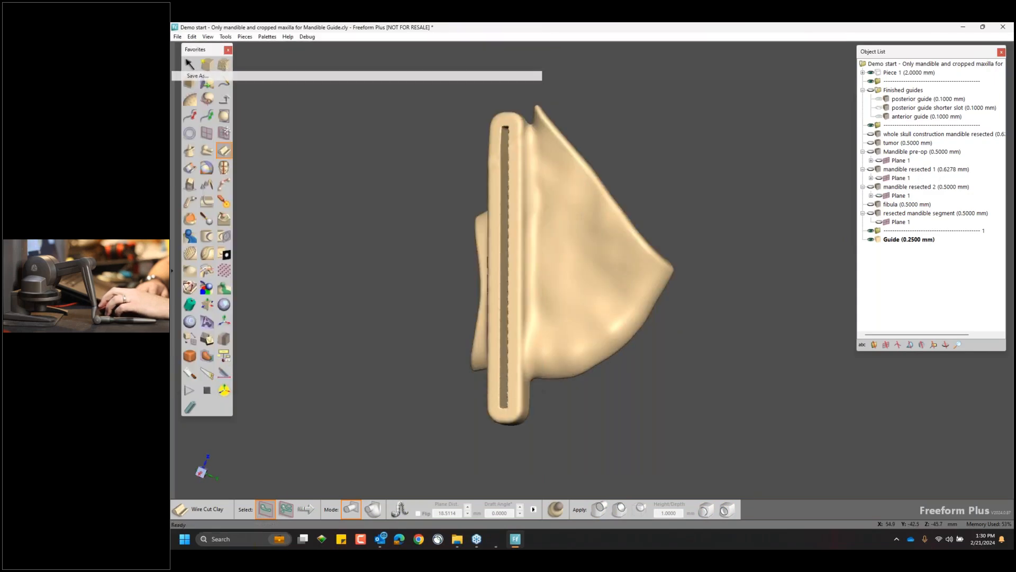
key("Right")
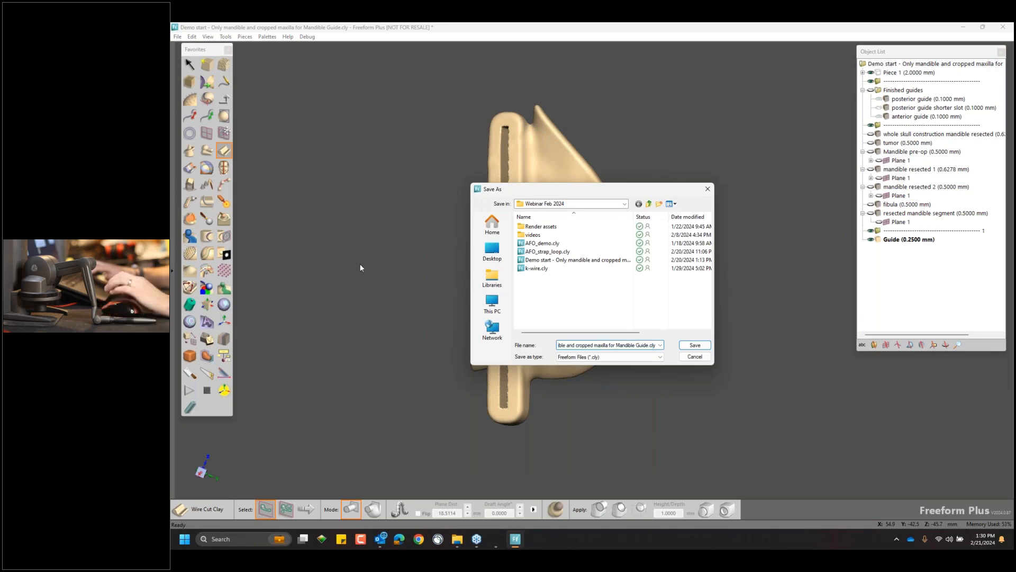
key("BackSpace")
key("BackSpace")
key("BackSpace")
key("BackSpace")
key("BackSpace")
key("BackSpace")
key("BackSpace")
key("BackSpace")
key("BackSpace")
key("BackSpace")
key("BackSpace")
key("BackSpace")
key("BackSpace")
key("BackSpace")
key("BackSpace")
key("BackSpace")
key("BackSpace")
key("BackSpace")
key("BackSpace")
key("BackSpace")
key("BackSpace")
key("BackSpace")
key("BackSpace")
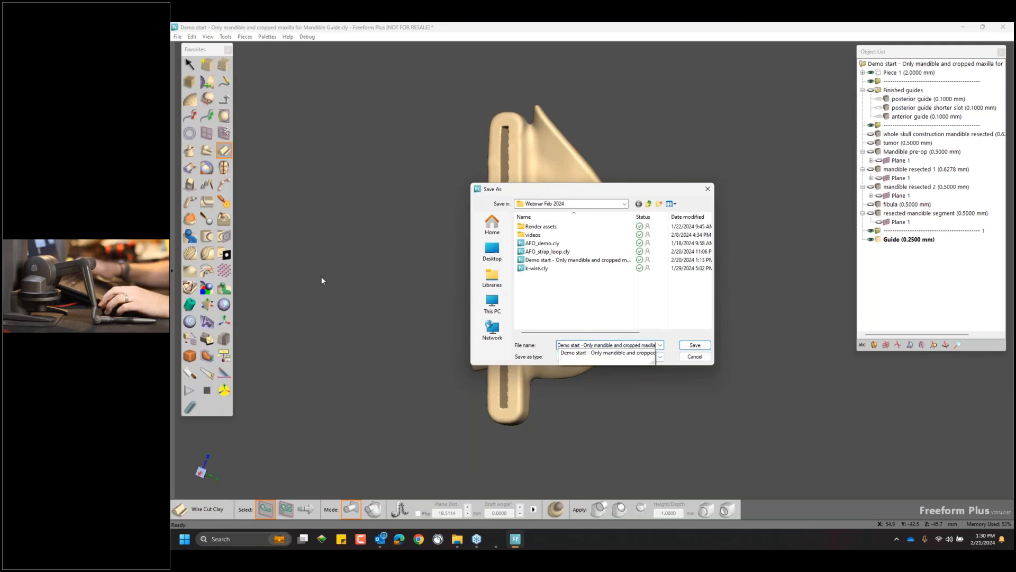
key("BackSpace")
key("BackSpace")
key("BackSpace")
key("BackSpace")
key("BackSpace")
key("BackSpace")
key("BackSpace")
key("BackSpace")
key("BackSpace")
key("BackSpace")
key("BackSpace")
key("BackSpace")
key("BackSpace")
key("BackSpace")
key("BackSpace")
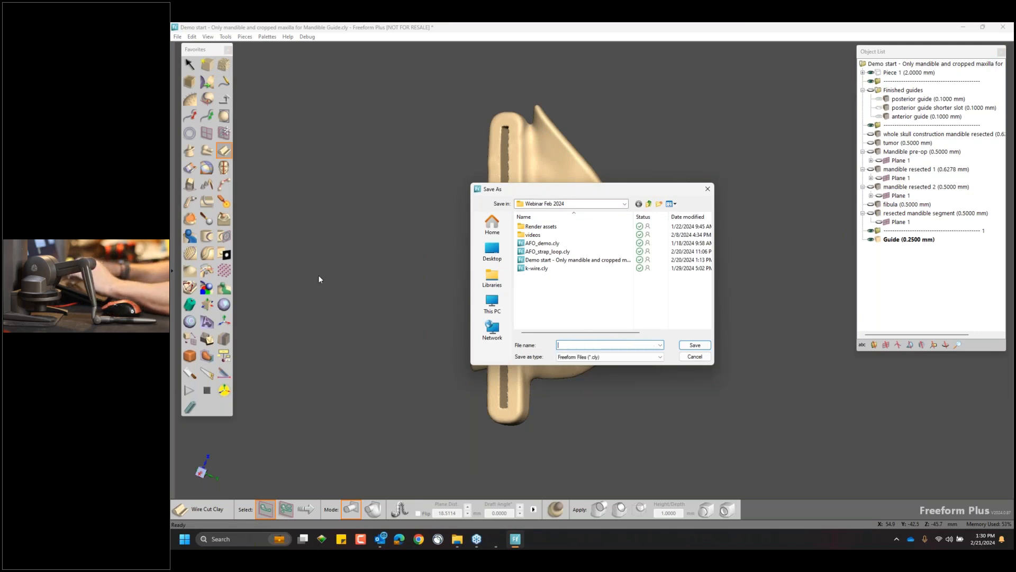
type("demop_temp")
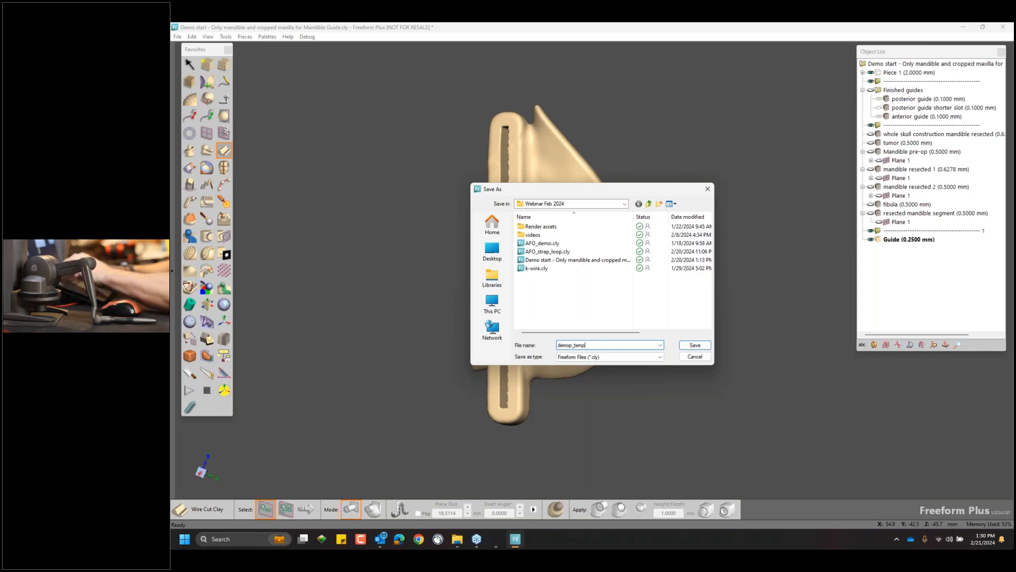
left_click(695, 345)
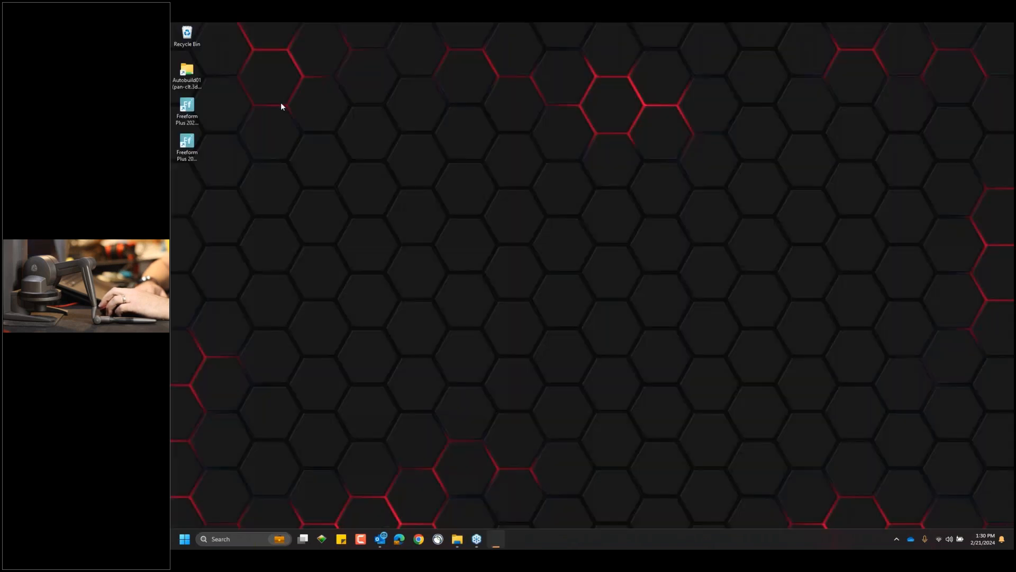
Find and launch Touch Smart Setup to scan for the connected haptic device.
key("super")
type("smrt")
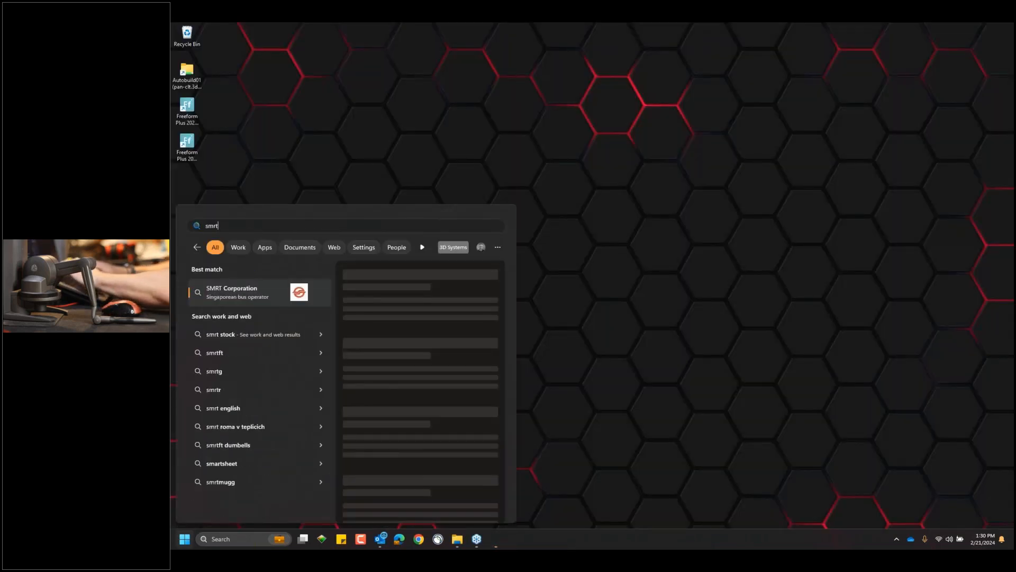
key("BackSpace")
key("BackSpace")
type("art")
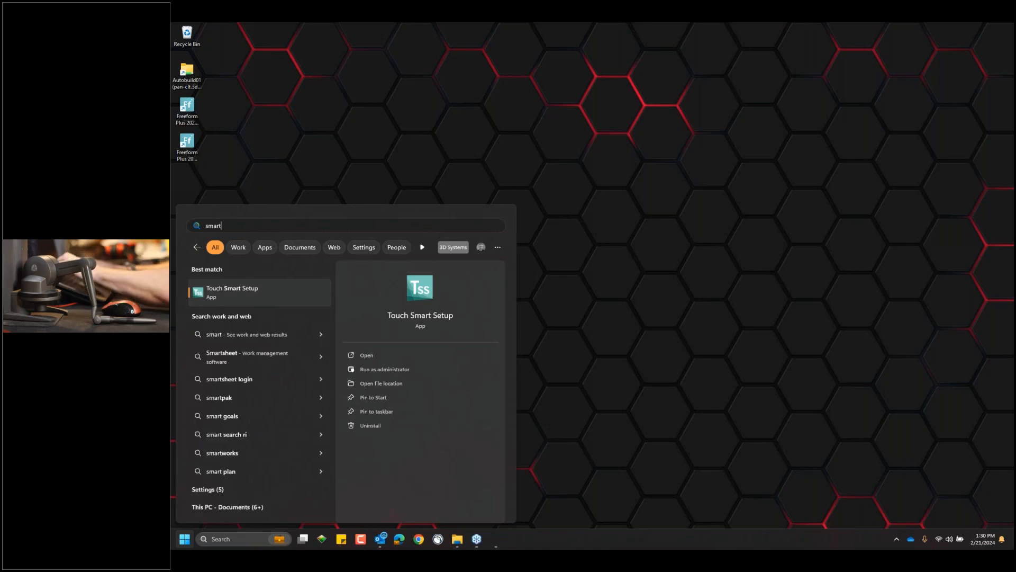
key("Return")
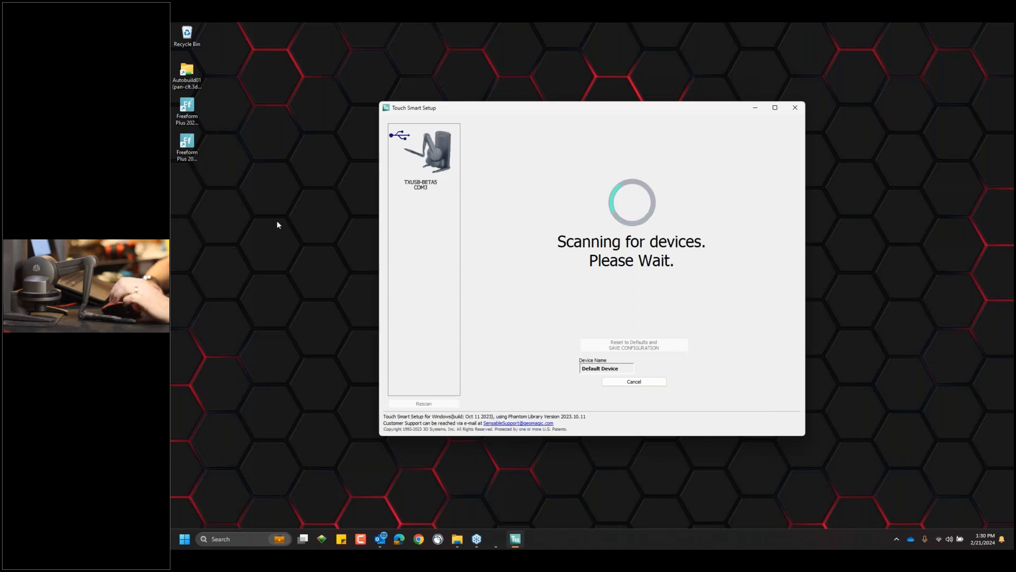
left_click_drag(515, 104, 459, 23)
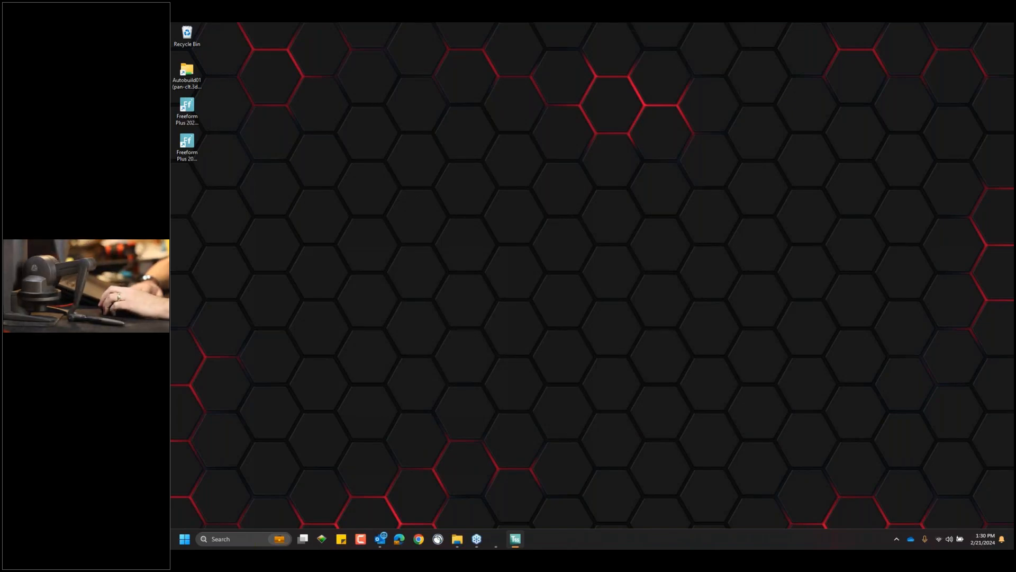
Start Freeform Plus 2024.0.87 and reopen the recent file demop_temp.cly.
left_click(186, 138)
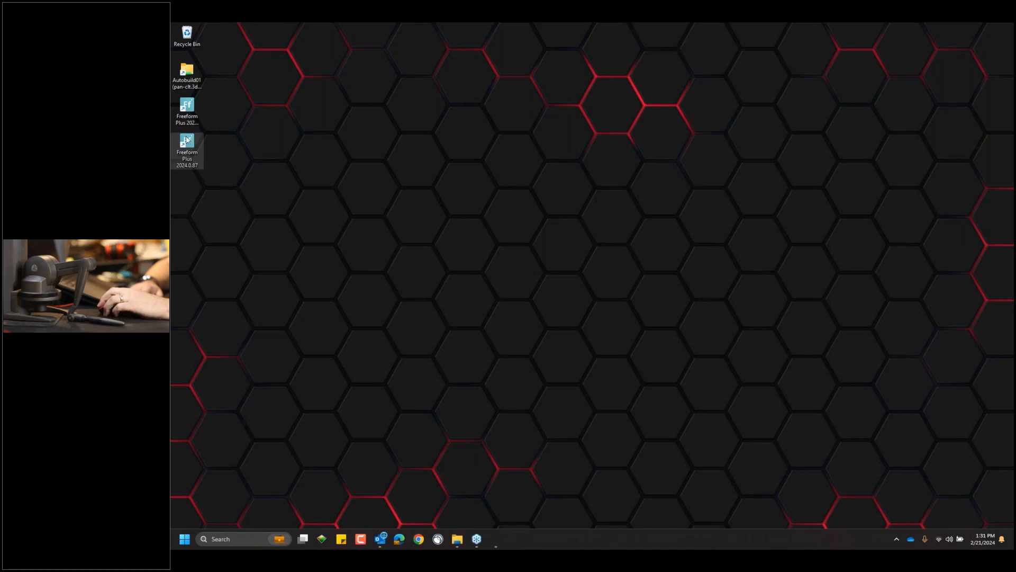
double_click(188, 147)
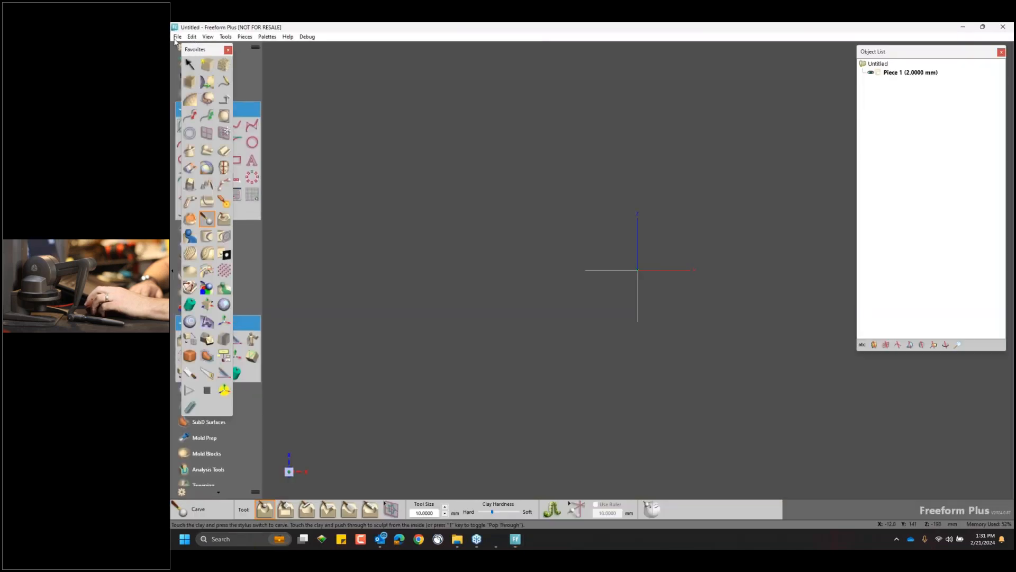
left_click(177, 37)
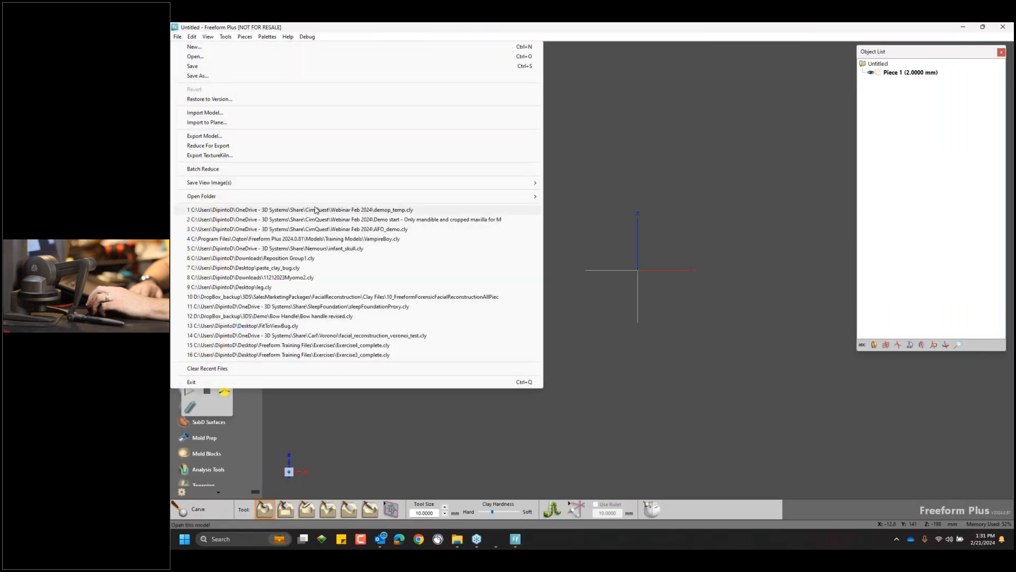
left_click(316, 210)
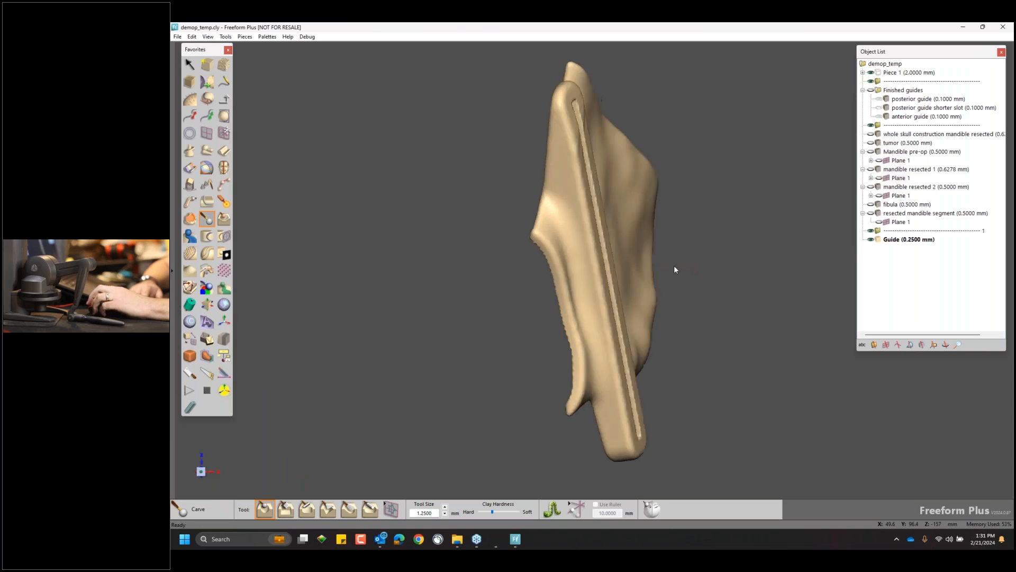
middle_click_drag(675, 266, 555, 278)
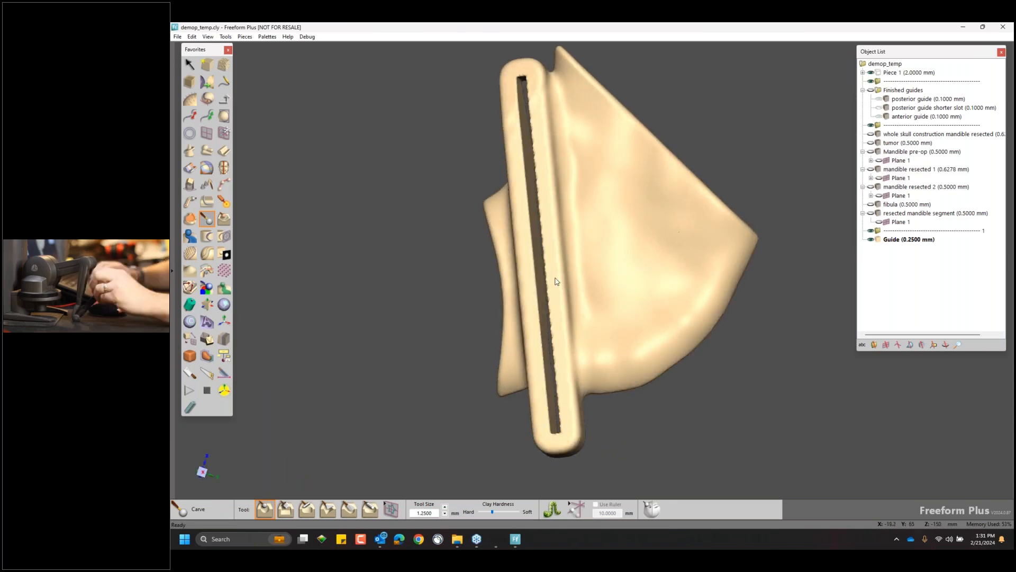
scroll(792, 310, "down", 3)
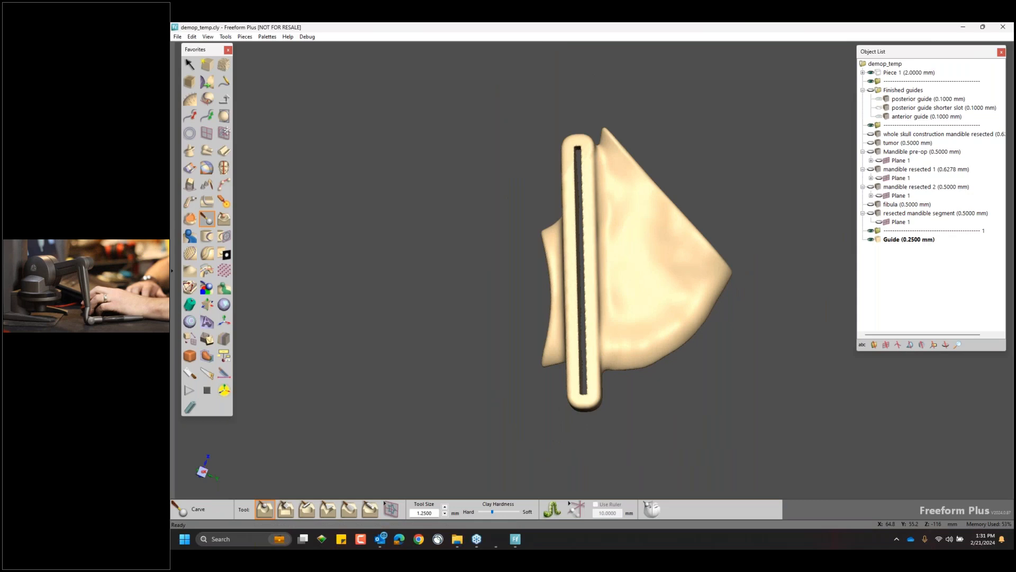
mouse_move(649, 289)
middle_mouse_down()
mouse_move(664, 286)
mouse_move(655, 280)
mouse_move(600, 412)
middle_mouse_up()
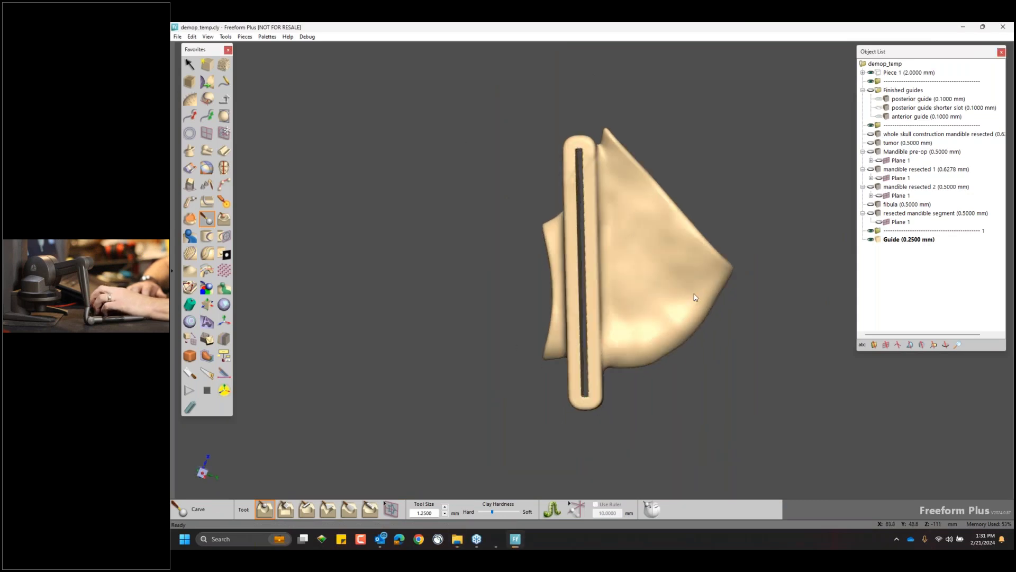
middle_click_drag(690, 288, 689, 279)
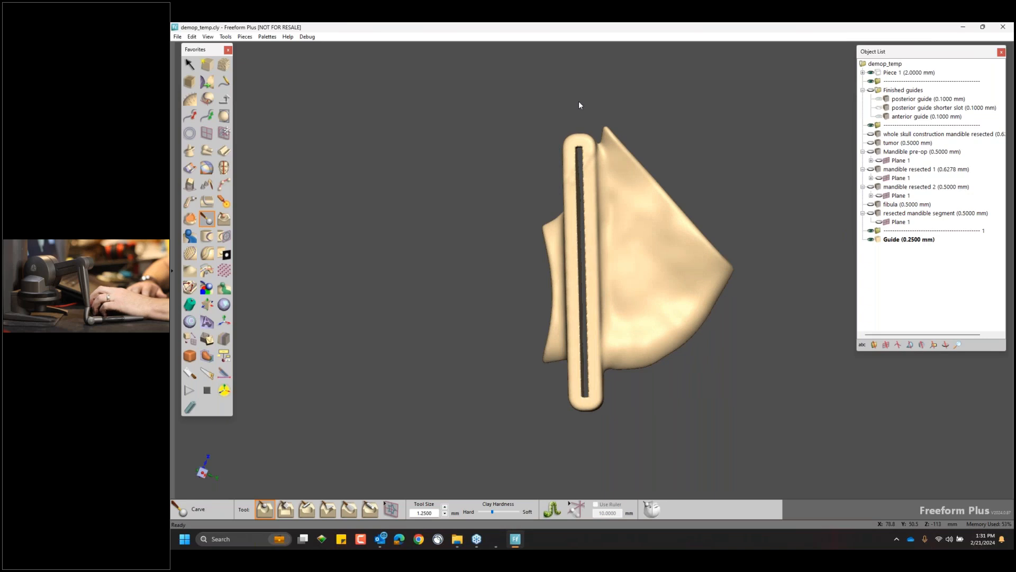
left_click_drag(579, 105, 415, 204)
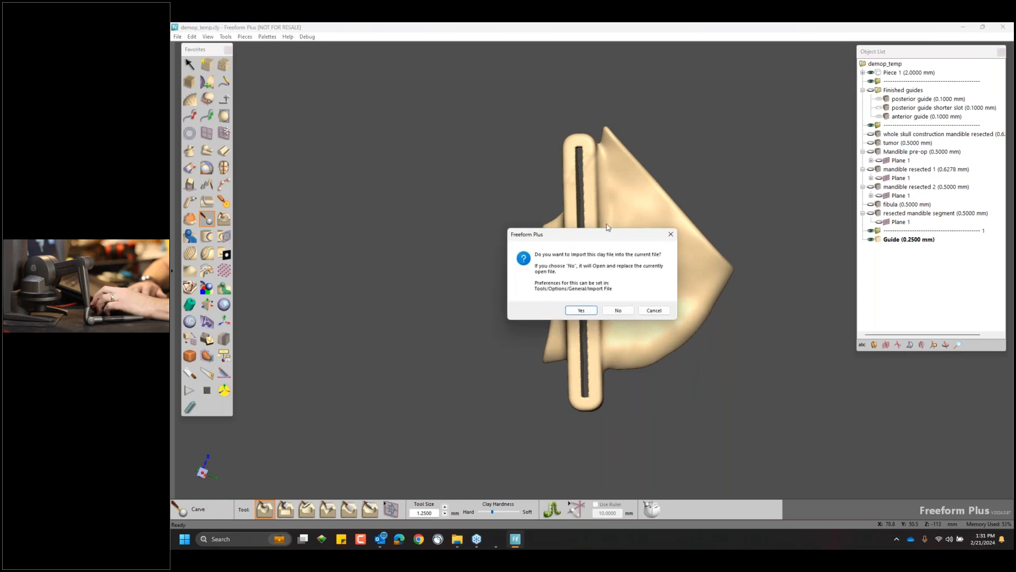
left_click(630, 314)
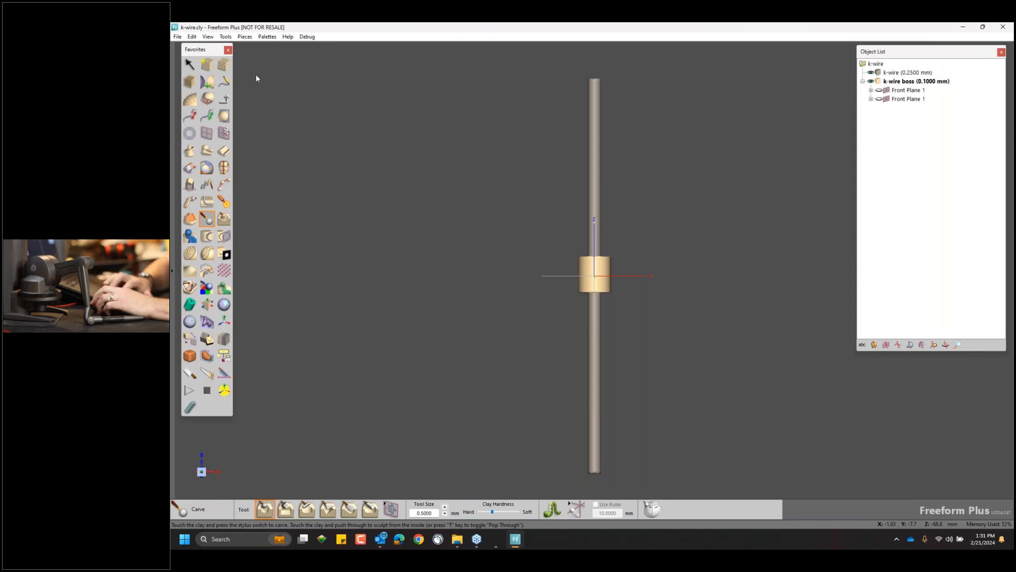
left_click(177, 36)
left_click(296, 209)
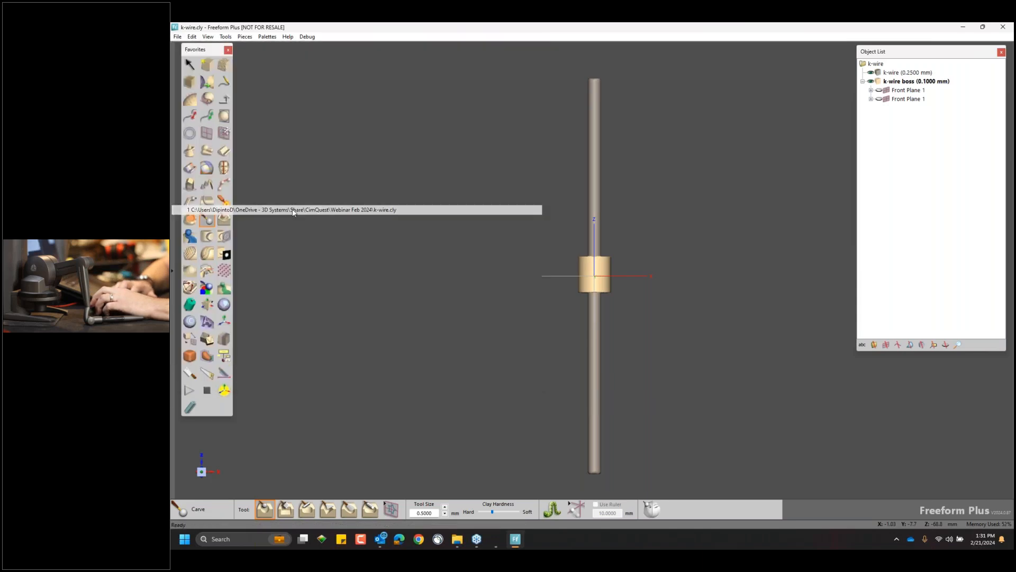
left_click(177, 36)
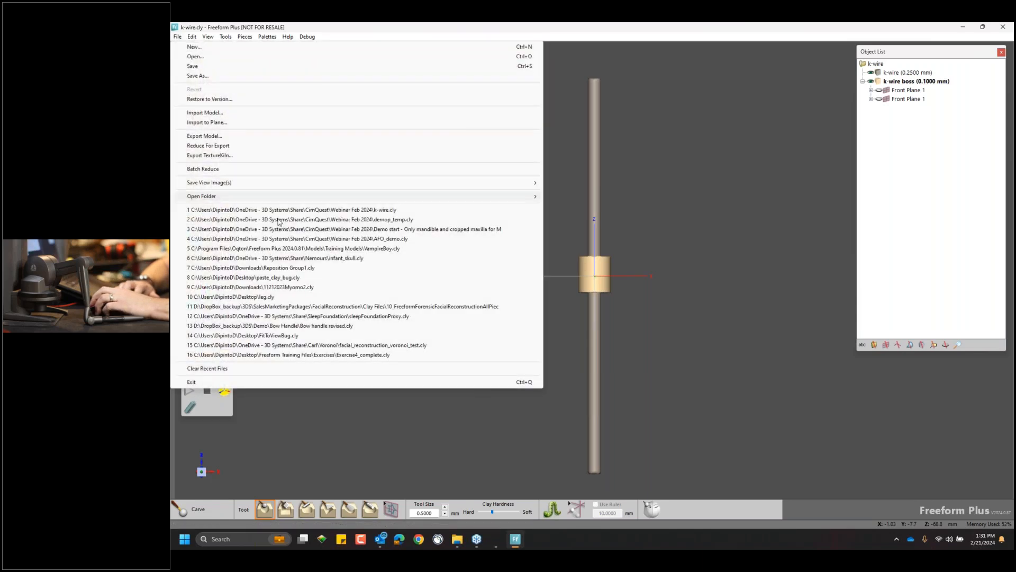
left_click(296, 219)
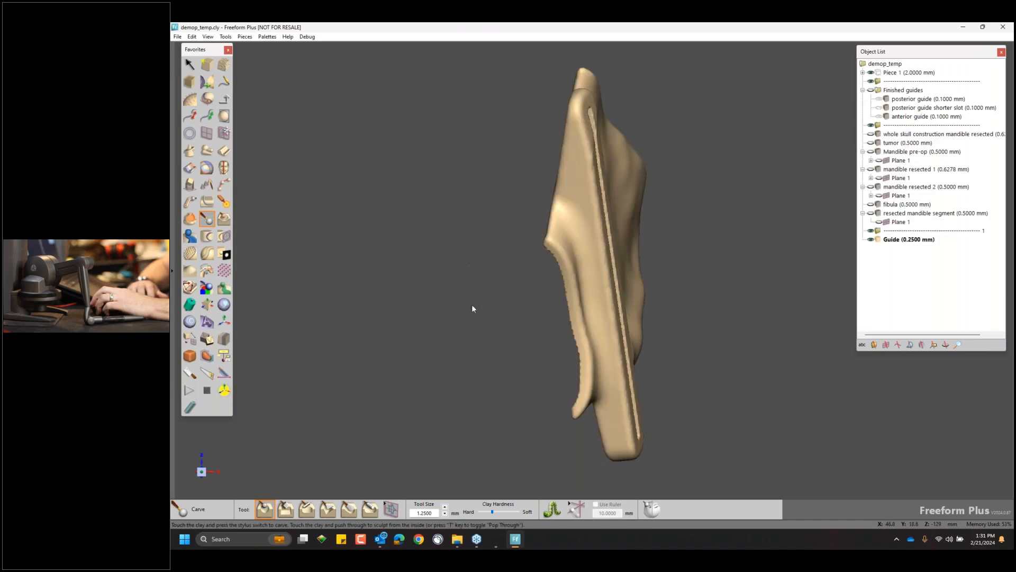
left_click(178, 38)
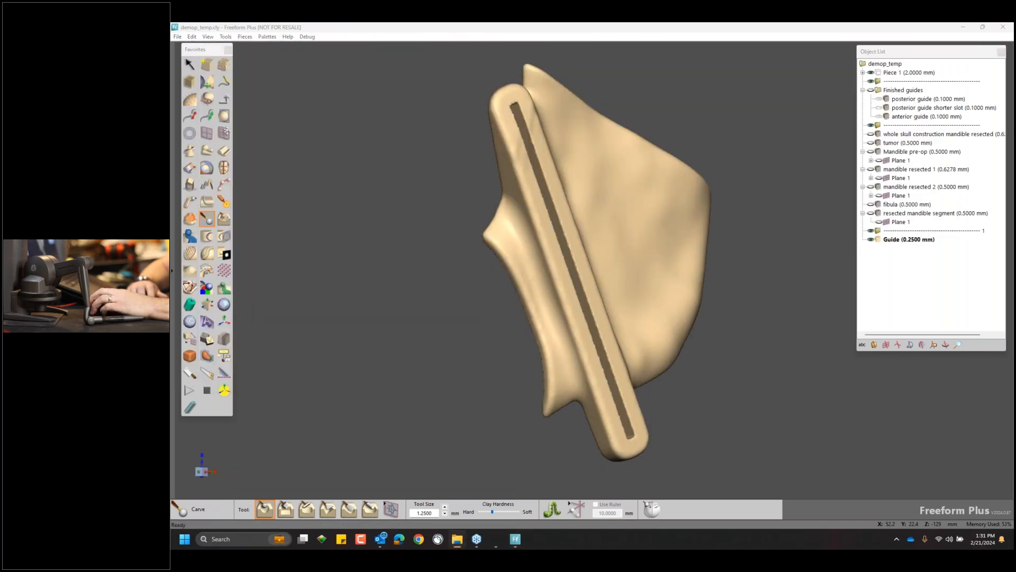
left_click_drag(488, 166, 449, 373)
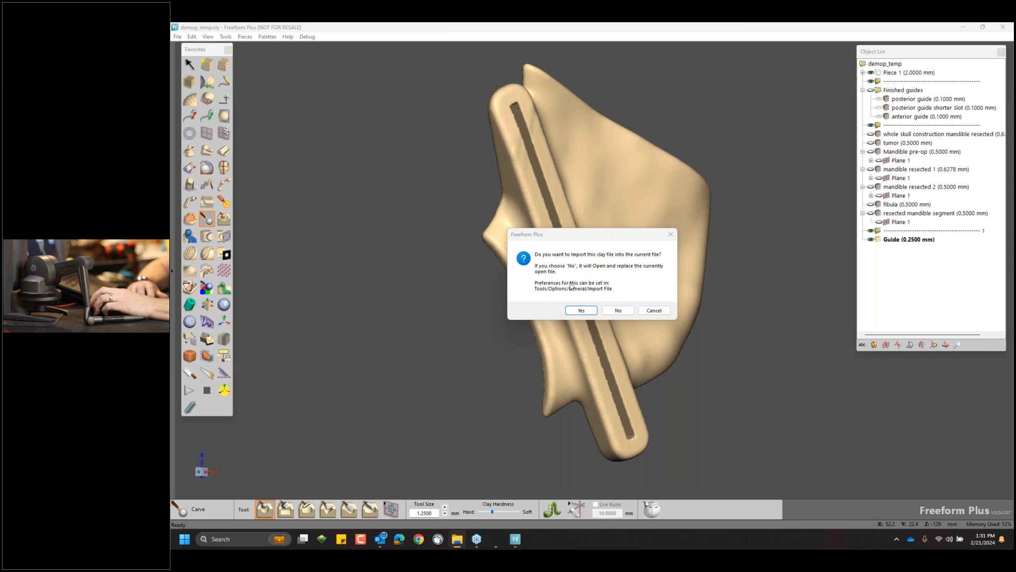
left_click(617, 310)
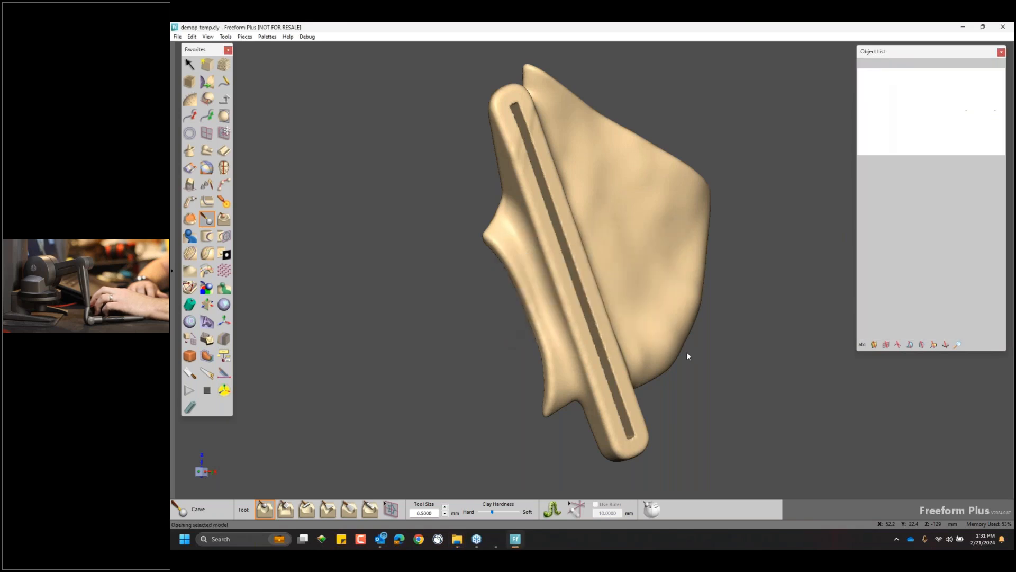
left_click(177, 37)
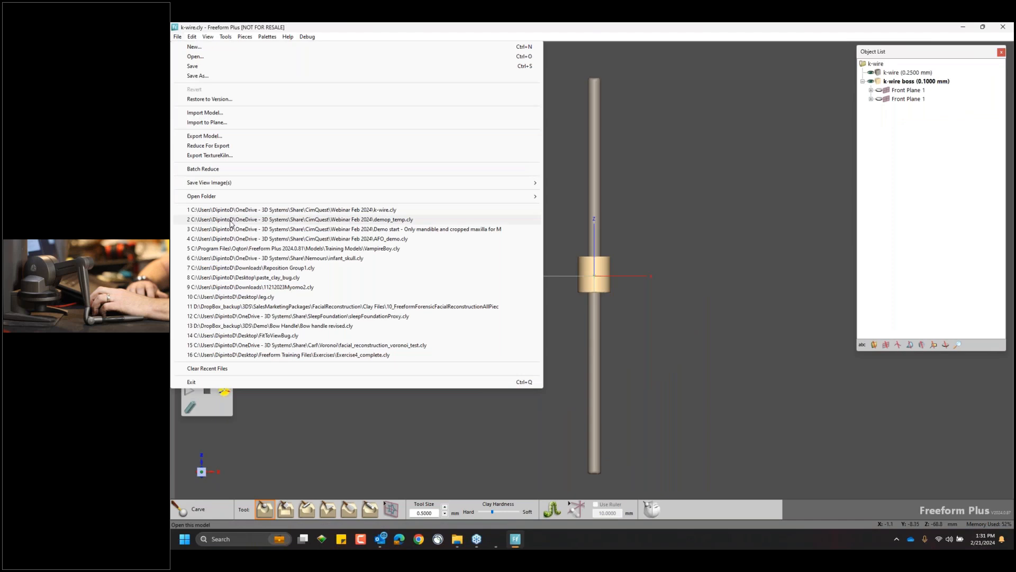
left_click(231, 219)
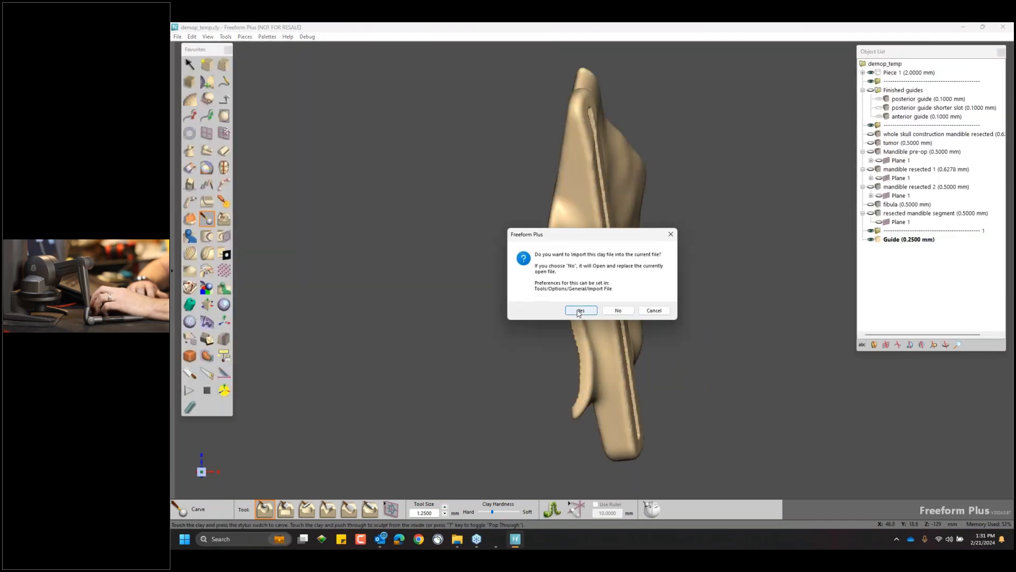
Import k-wire.cly into the current demop_temp file instead of replacing it.
left_click(582, 312)
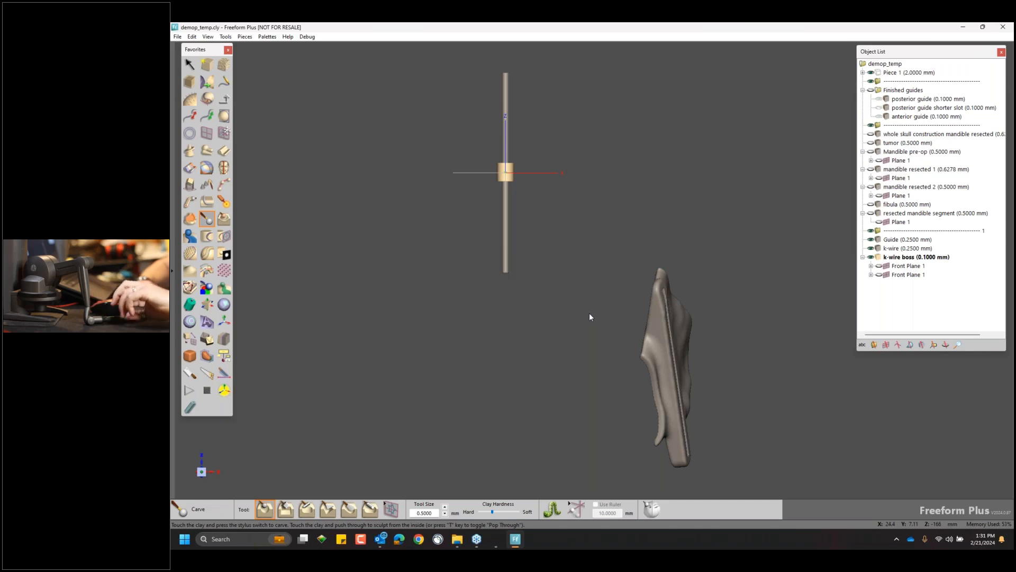
key("space")
key("space")
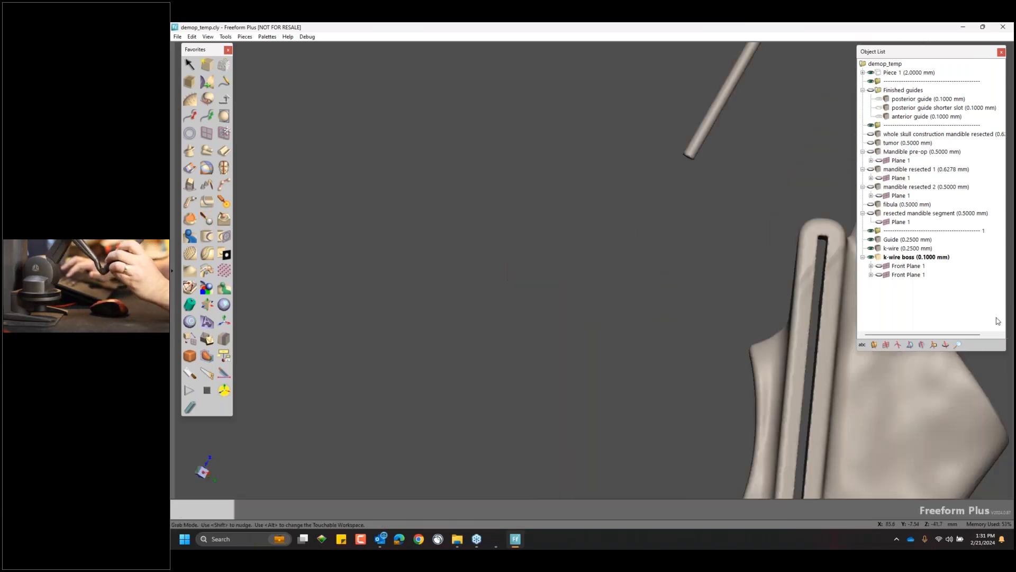
Collapse the planes under k-wire boss and select the k-wire and k-wire boss pieces together.
left_click(861, 257)
key("space")
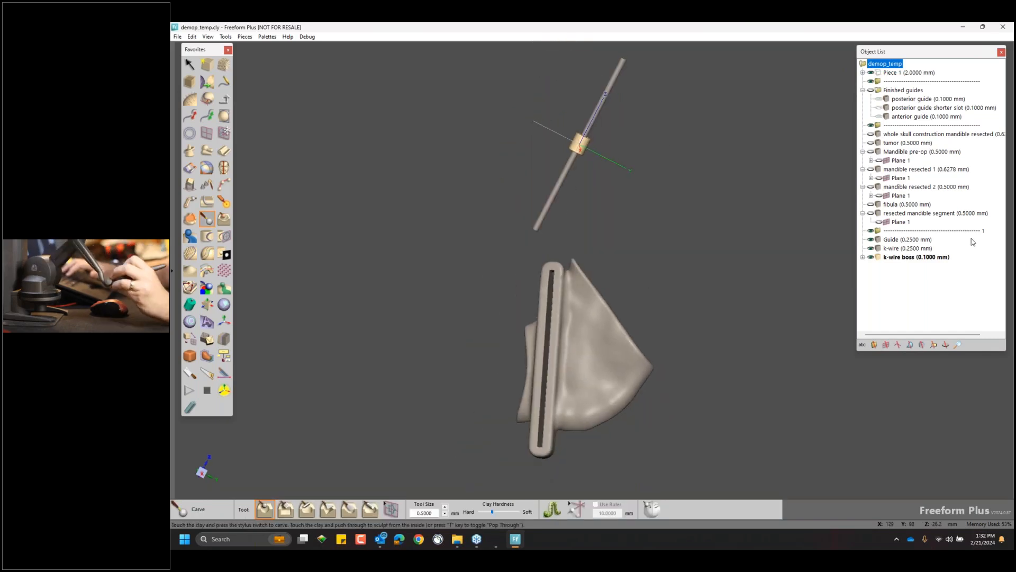
left_click_drag(922, 271, 884, 253)
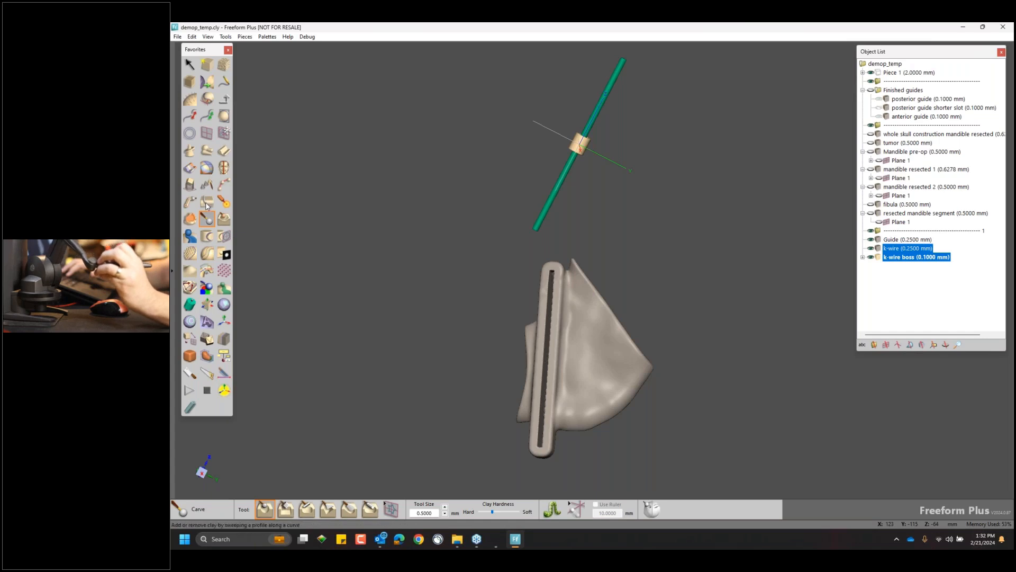
Reposition the k-wire and k-wire boss together onto the guide plate, close to the upper end of the slot.
left_click(205, 301)
left_click_drag(580, 123, 577, 281)
middle_click_drag(577, 281, 636, 235)
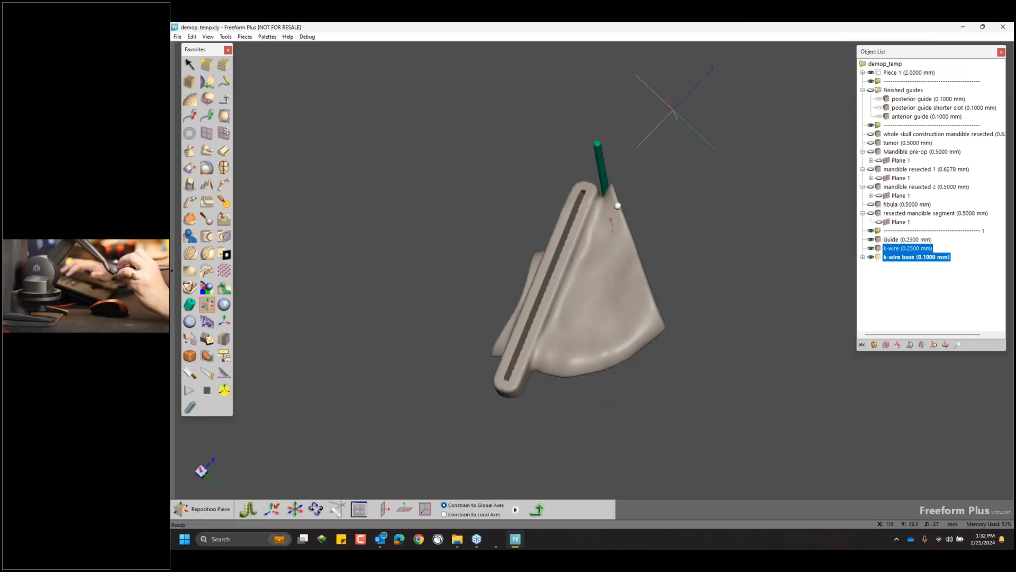
left_click_drag(617, 206, 607, 228)
middle_click_drag(607, 228, 660, 216)
mouse_move(660, 216)
left_mouse_down()
mouse_move(669, 221)
mouse_move(656, 218)
left_mouse_up()
middle_click_drag(655, 218, 581, 206)
left_click_drag(581, 206, 558, 207)
middle_click_drag(559, 207, 657, 188)
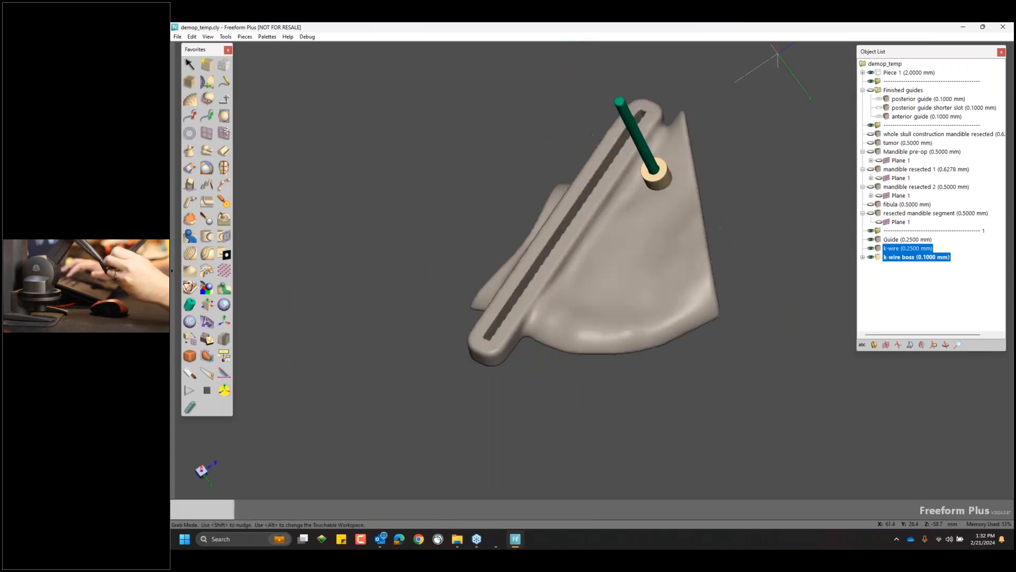
Fine-tune the k-wire and boss so the boss seats on the plate surface beside the upper part of the slot.
left_click_drag(657, 177, 646, 175)
middle_click_drag(647, 175, 709, 236)
left_click_drag(710, 236, 692, 219)
left_click_drag(614, 260, 620, 259)
middle_click_drag(766, 232, 766, 231)
middle_click_drag(637, 321, 668, 285)
middle_click_drag(477, 247, 480, 271)
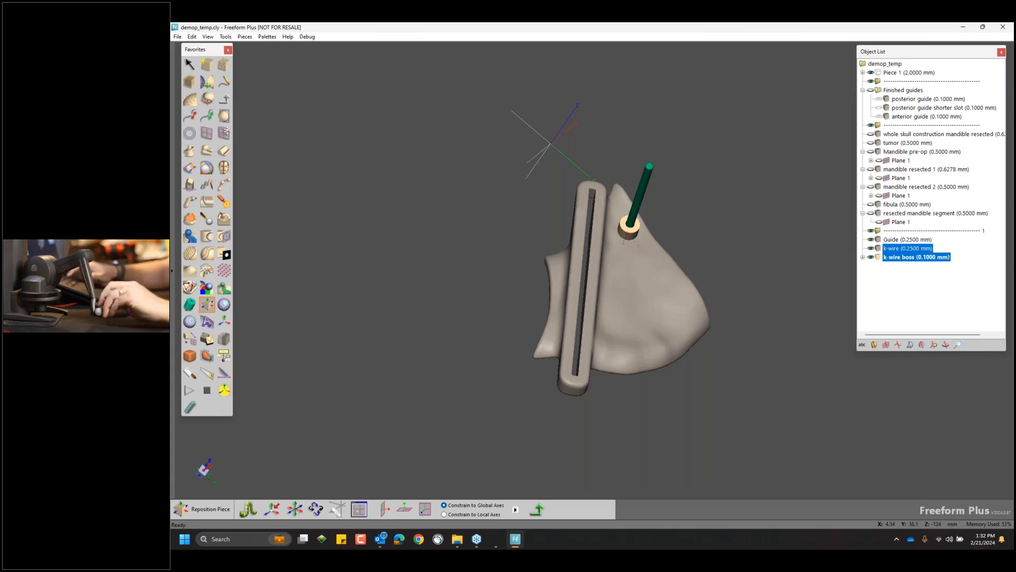
Hide the k-wire and k-wire boss pieces.
left_click(895, 289)
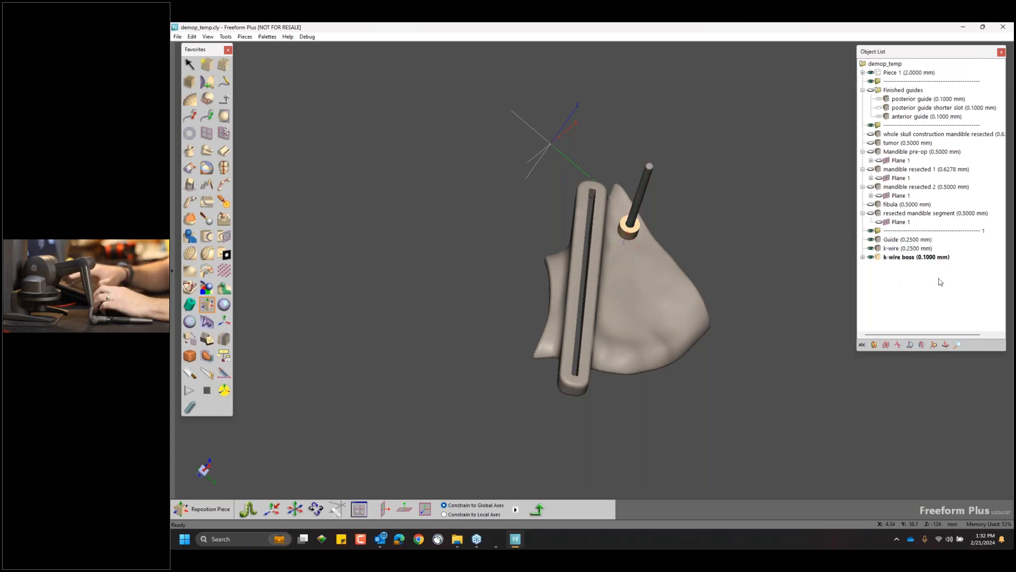
left_click_drag(907, 274, 879, 251)
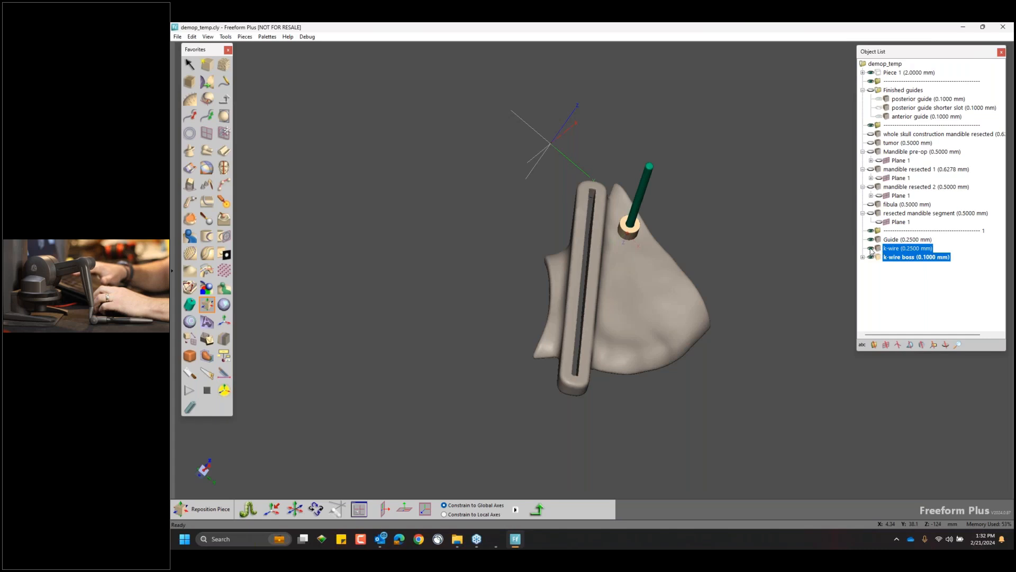
left_click(870, 253)
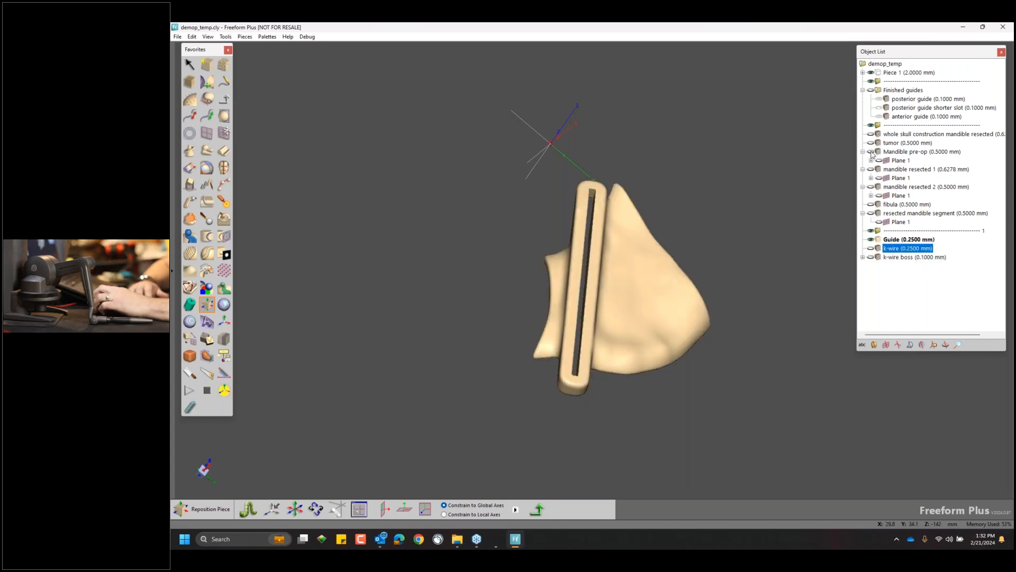
Show the Mandible pre-op piece beneath the guide and make it the active piece.
left_click(871, 153)
right_click(878, 150)
left_click(886, 153)
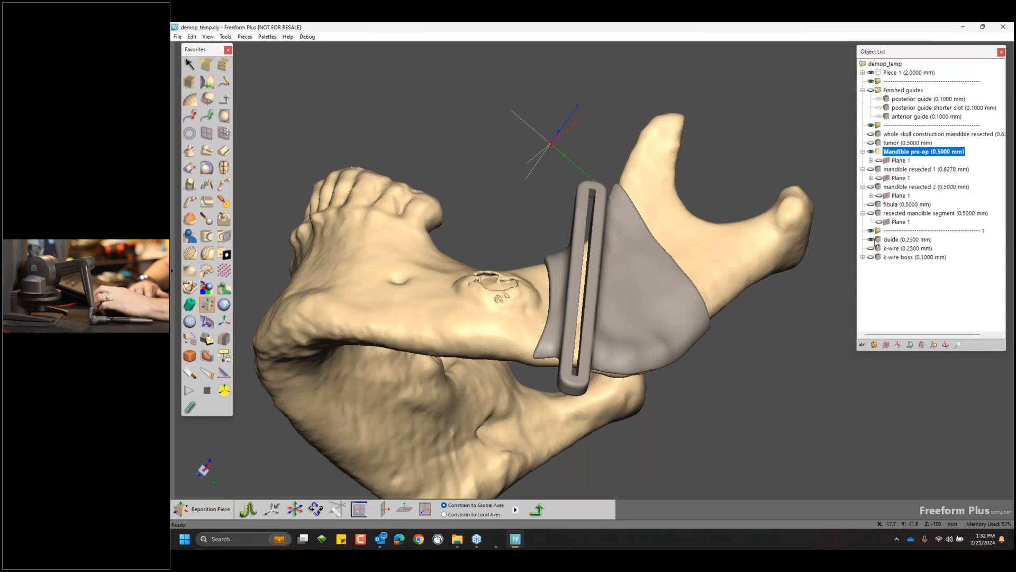
middle_click_drag(776, 279, 775, 267)
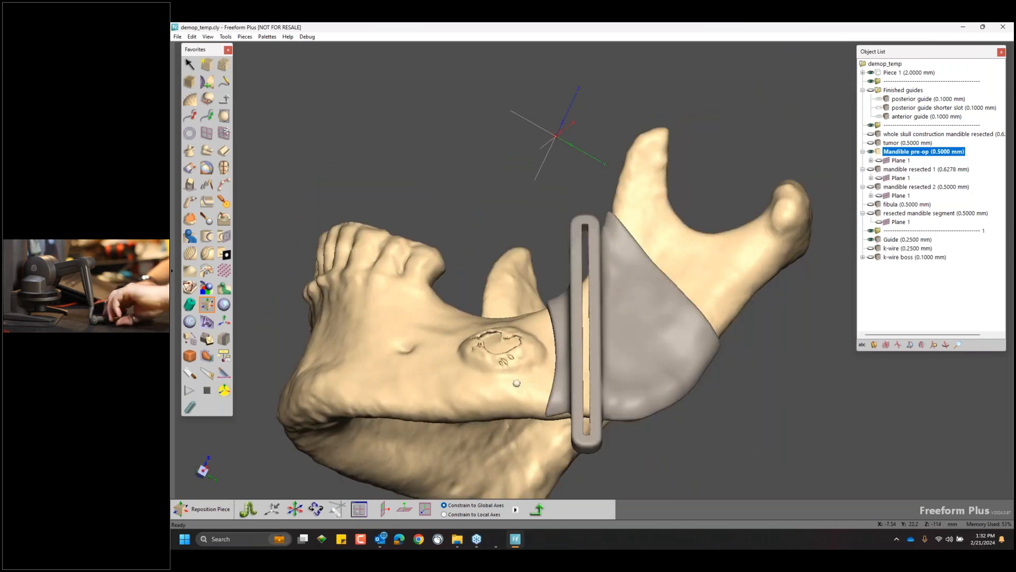
Place three Surface Normal axis markers on the mandible in a triangle within the area covered by the guide plate.
left_click(190, 99)
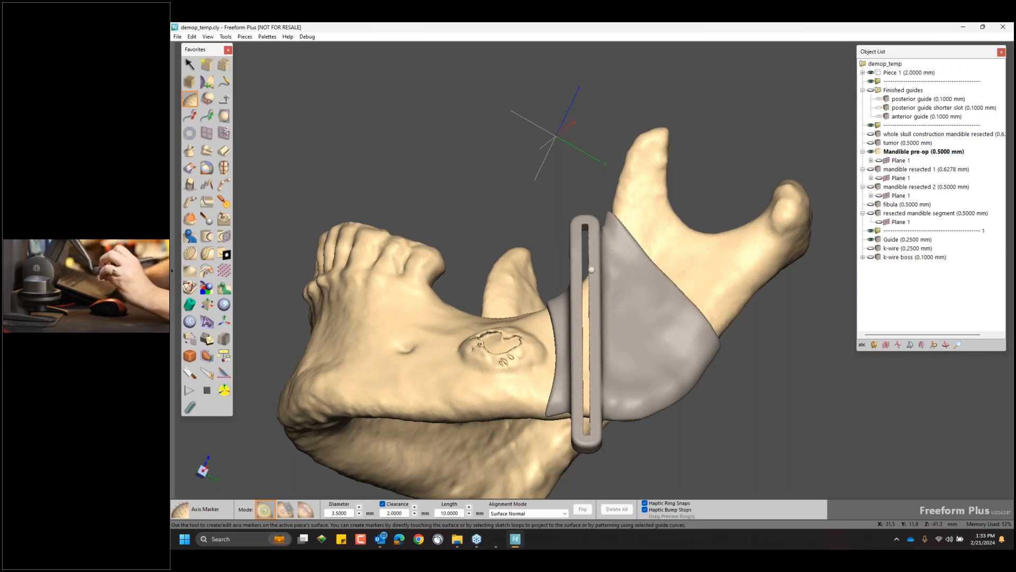
mouse_move(613, 261)
middle_mouse_down()
mouse_move(684, 242)
mouse_move(704, 245)
mouse_move(706, 255)
middle_mouse_up()
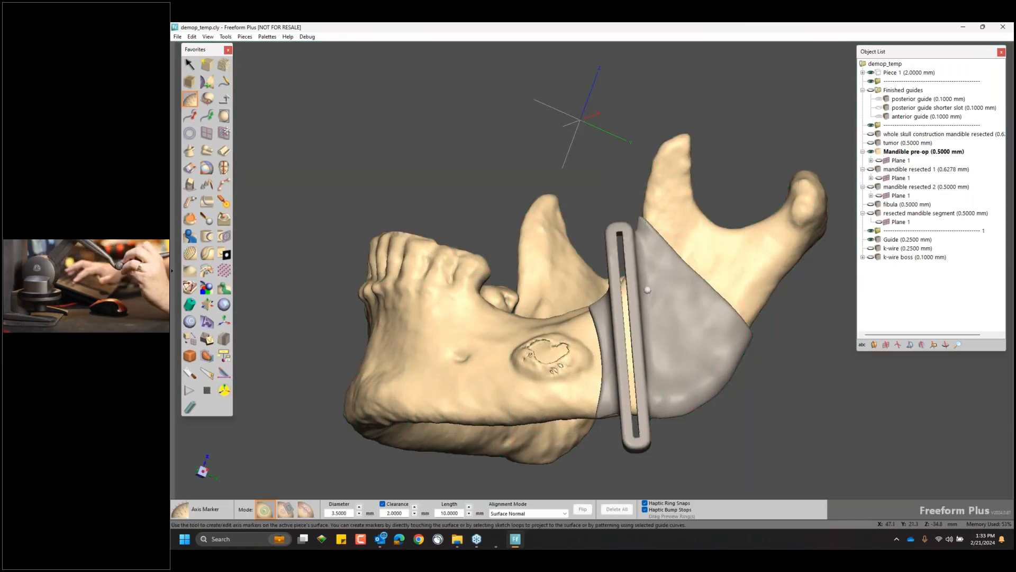
left_click(871, 239)
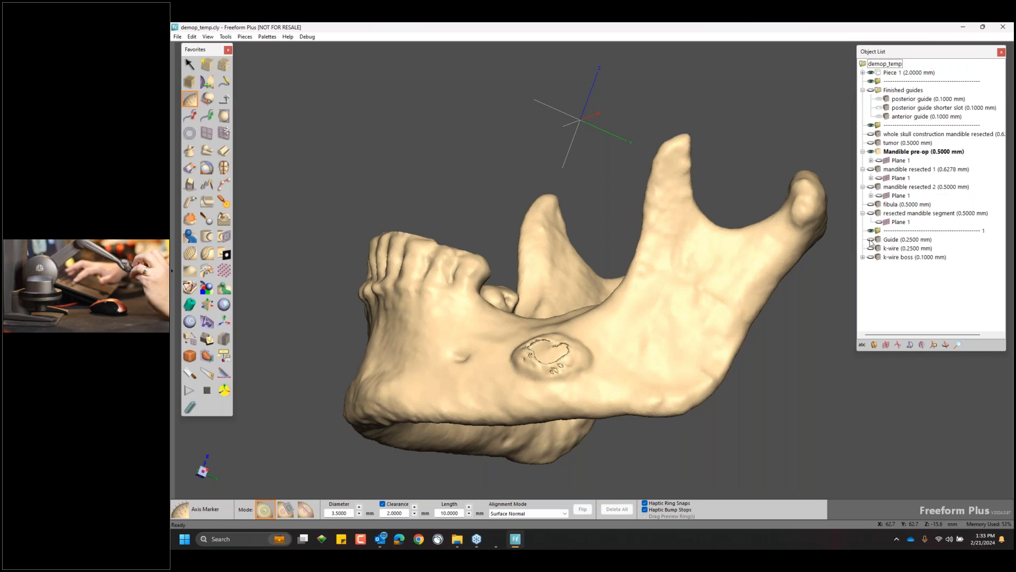
left_click(871, 239)
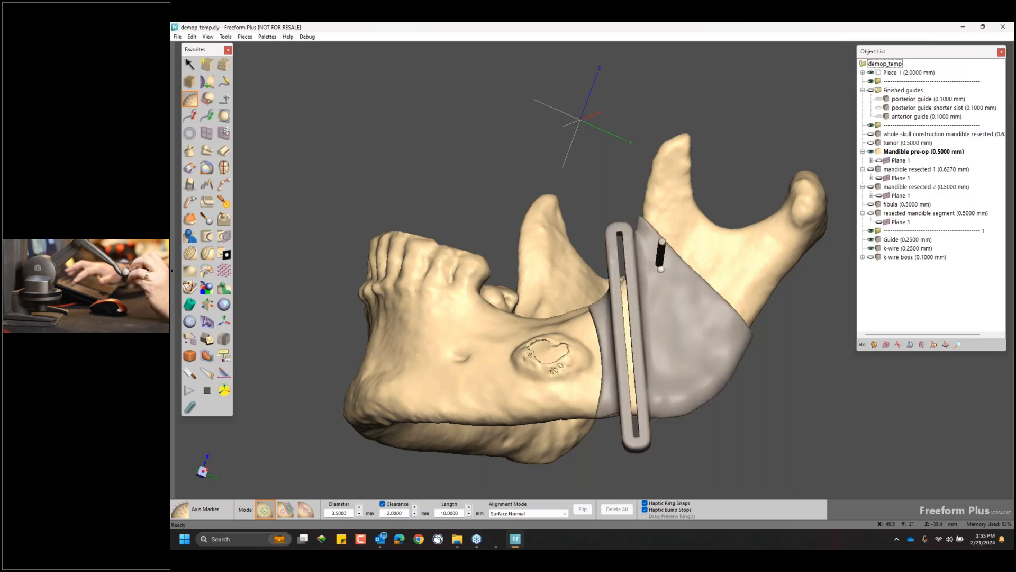
left_click(660, 268)
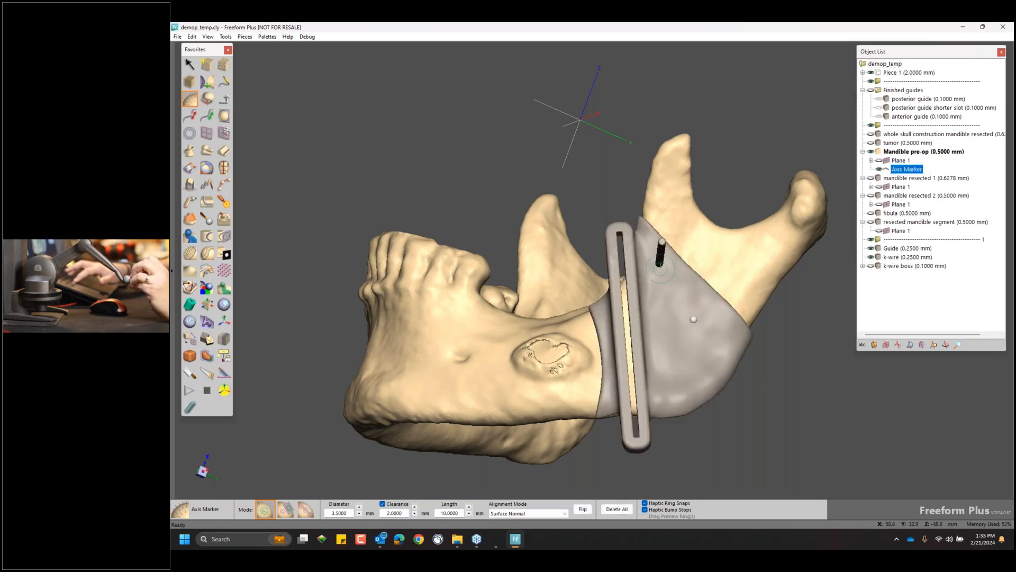
left_click(707, 317)
left_click(675, 360)
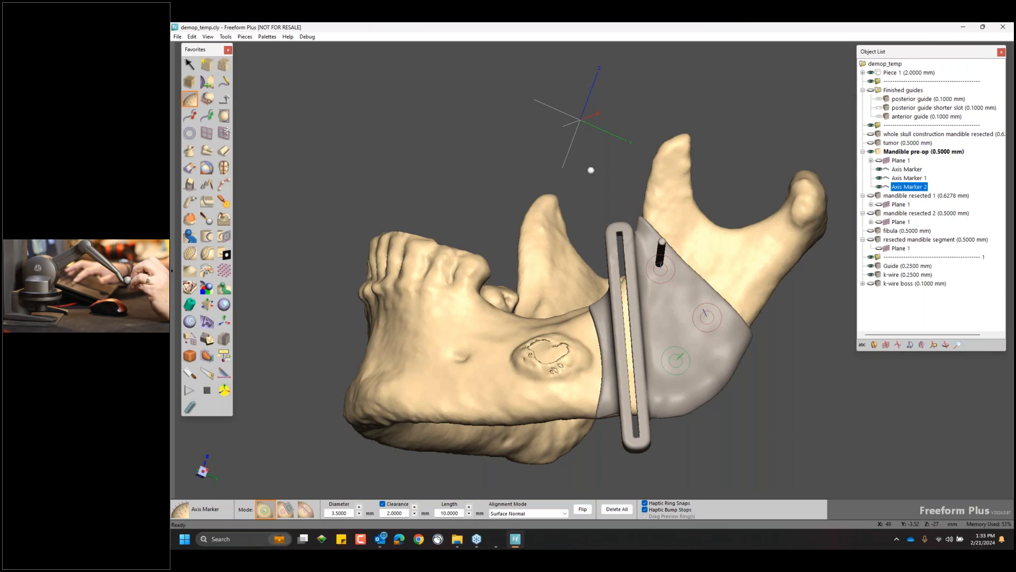
Check the axis markers on the bare mandible, then show the Guide again with the k-wire hidden.
left_click(870, 274)
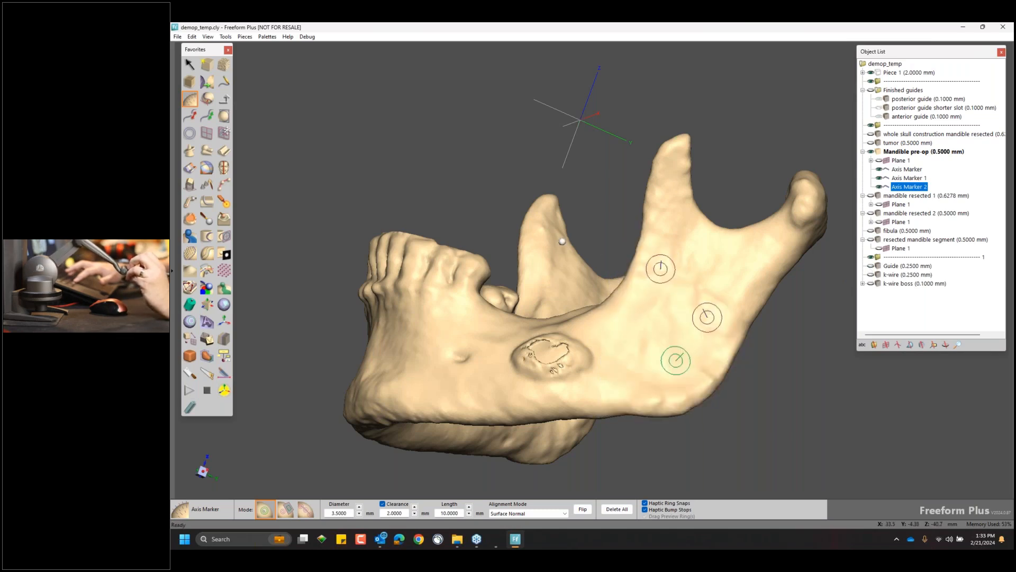
left_click(929, 323)
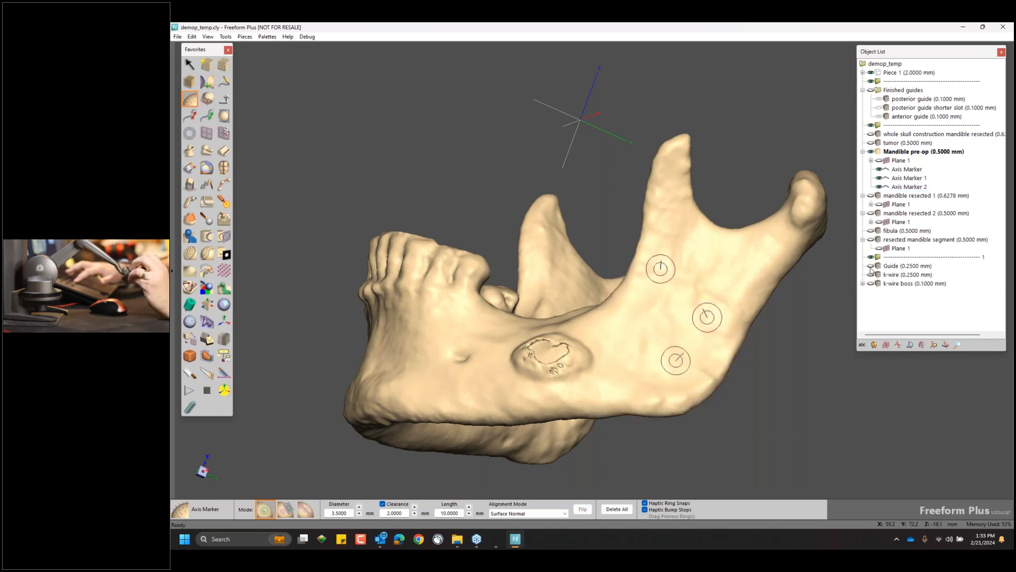
left_click(870, 269)
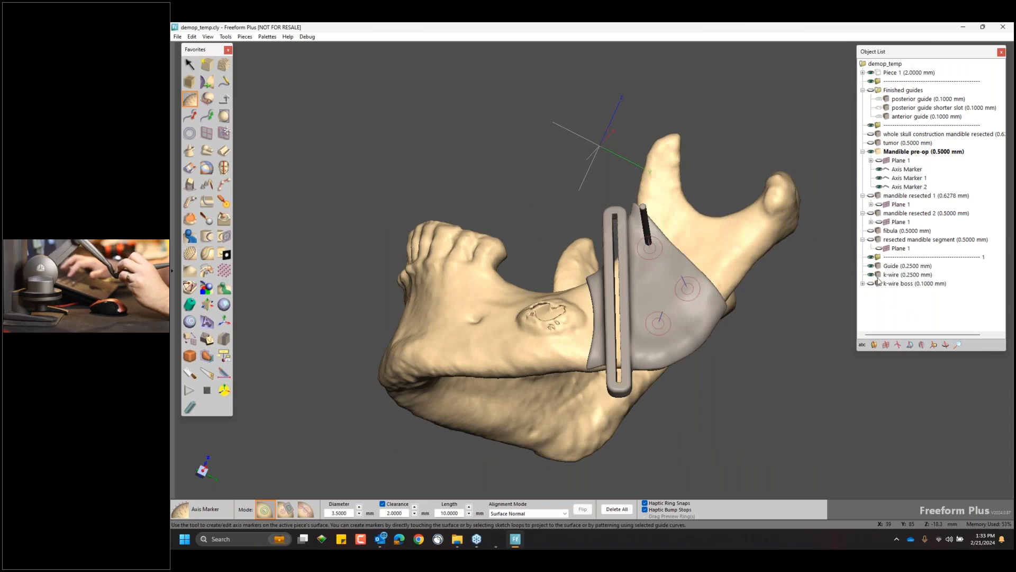
left_click(870, 274)
mouse_move(683, 279)
middle_mouse_down()
mouse_move(685, 237)
mouse_move(723, 288)
middle_mouse_up()
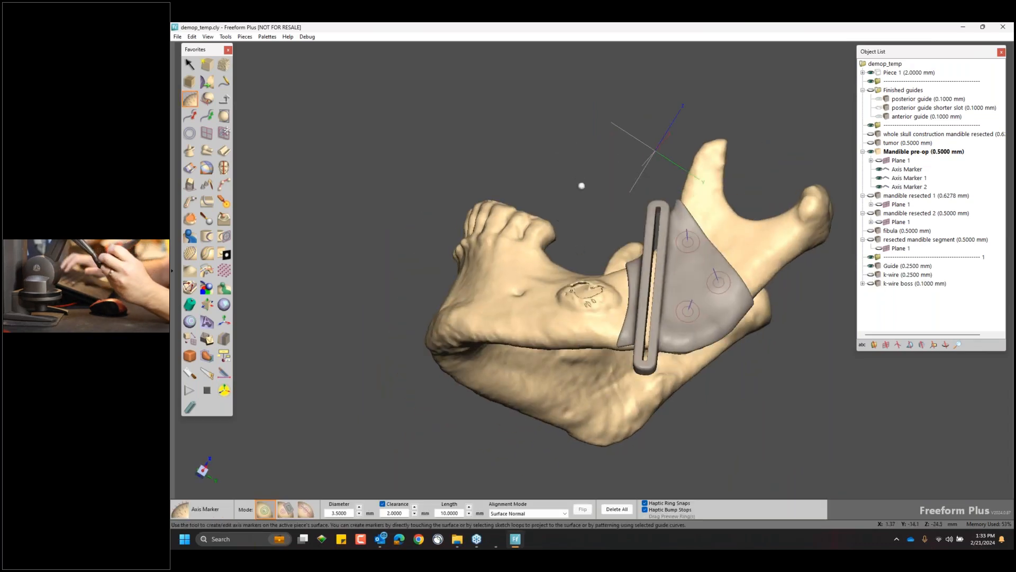
middle_click_drag(582, 185, 579, 205)
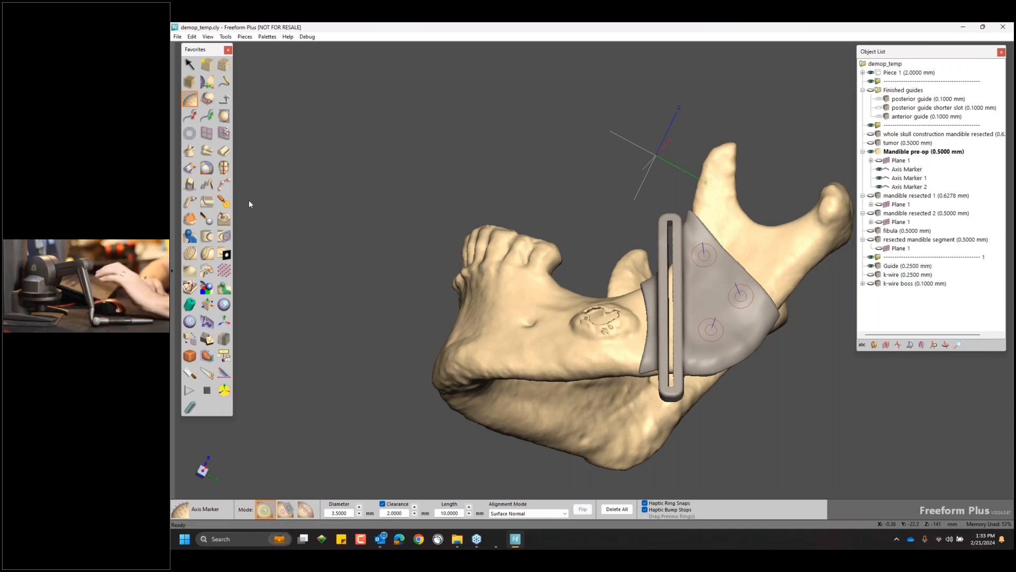
Run the DrillSleeveCreator Dynabot and supply all three axis markers of the mandible as its input.
mouse_move(476, 539)
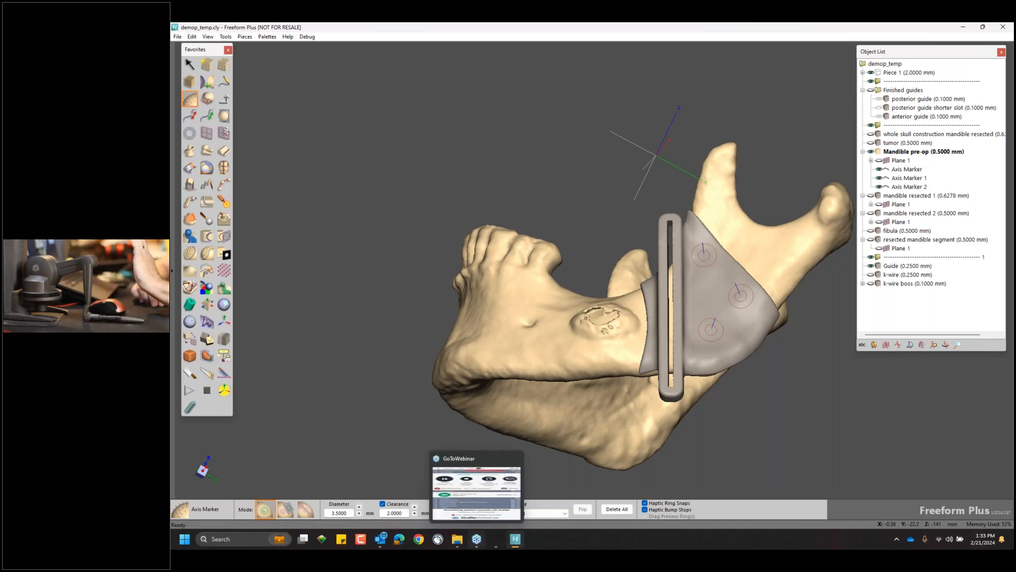
left_click(191, 407)
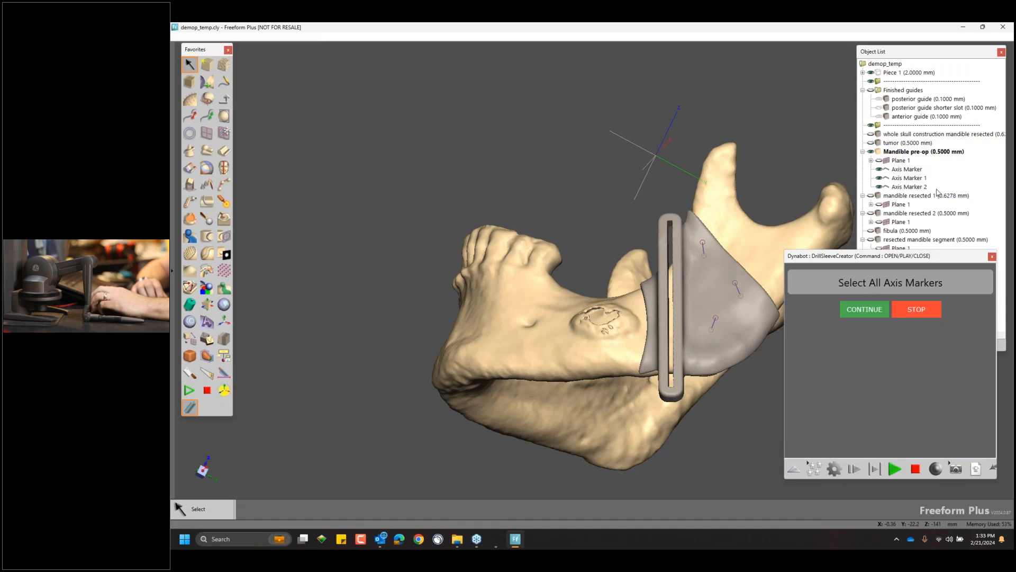
left_click_drag(937, 191, 918, 168)
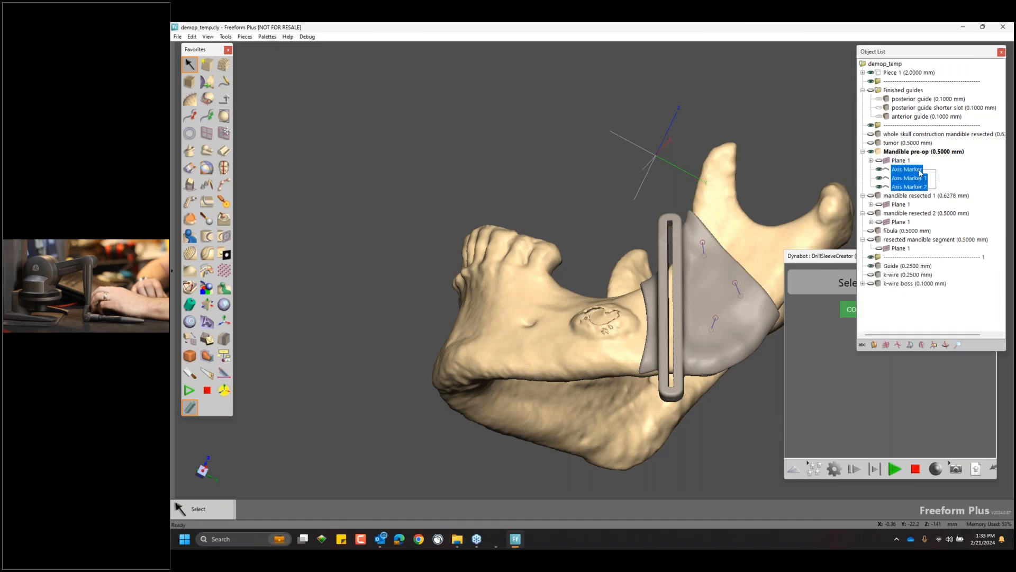
left_click(895, 469)
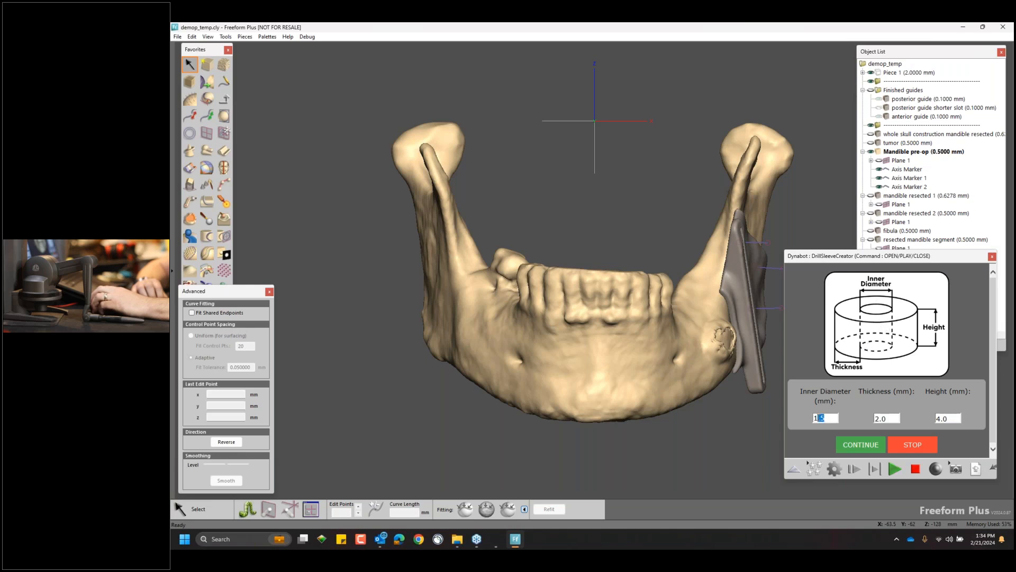
Set the drill sleeve inner diameter to 2 mm and generate the sleeves and wires.
left_click_drag(820, 418, 813, 417)
type("2")
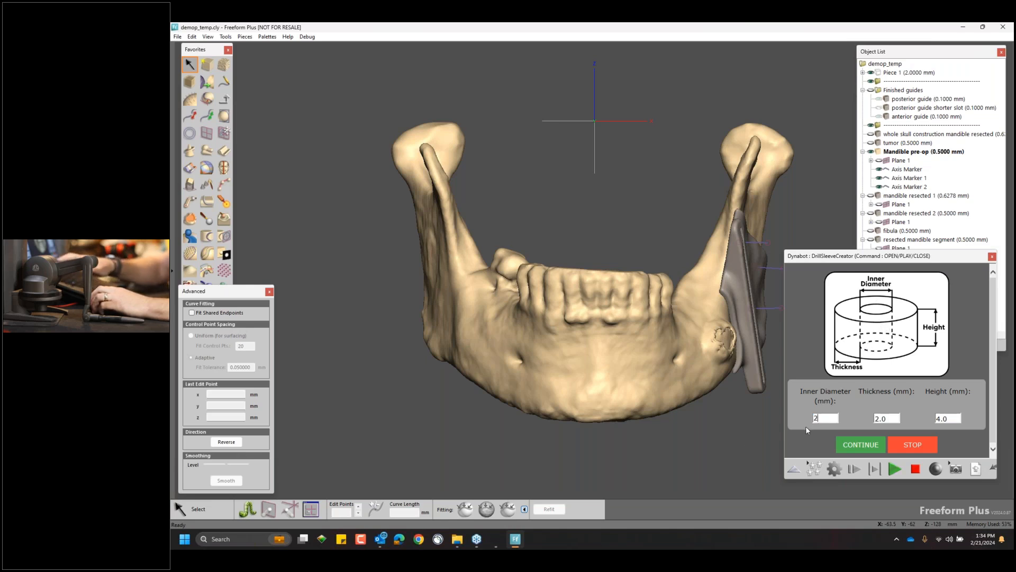
left_click(861, 445)
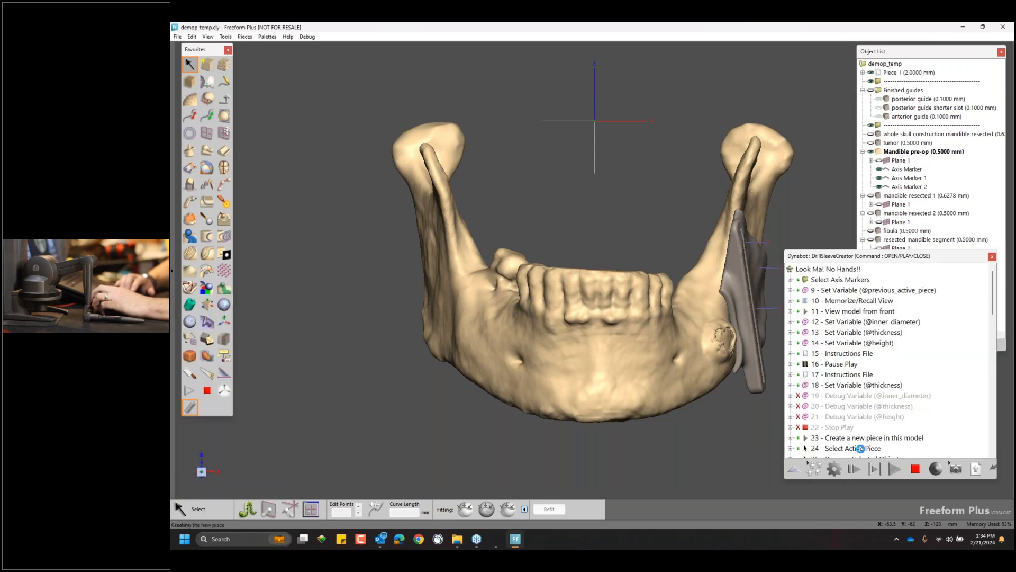
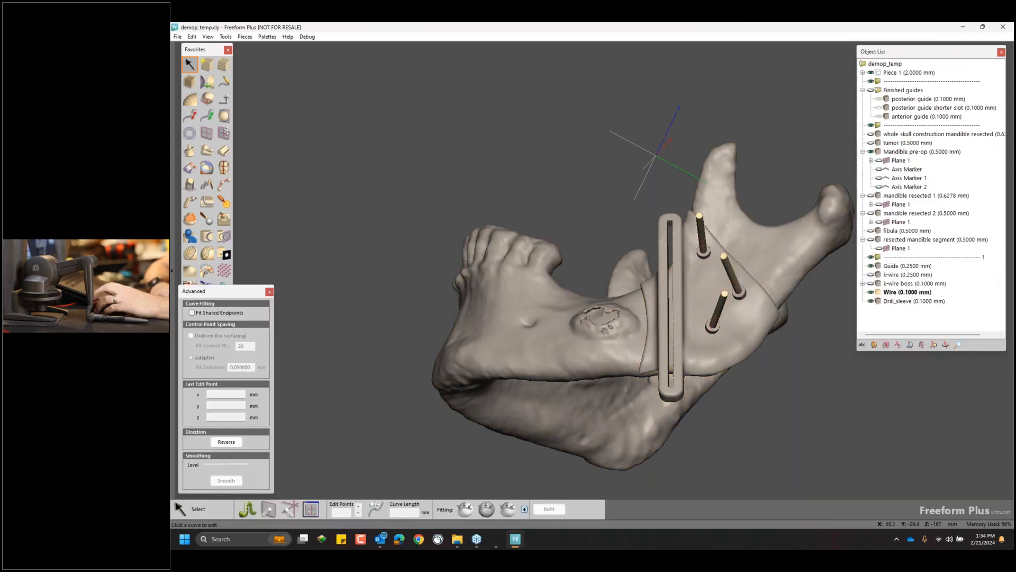
Examine the generated drill sleeves and wires on the guide from several angles, closing the Advanced curve settings.
middle_click_drag(701, 414, 722, 395)
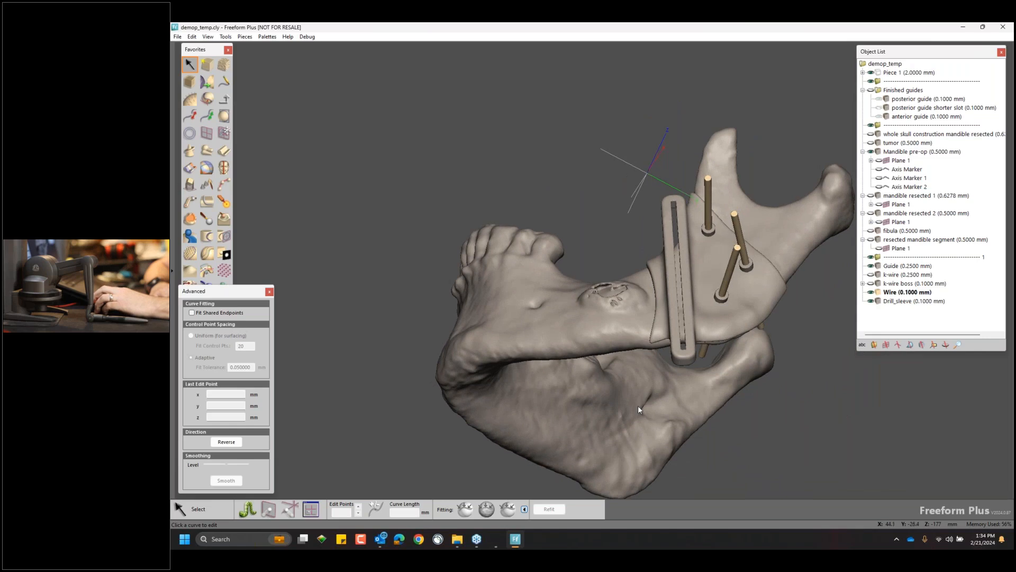
middle_click_drag(653, 340, 649, 382)
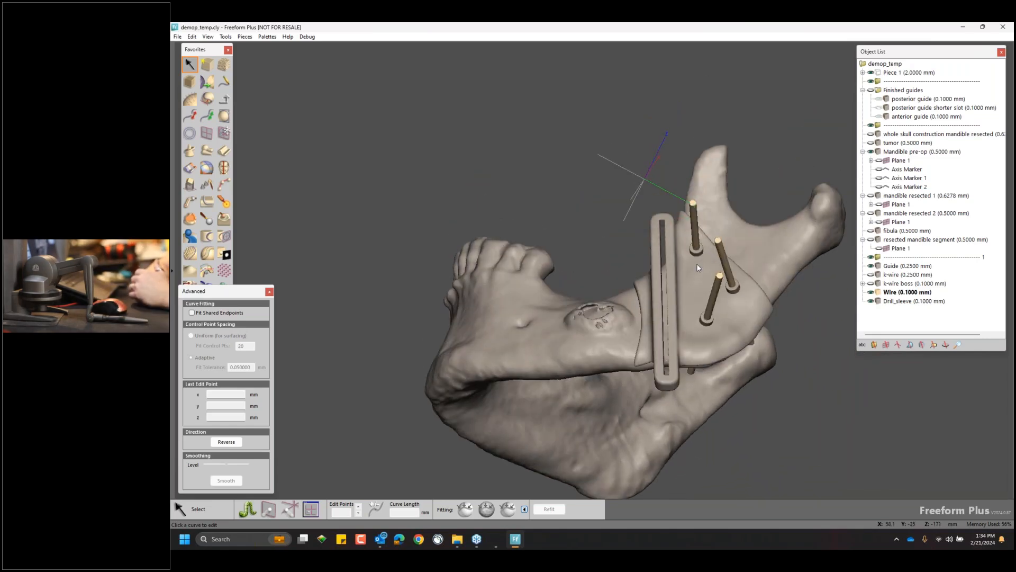
mouse_move(696, 264)
middle_mouse_down()
mouse_move(649, 285)
mouse_move(683, 307)
mouse_move(700, 284)
middle_mouse_up()
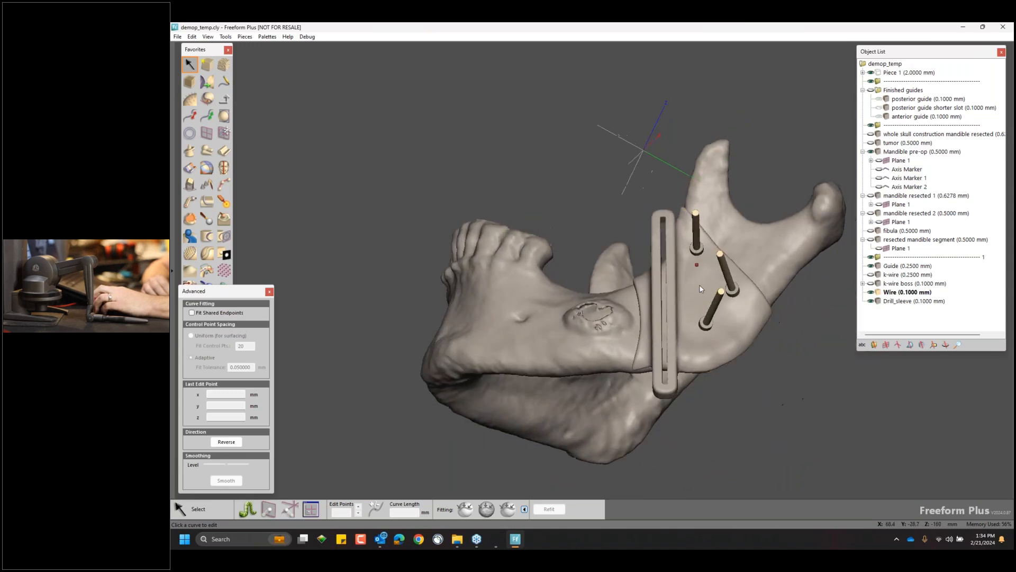
left_click(270, 291)
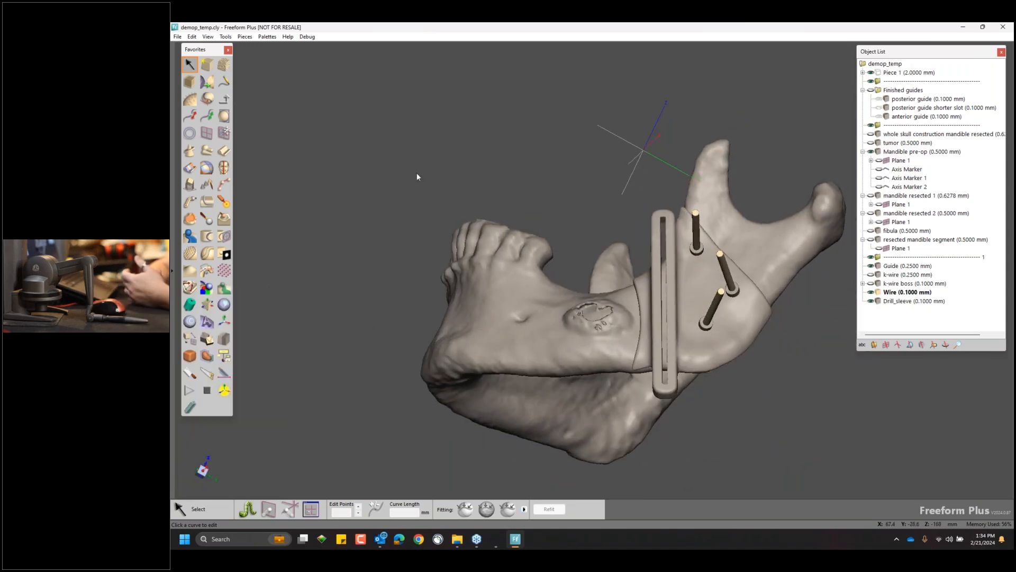
middle_click_drag(576, 217, 953, 465)
middle_click_drag(689, 276, 707, 340)
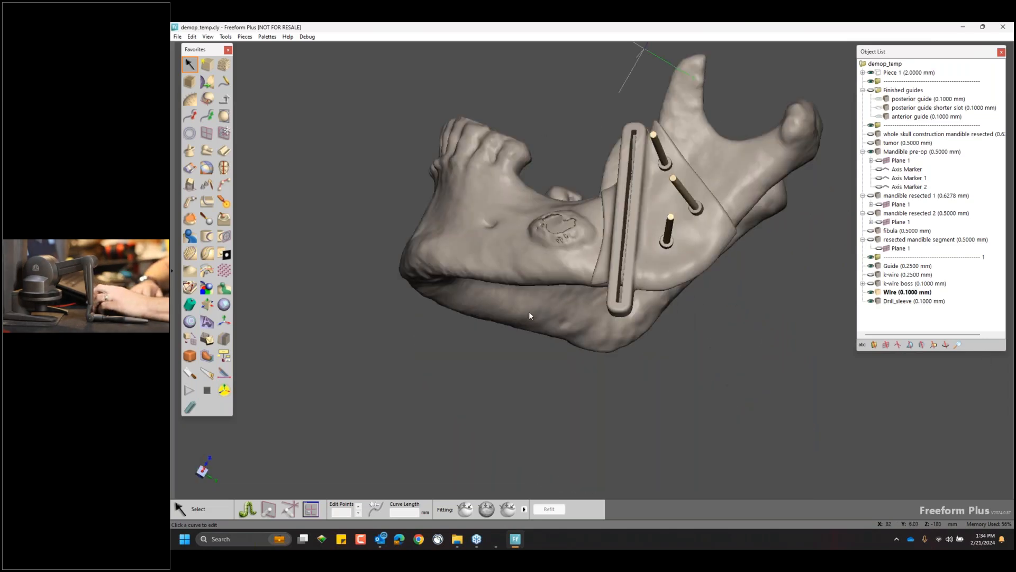
middle_click_drag(532, 312, 693, 161)
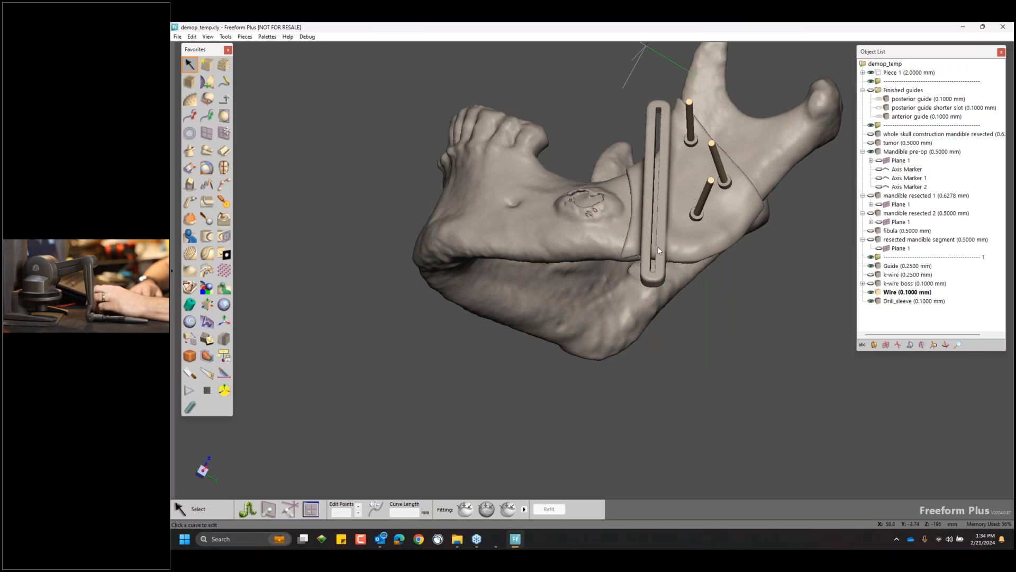
Open the recent model AFO_demo.cly in place of the mandible guide model.
left_click(177, 38)
left_click(192, 37)
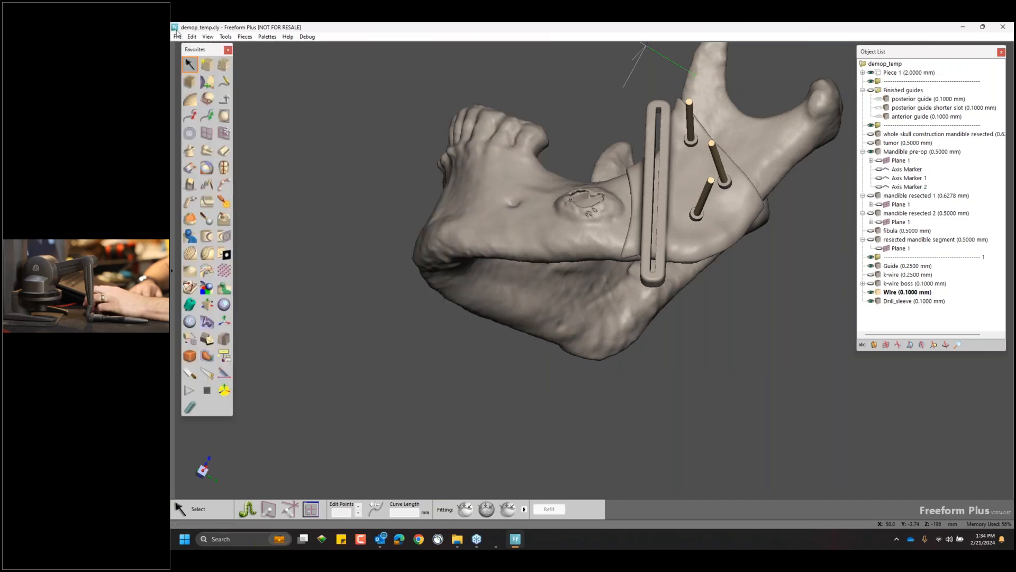
left_click(179, 38)
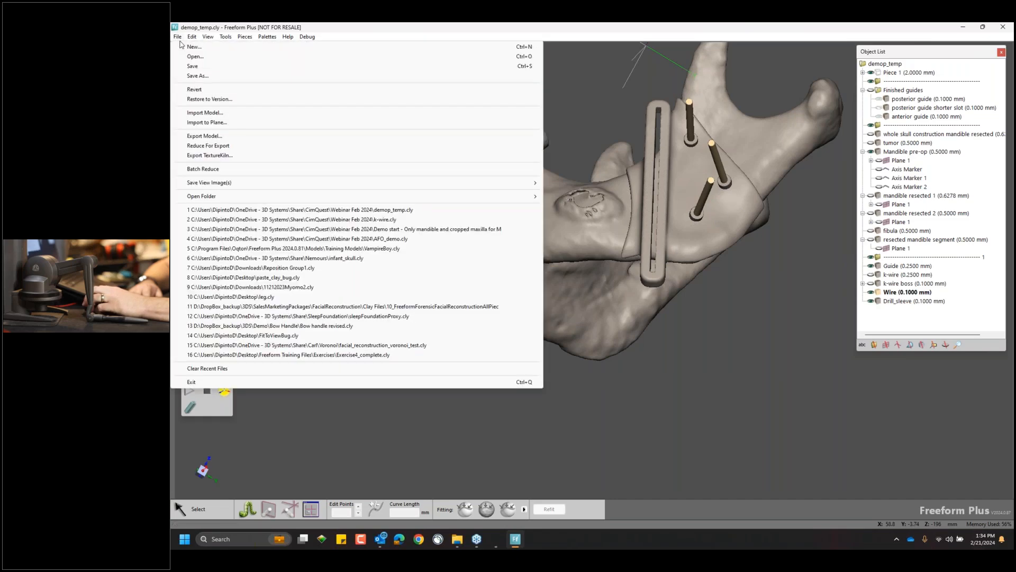
left_click(311, 239)
left_click(594, 297)
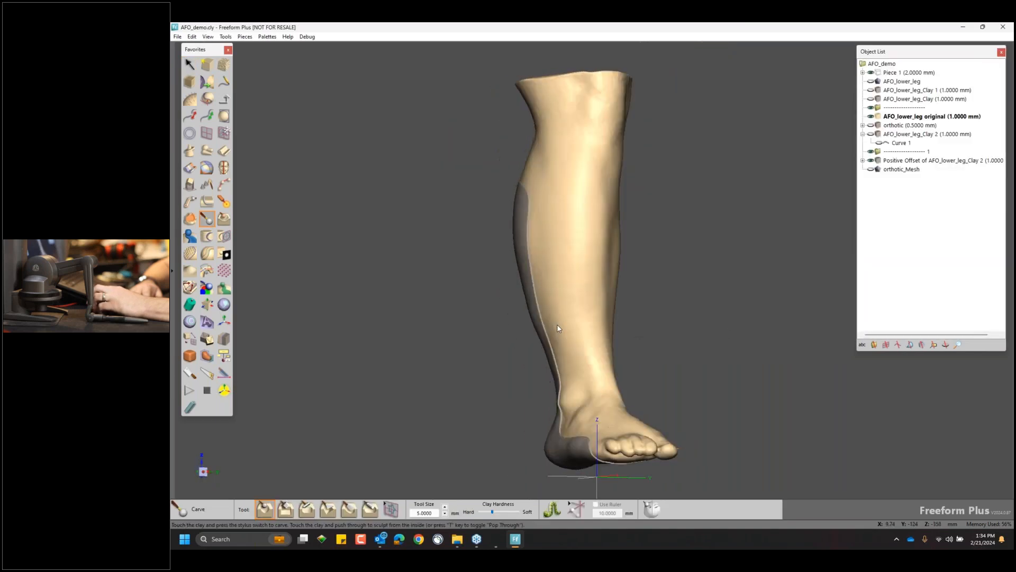
Hide the AFO_lower_leg original clay and the Positive Offset of AFO_lower_leg_Clay 2, and show and select the AFO_lower_leg mesh.
middle_click_drag(577, 172, 672, 212)
middle_click_drag(448, 256, 472, 317)
middle_click_drag(601, 327, 582, 288)
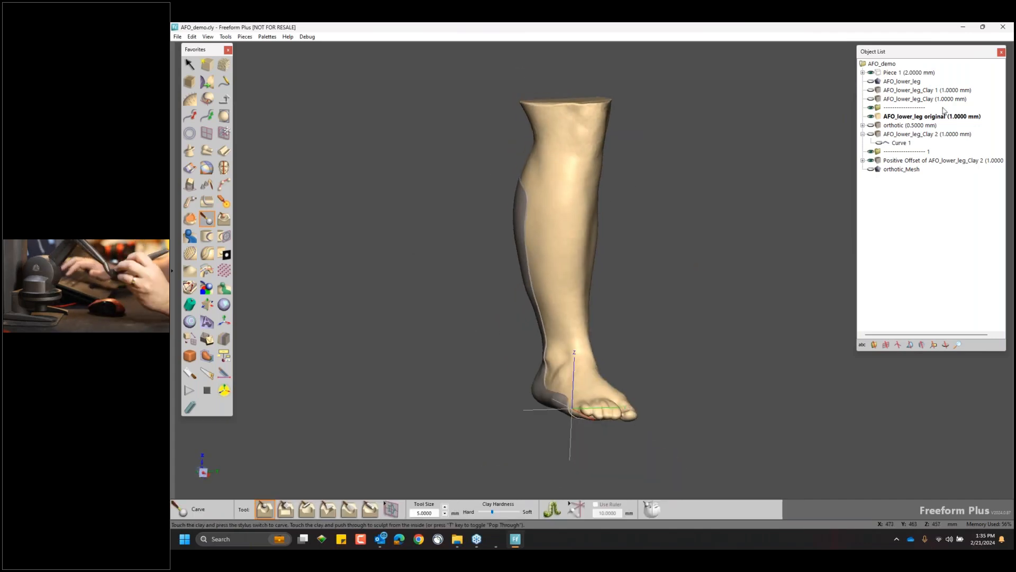
left_click(870, 116)
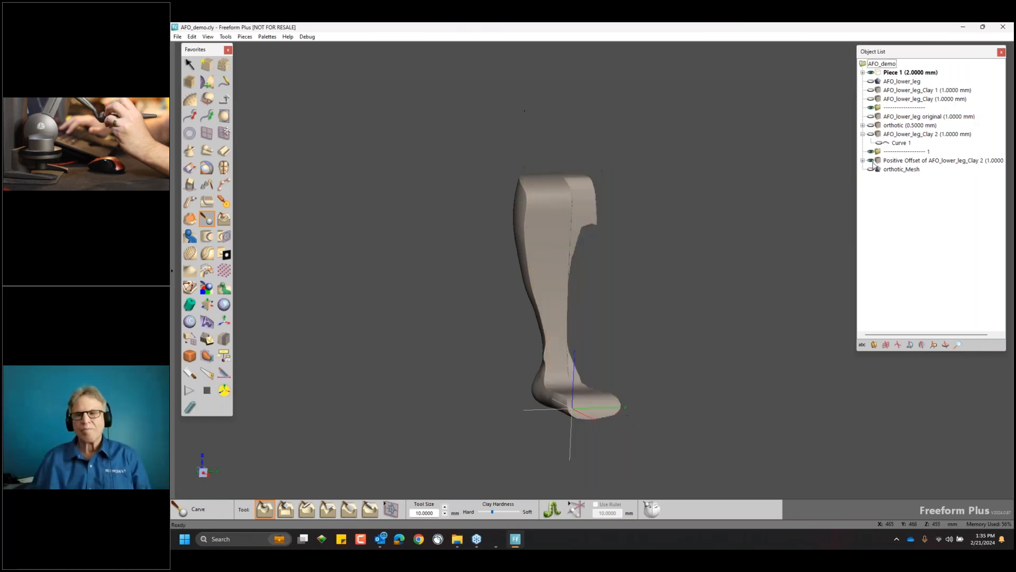
left_click(871, 160)
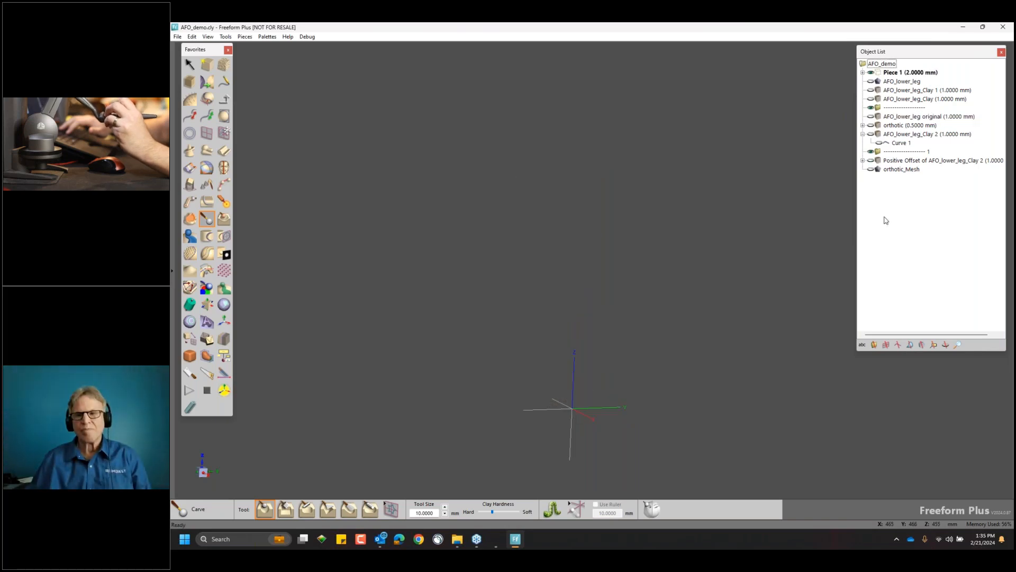
left_click(870, 81)
right_click(887, 81)
left_click(908, 83)
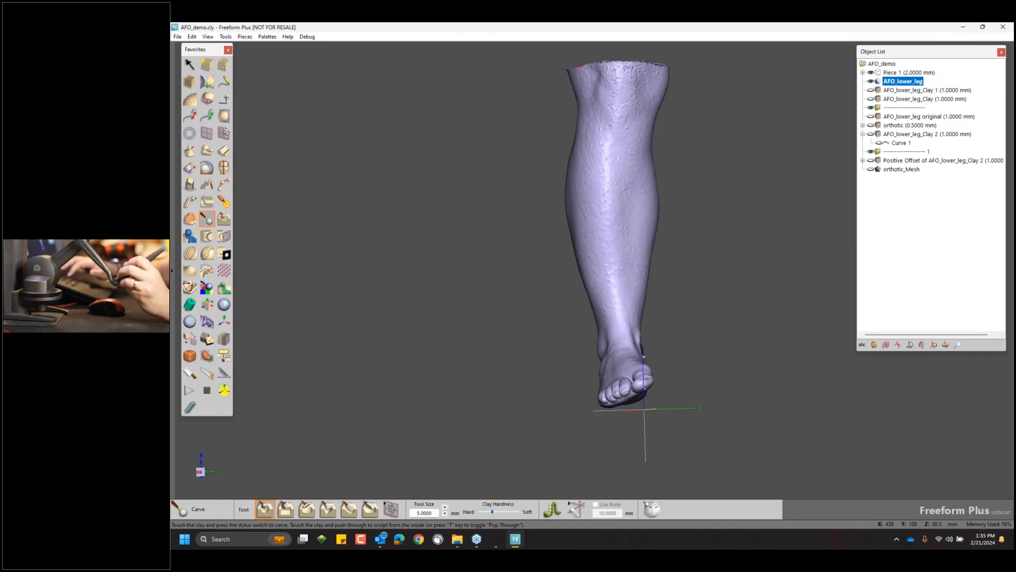
Start Bend and Twist on the AFO_lower_leg mesh and place a narrow bend region around the ankle.
key("space")
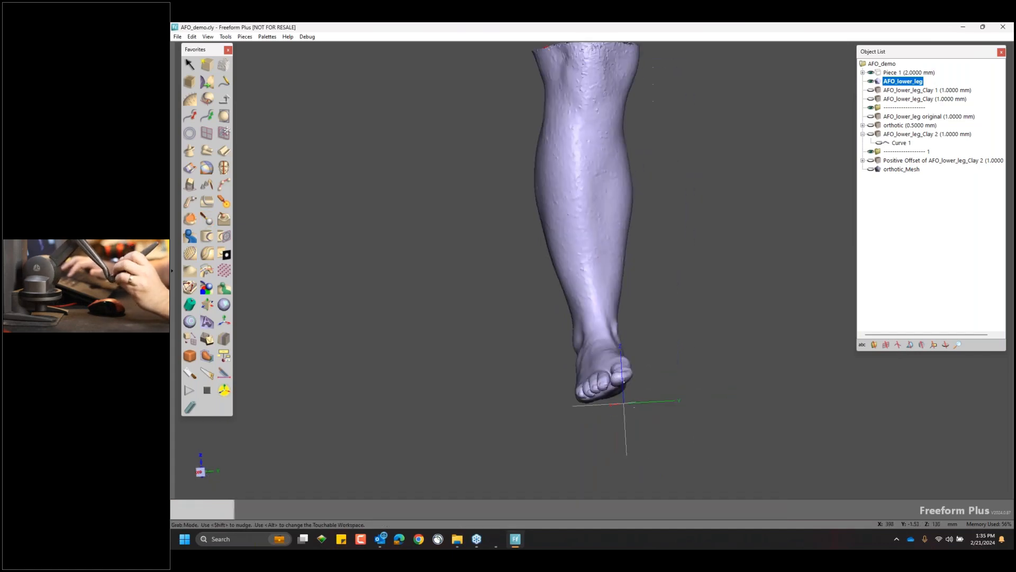
key("space")
key("space")
key("space")
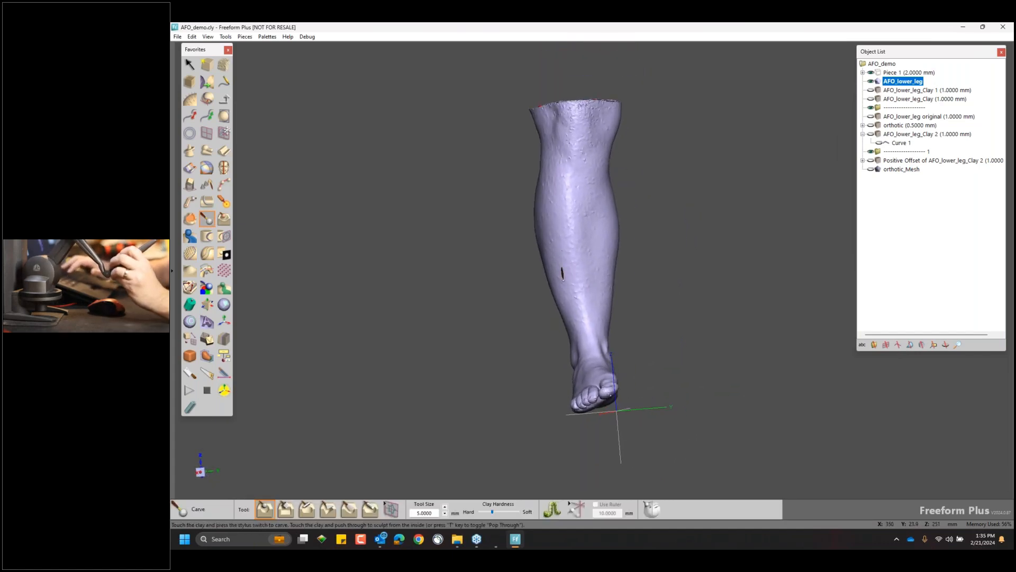
key("Right")
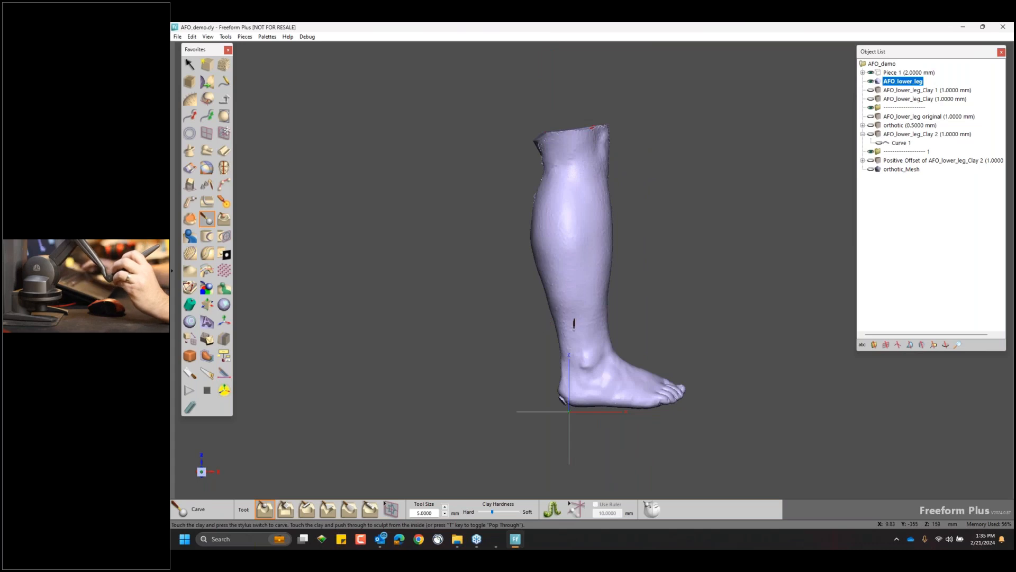
key("Right")
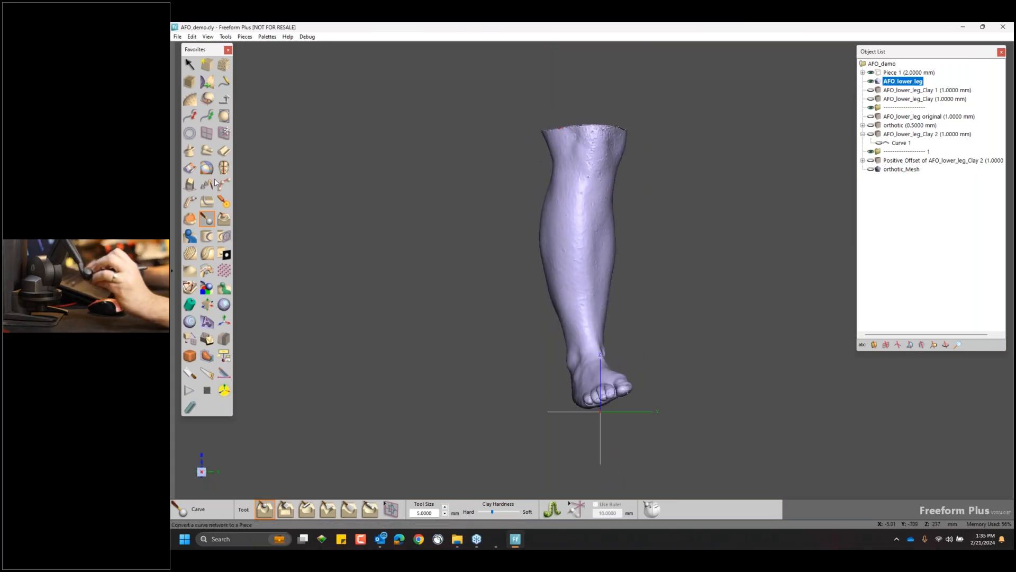
left_click(206, 270)
mouse_move(578, 346)
left_mouse_down()
mouse_move(571, 341)
mouse_move(577, 348)
left_mouse_up()
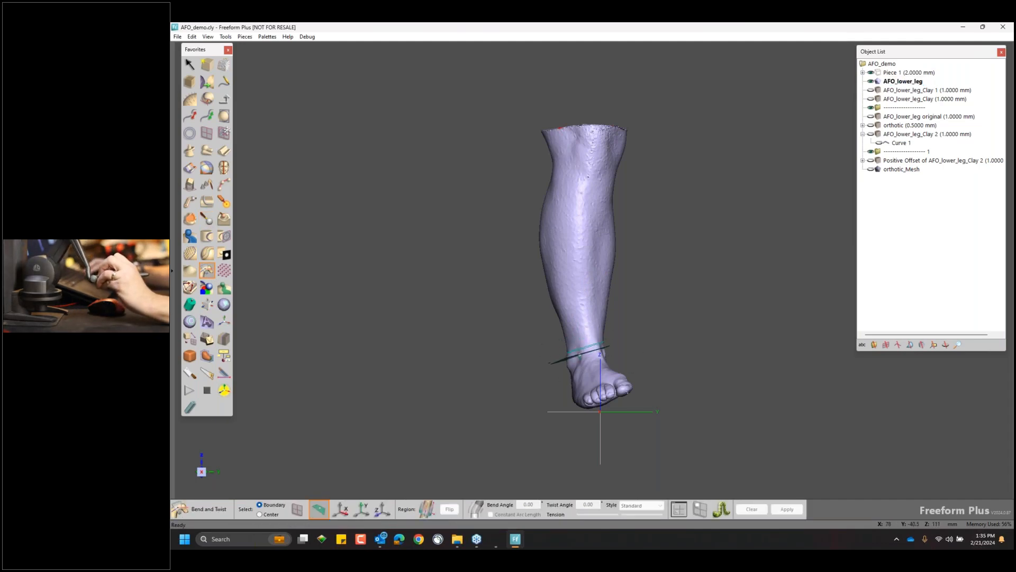
left_click(581, 348)
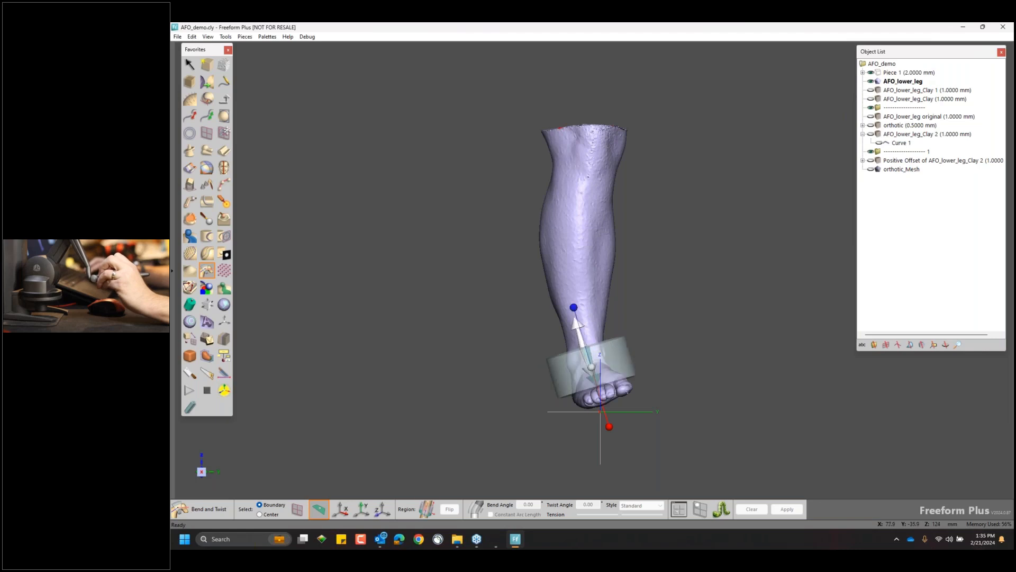
left_click_drag(591, 366, 586, 347)
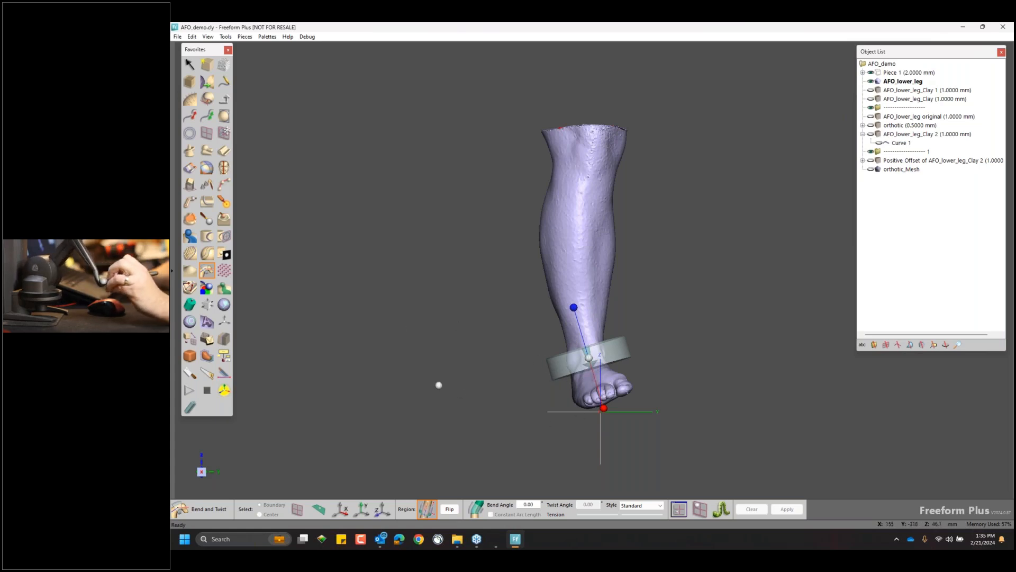
Bend the foot below the ankle region by about 18 degrees, adjusting it in the front and side views.
left_click(475, 511)
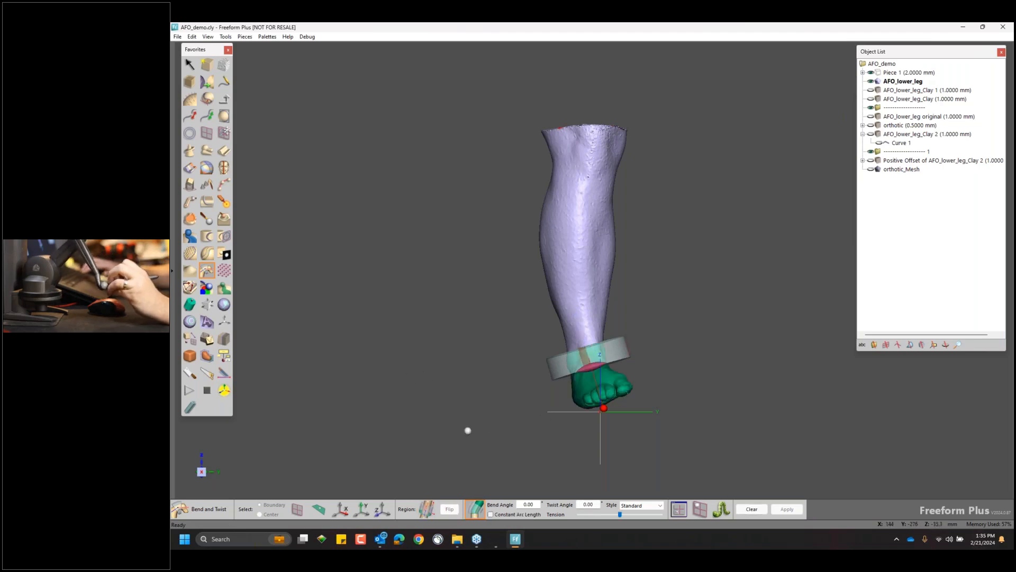
left_click(681, 510)
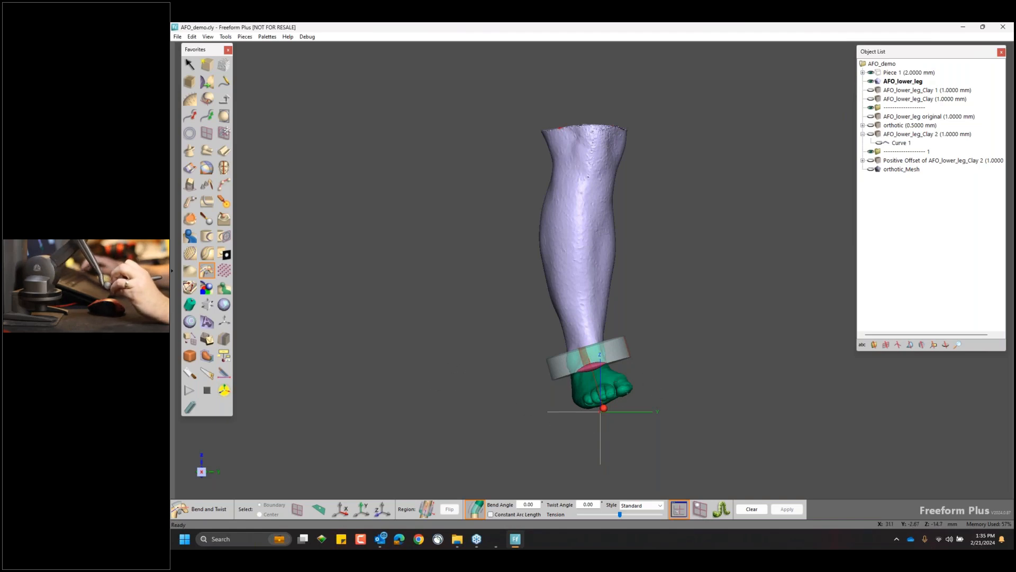
left_click_drag(603, 407, 588, 419)
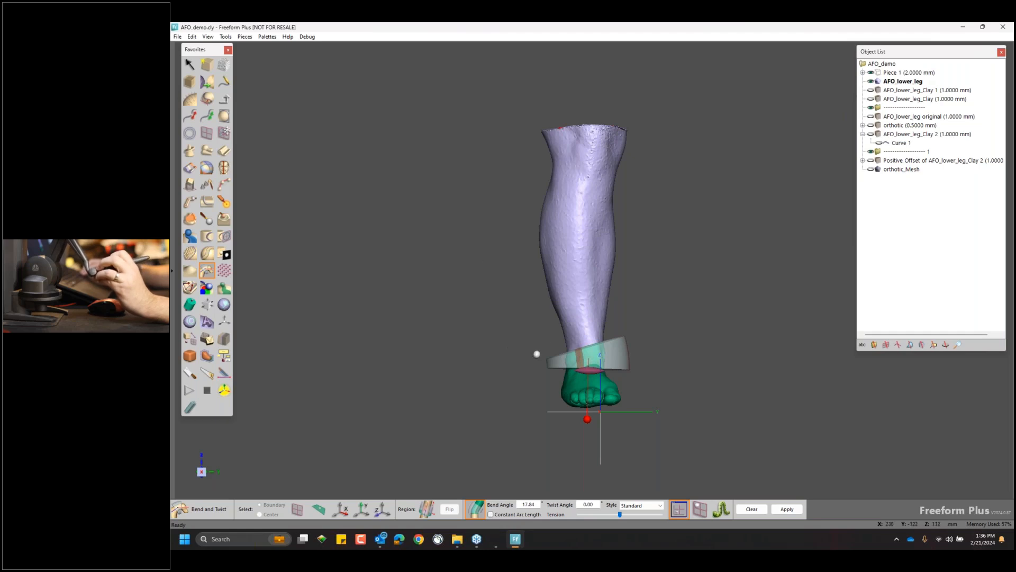
key("Right")
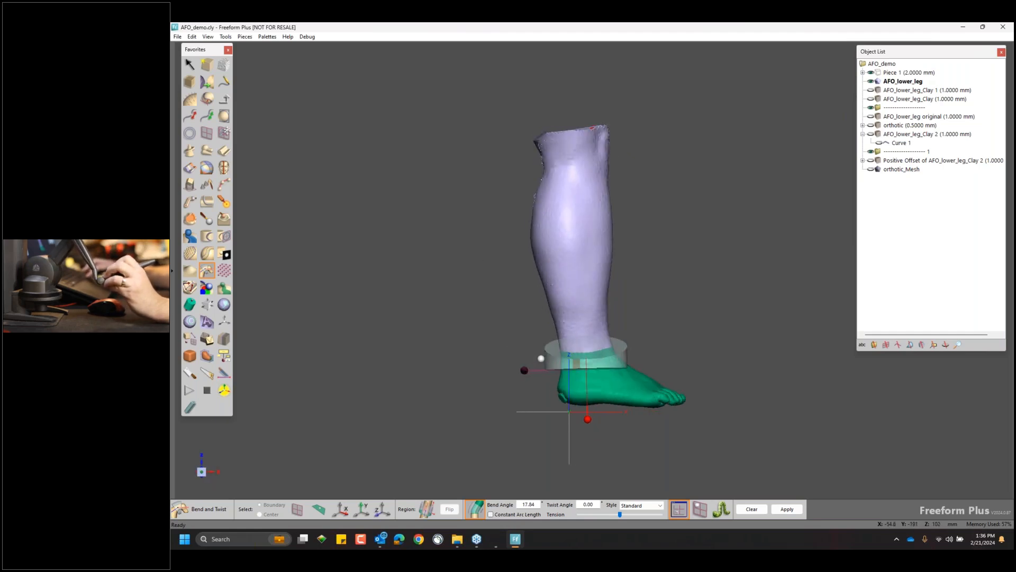
left_click_drag(587, 420, 591, 419)
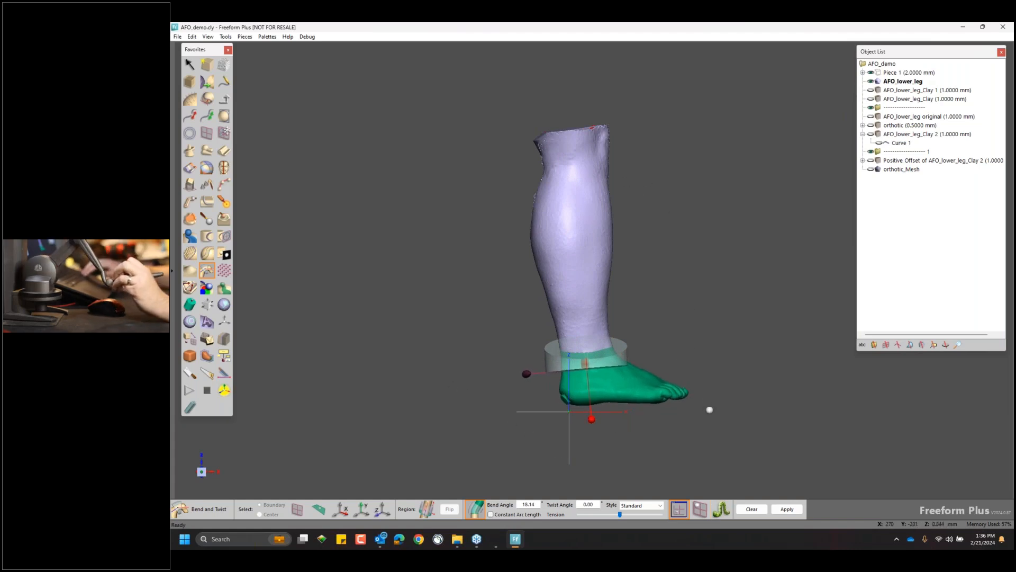
Twist the foot by about -4.23 degrees about the ankle and apply the bend and twist to the mesh.
middle_click_drag(680, 244, 632, 323)
left_click_drag(602, 303, 622, 317)
key("ctrl+z")
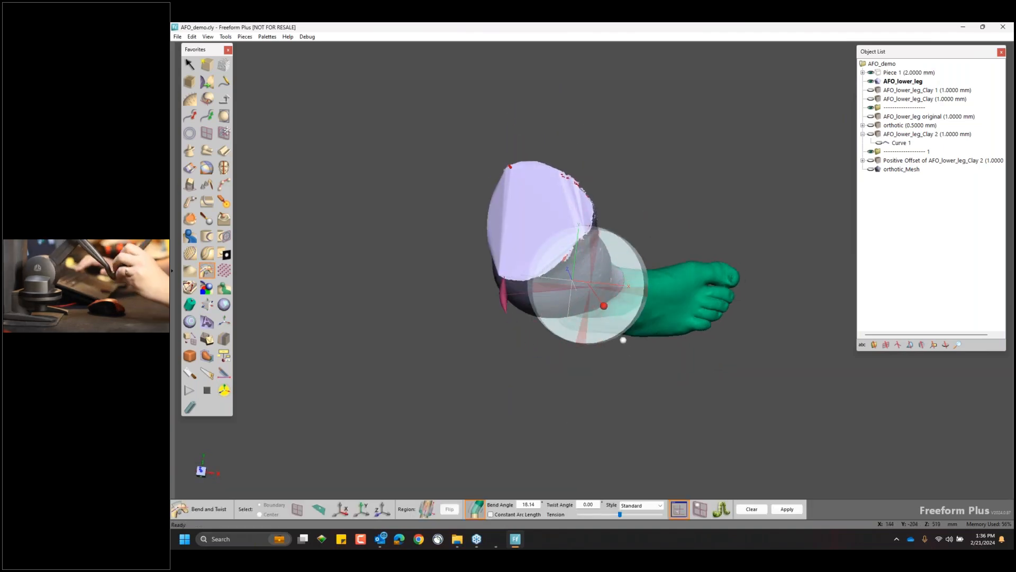
middle_click_drag(623, 340, 465, 265)
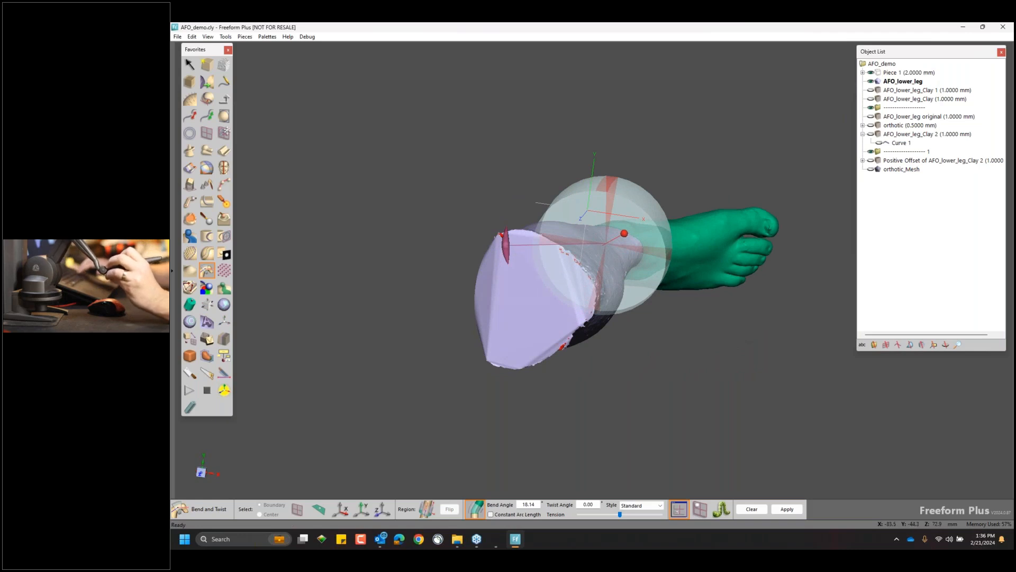
mouse_move(506, 245)
left_mouse_down()
mouse_move(529, 307)
mouse_move(506, 253)
left_mouse_up()
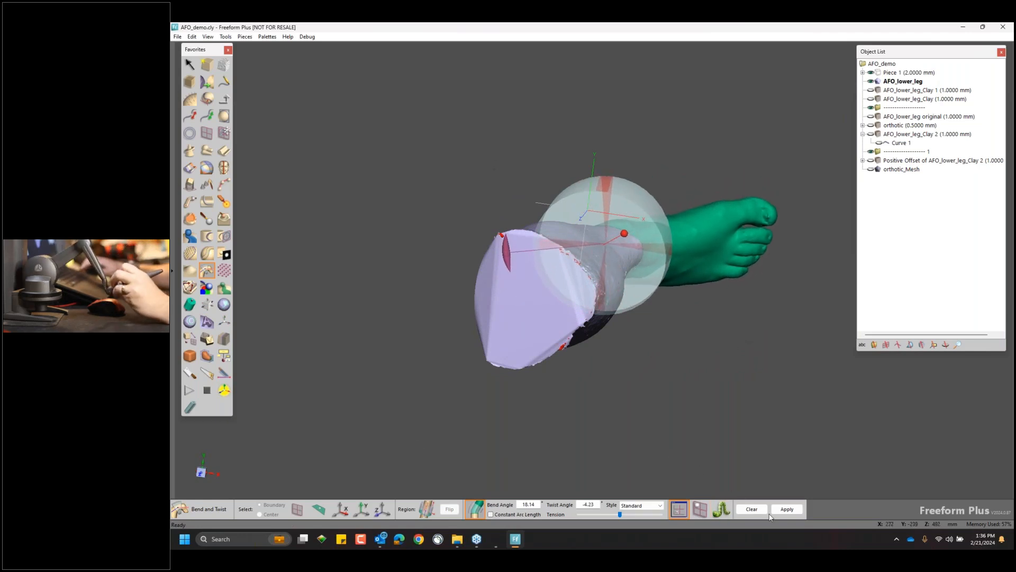
left_click(787, 509)
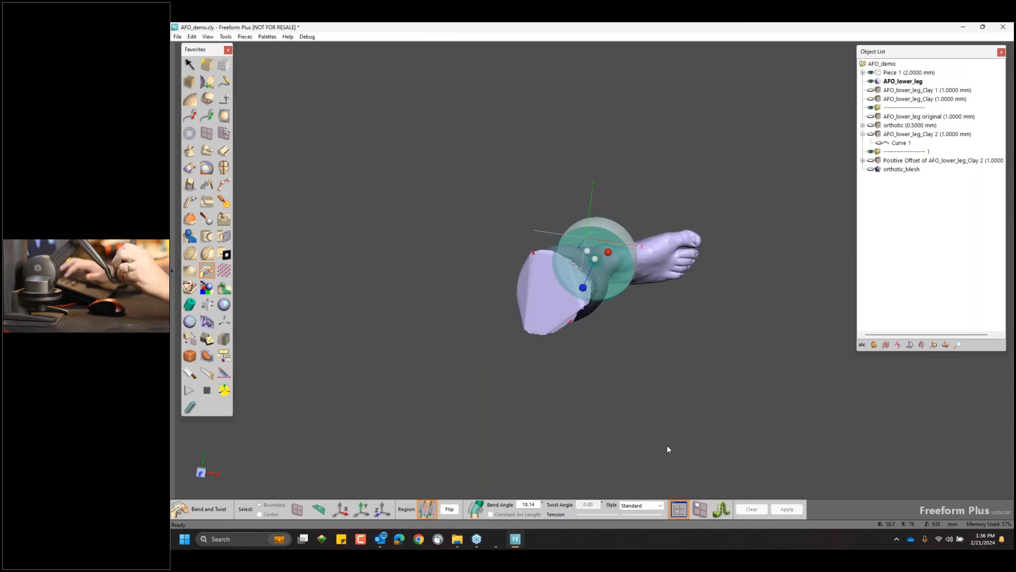
middle_click_drag(592, 349, 428, 210)
key("Escape")
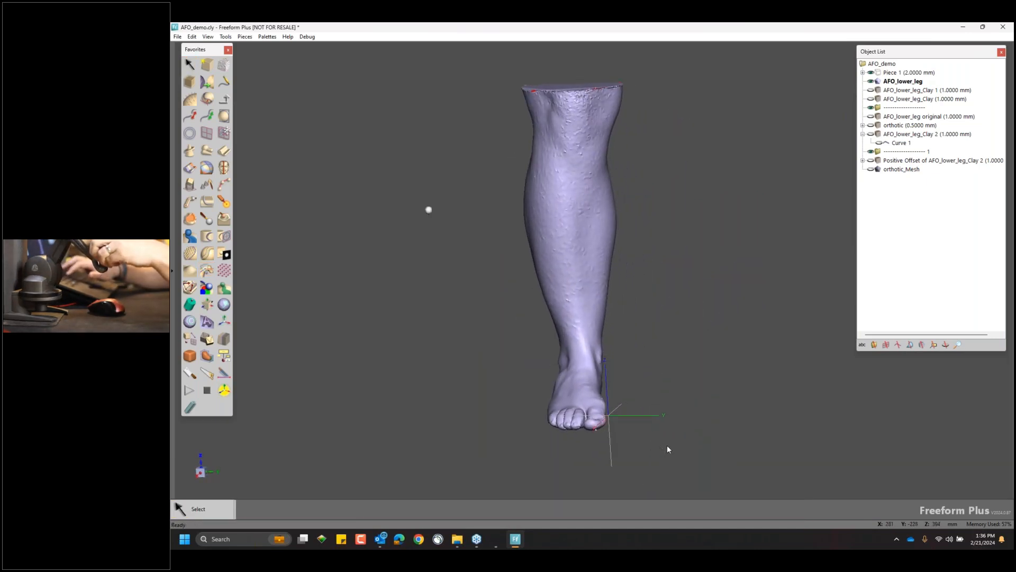
Copy the AFO_lower_leg mesh to clay with Fill Holes, 1 mm edge sharpness, Fill Voids and Keep Origin.
left_click(900, 82)
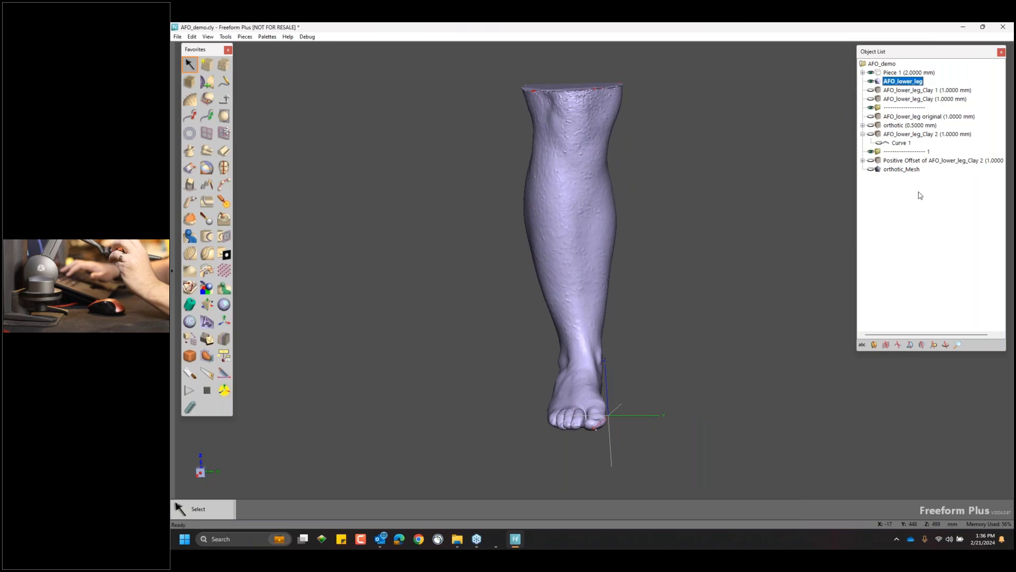
left_click(217, 79)
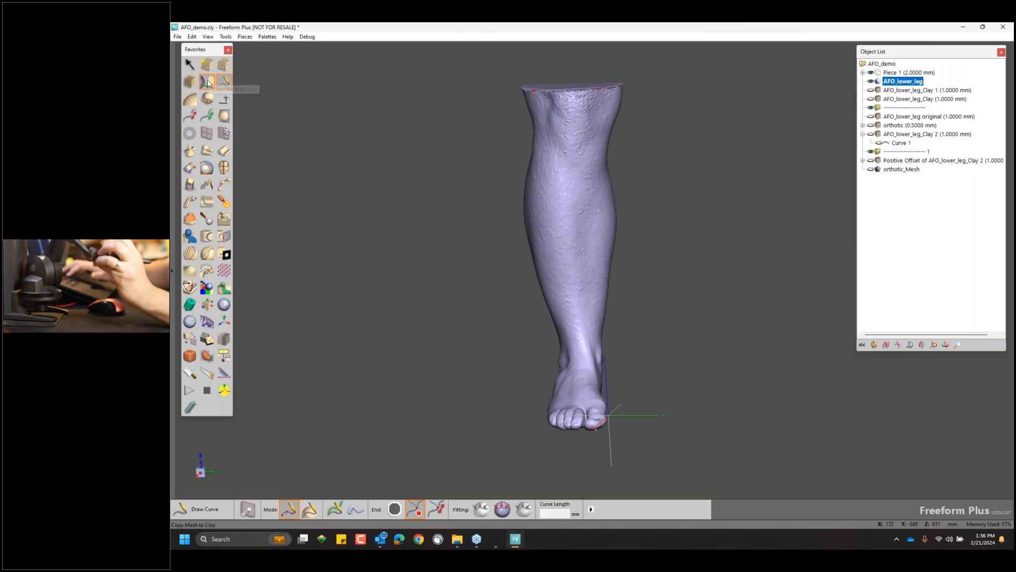
left_click(211, 77)
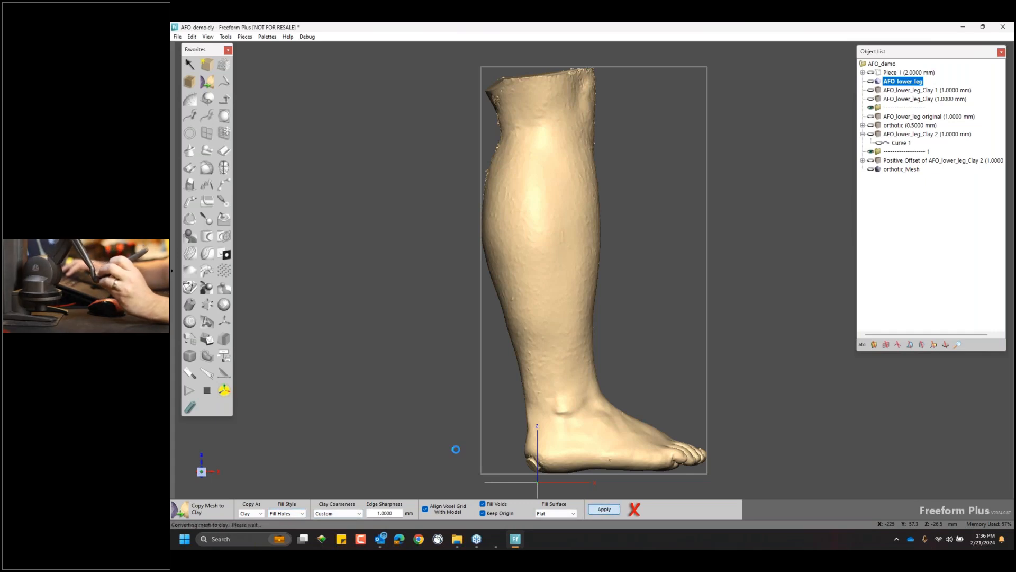
Mark the round bump on the heel with a 59 mm Smooth Area brush, feather the selection and defeature it.
mouse_move(502, 255)
middle_mouse_down()
mouse_move(484, 249)
mouse_move(452, 291)
middle_mouse_up()
mouse_move(498, 136)
middle_mouse_down()
mouse_move(490, 149)
mouse_move(545, 167)
middle_mouse_up()
middle_click_drag(547, 416, 570, 261)
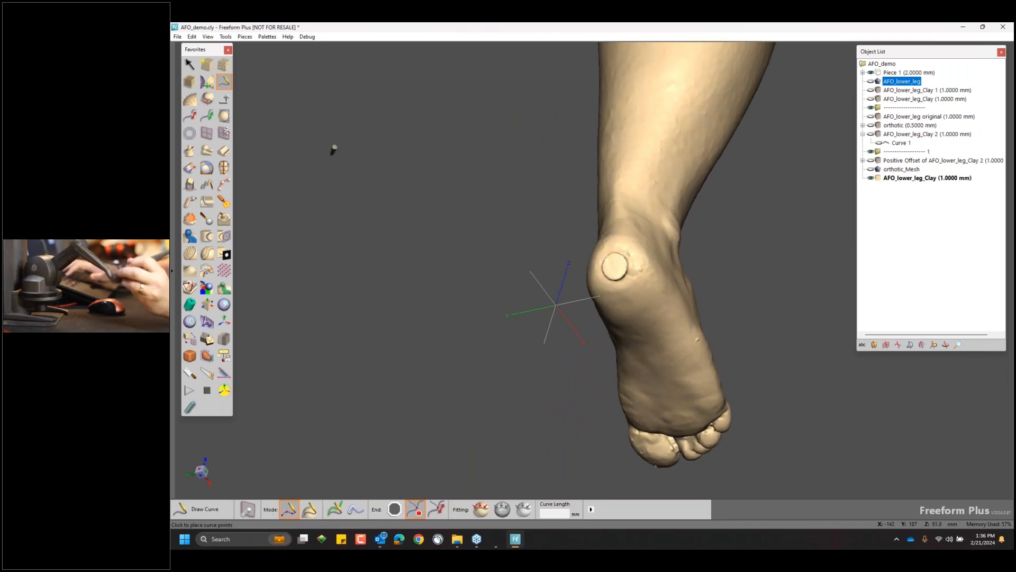
left_click(190, 219)
key("plus")
key("plus")
key("plus")
key("plus")
key("plus")
key("plus")
key("plus")
key("plus")
key("plus")
key("plus")
key("plus")
key("plus")
key("plus")
key("plus")
key("plus")
key("plus")
key("plus")
key("plus")
key("plus")
key("plus")
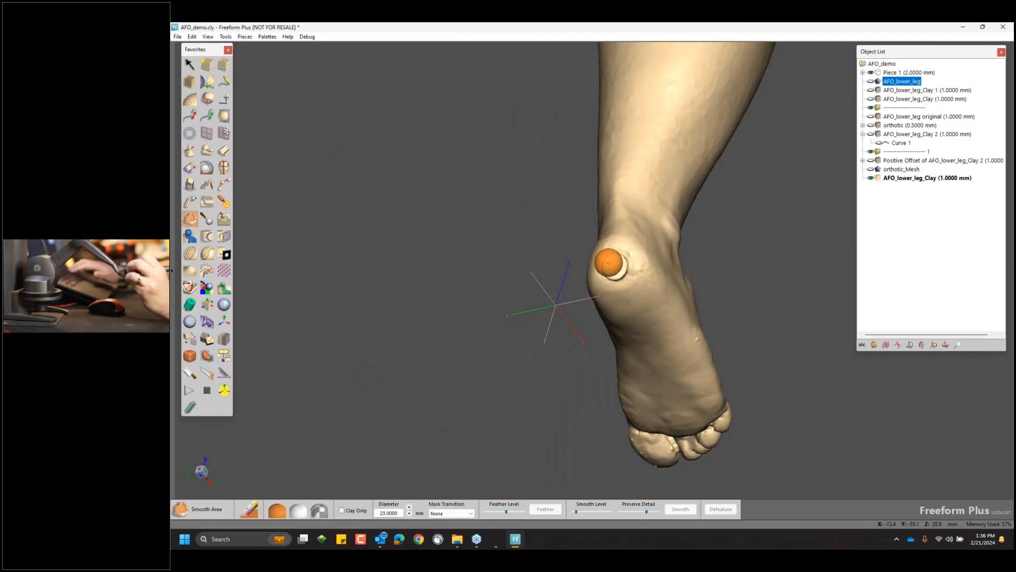
left_click(617, 266)
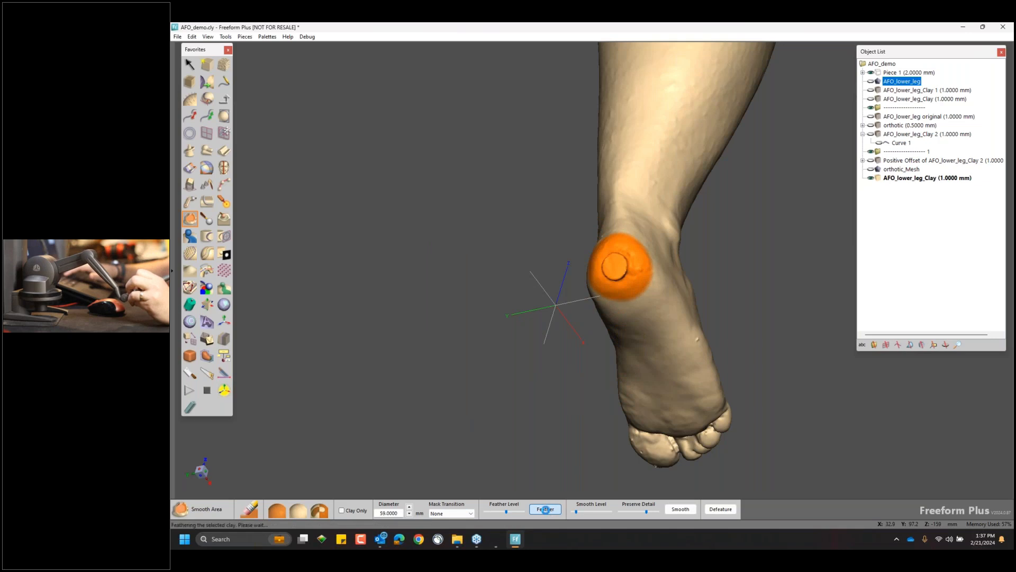
left_click(711, 512)
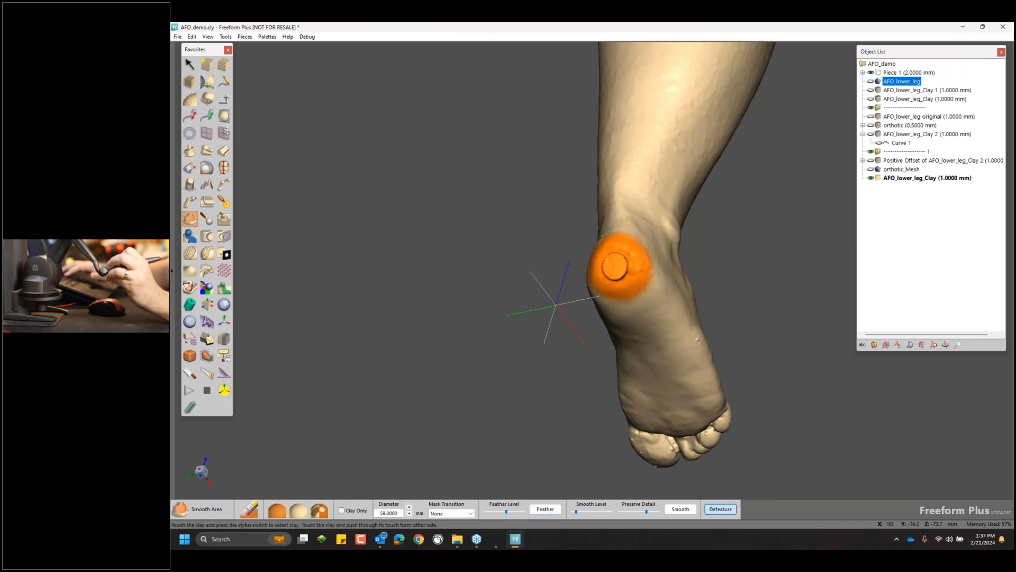
key("Home")
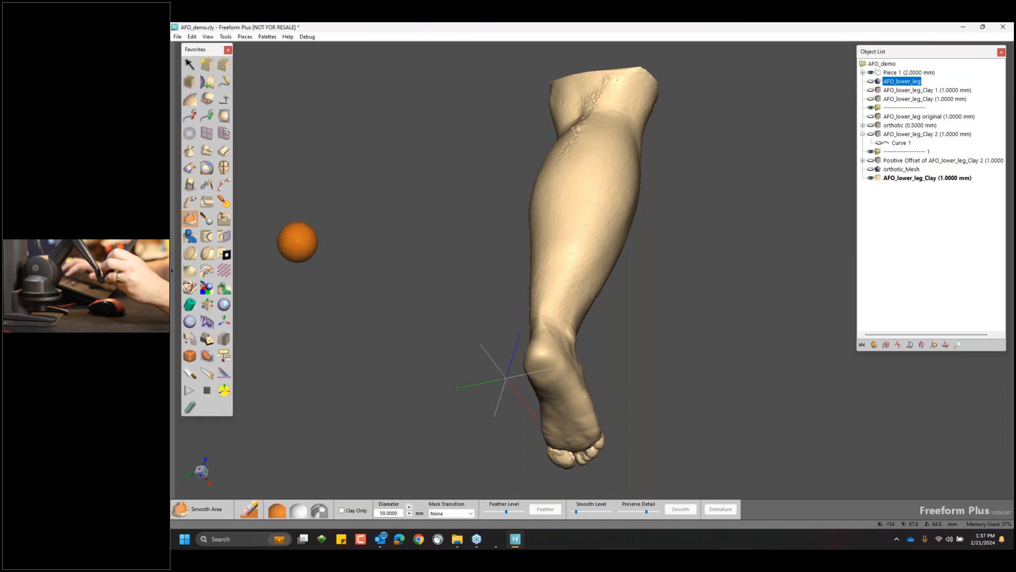
Switch to the Hot Wax tool at the foot and set its tool size to 21 mm.
left_click(224, 202)
middle_click_drag(473, 360, 665, 306)
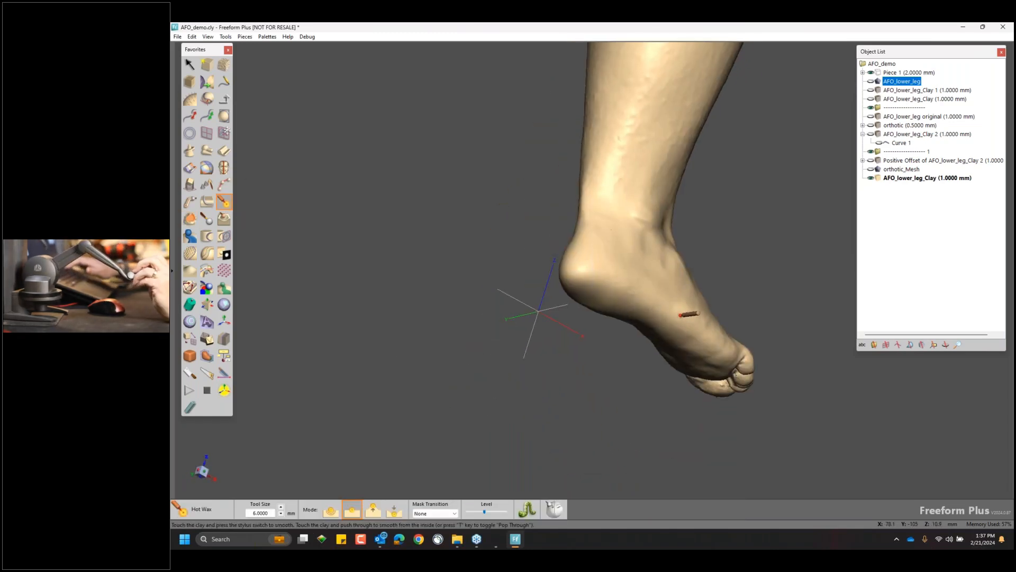
key("plus")
key("plus")
key("plus")
key("plus")
key("plus")
key("plus")
key("plus")
key("plus")
key("plus")
key("plus")
key("plus")
key("plus")
key("plus")
key("plus")
key("plus")
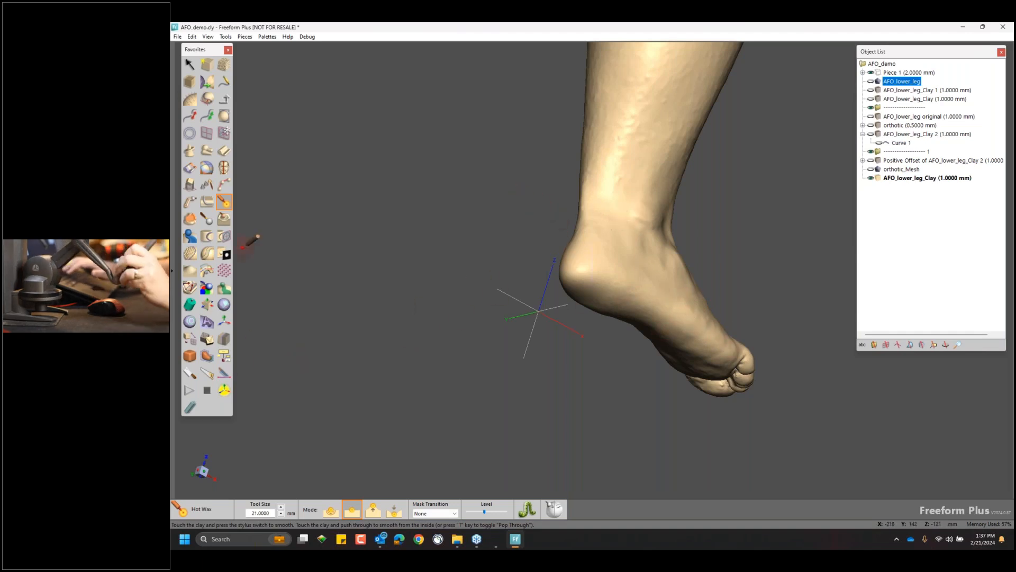
Select the entire lower leg clay with Smooth Area, raise the Smooth Level to mid-range and smooth the whole surface.
left_click(189, 218)
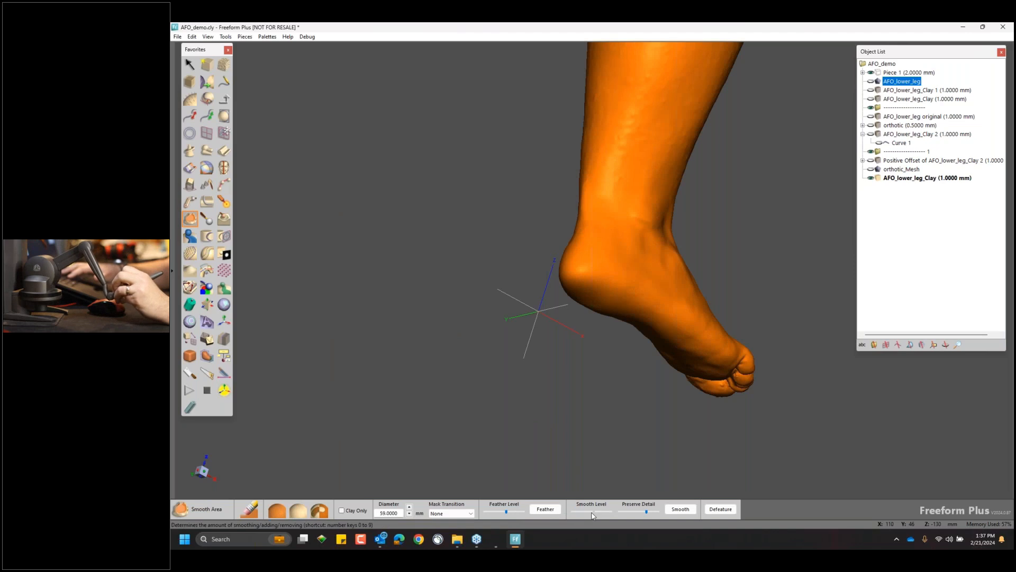
left_click(674, 510)
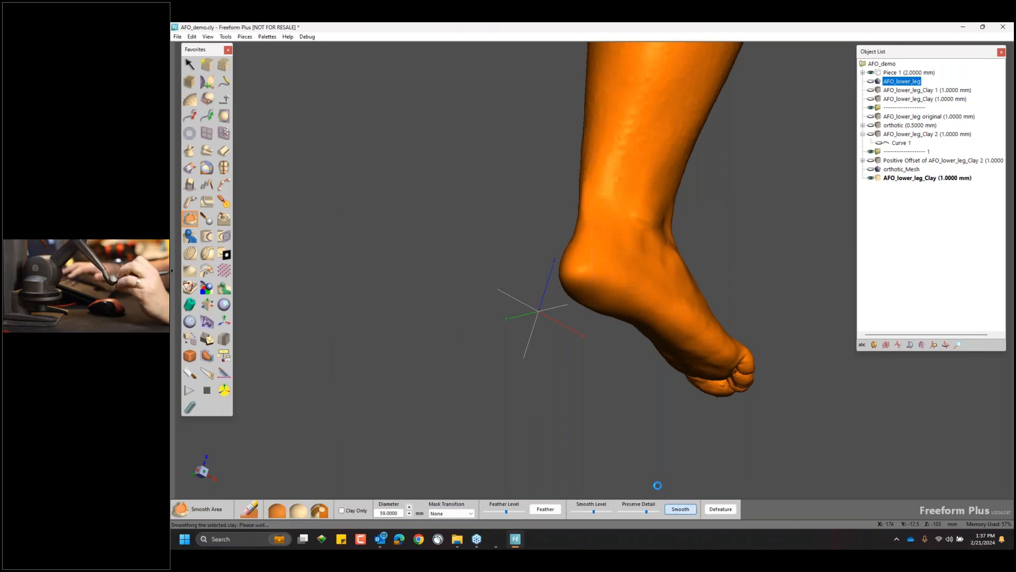
key("Escape")
middle_click_drag(500, 255, 444, 312)
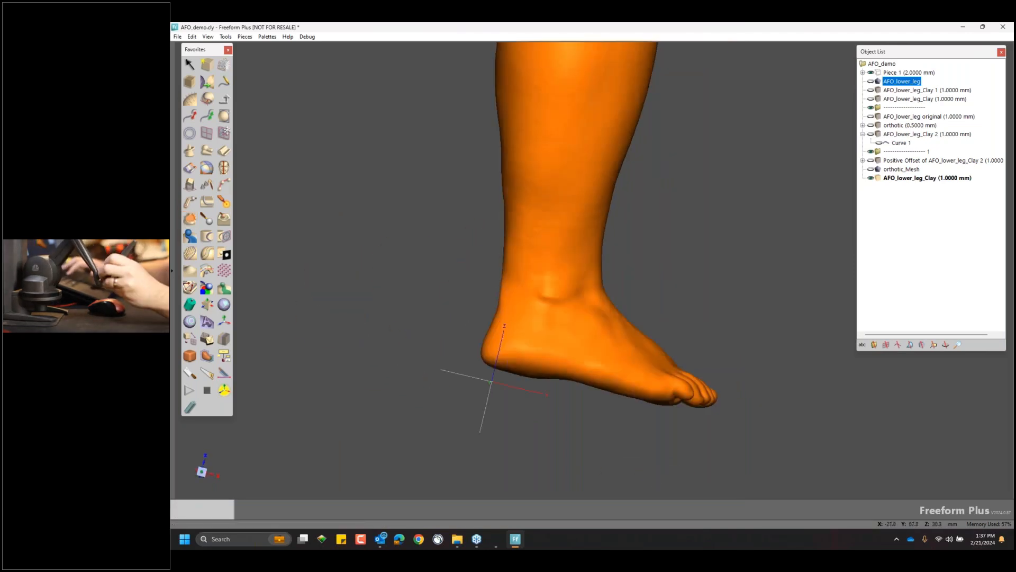
mouse_move(556, 286)
middle_mouse_down()
mouse_move(503, 289)
mouse_move(582, 312)
middle_mouse_up()
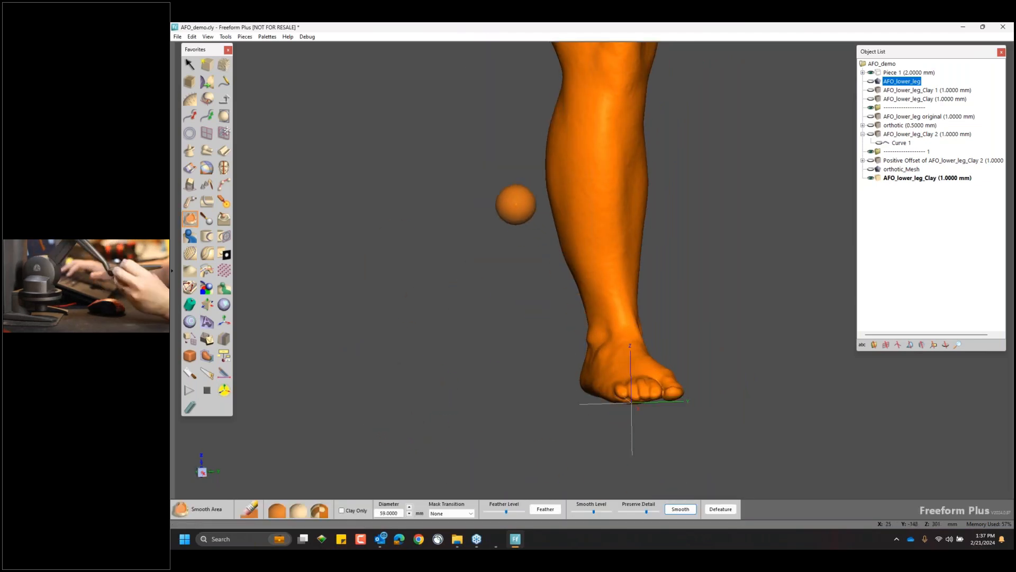
Leave the Smooth Area tool and set up Draw Curve with fitting to the clay surface enabled.
middle_click_drag(476, 234, 409, 274)
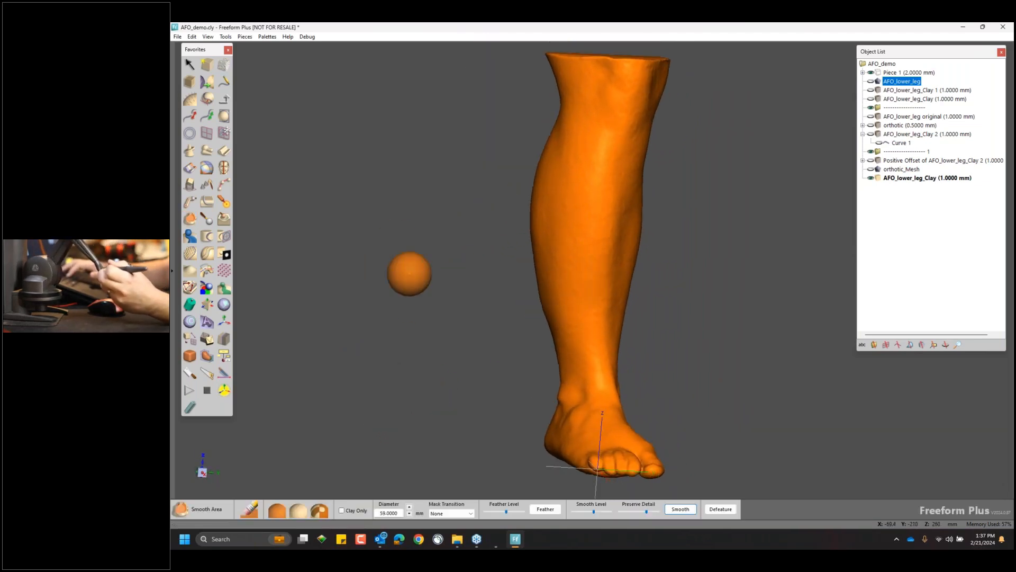
key("Escape")
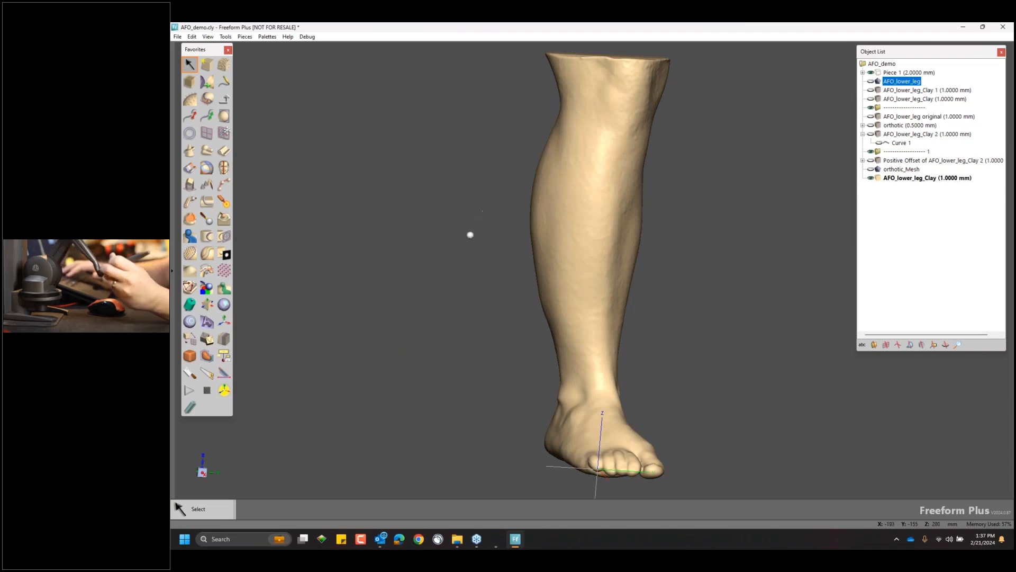
middle_click_drag(467, 272, 439, 188)
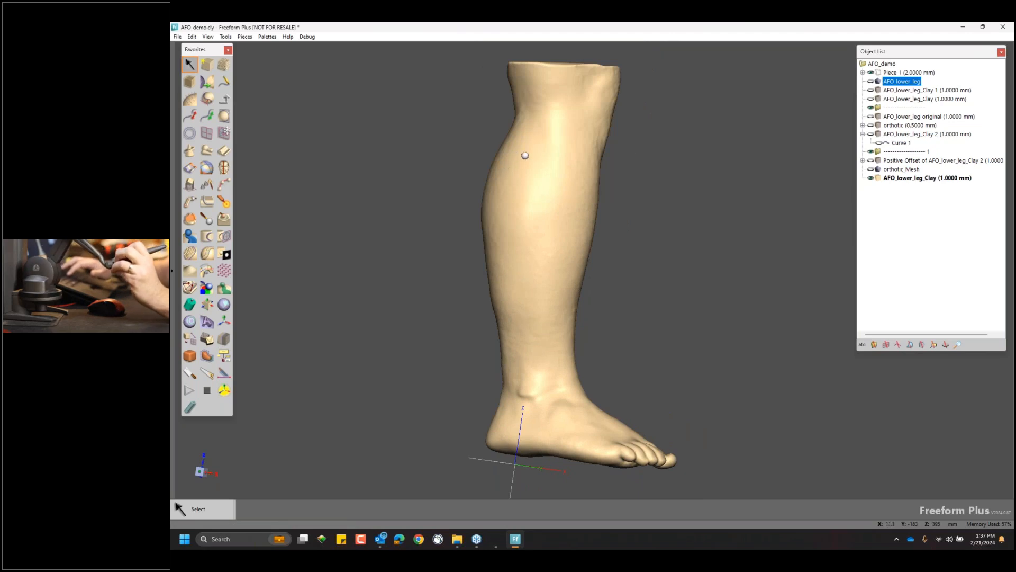
middle_click_drag(490, 231, 525, 193)
middle_click_drag(465, 265, 445, 299)
middle_click_drag(689, 248, 368, 281)
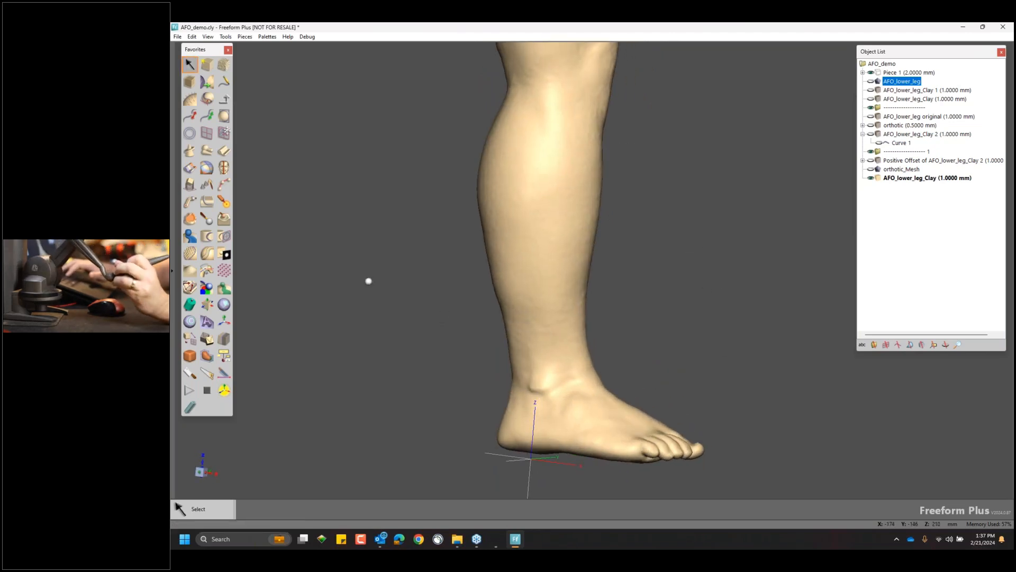
left_click(224, 82)
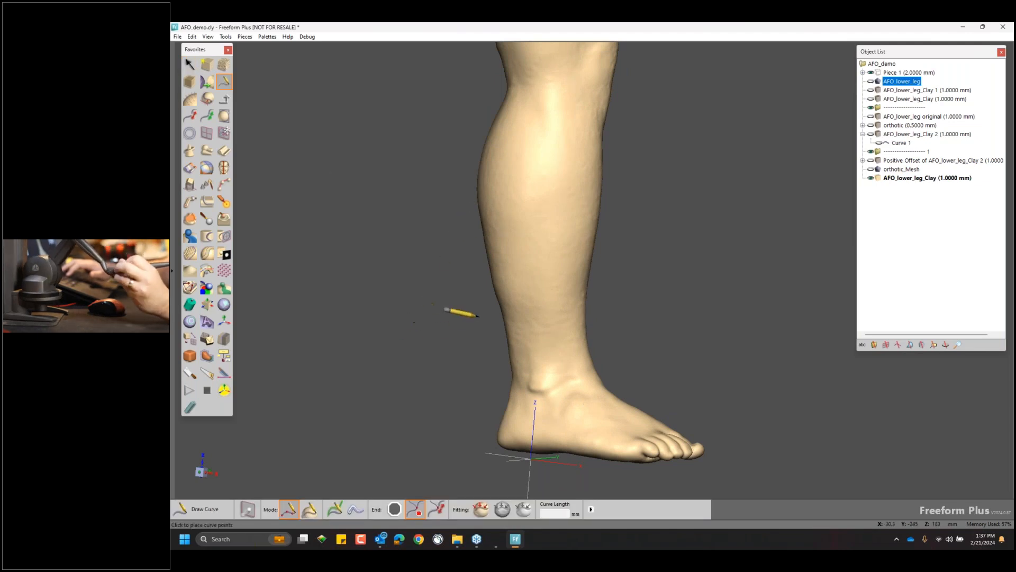
middle_click_drag(479, 316, 450, 313)
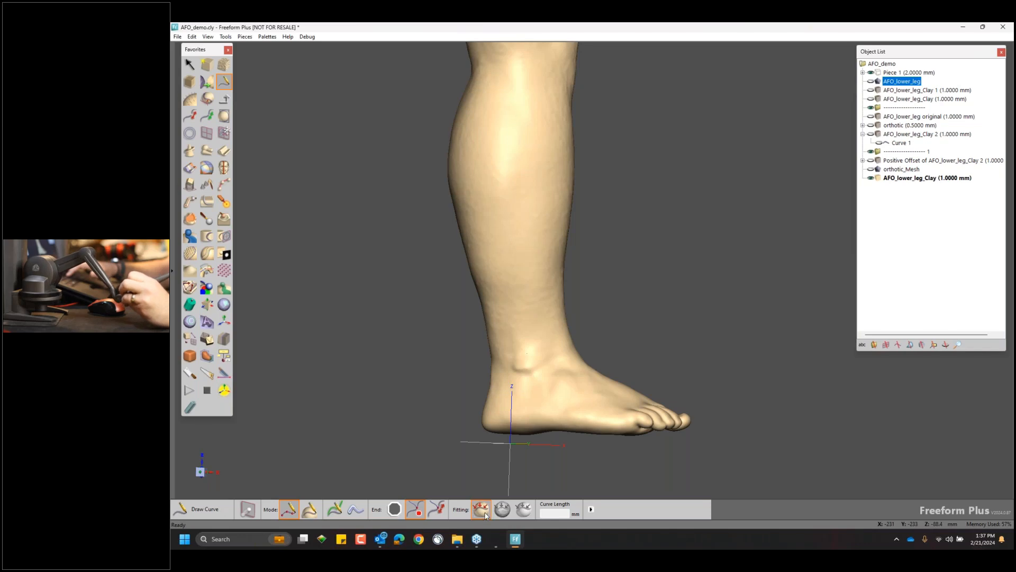
middle_click_drag(412, 307, 574, 359)
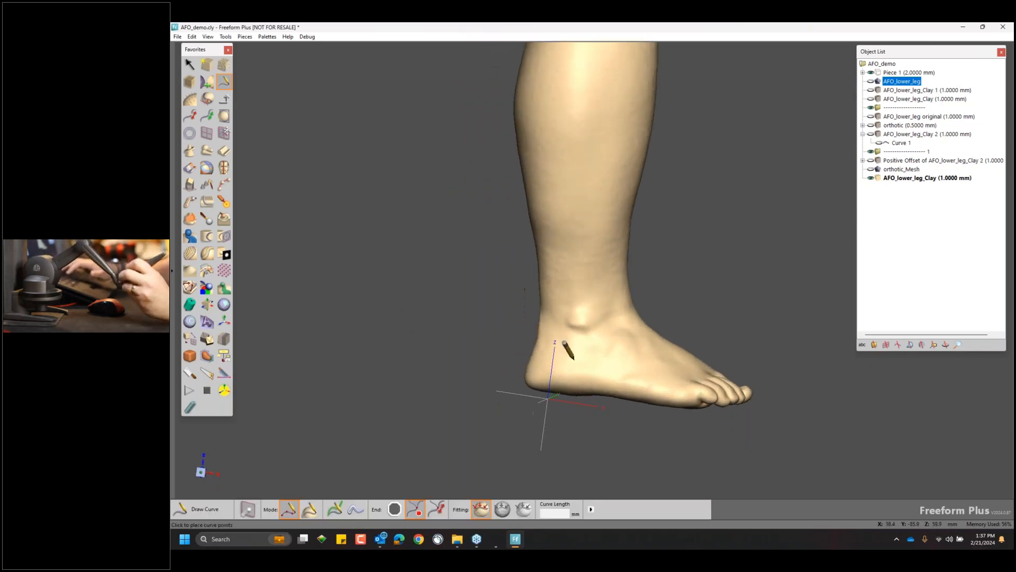
Try drawing a closed curve from the outer ankle up around the upper calf, down the inner leg and around the heel, and undo it.
left_click(616, 365)
left_click(584, 355)
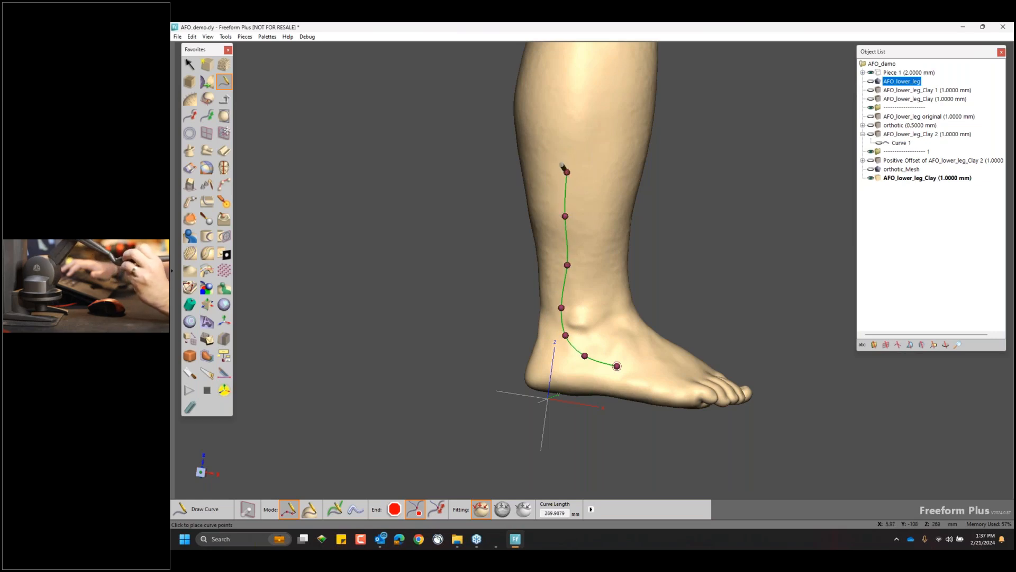
middle_click_drag(563, 166, 541, 236)
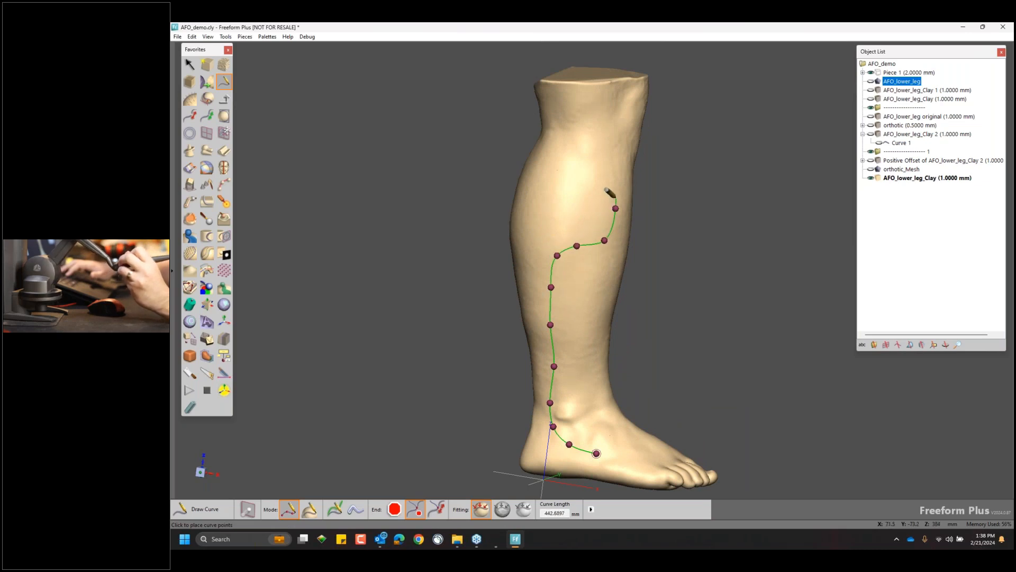
middle_click_drag(571, 172, 640, 135)
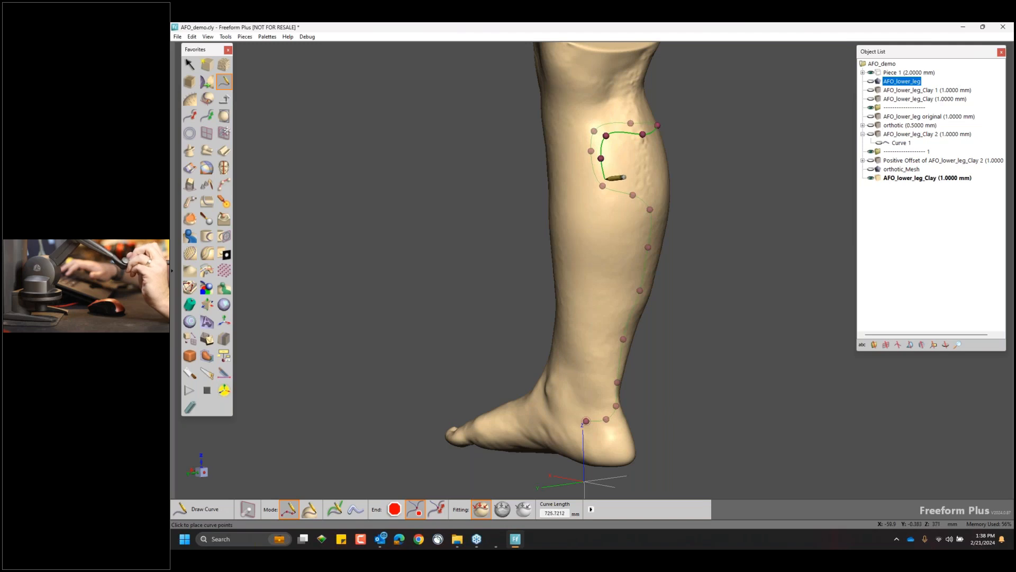
left_click(630, 202)
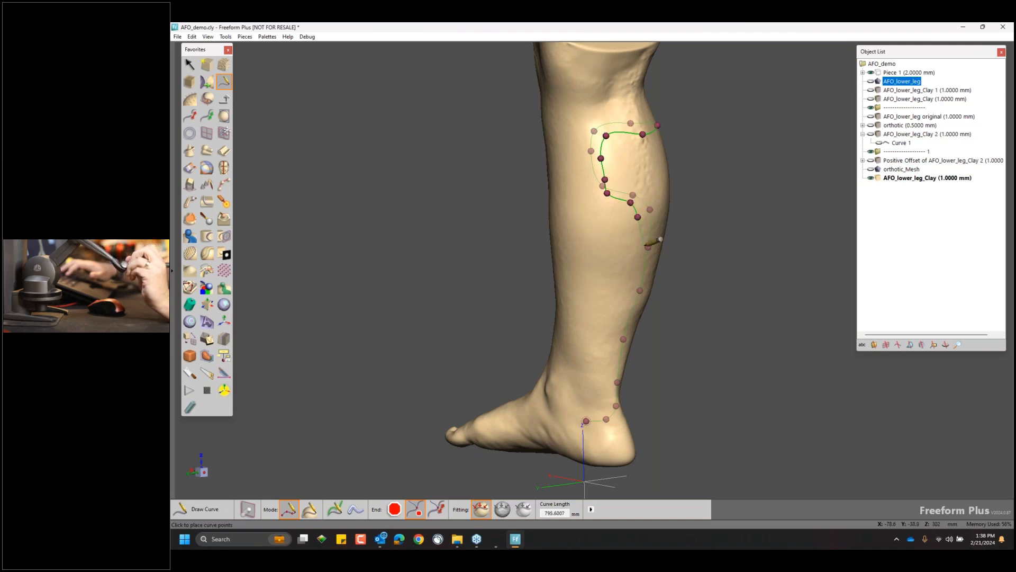
middle_click_drag(647, 245, 635, 233)
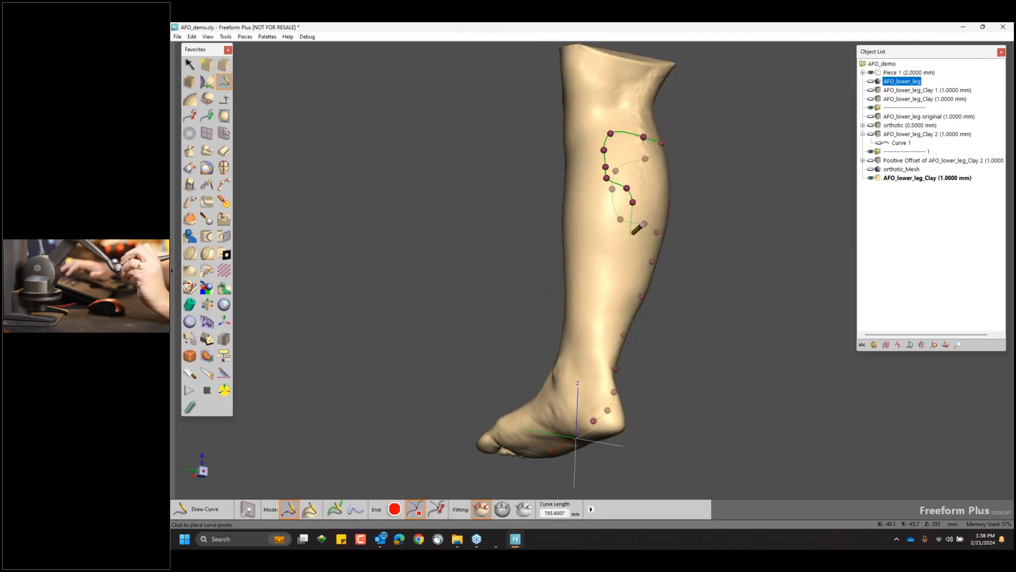
left_click(618, 272)
middle_click_drag(619, 271, 643, 197)
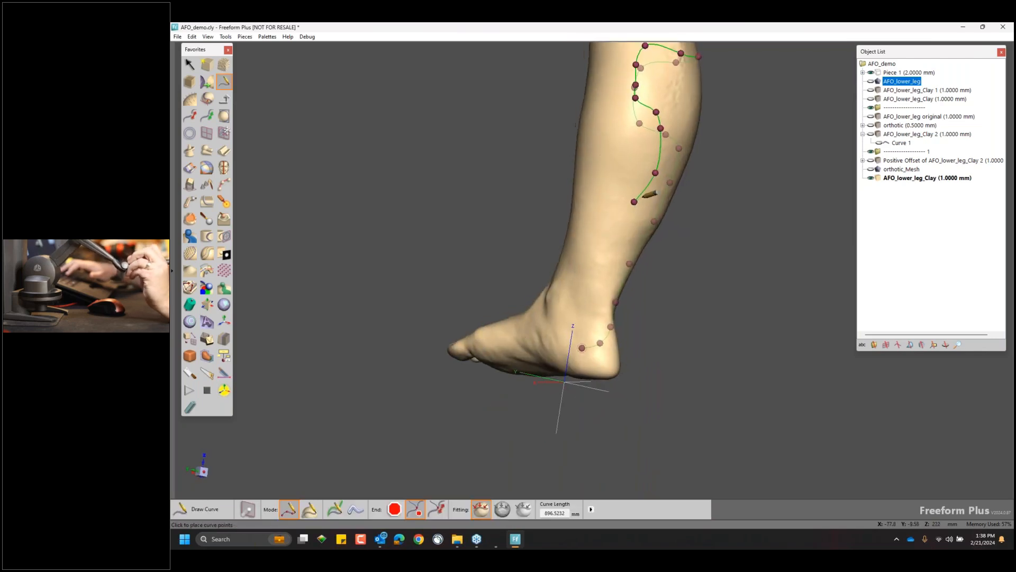
left_click(609, 243)
middle_click_drag(585, 281, 620, 268)
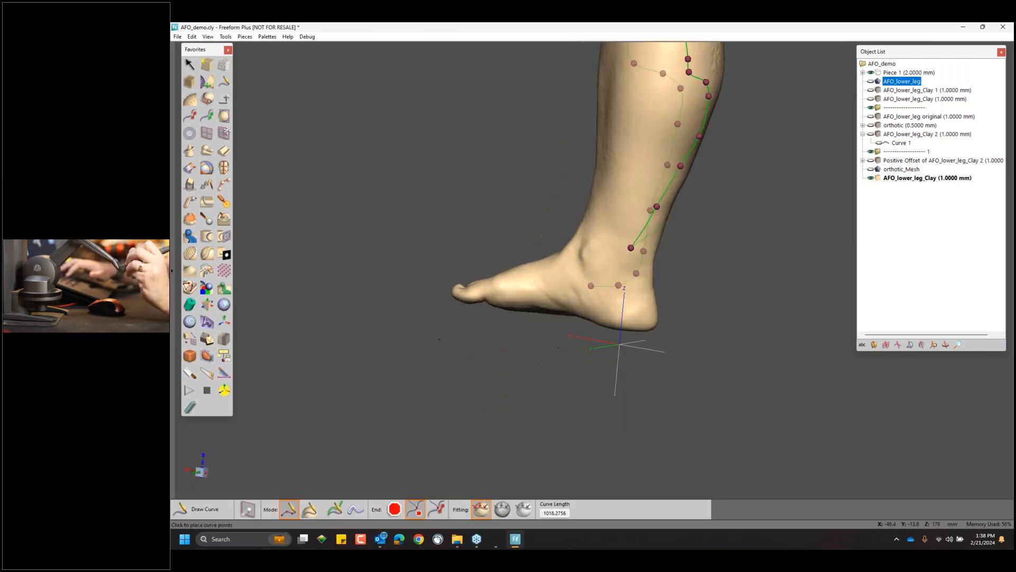
left_click(614, 265)
left_click(591, 273)
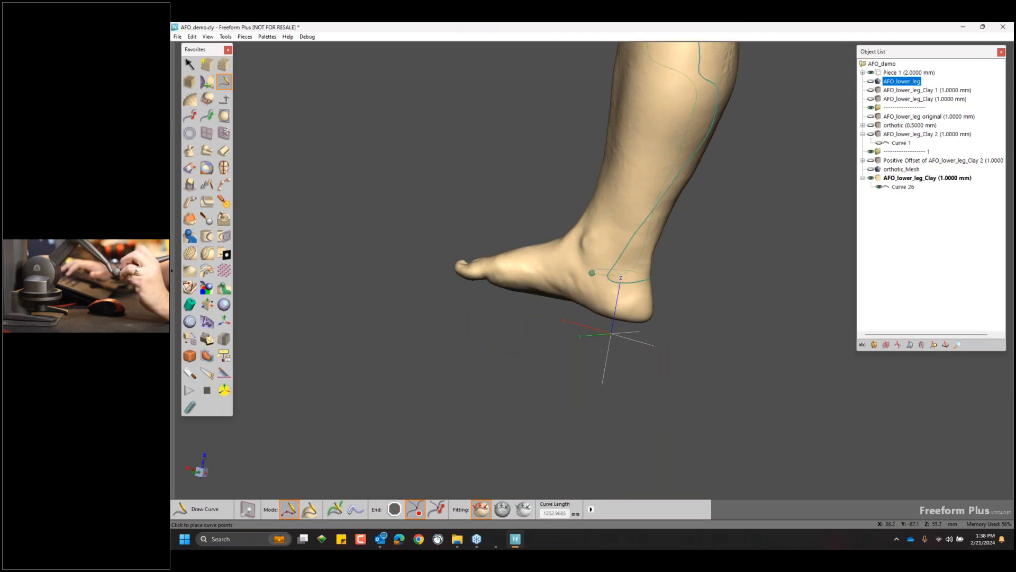
key("ctrl+z")
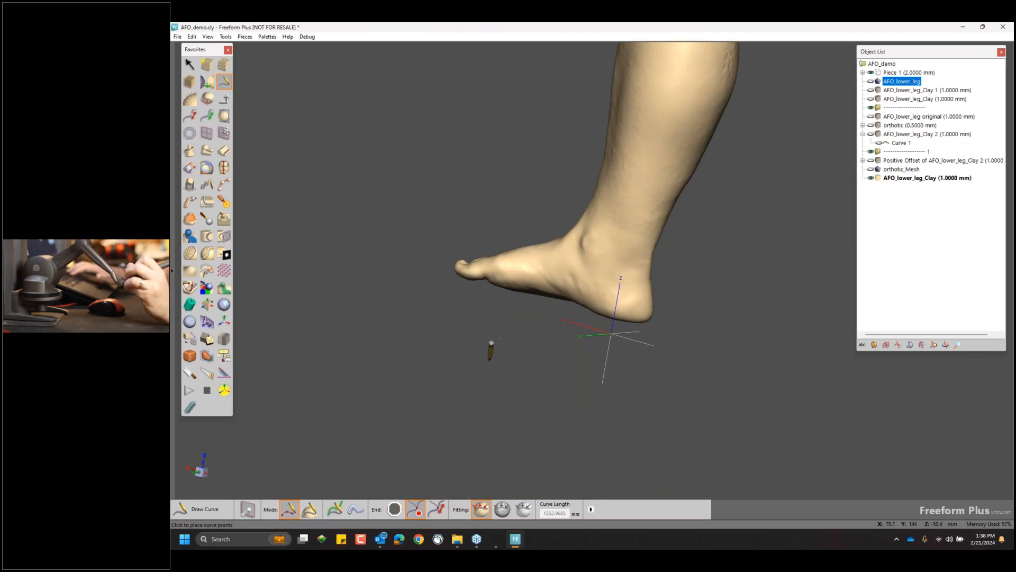
Start the brace outline curve below the outer ankle, run it up the outer leg and flare it forward near the upper shin.
mouse_move(572, 336)
middle_mouse_down()
mouse_move(573, 418)
mouse_move(550, 473)
mouse_move(577, 378)
mouse_move(604, 360)
middle_mouse_up()
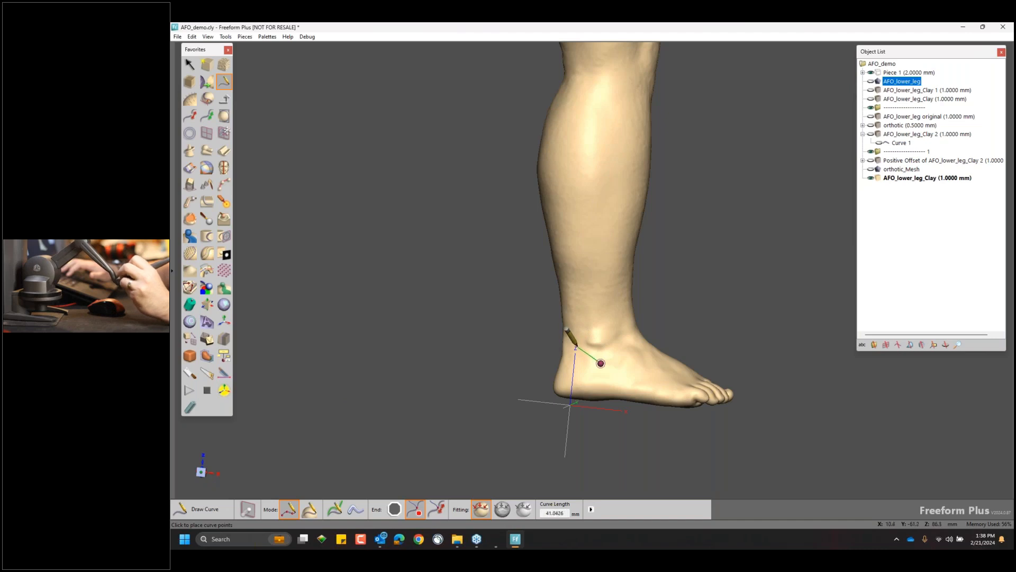
left_click(578, 347)
left_click(591, 277)
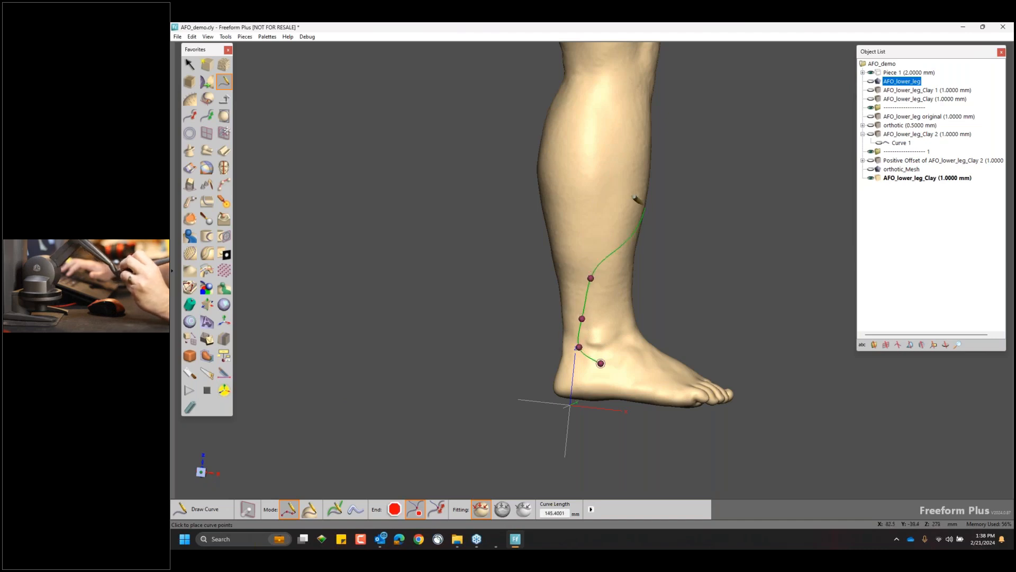
left_click(595, 239)
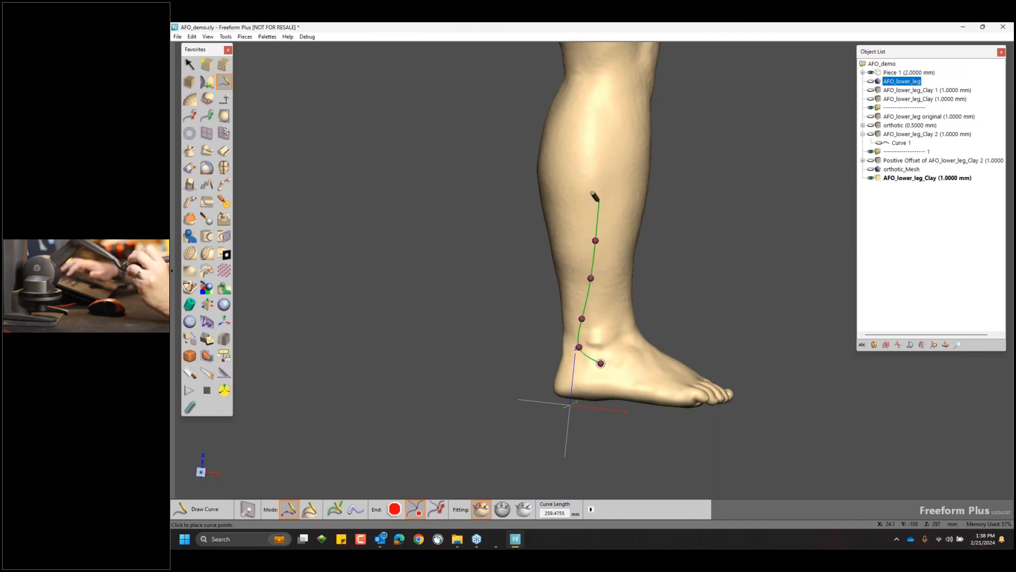
left_click(602, 178)
left_click(634, 168)
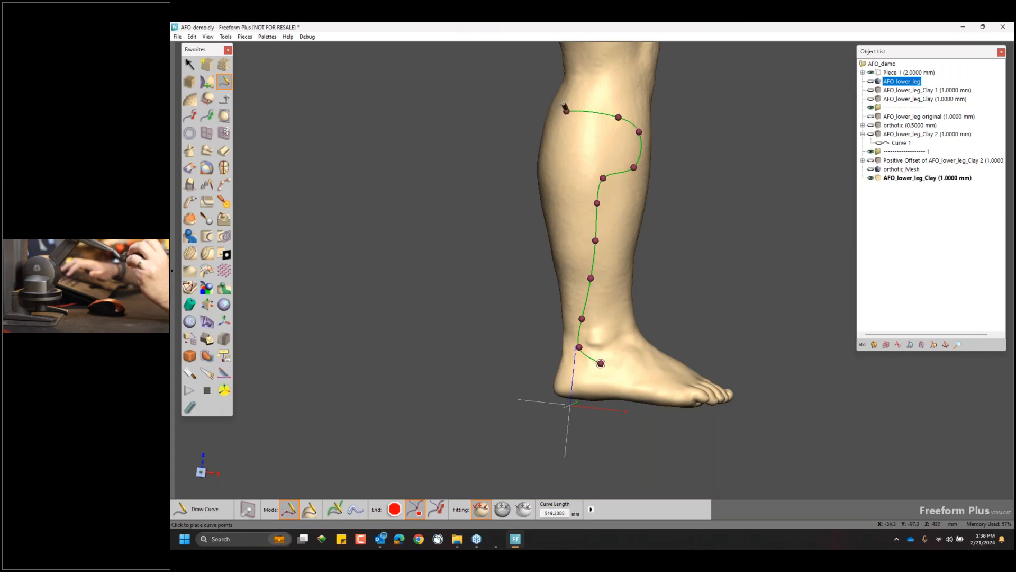
Continue the outline curve around the back of the upper calf, down the inner leg behind the ankle and forward along the inner foot.
middle_click_drag(566, 112, 598, 109)
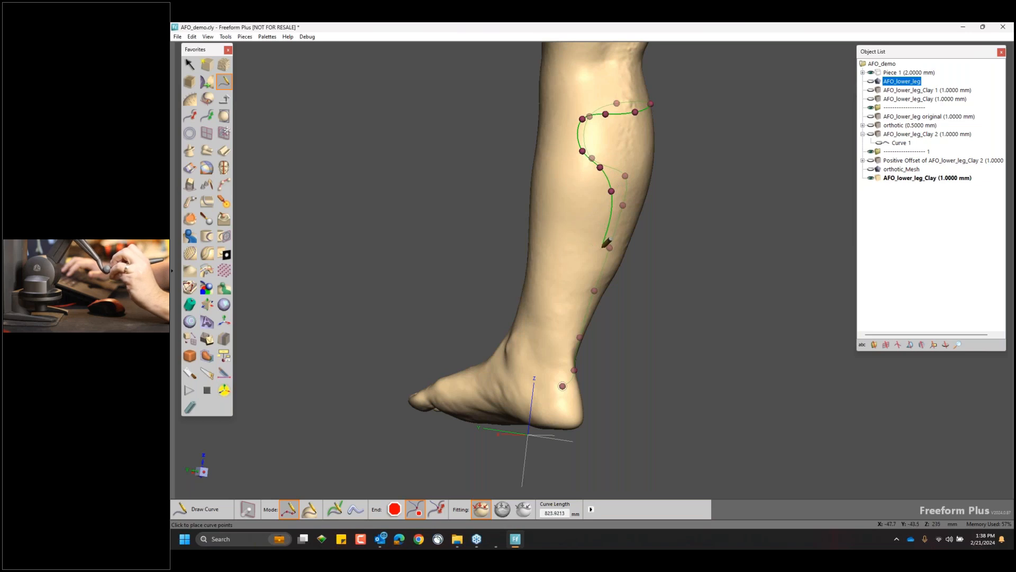
left_click(559, 348)
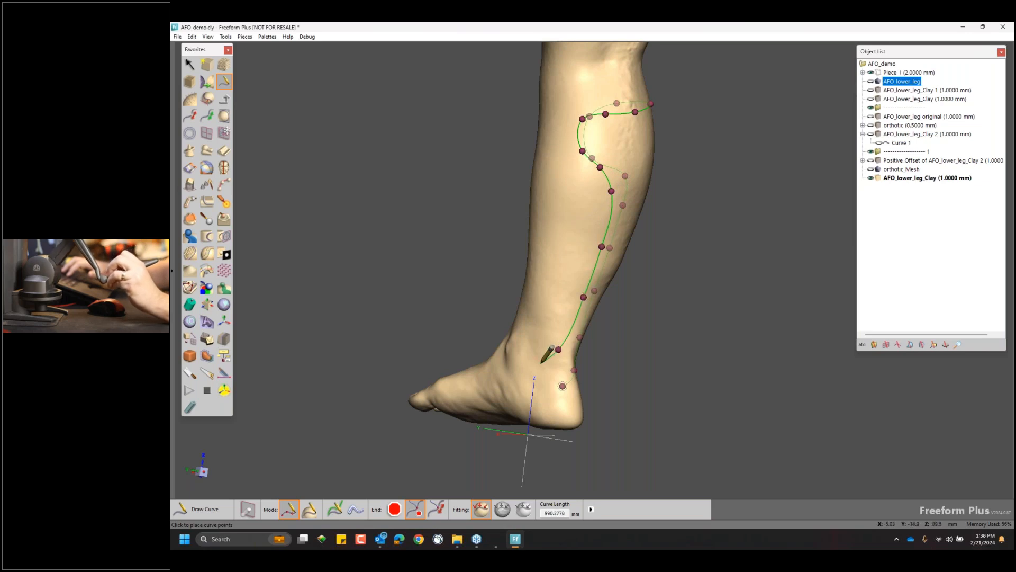
left_click(535, 365)
mouse_move(543, 343)
middle_mouse_down()
mouse_move(569, 341)
mouse_move(556, 302)
mouse_move(549, 311)
middle_mouse_up()
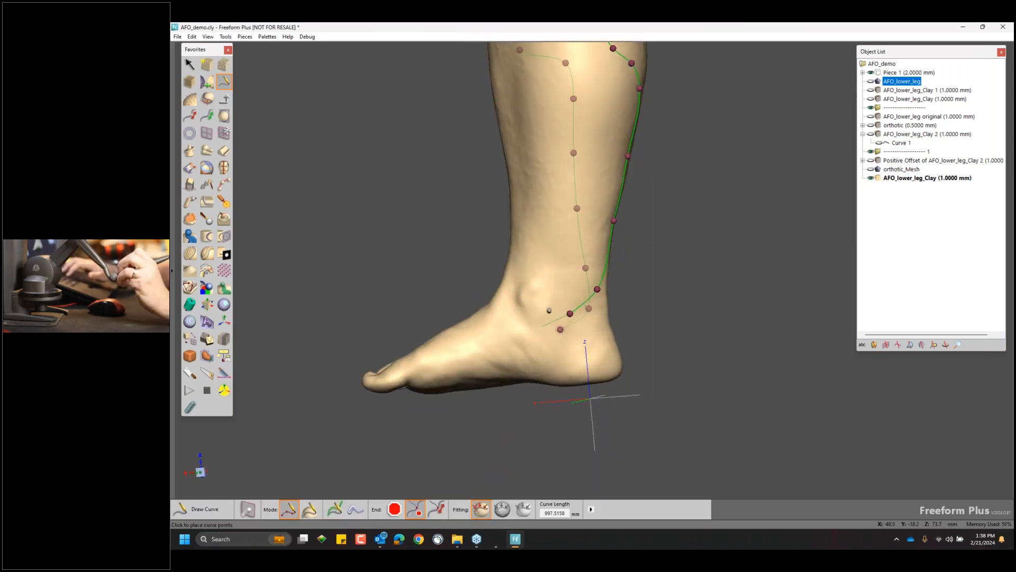
left_click(537, 323)
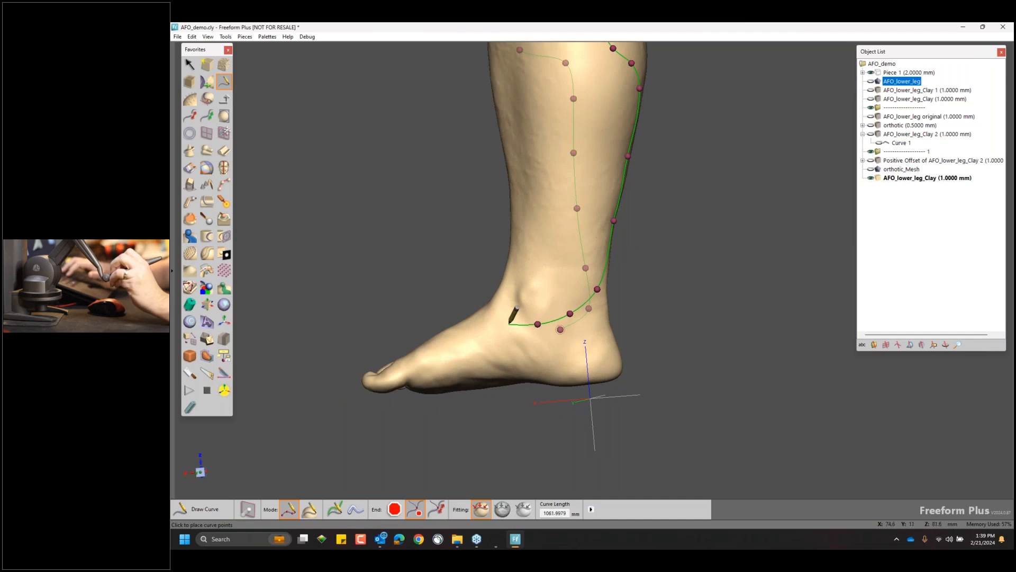
left_click(509, 339)
left_click(462, 353)
left_click(449, 363)
Carry the outline curve across the sole behind the toes and back along the outer foot, closing it at its start point.
mouse_move(448, 364)
middle_mouse_down()
mouse_move(465, 354)
mouse_move(461, 309)
mouse_move(498, 223)
middle_mouse_up()
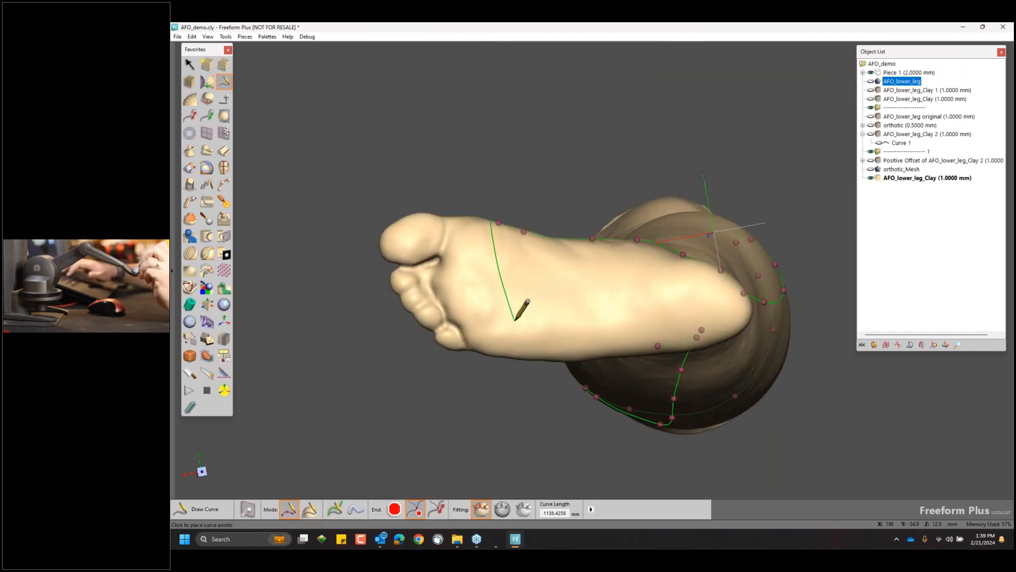
left_click(490, 246)
left_click(499, 305)
left_click(510, 332)
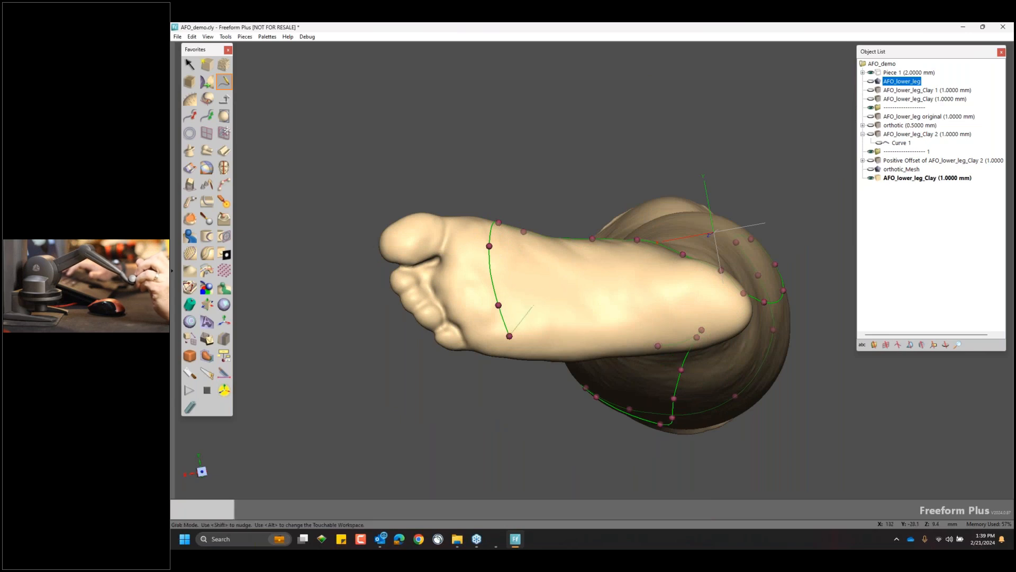
mouse_move(509, 332)
middle_mouse_down()
mouse_move(545, 267)
mouse_move(609, 275)
mouse_move(625, 312)
middle_mouse_up()
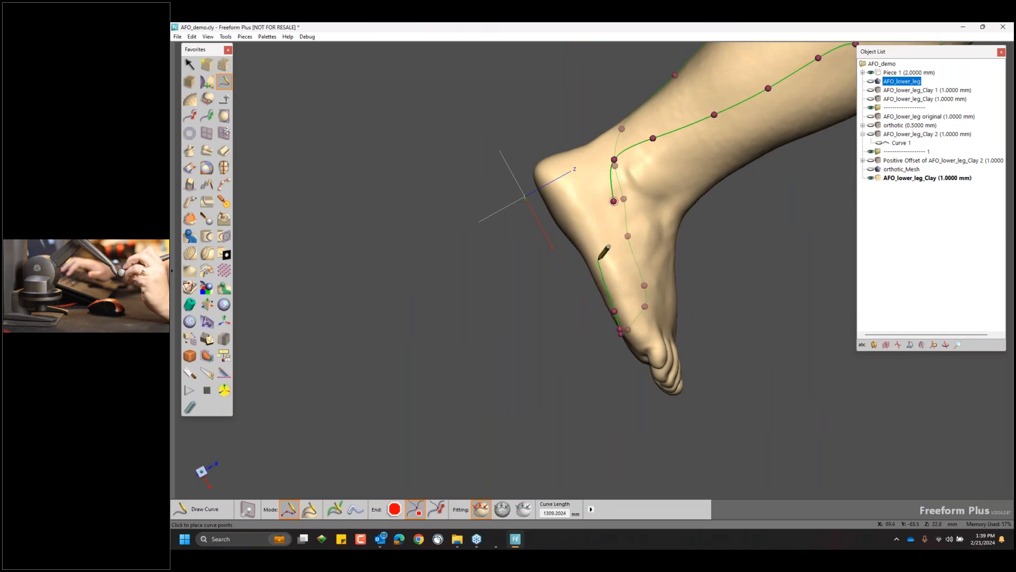
left_click(624, 280)
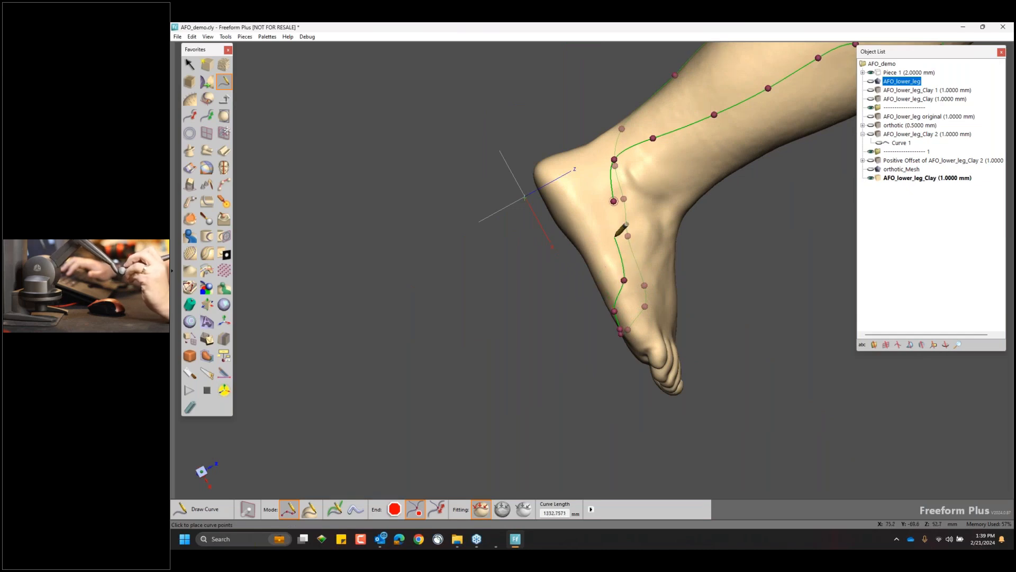
left_click(614, 201)
mouse_move(615, 202)
middle_mouse_down()
mouse_move(655, 322)
mouse_move(678, 204)
mouse_move(657, 220)
mouse_move(869, 241)
middle_mouse_up()
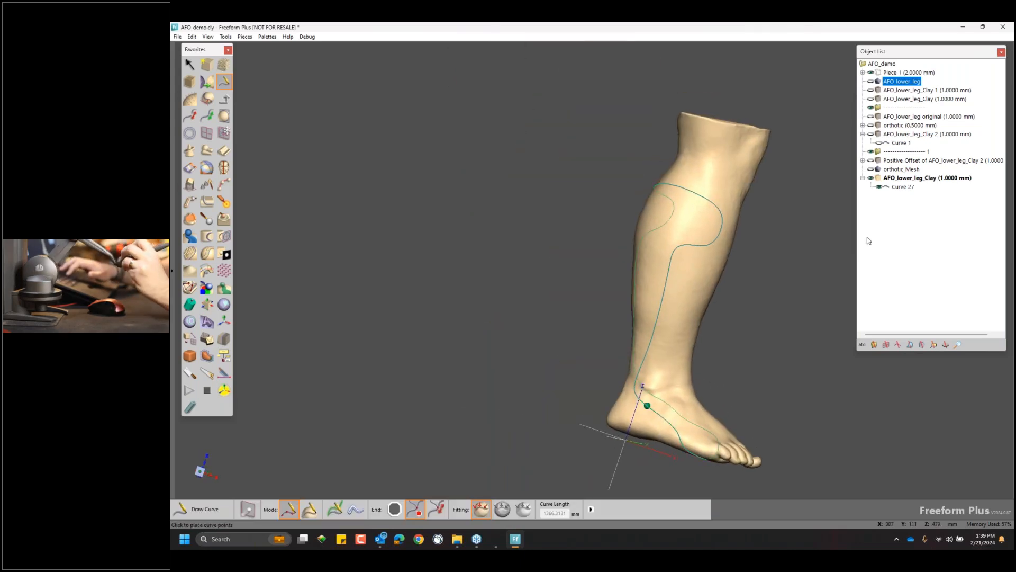
Duplicate the AFO_lower_leg_Clay piece and rename the copy AFO.
right_click(880, 183)
left_click(922, 443)
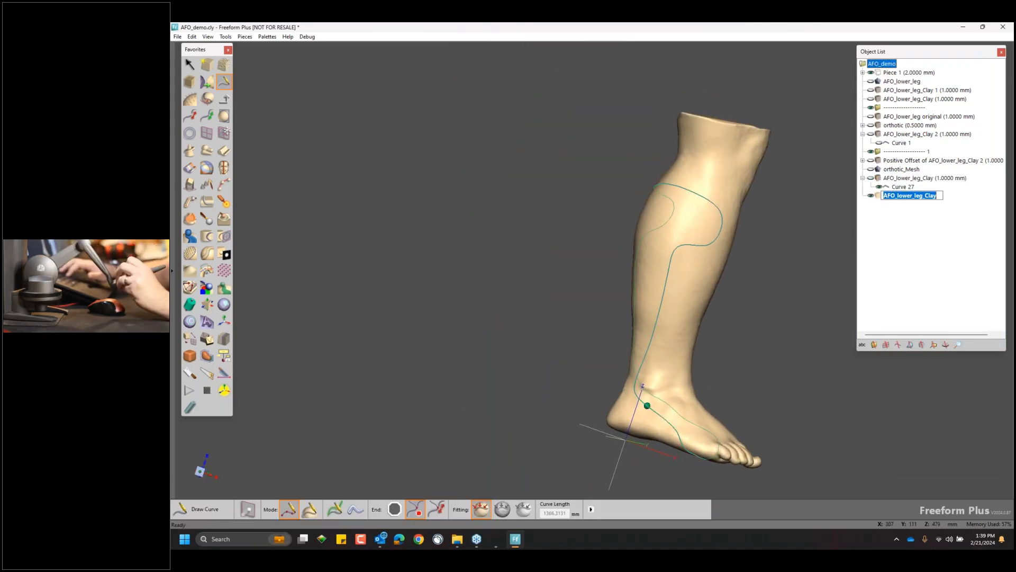
left_click(899, 218)
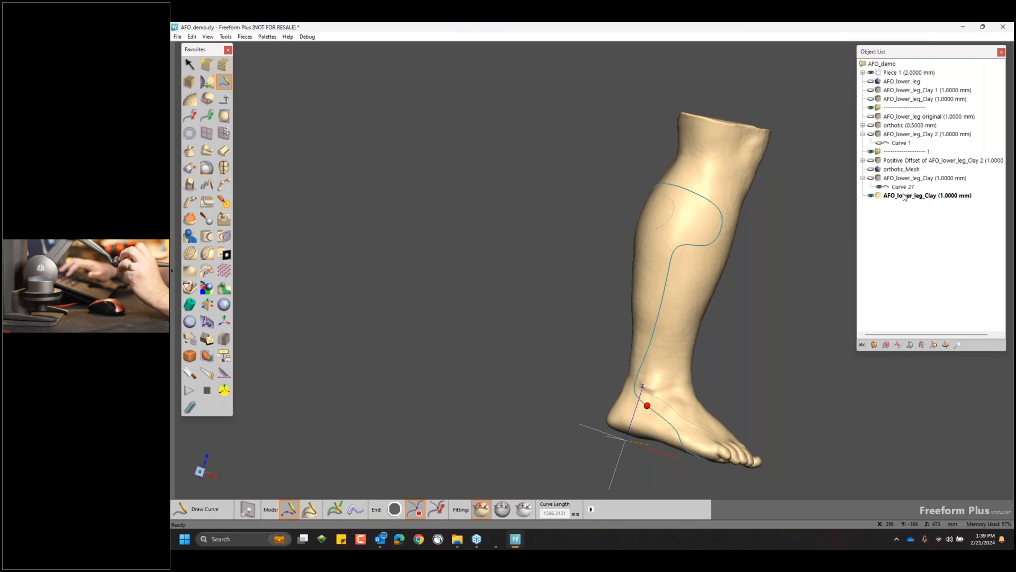
left_click(904, 196)
left_click(904, 195)
type("AFO")
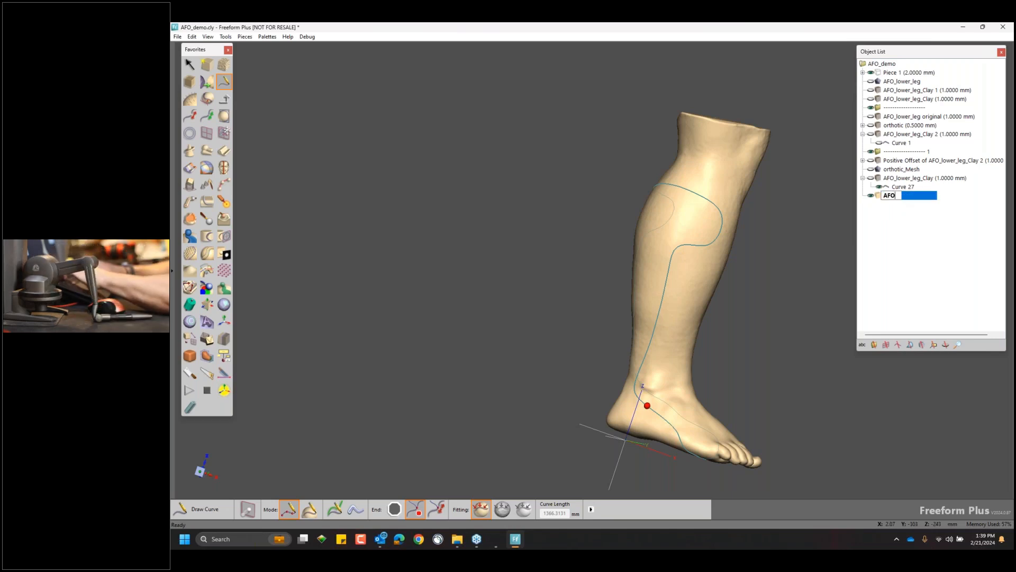
key("Return")
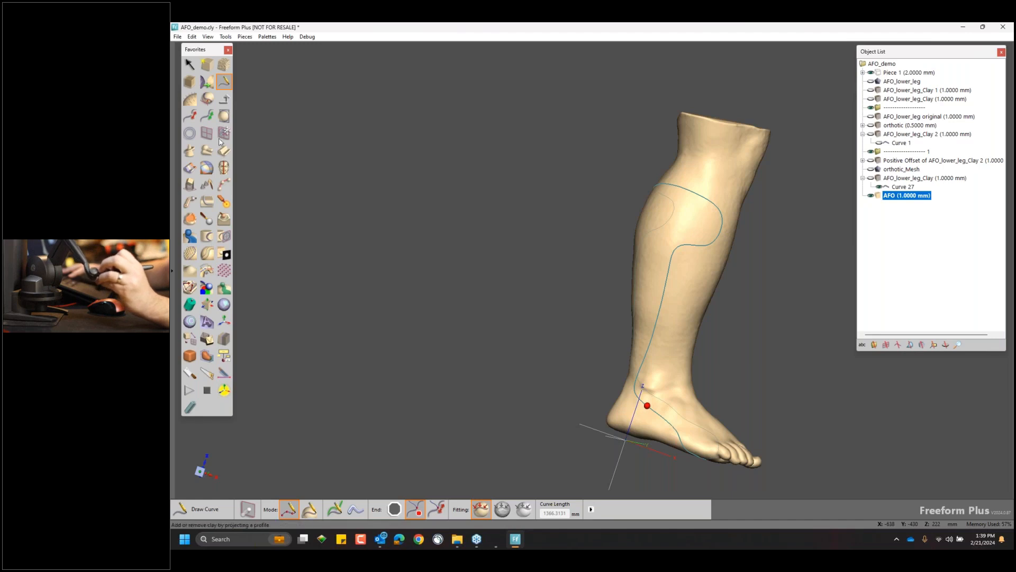
Emboss the area of the AFO piece enclosed by the brace outline curve, raising it 3 mm along the surface normal.
left_click(207, 234)
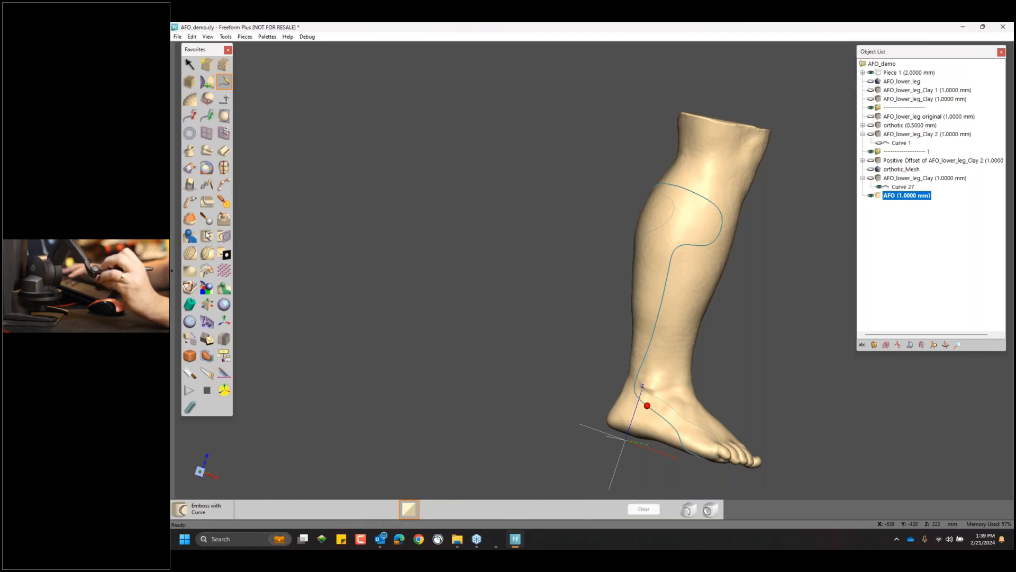
left_click(680, 194)
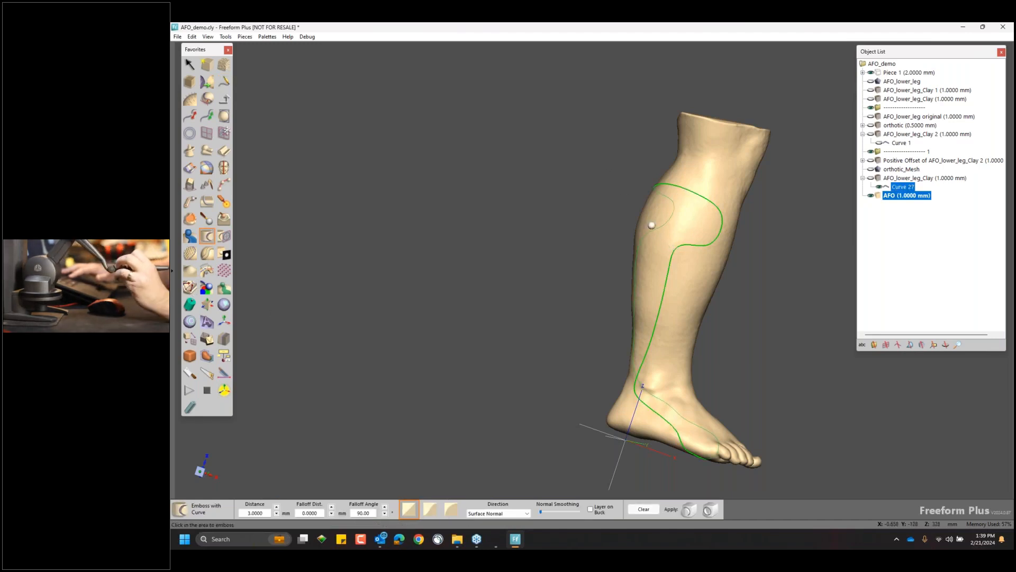
left_click(652, 218)
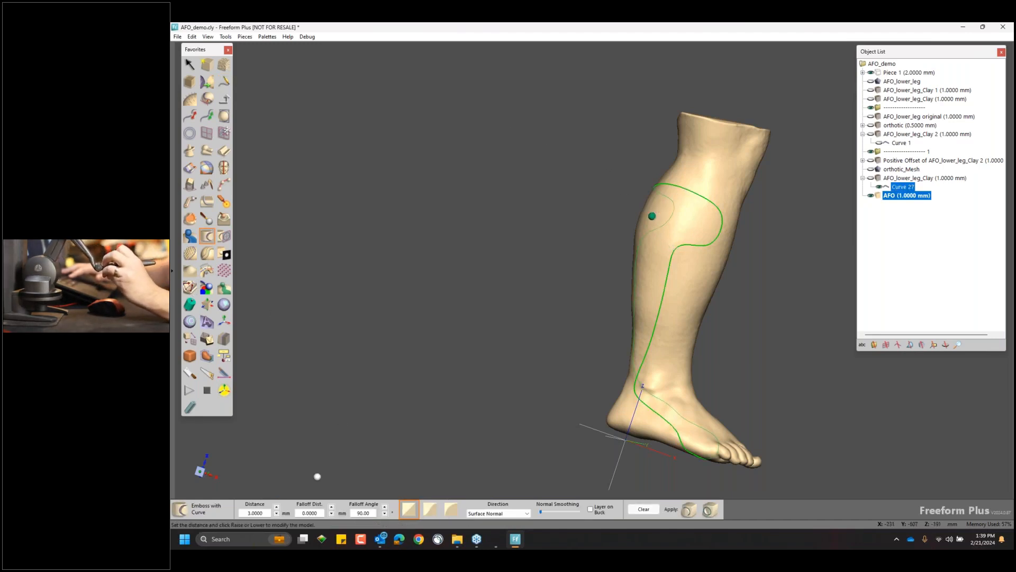
double_click(253, 513)
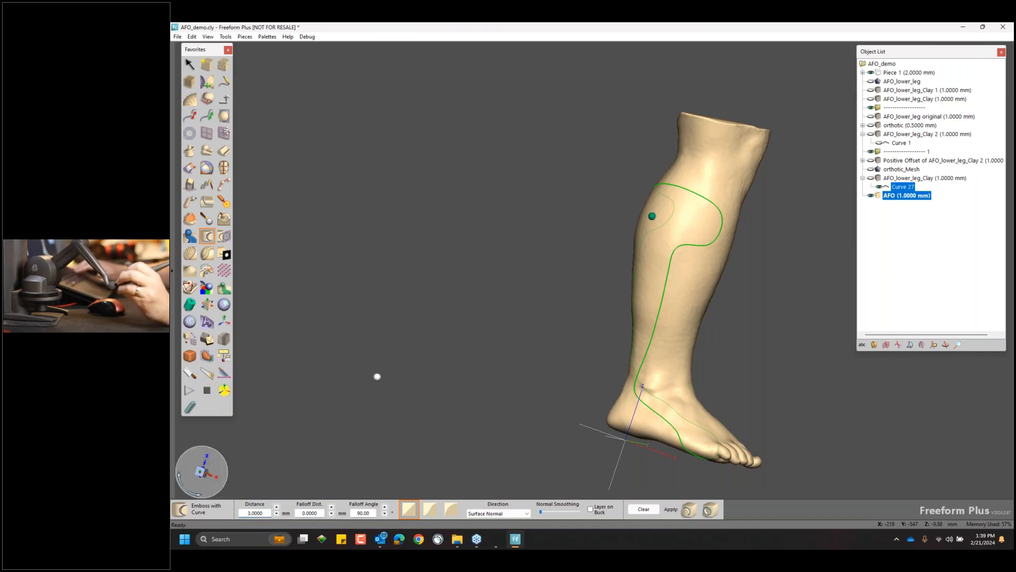
left_click(688, 509)
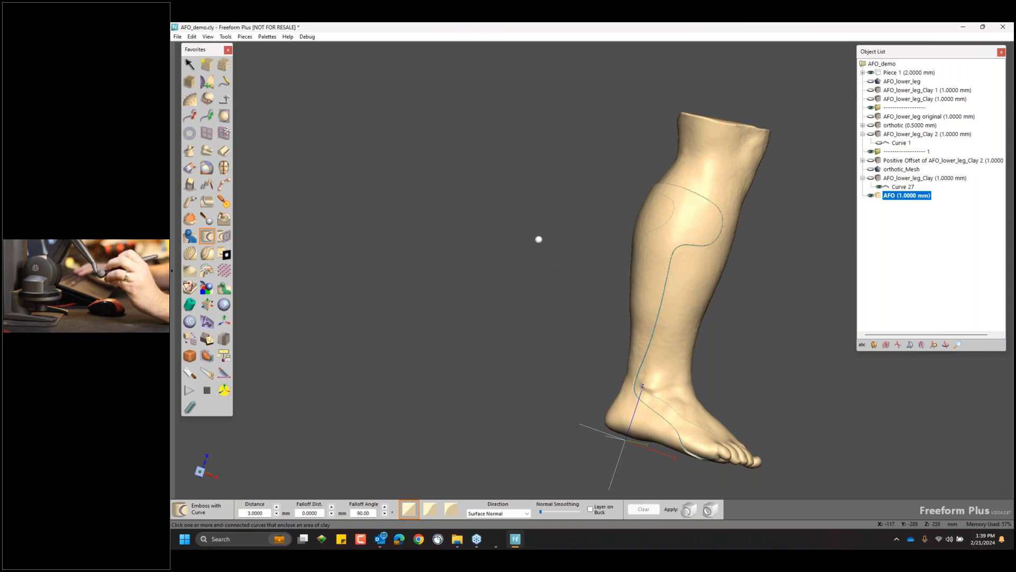
Check the embossed brace edge on both sides of the leg and hide the brace outline curve.
middle_click_drag(539, 239, 624, 254)
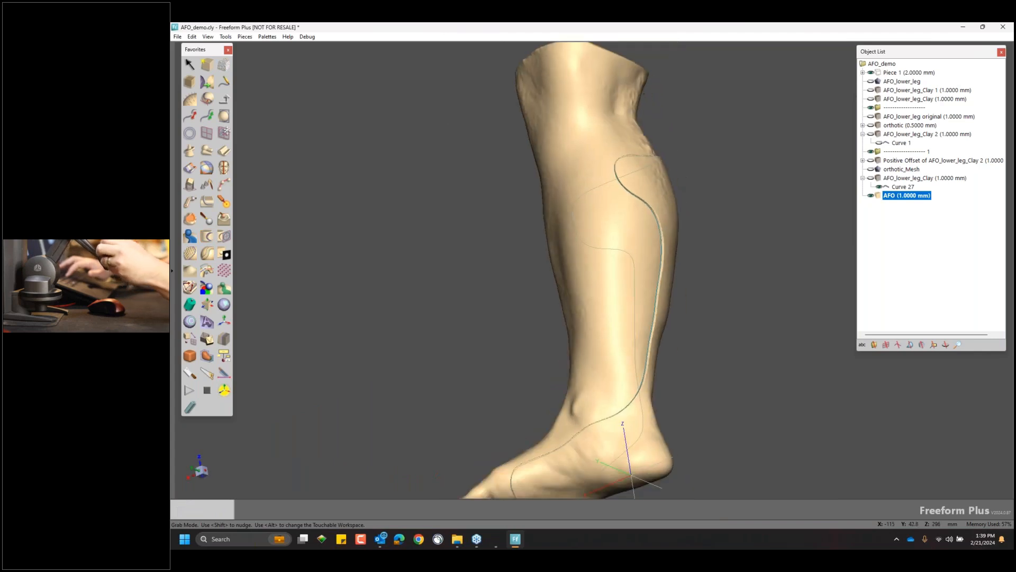
middle_click_drag(611, 366, 769, 399)
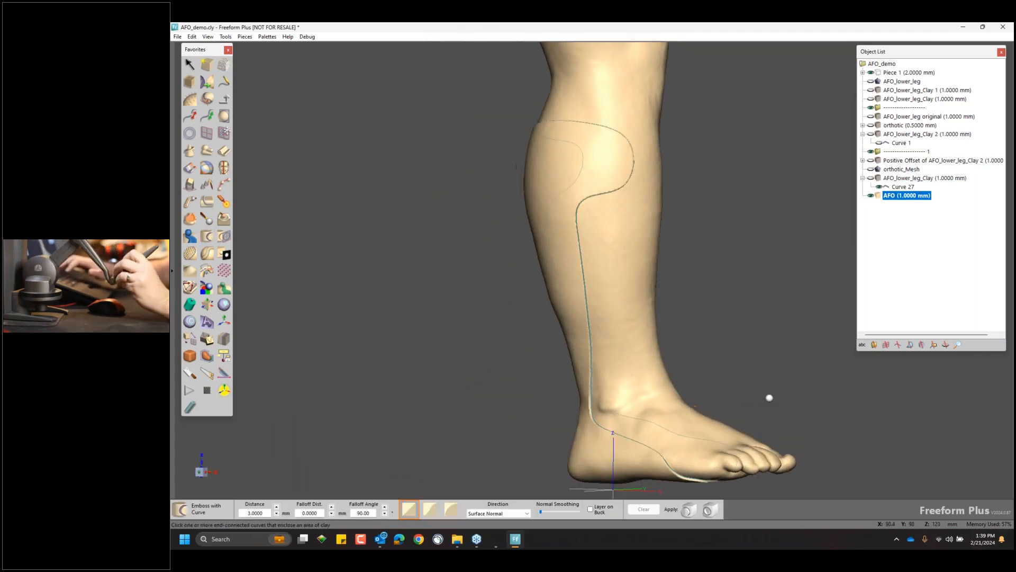
left_click(880, 187)
key("Escape")
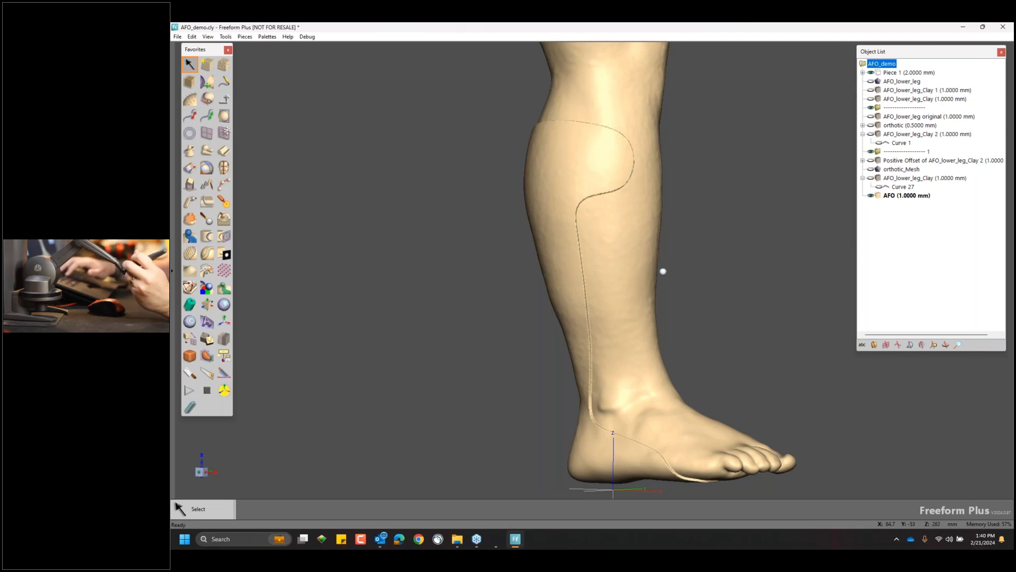
Draw an open curve up the back of the leg, from just above the heel to the upper calf.
middle_click_drag(666, 252, 569, 229)
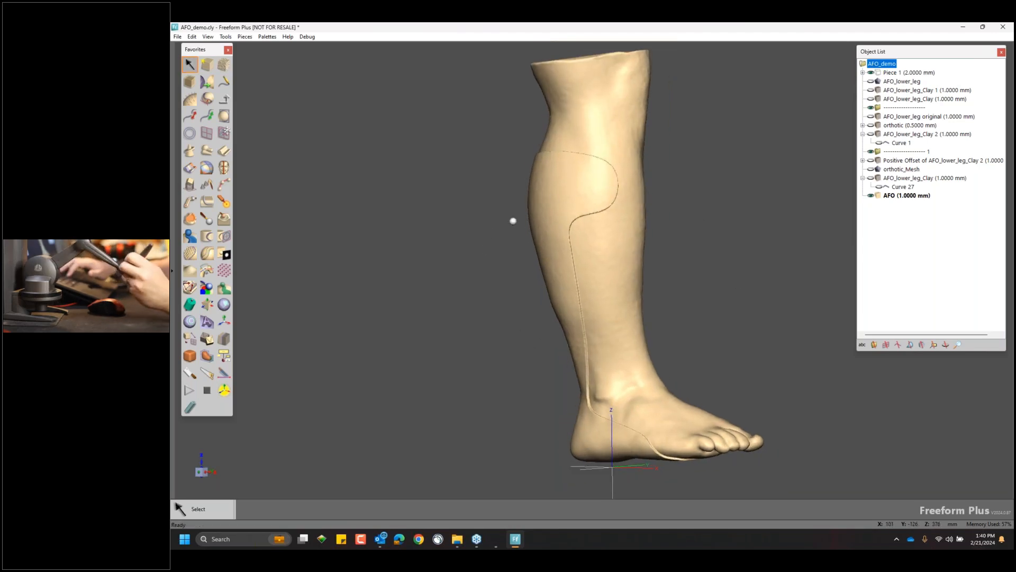
middle_click_drag(501, 231, 553, 244)
middle_click_drag(546, 292, 567, 248)
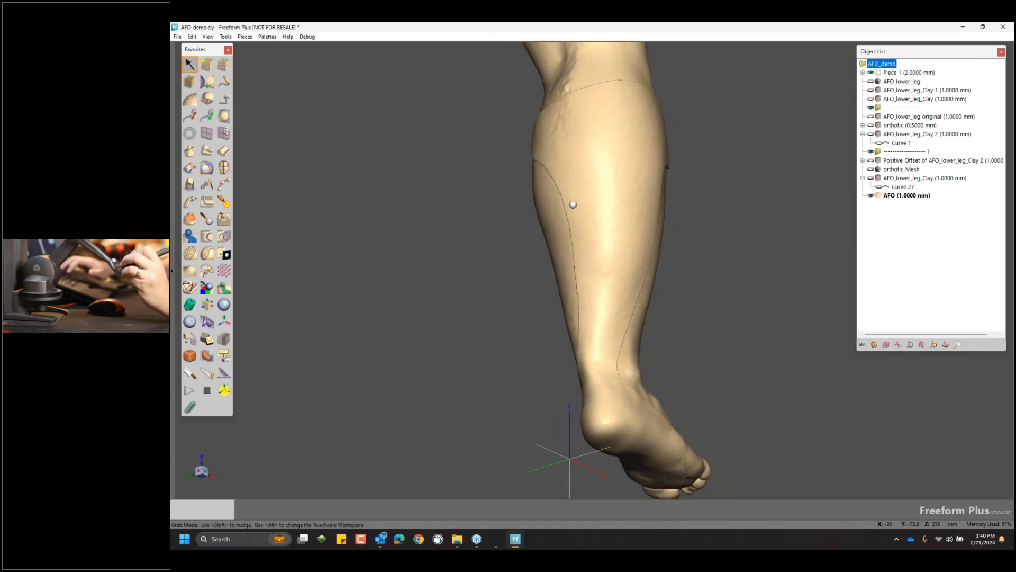
mouse_move(571, 205)
middle_mouse_down()
mouse_move(555, 180)
mouse_move(561, 196)
middle_mouse_up()
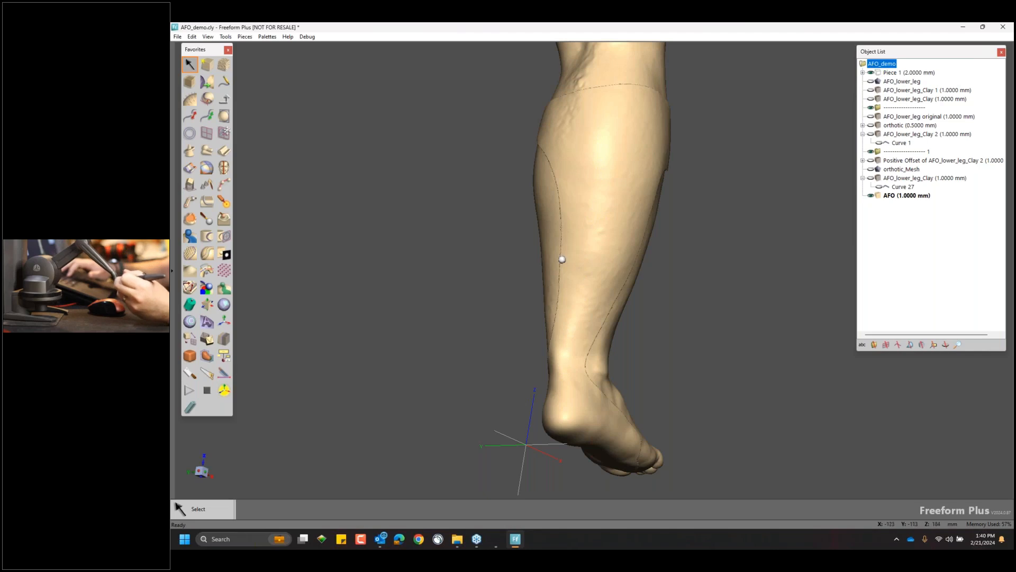
middle_click_drag(562, 259, 588, 252)
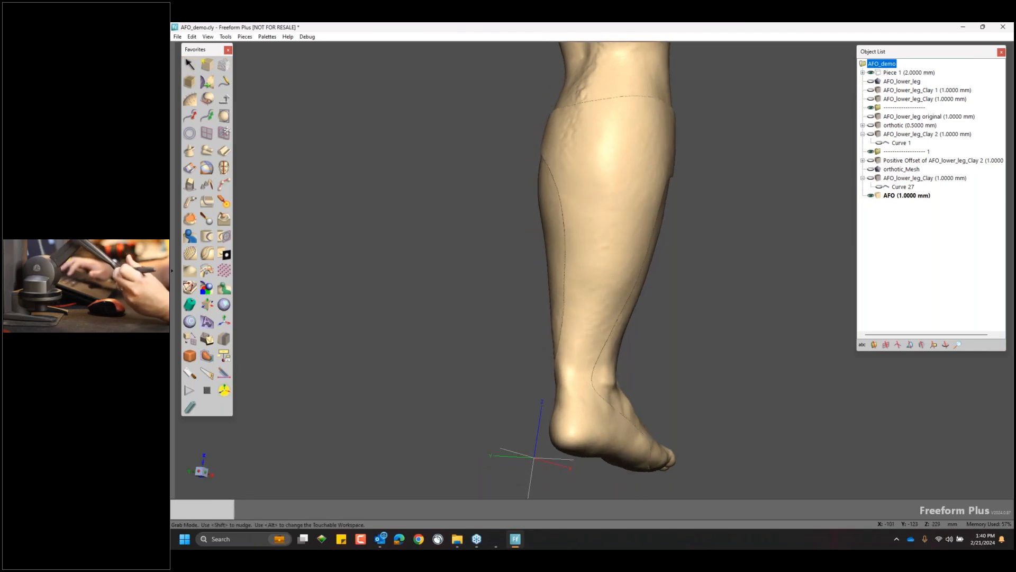
middle_click_drag(592, 294, 593, 301)
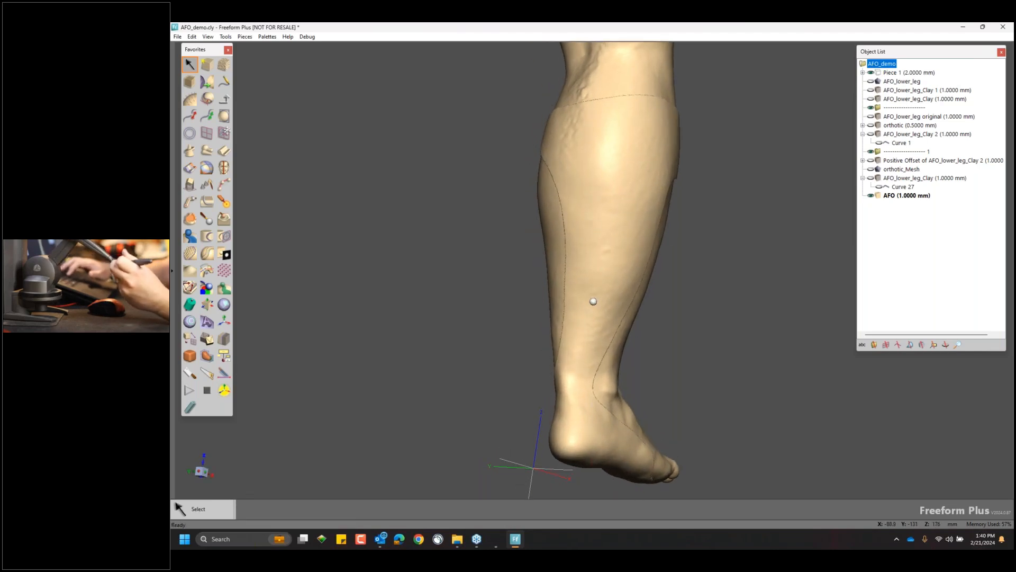
left_click(224, 82)
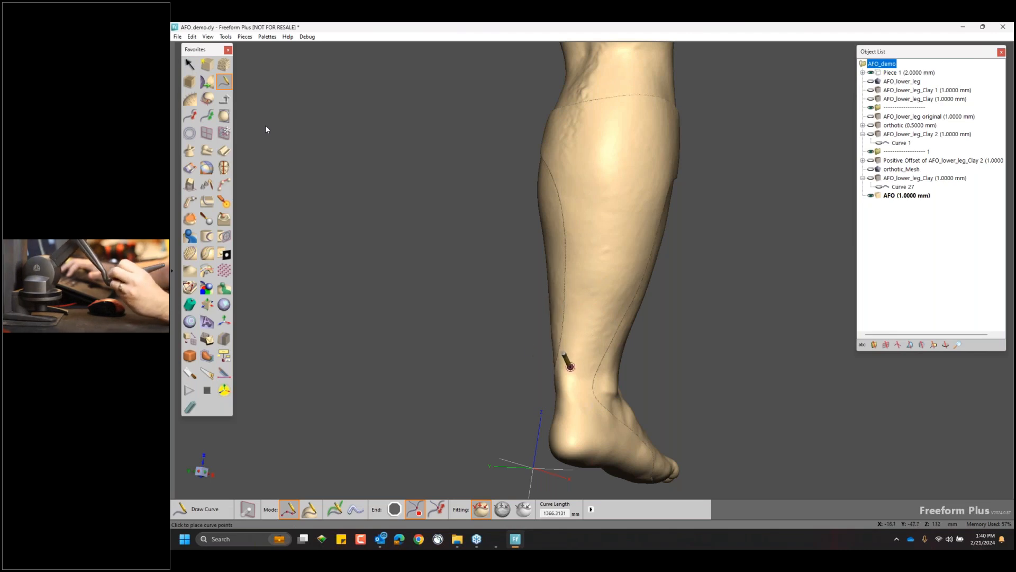
left_click(592, 306)
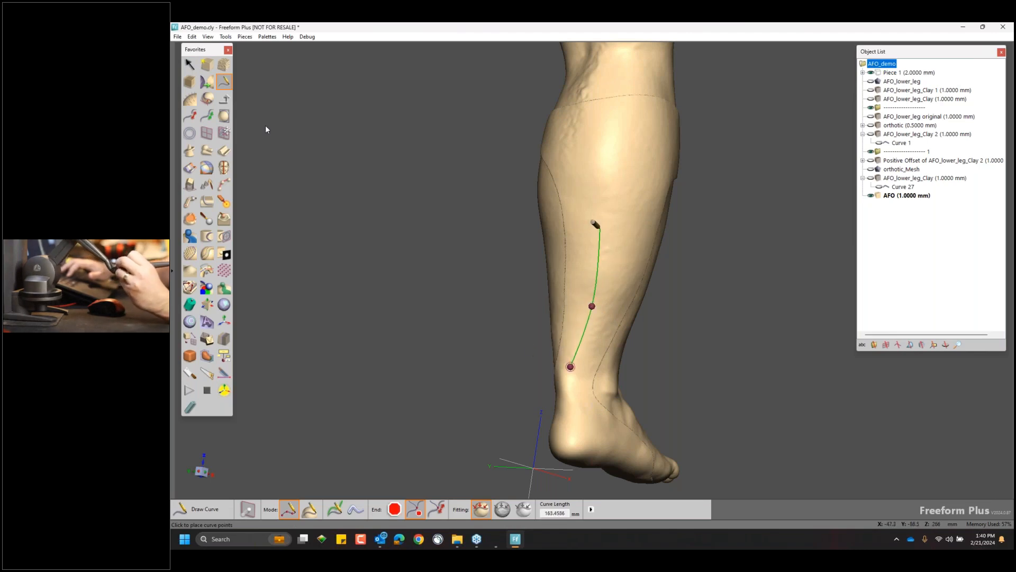
left_click(613, 237)
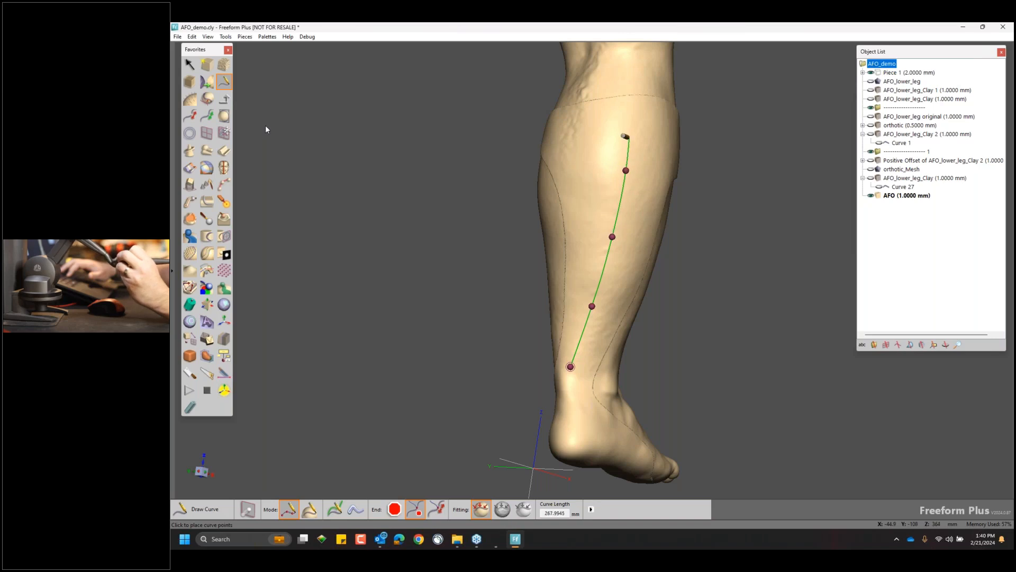
key("e")
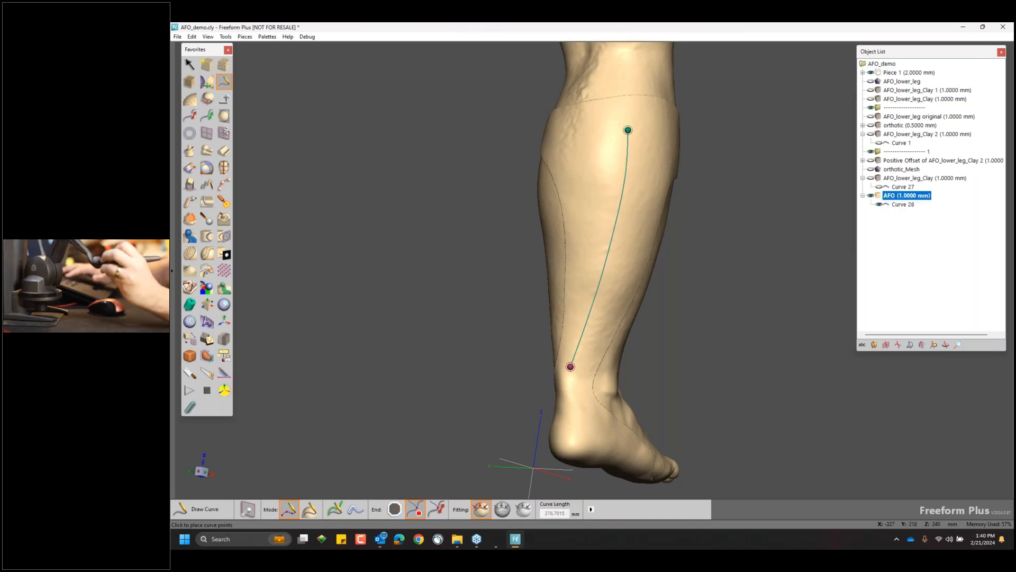
Set up a Ridge with the Square profile along the calf curve and orient the profile to Surface.
left_click(207, 202)
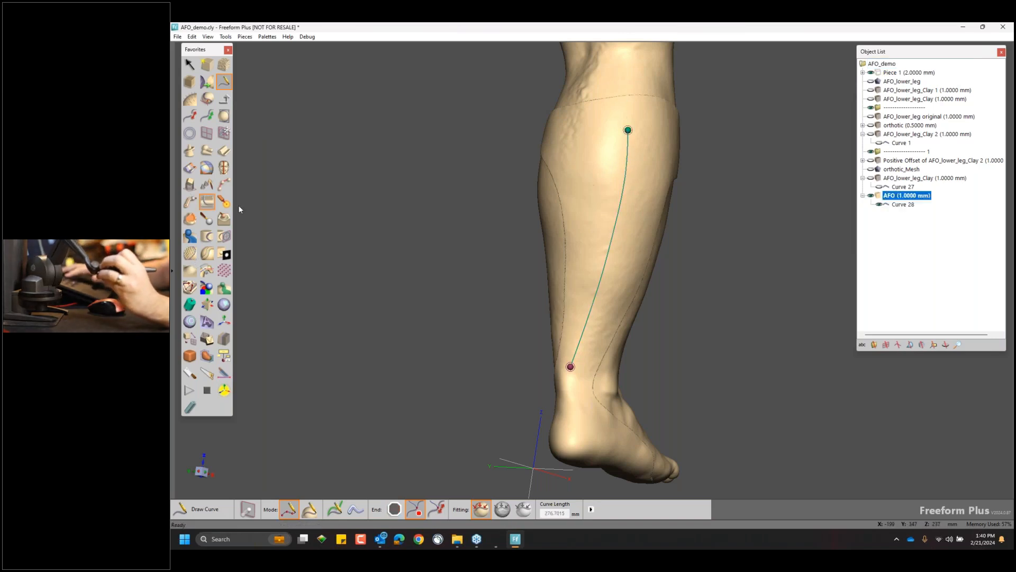
left_click(628, 187)
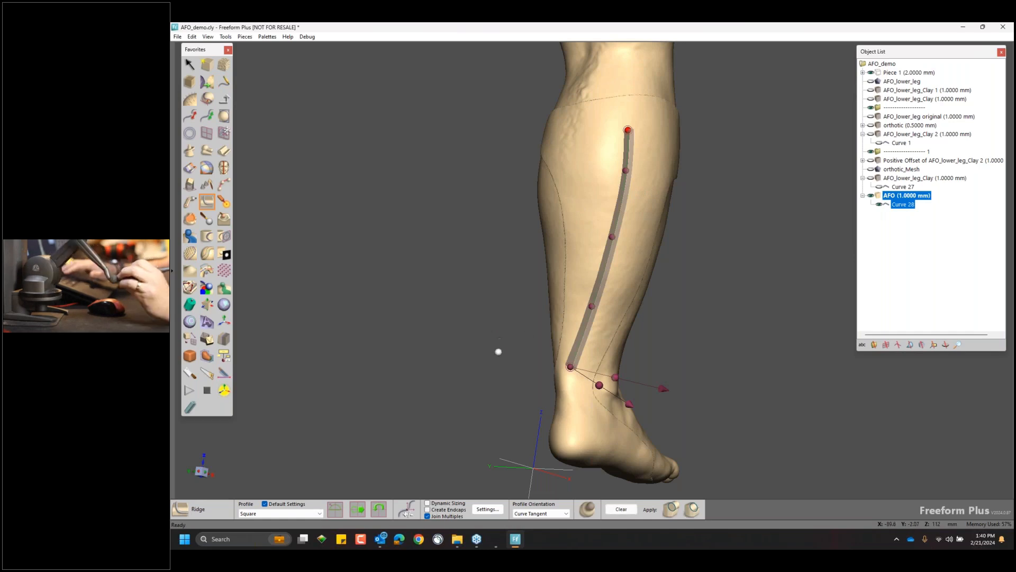
middle_click_drag(512, 321, 524, 190)
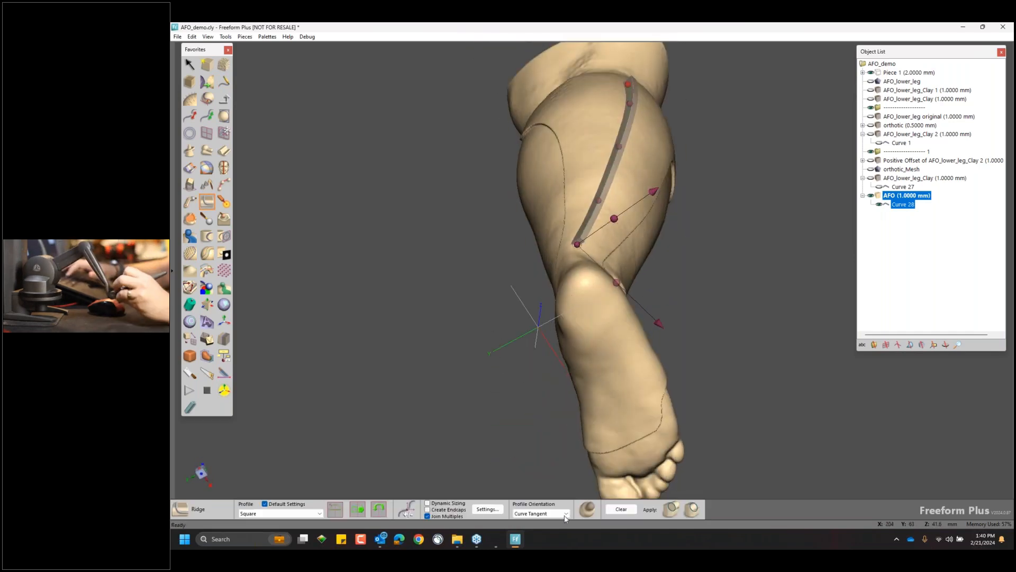
left_click(565, 514)
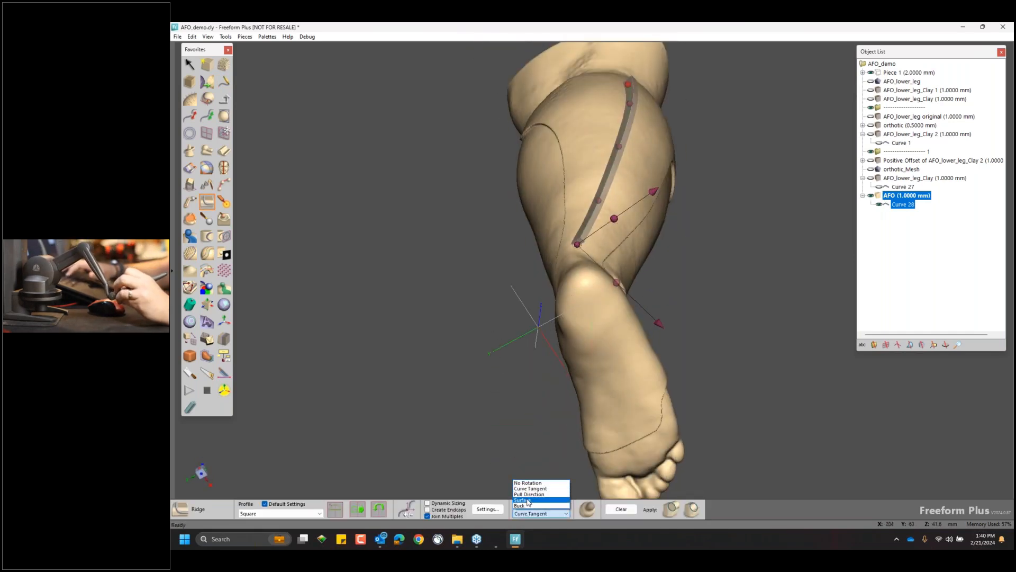
left_click(529, 500)
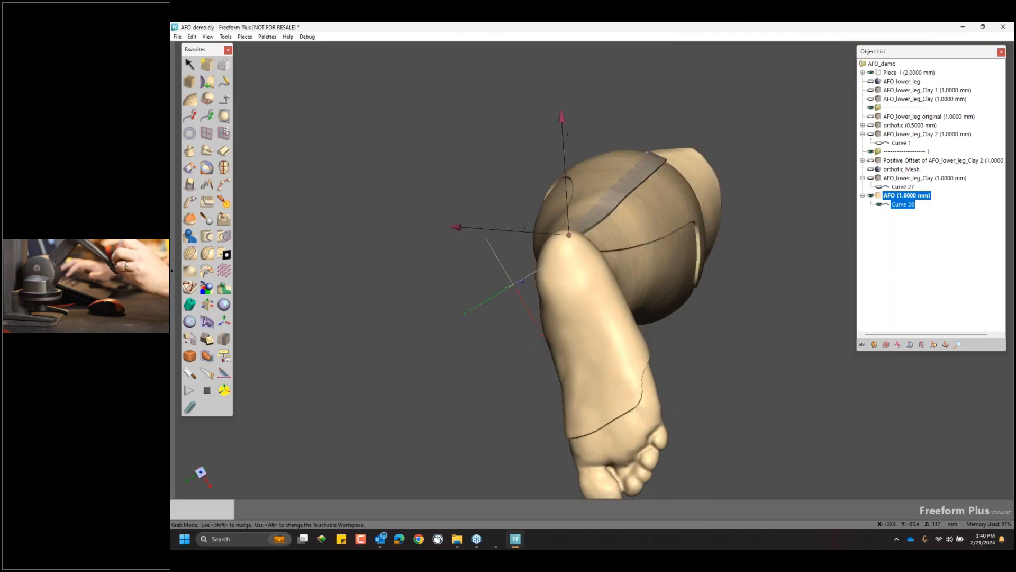
middle_click_drag(535, 265, 511, 233)
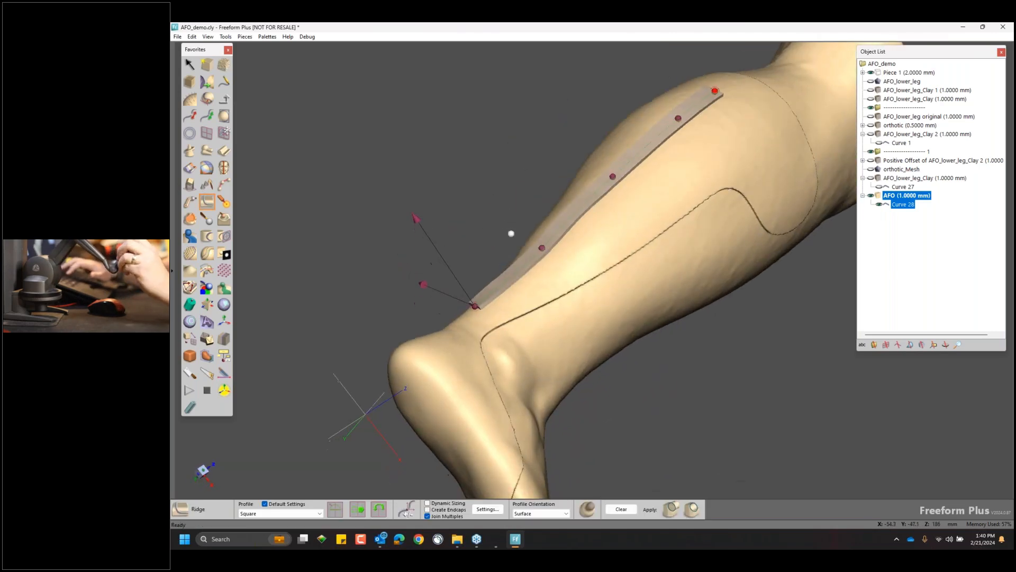
Create the raised ridge as a new clay piece with 0.5mm clay coarseness.
left_click(587, 509)
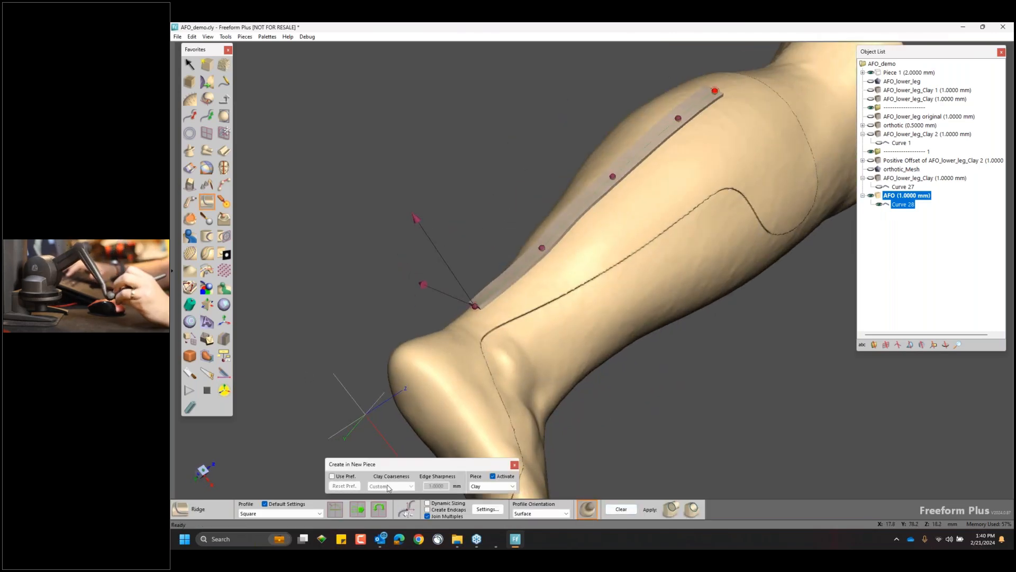
left_click(352, 481)
left_click(391, 485)
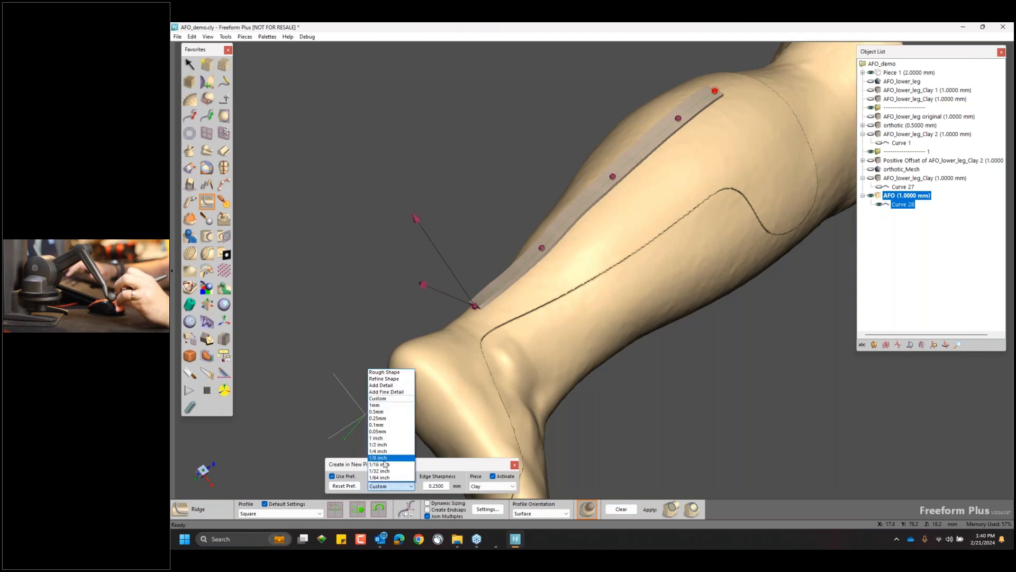
left_click(377, 411)
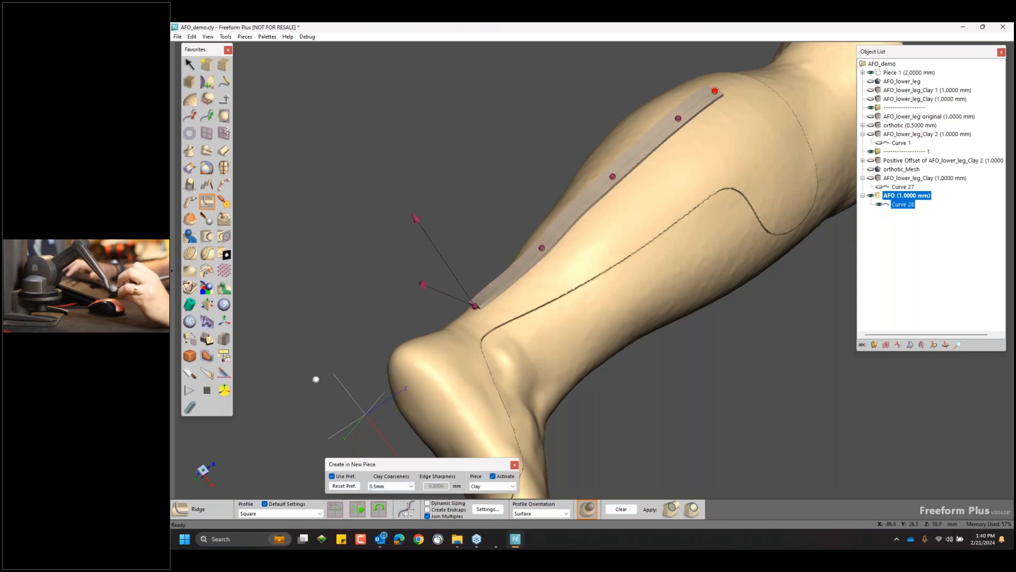
left_click(670, 509)
middle_click_drag(420, 292, 489, 245)
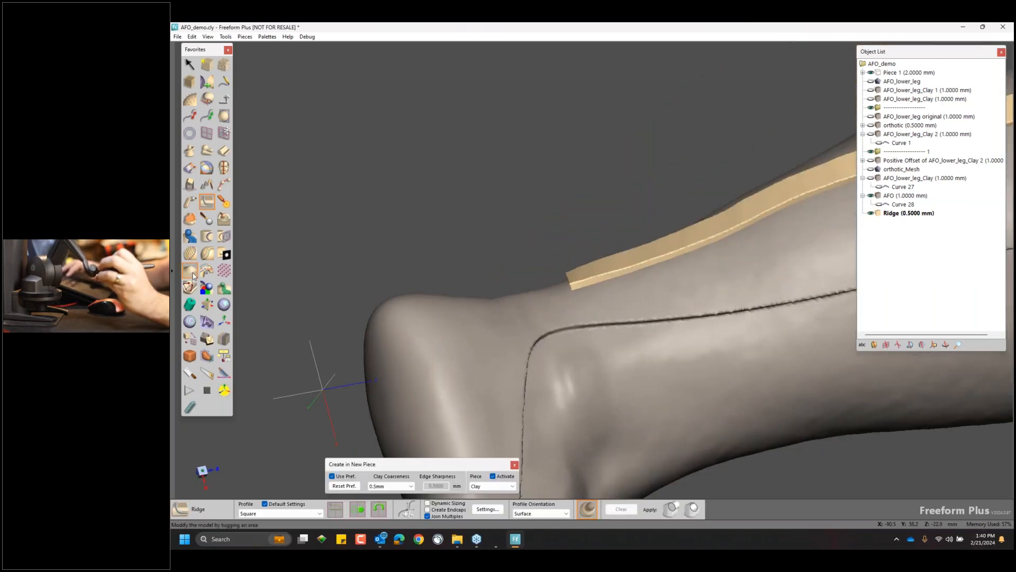
Enlarge the Tug tool to 81.5 mm and push the ridge's lower end above the heel into the leg.
left_click(191, 271)
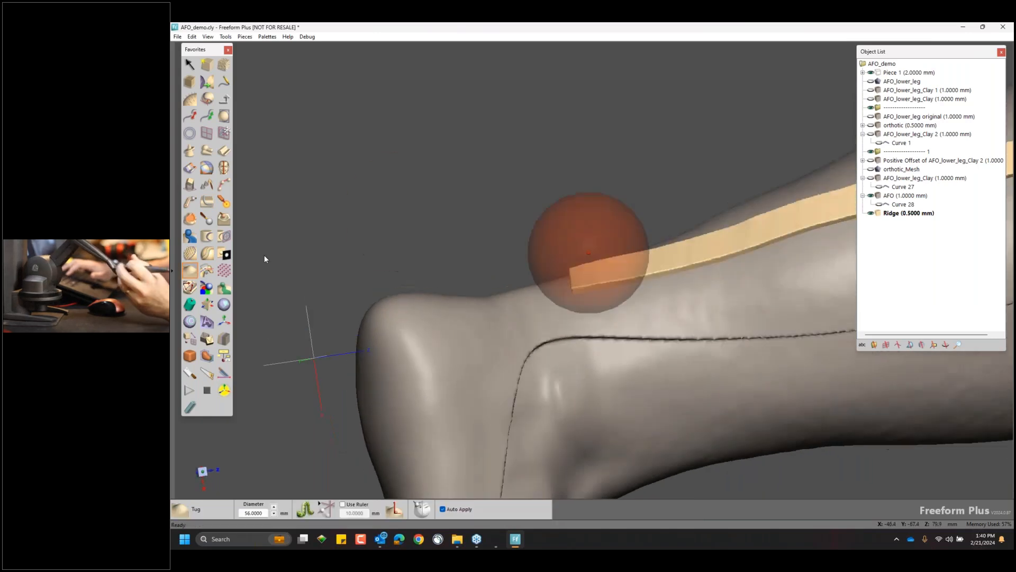
key("plus")
key("plus")
key("plus")
key("plus")
key("plus")
key("plus")
key("plus")
key("plus")
key("plus")
key("plus")
key("plus")
key("plus")
key("plus")
key("plus")
key("plus")
key("plus")
key("plus")
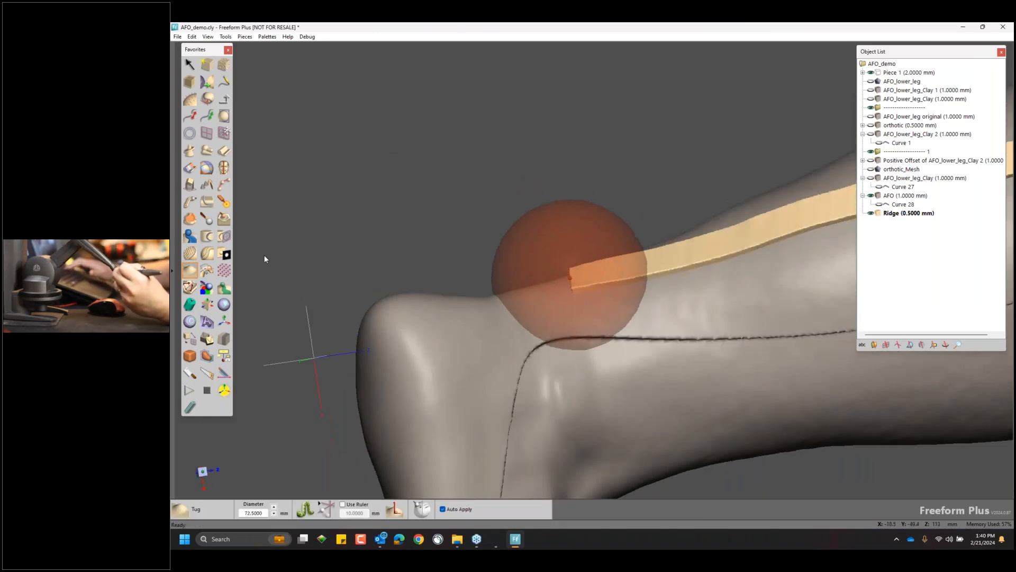
left_click_drag(562, 275, 559, 309)
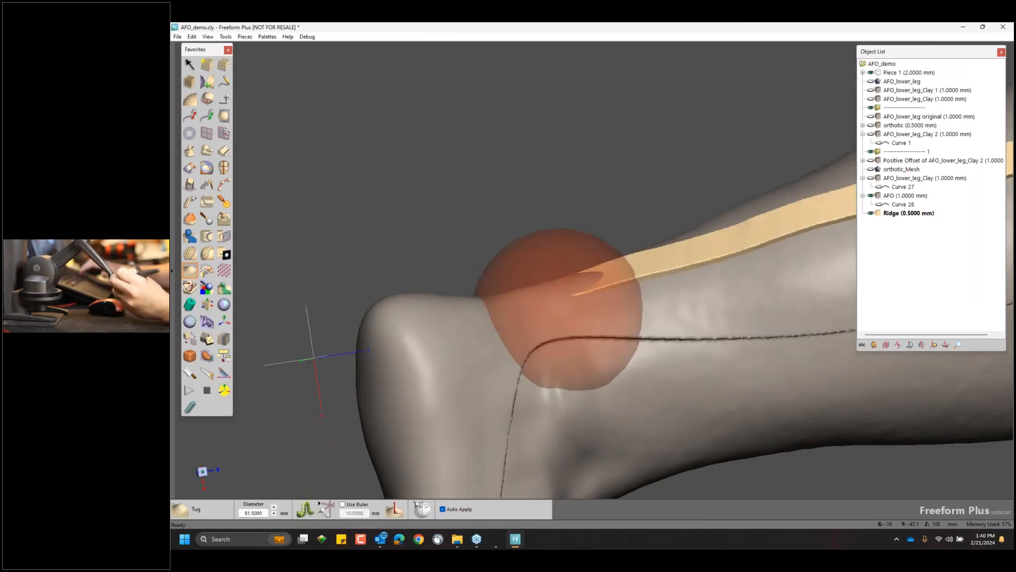
Tug the ridge's upper end down into the surface of the calf.
mouse_move(952, 180)
middle_mouse_down()
mouse_move(734, 207)
mouse_move(556, 132)
middle_mouse_up()
left_click_drag(676, 181, 682, 225)
middle_click_drag(651, 217, 635, 174)
Combine the Ridge piece into the AFO piece, using the Ridge's finer clay coarseness for the result.
left_click_drag(904, 205, 910, 212)
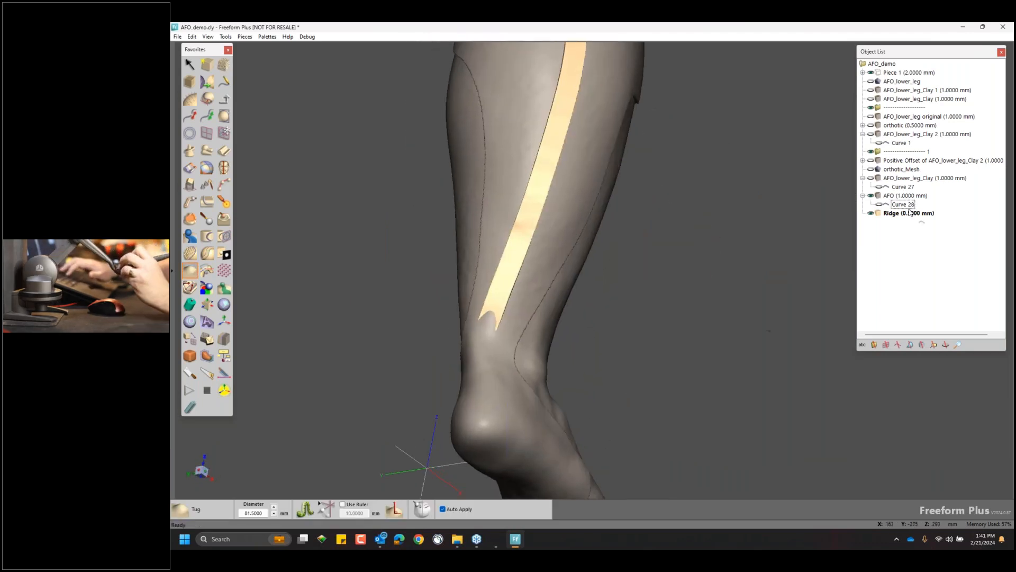
right_click(882, 214)
mouse_move(910, 296)
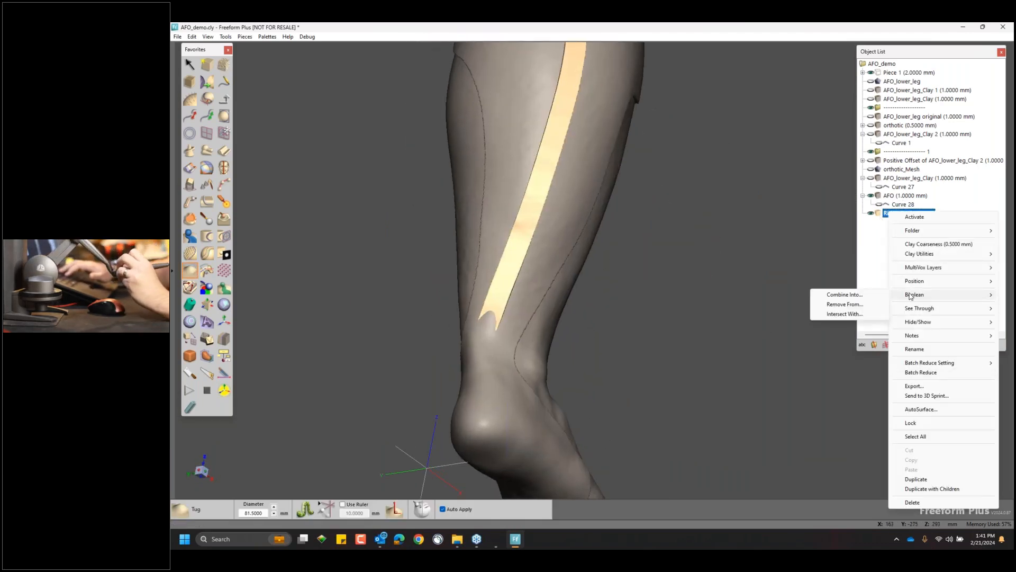
left_click(854, 295)
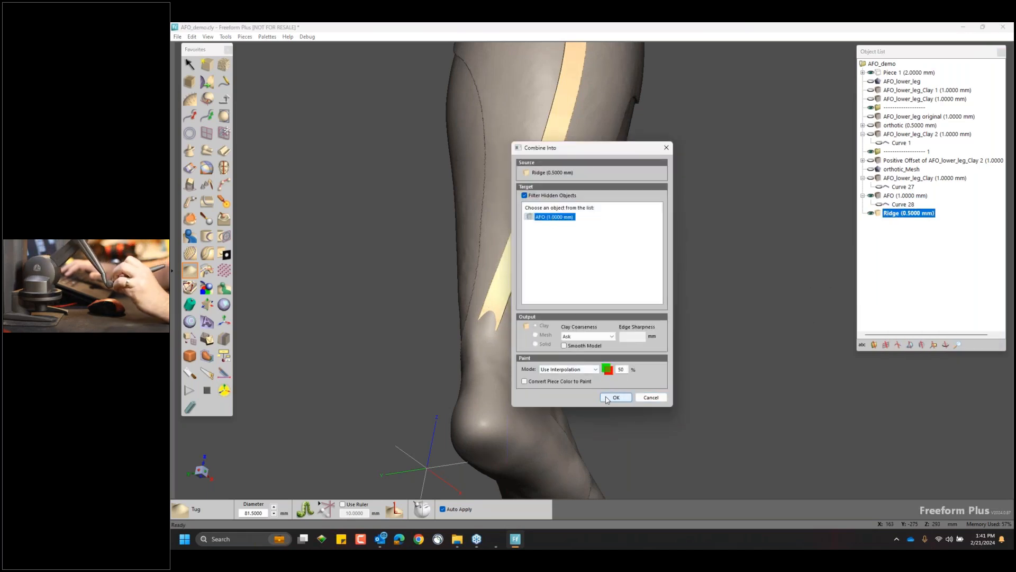
left_click(614, 397)
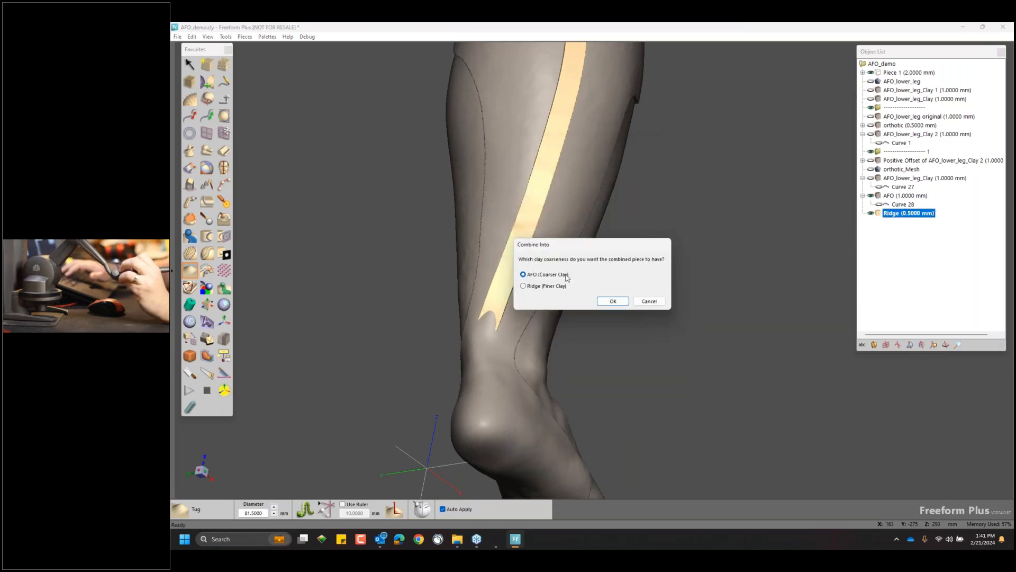
left_click(611, 301)
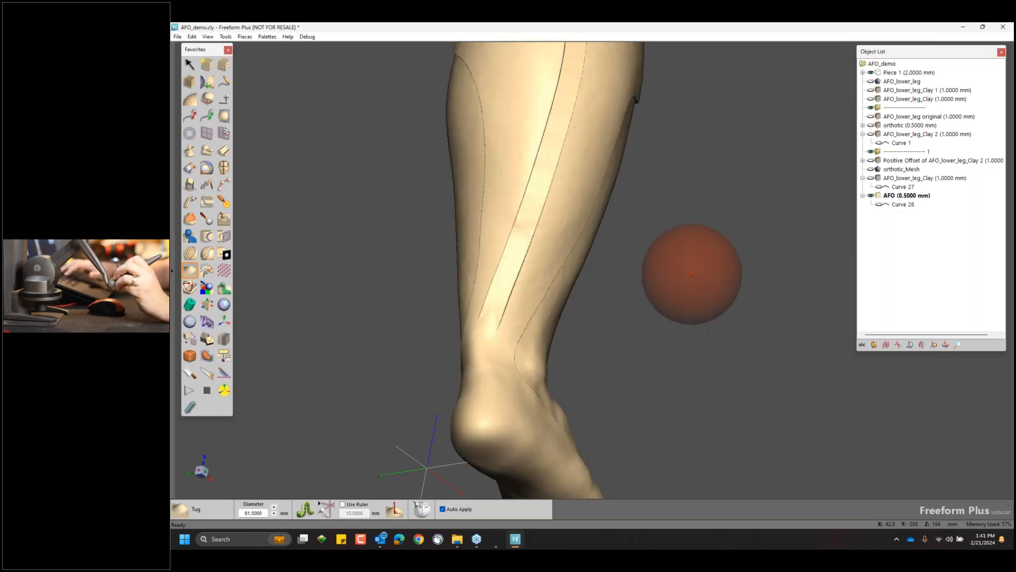
Examine the blended ridge and the brace outline along the calf from several angles.
key("space")
key("space")
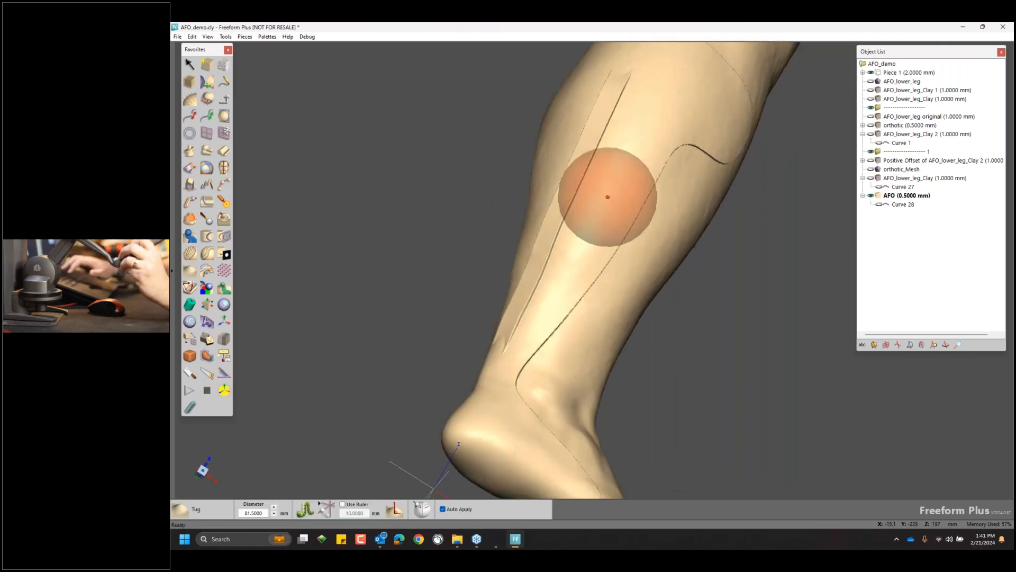
key("space")
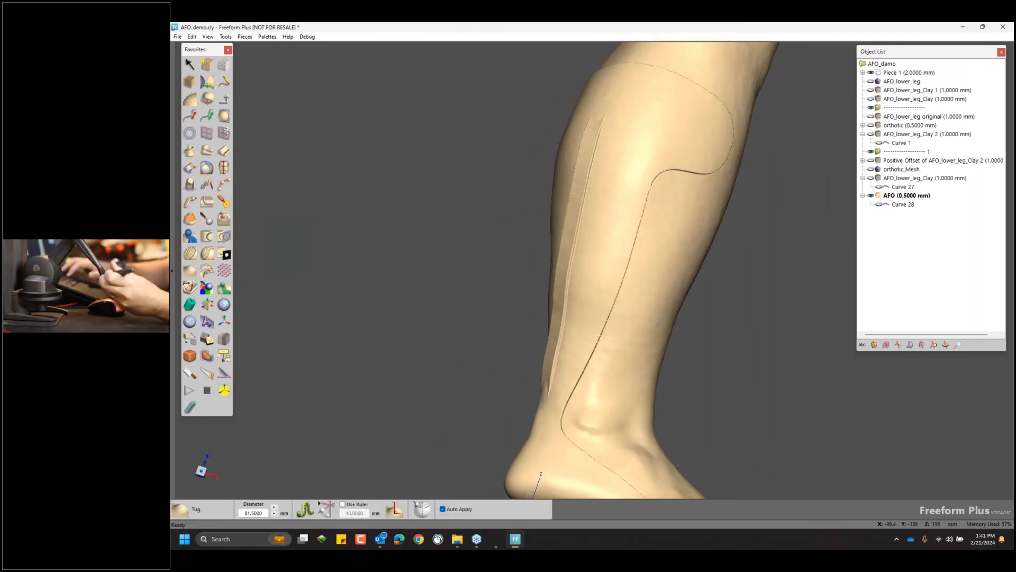
key("space")
key("space")
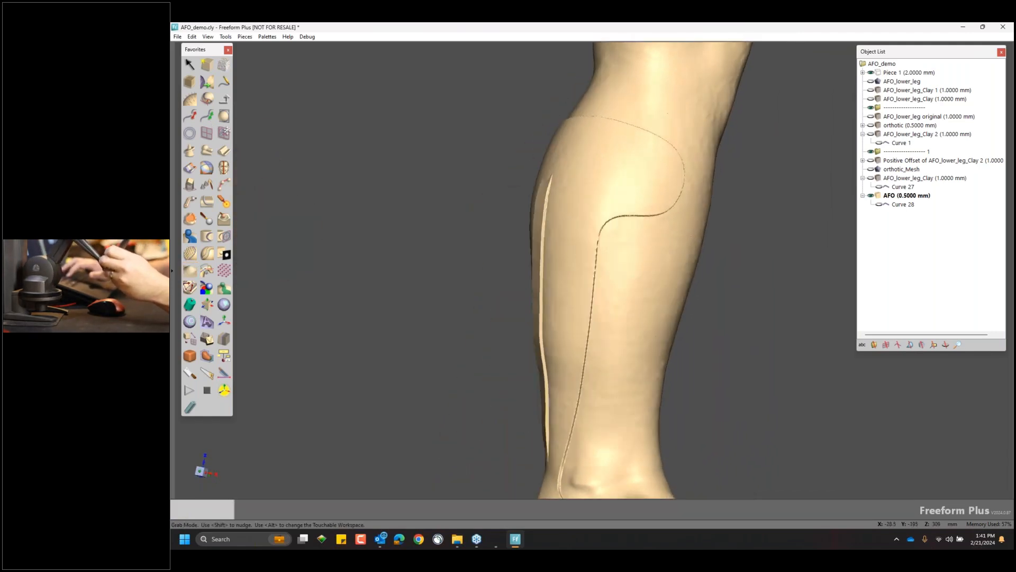
key("space")
key("space")
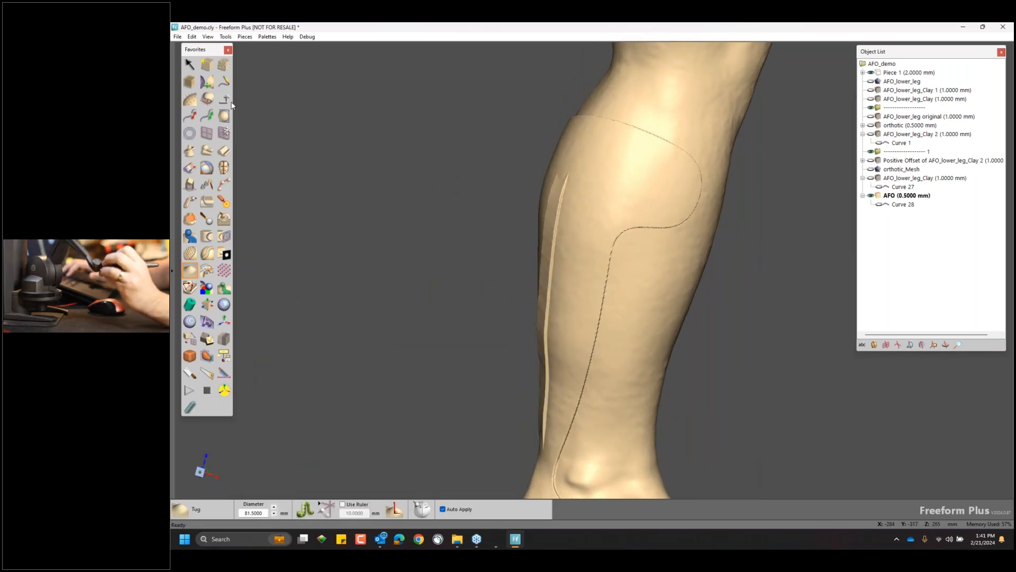
Draw a curve on the calf beside the ridge's upper end, running up to just below the brace's top outline.
left_click(226, 88)
key("space")
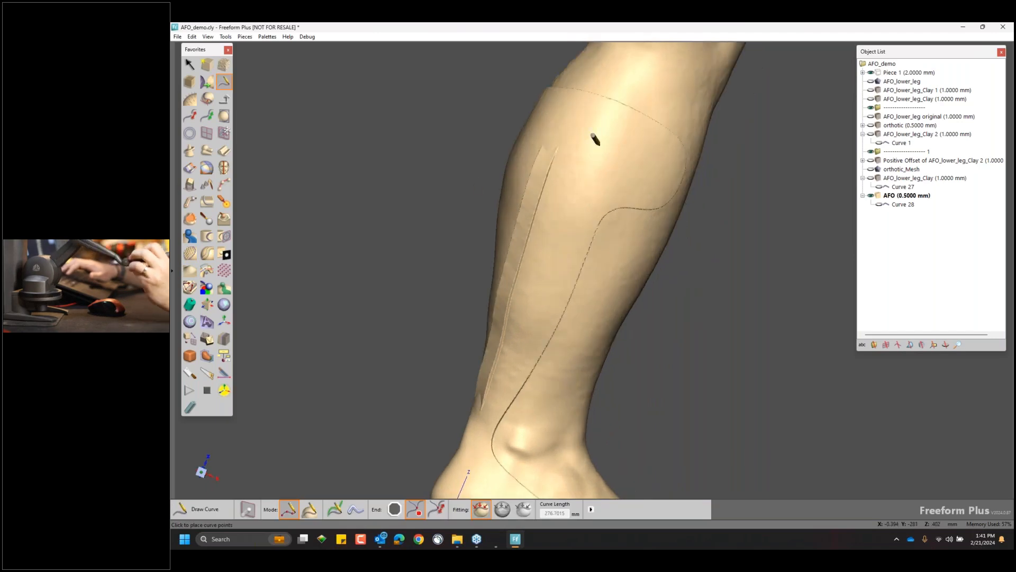
key("space")
key("space")
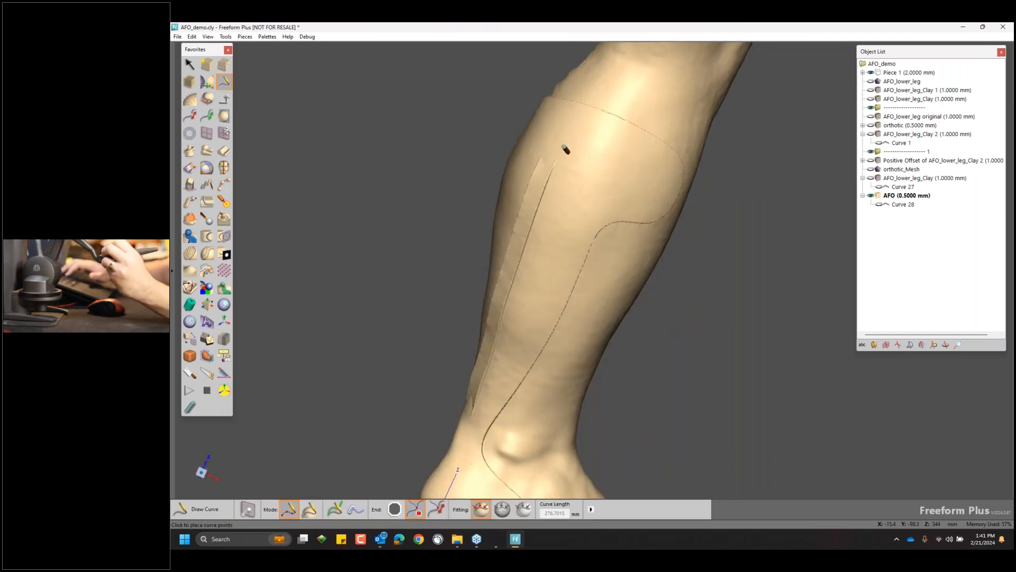
left_click(559, 195)
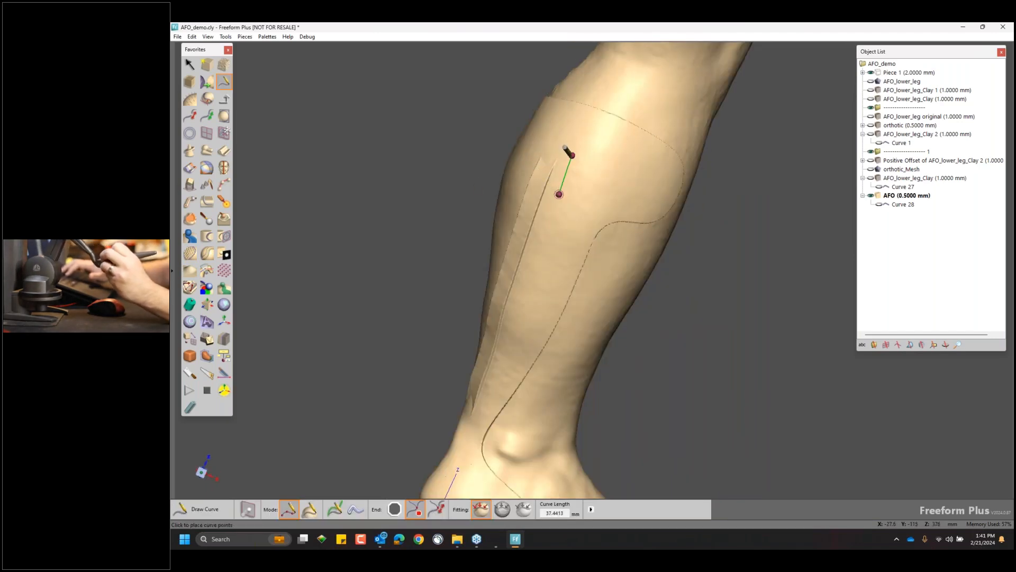
left_click(571, 155)
double_click(584, 114)
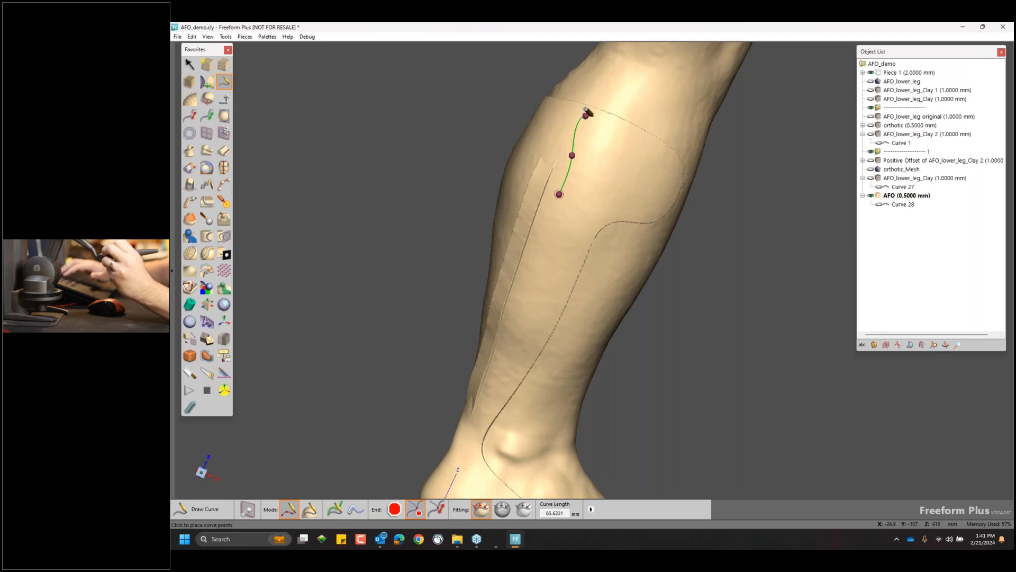
Draw the upper, outer and lower side curves to close the four-sided outline on the calf, just inside the brace outline.
left_click(638, 136)
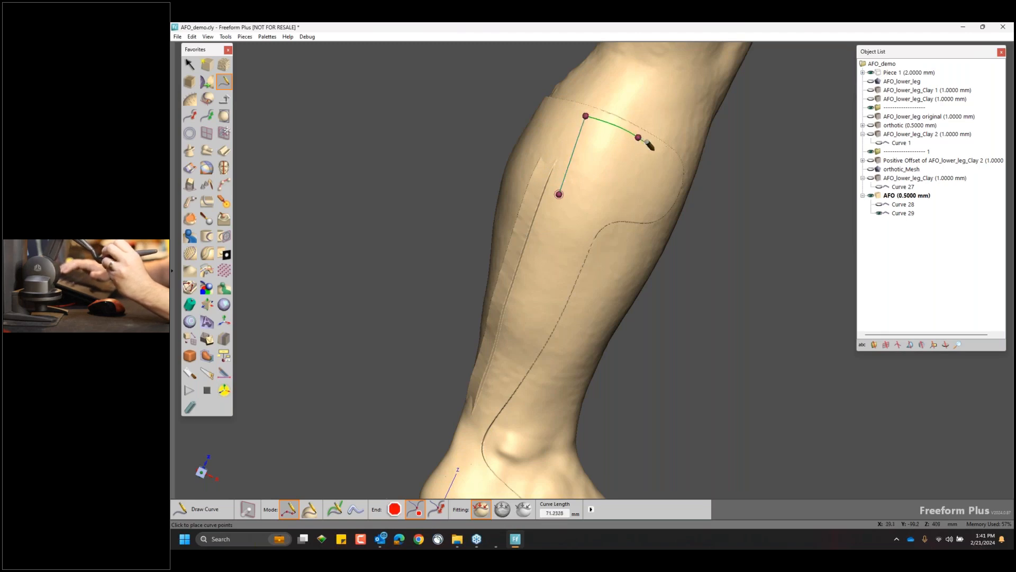
double_click(658, 153)
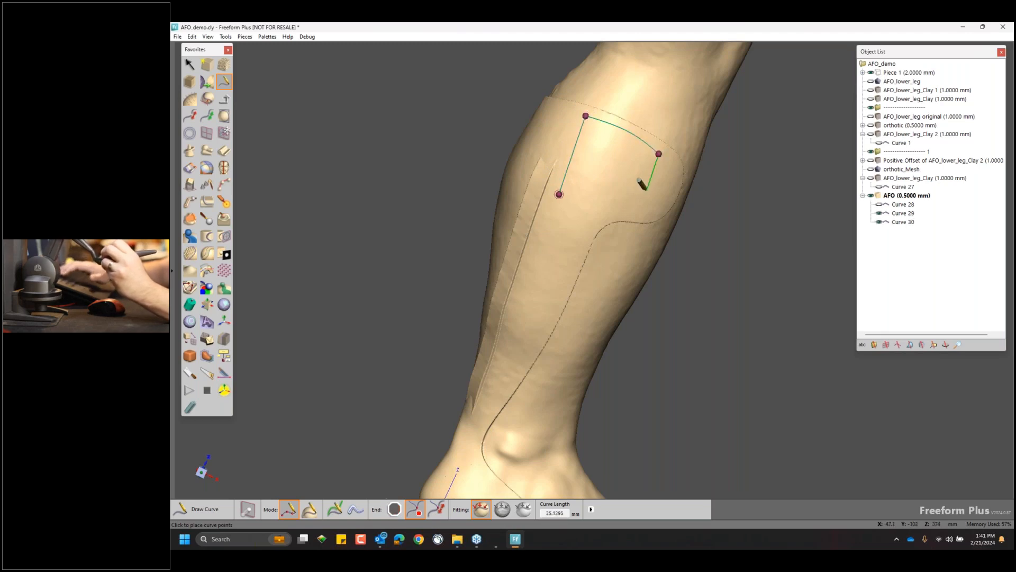
left_click(657, 178)
double_click(644, 213)
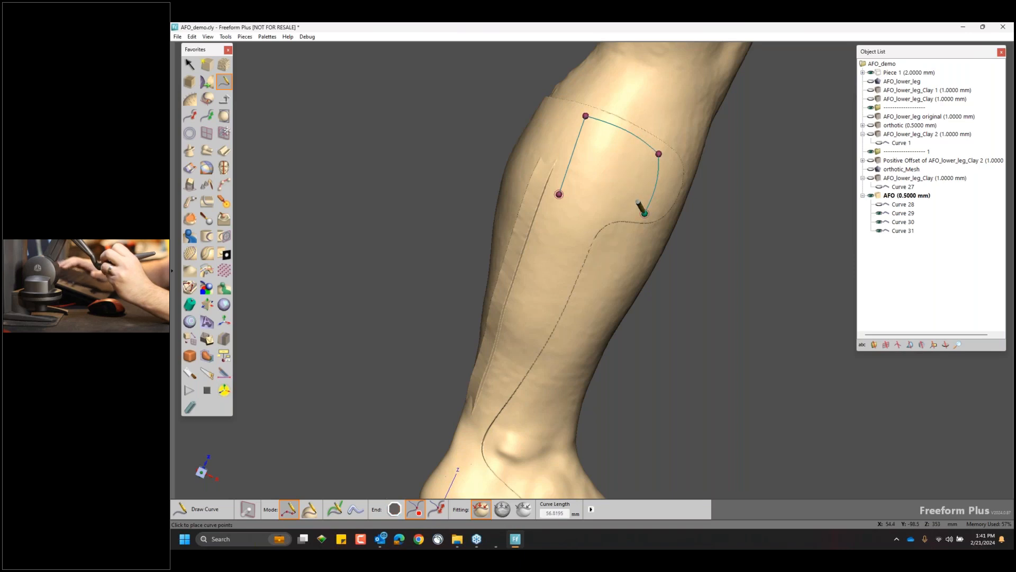
left_click(612, 205)
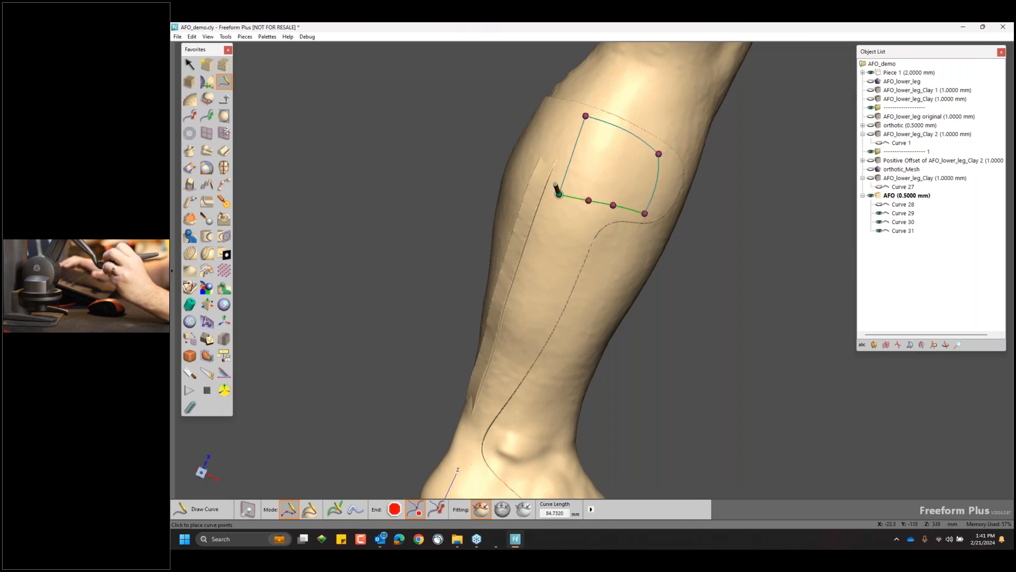
left_click(559, 194)
Draw a second closed four-sided curve outline on the opposite side of the ridge, just below the brace's top outline.
mouse_move(465, 196)
middle_mouse_down()
mouse_move(446, 151)
mouse_move(535, 185)
mouse_move(606, 160)
middle_mouse_up()
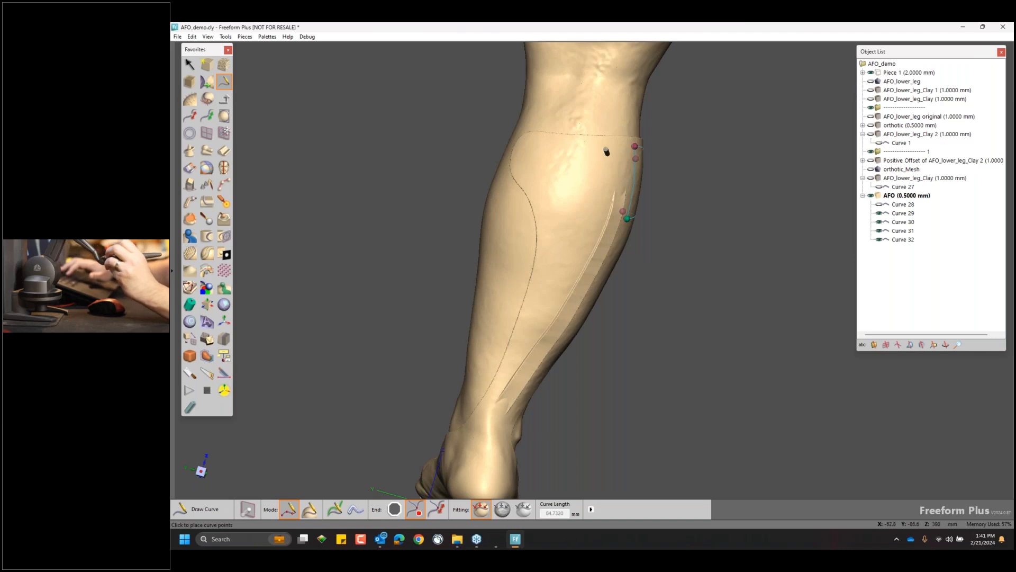
left_click(600, 197)
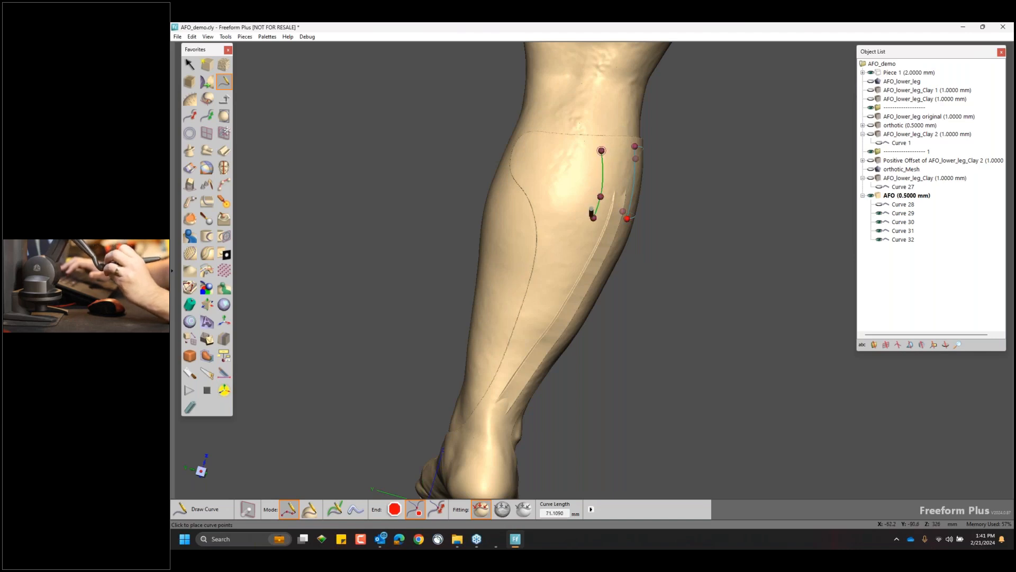
left_click(594, 213)
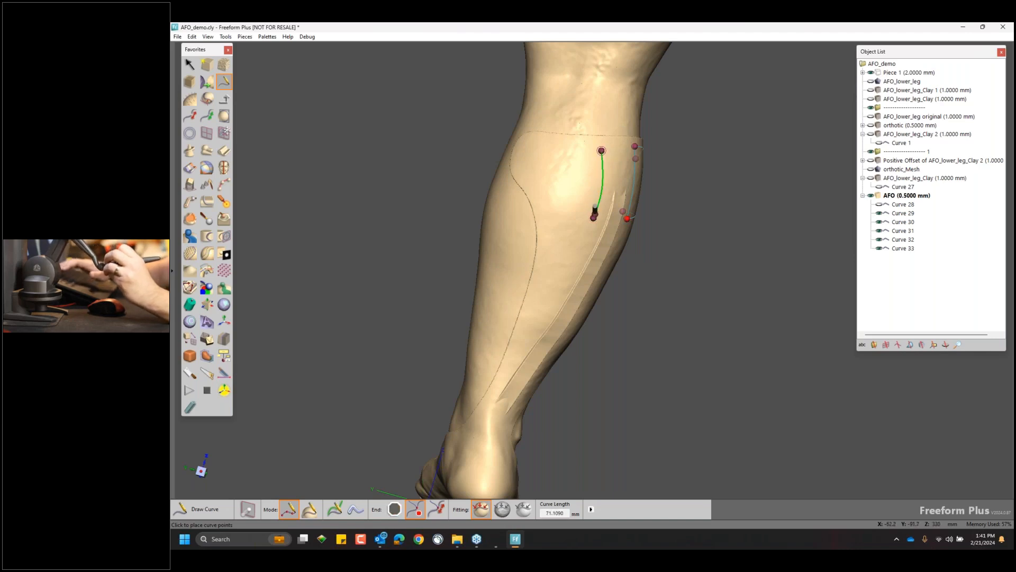
left_click(545, 198)
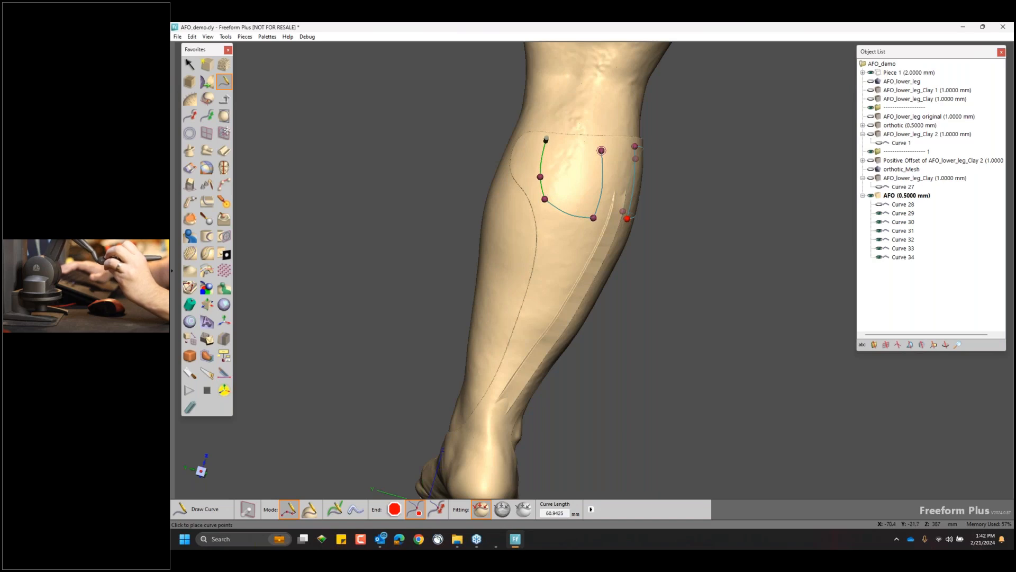
left_click(545, 140)
left_click(601, 150)
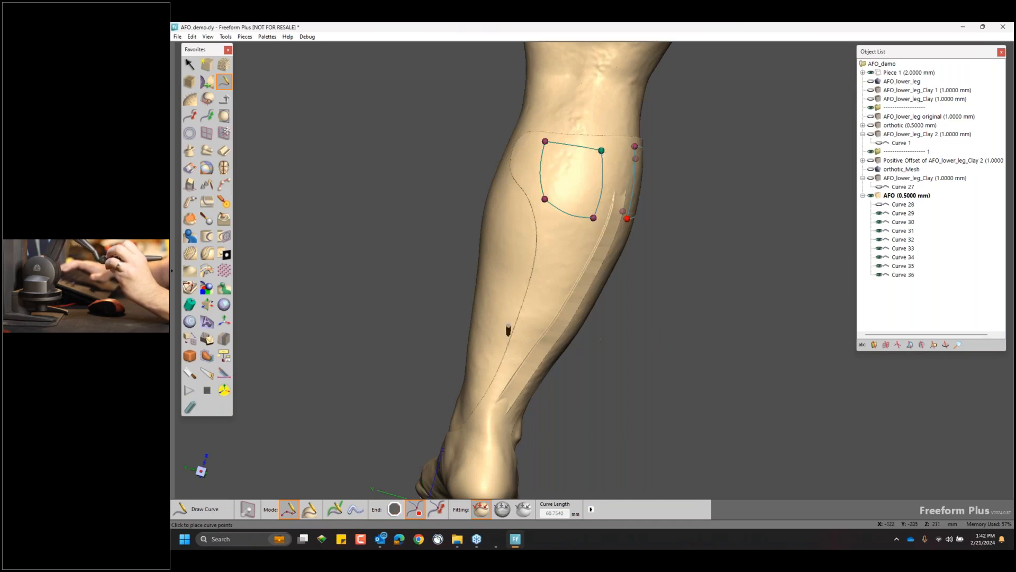
key("h")
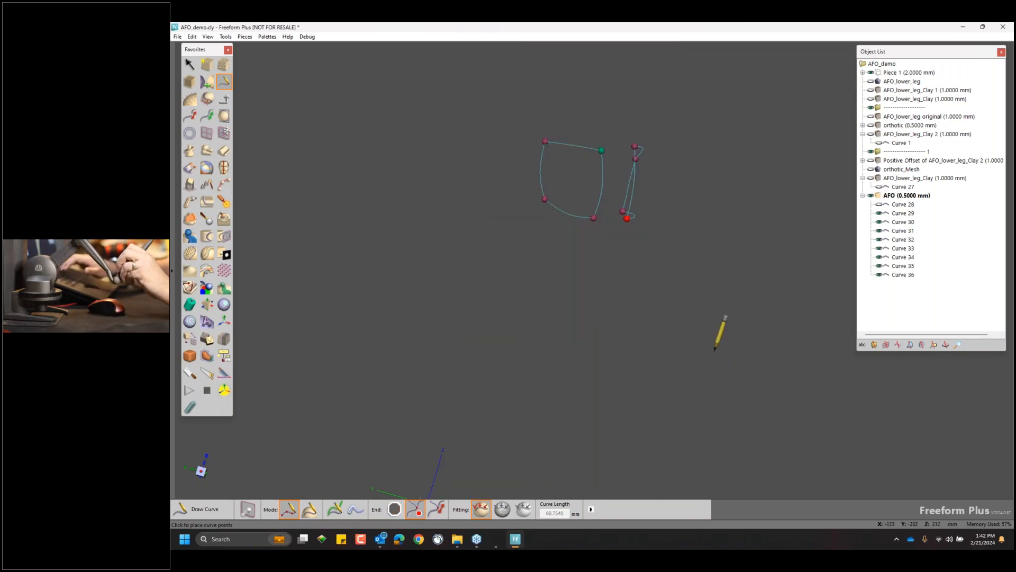
key("h")
middle_click_drag(719, 343, 634, 317)
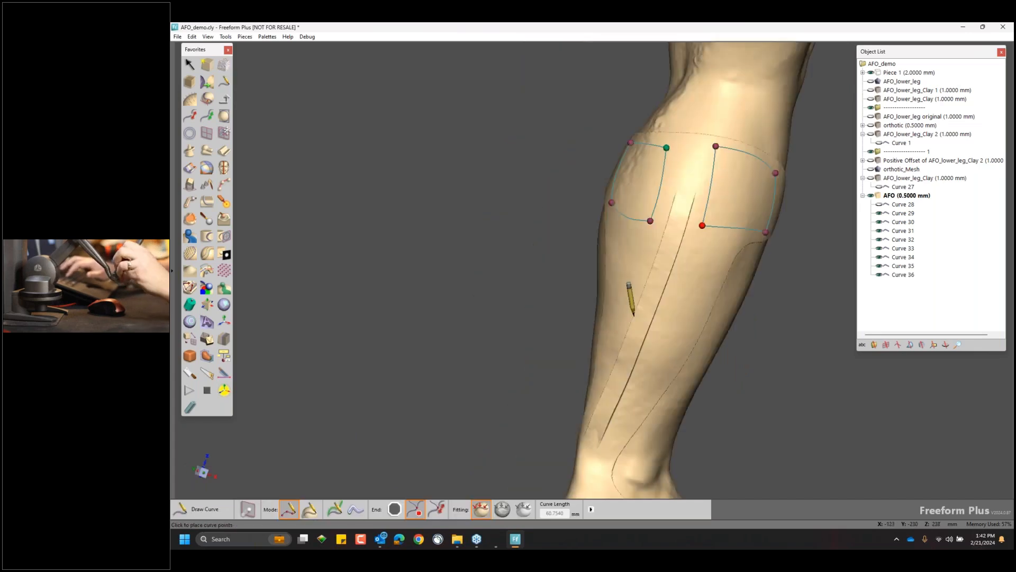
Remove the Positive Offset of AFO_lower_leg_Clay 2 piece from the AFO piece with a Boolean operation.
left_click(863, 196)
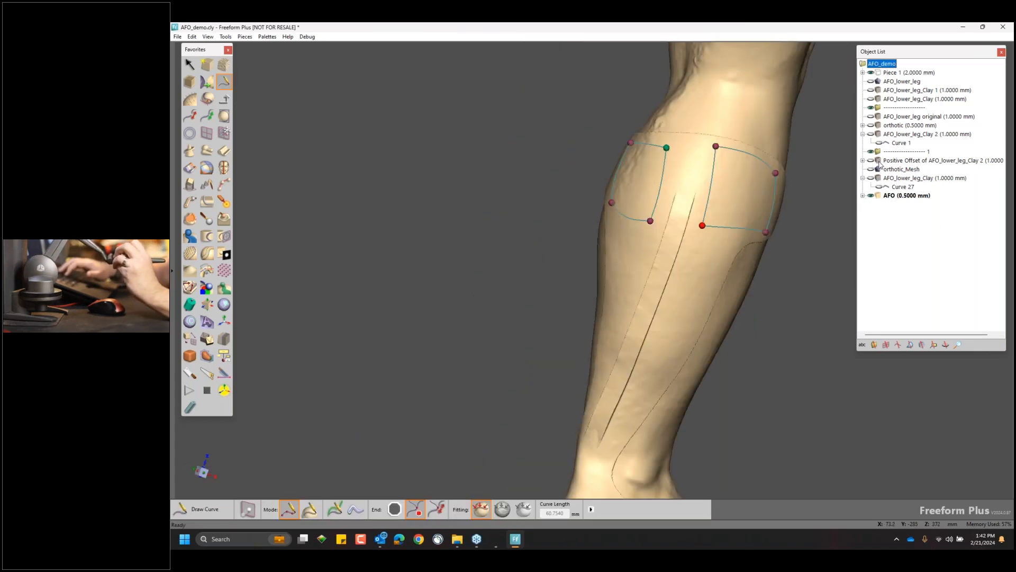
right_click(880, 164)
key("Escape")
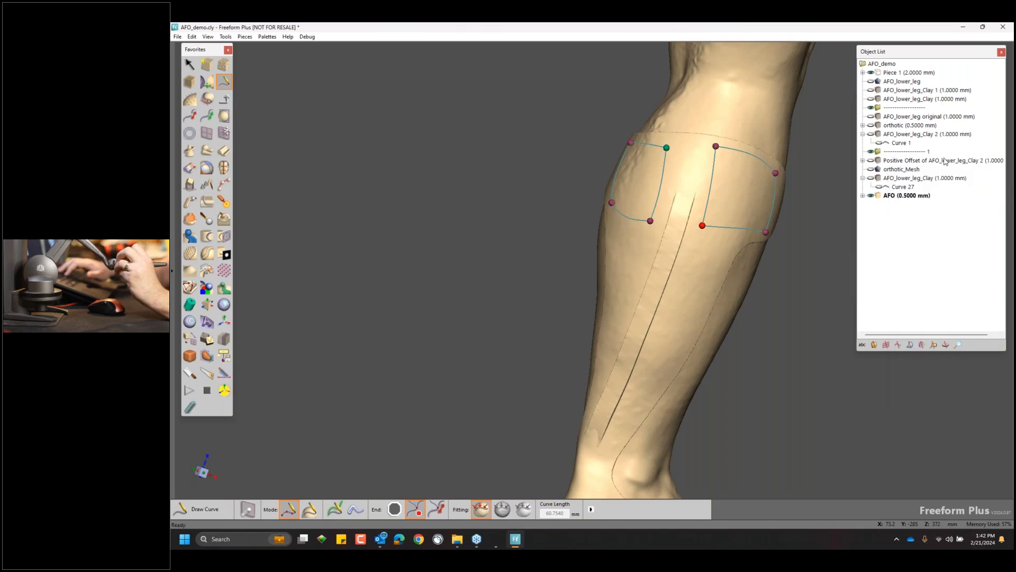
right_click(882, 161)
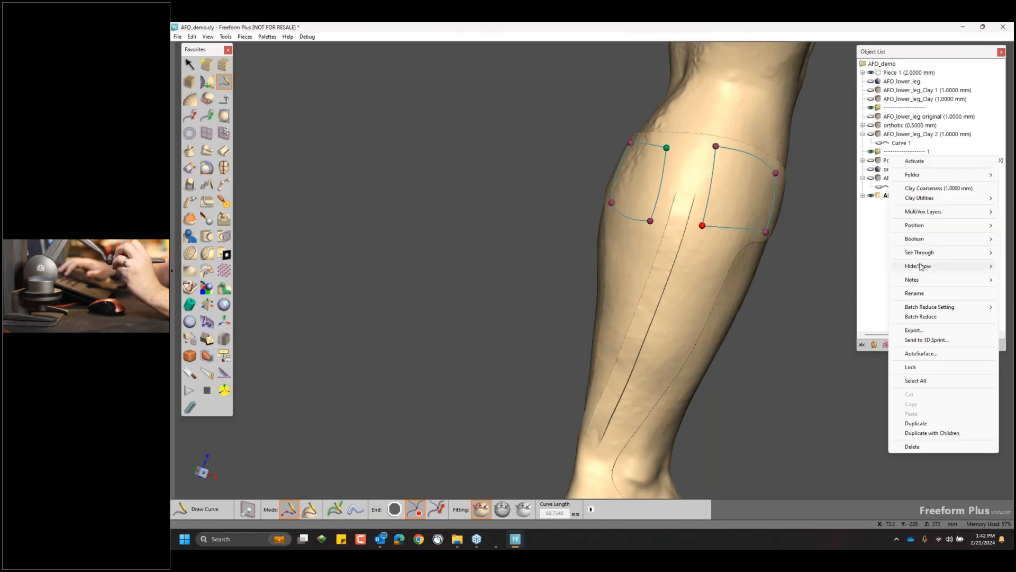
mouse_move(916, 239)
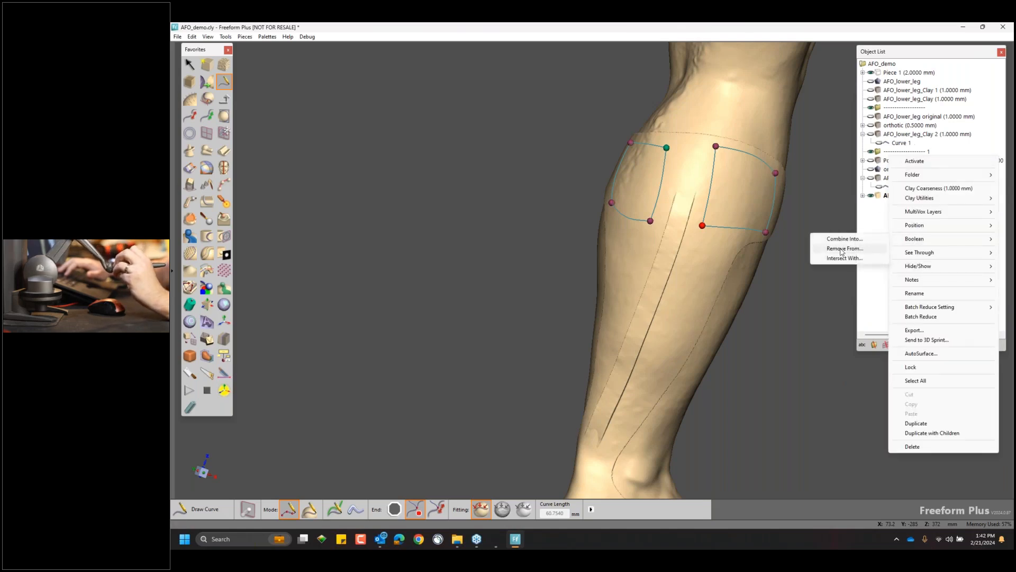
left_click(841, 249)
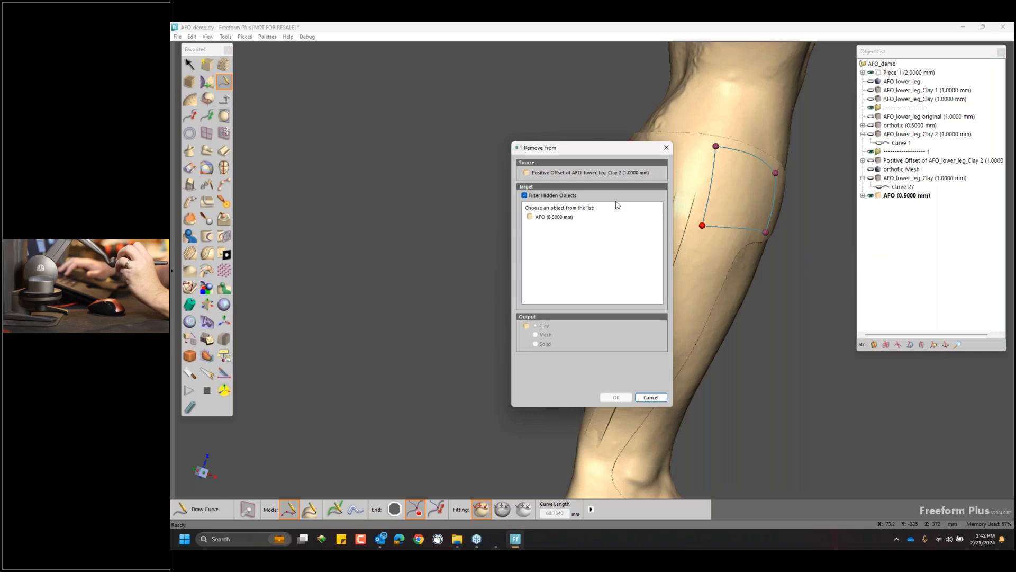
left_click(550, 217)
left_click(616, 397)
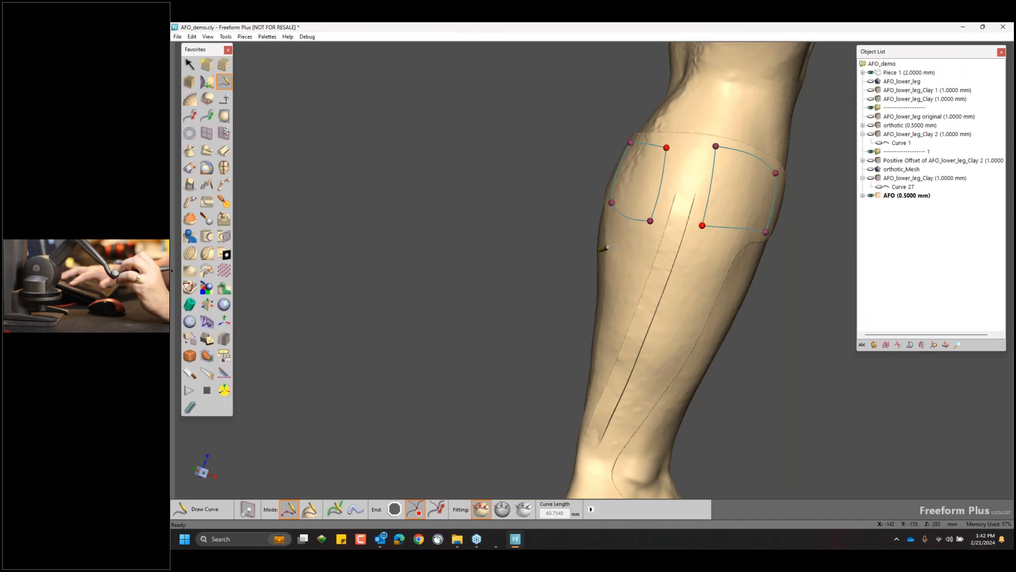
Remove the AFO_lower_leg_Clay piece from the AFO piece with a Boolean operation.
right_click(886, 178)
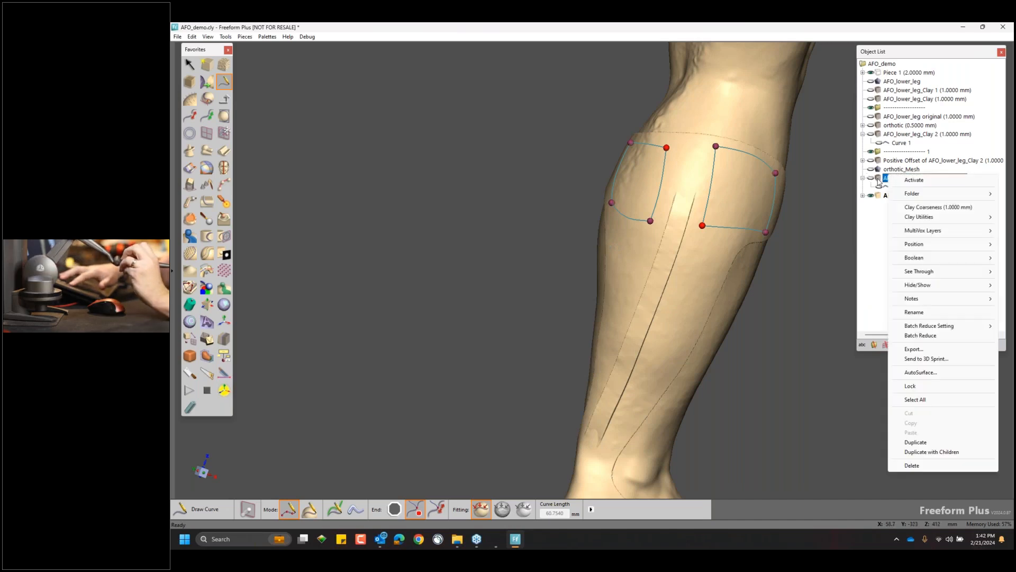
mouse_move(918, 258)
left_click(844, 267)
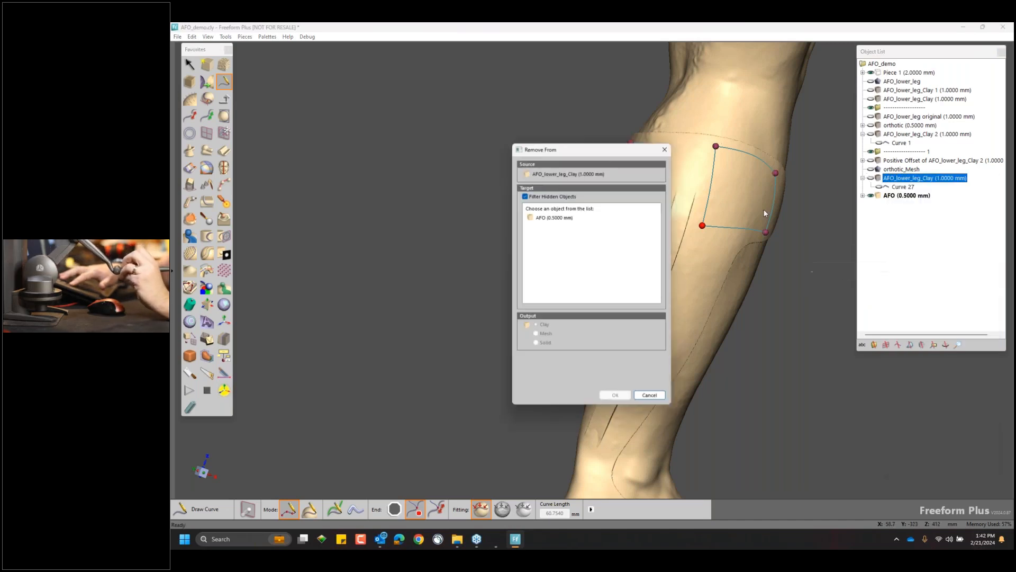
left_click(554, 217)
left_click(613, 396)
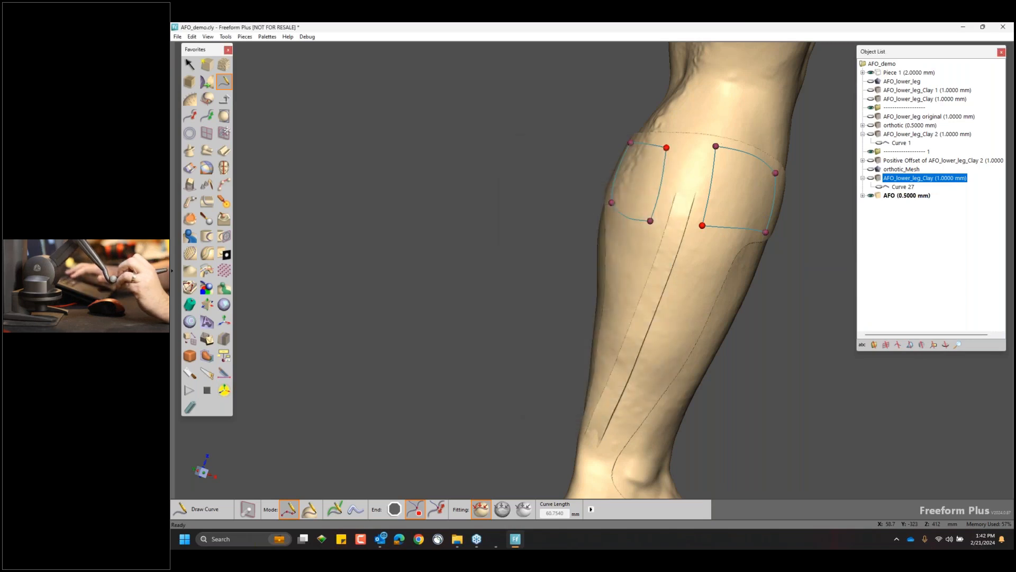
Select the first outline's upper curve and move its corner point nearest the ridge slightly down from the brace's top edge.
mouse_move(546, 232)
middle_mouse_down()
mouse_move(545, 174)
mouse_move(579, 384)
mouse_move(512, 284)
mouse_move(741, 212)
mouse_move(686, 227)
middle_mouse_up()
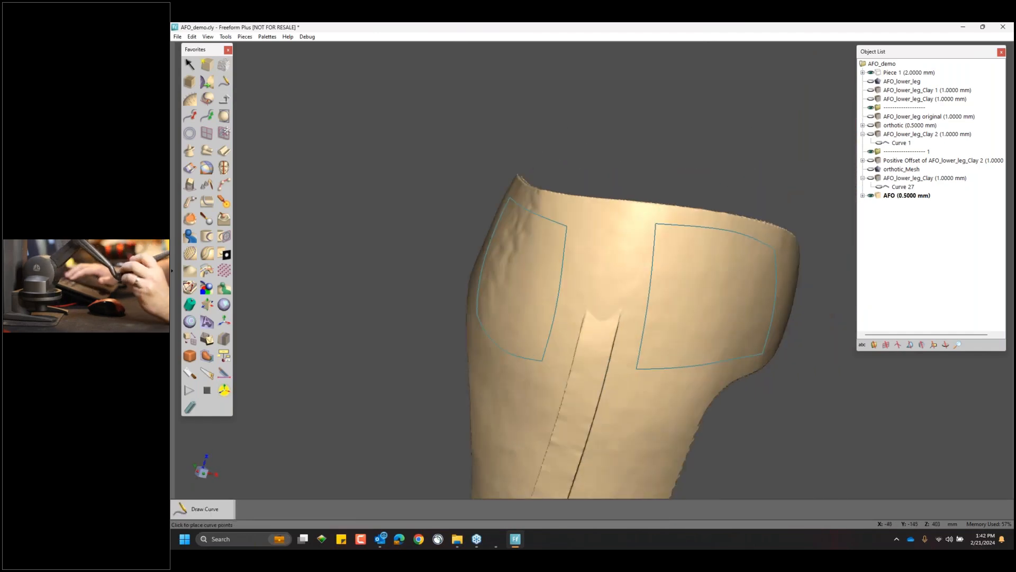
key("Escape")
left_click(668, 223)
left_click_drag(653, 230, 653, 231)
left_click_drag(745, 232, 724, 239)
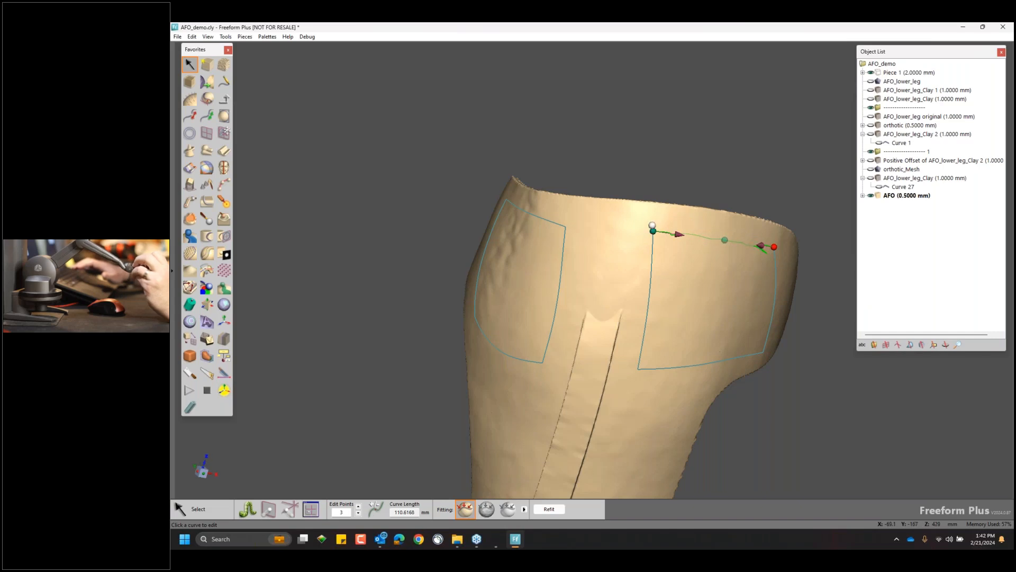
key("ctrl+z")
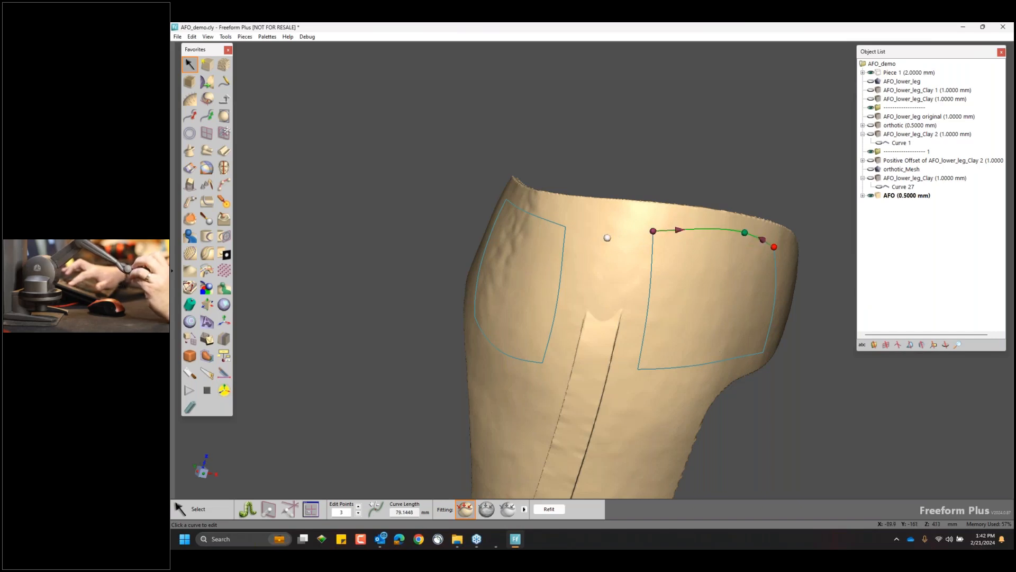
key("ctrl+z")
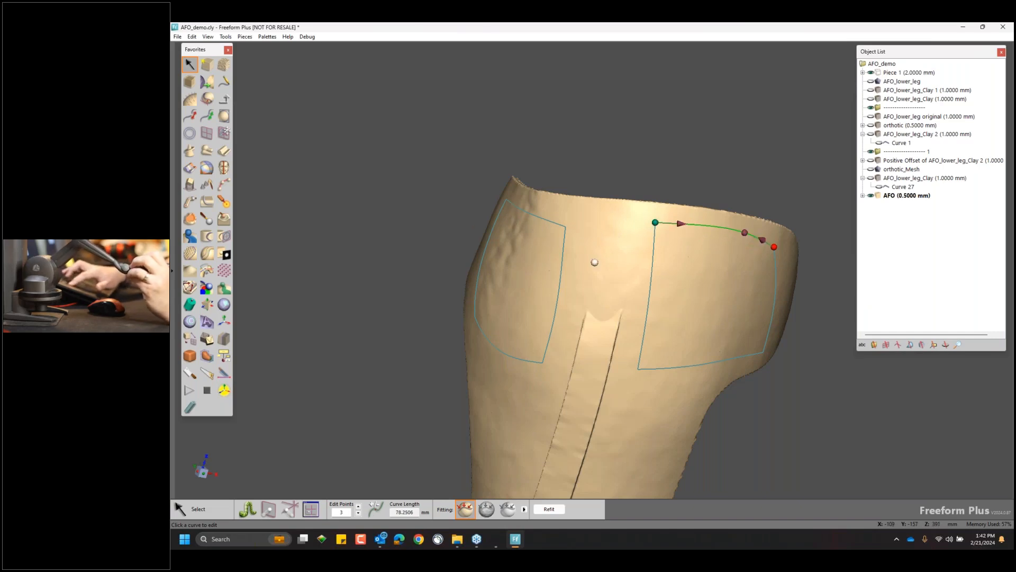
key("ctrl+y")
Move the upper curve's middle point downward so the curve runs nearly straight between its corners.
left_click(733, 248)
left_click(739, 233)
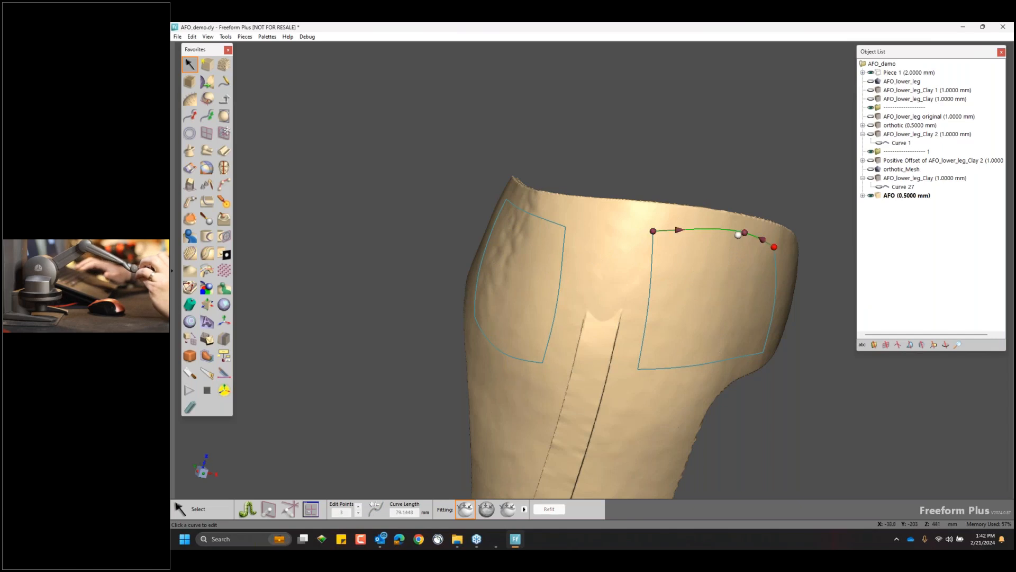
left_click_drag(741, 232, 728, 241)
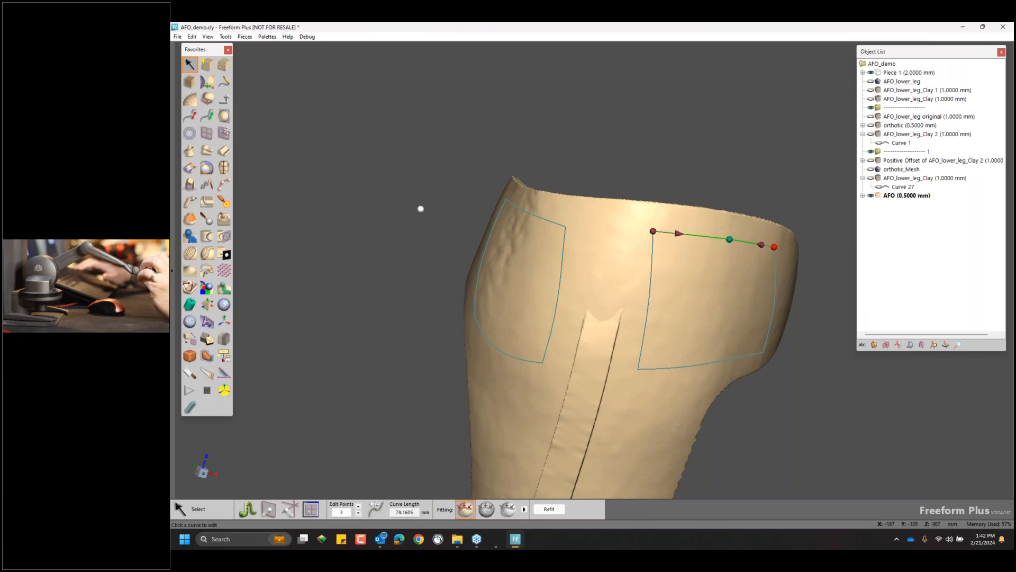
Start Emboss with Wrapped Image and choose the area inside the first outline, beside the ridge, as the region to emboss.
left_click(289, 238)
left_click(190, 253)
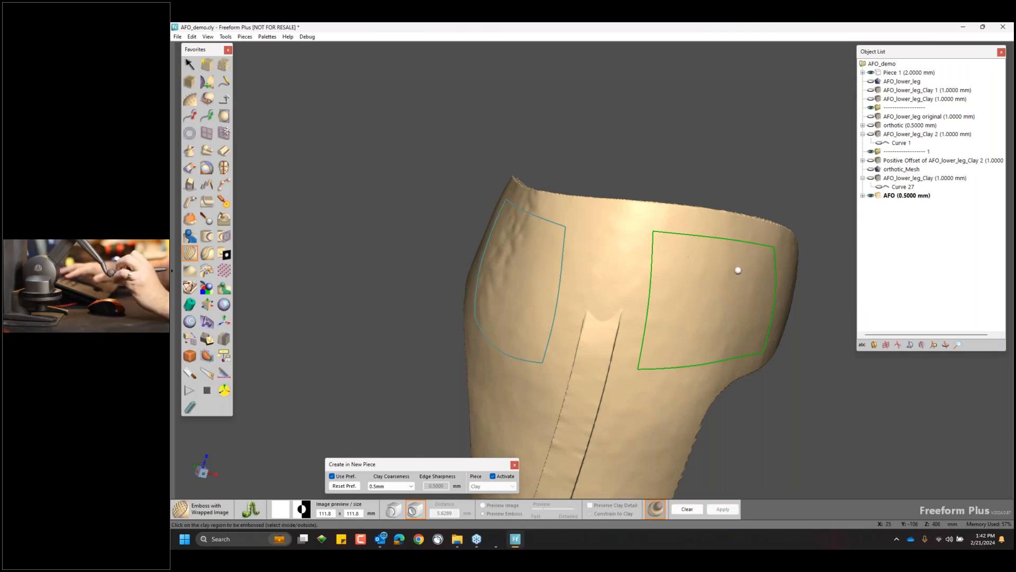
left_click(720, 286)
Load hexPattern_inverted_thickened.png from the _myTextures folder as the image to wrap.
left_click(284, 514)
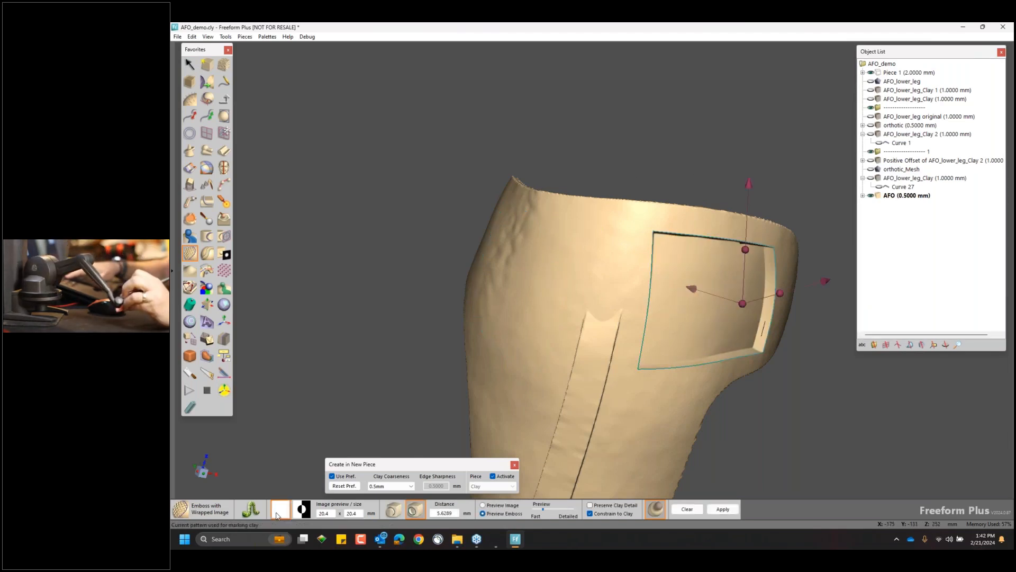
left_click(486, 315)
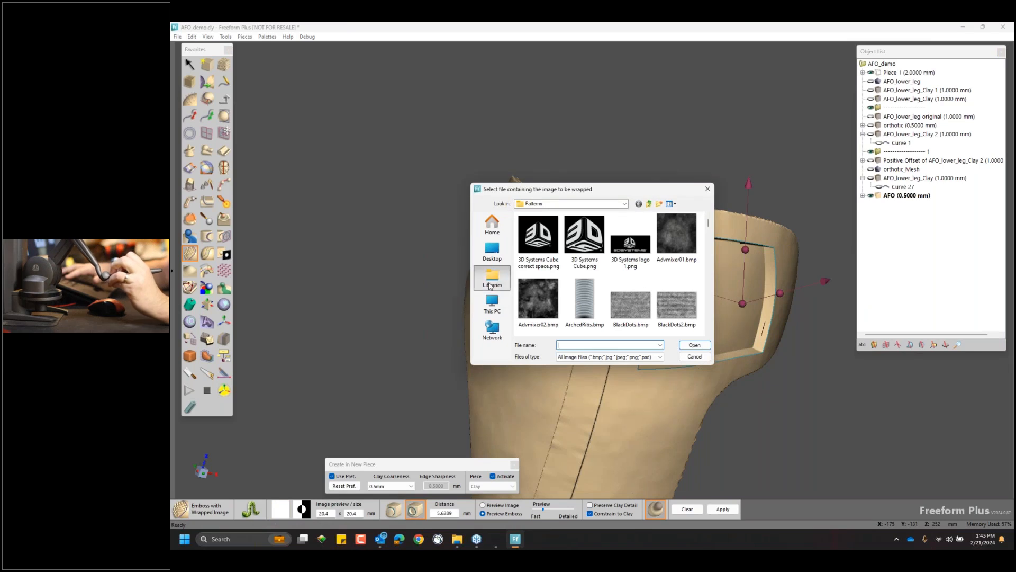
double_click(553, 238)
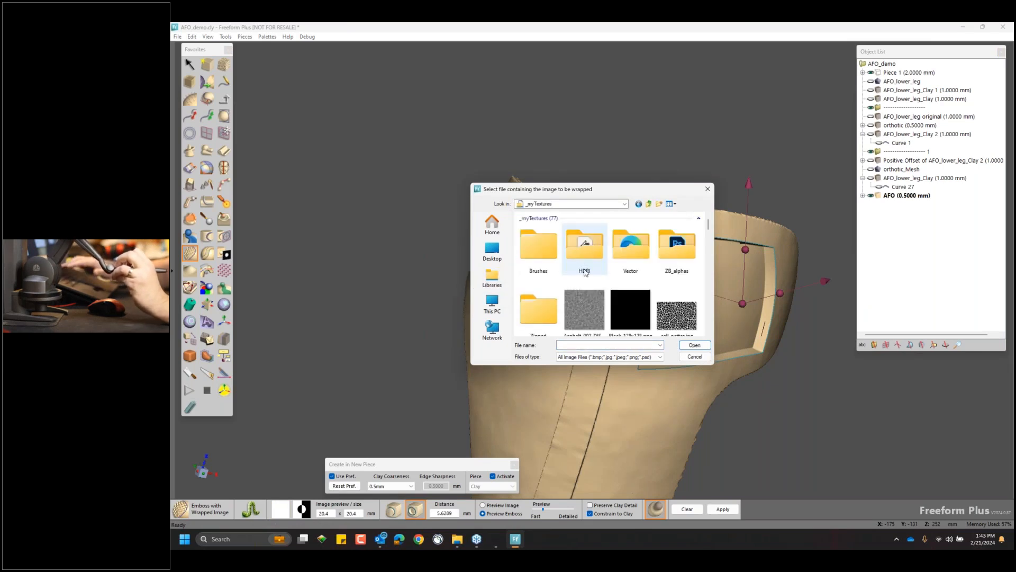
left_click(587, 315)
key("h")
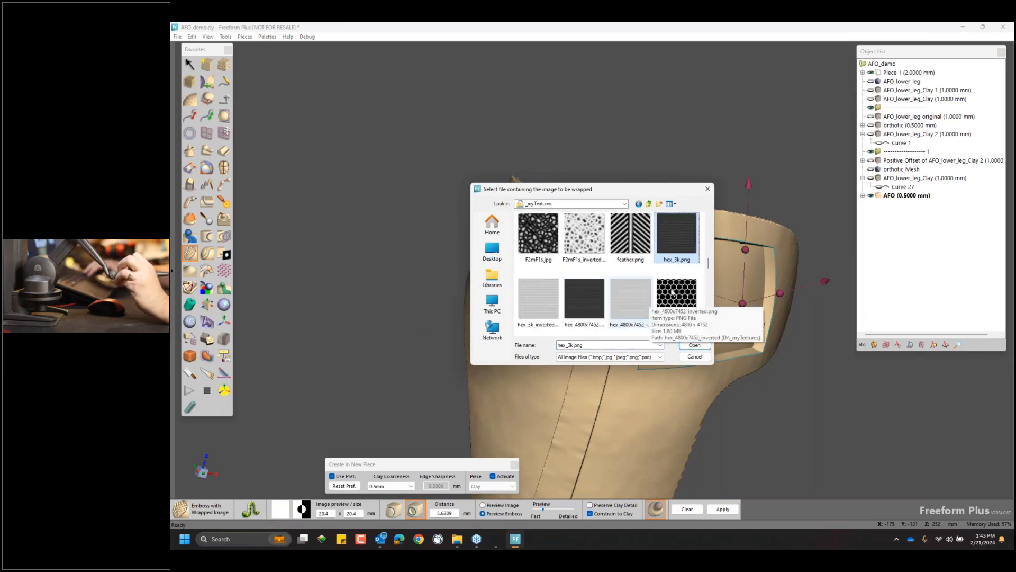
key("Down")
key("Down")
key("Down")
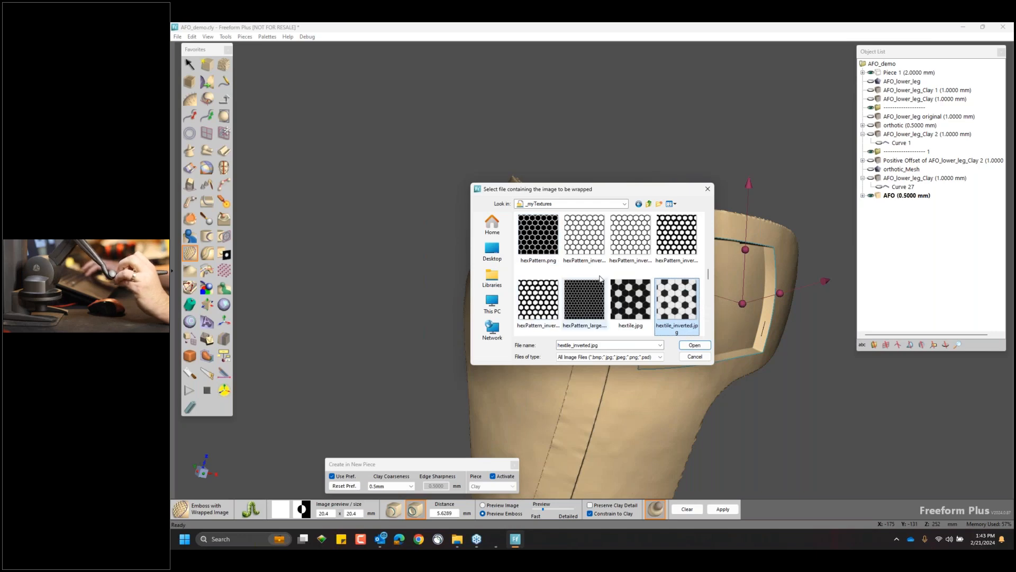
left_click(676, 235)
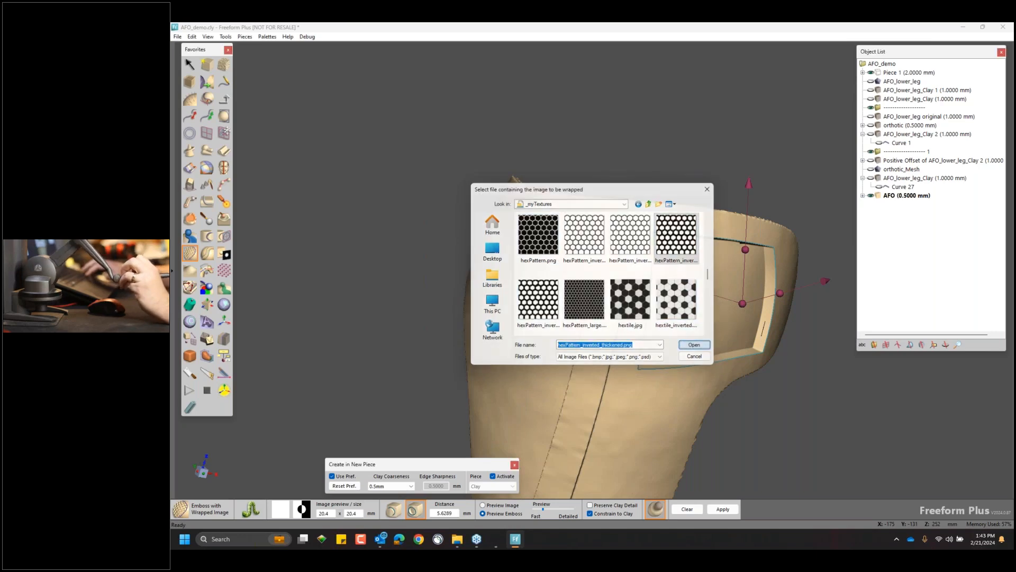
left_click(689, 344)
Raise the preview detail, enlarge the hex pattern to about 121 × 120 mm, and emboss it through the wall at about 17.7 mm distance.
left_click_drag(555, 512, 558, 511)
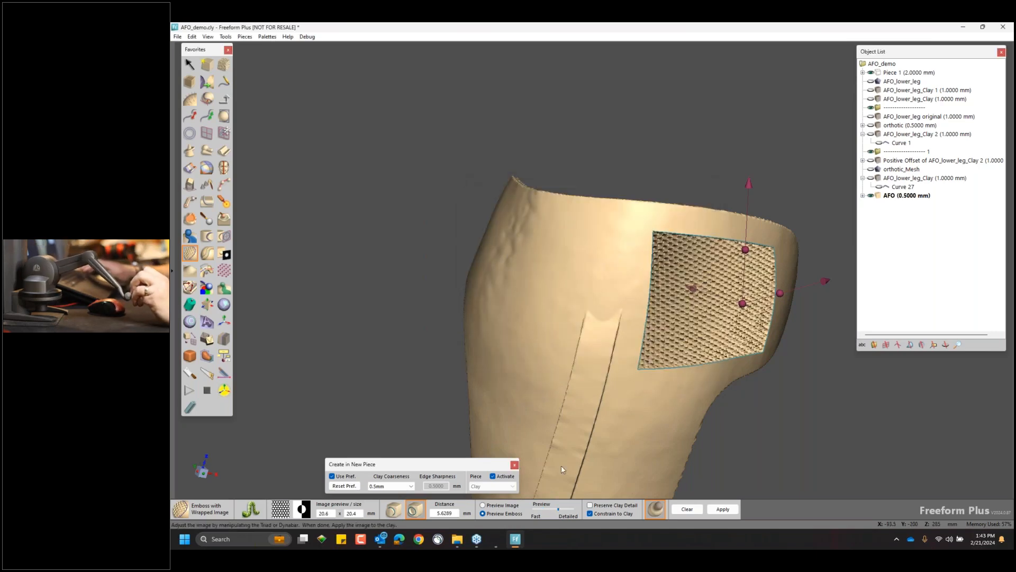
left_click_drag(825, 281, 873, 267)
middle_click_drag(691, 289, 551, 272)
left_click_drag(699, 277, 744, 272)
left_click_drag(637, 284, 629, 315)
middle_click_drag(629, 315, 667, 328)
left_click_drag(617, 297, 608, 288)
middle_click_drag(608, 287, 555, 285)
middle_click_drag(585, 225, 651, 211)
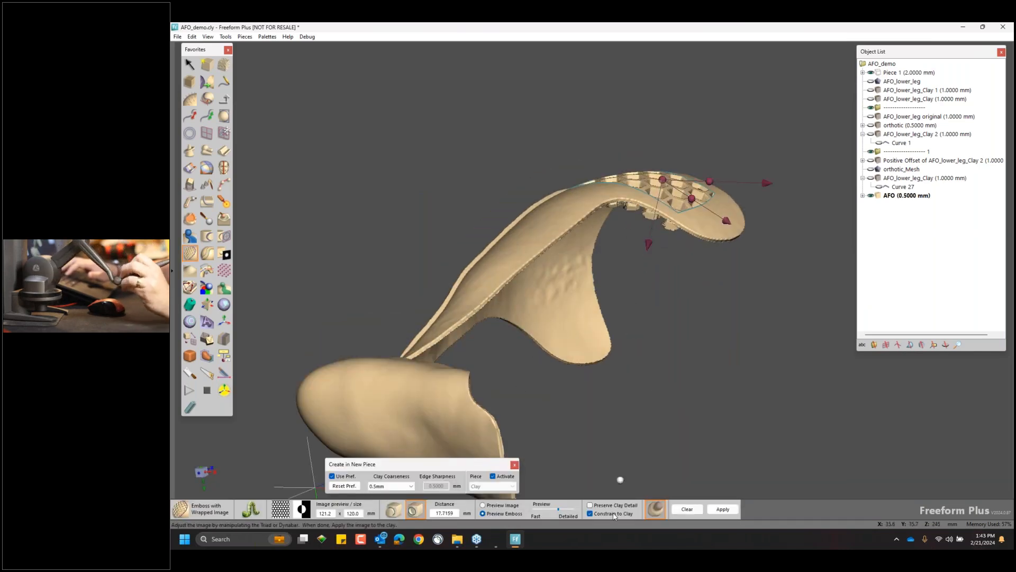
left_click(723, 507)
Emboss the same hex pattern through the second outline's region, at about 104 × 103 mm and 17.7 mm distance.
key("space")
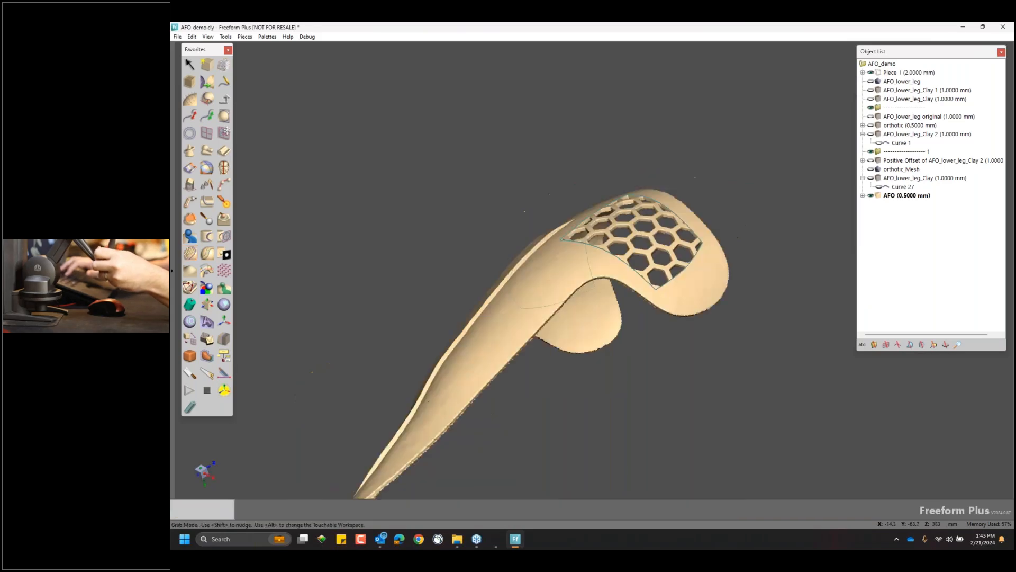
key("space")
key("space")
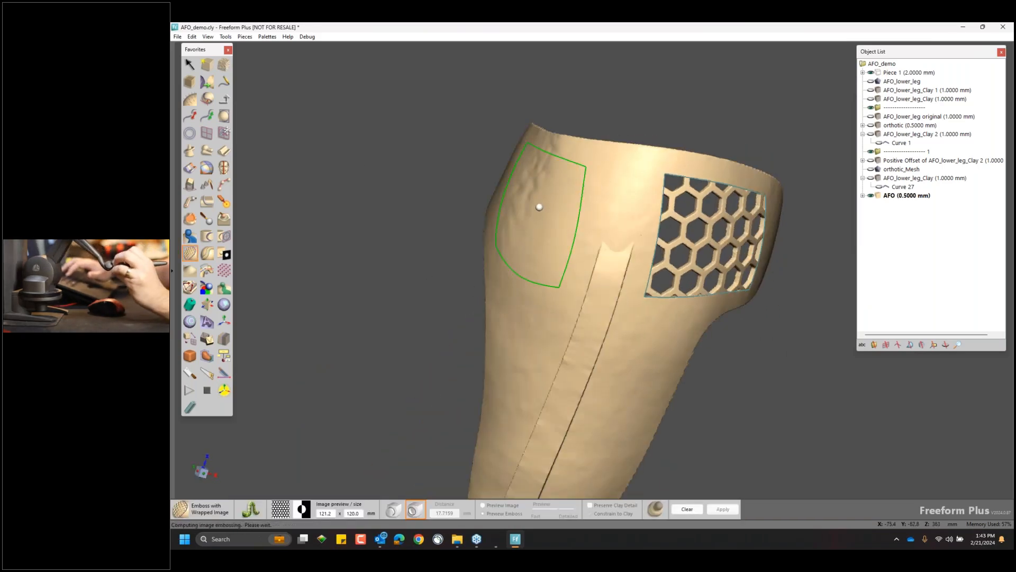
left_click(535, 217)
key("space")
key("space")
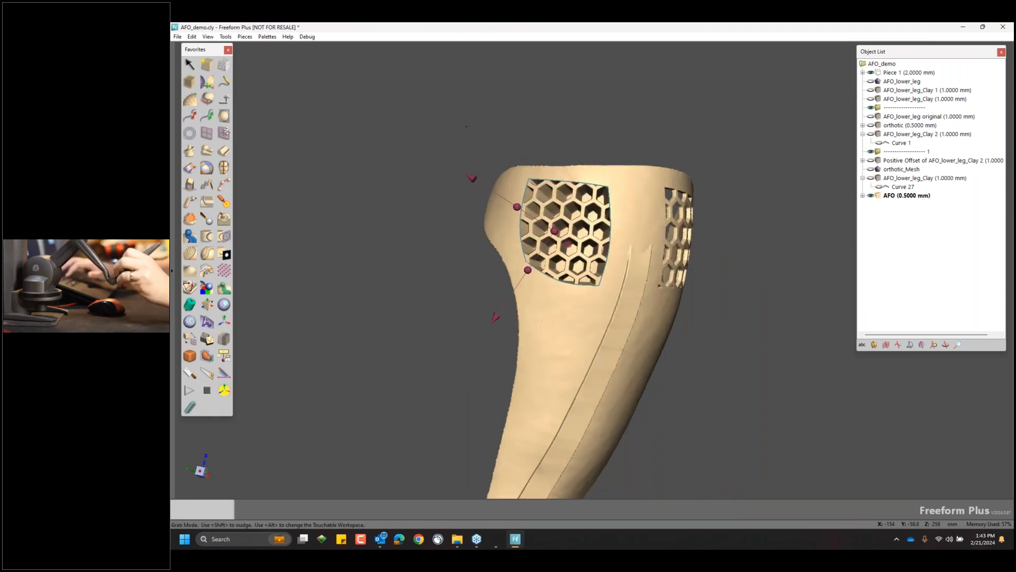
key("space")
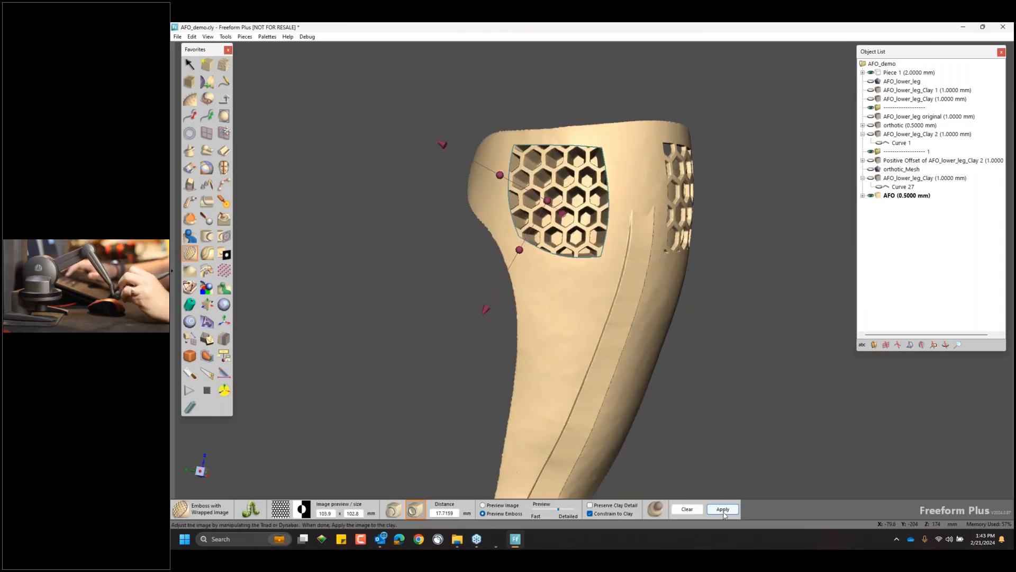
left_click(723, 509)
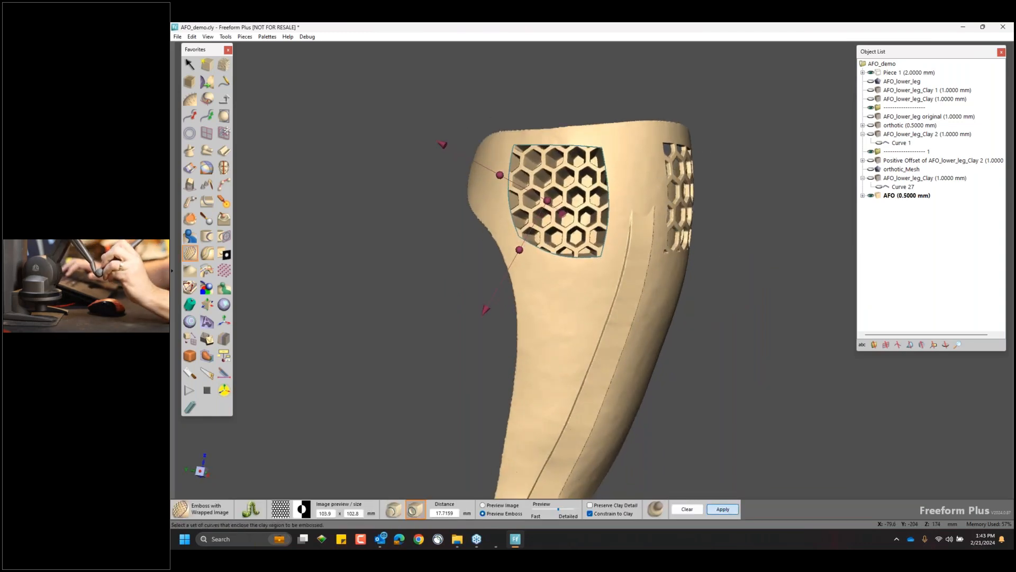
Import the Wide Stap Loop clay file into the current file.
key("space")
key("space")
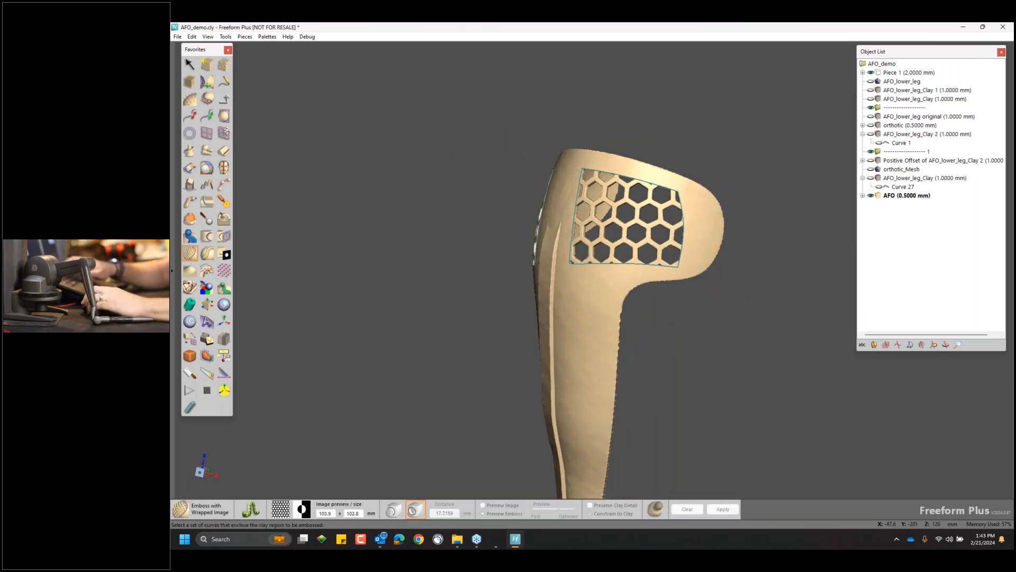
left_click_drag(447, 23, 458, 55)
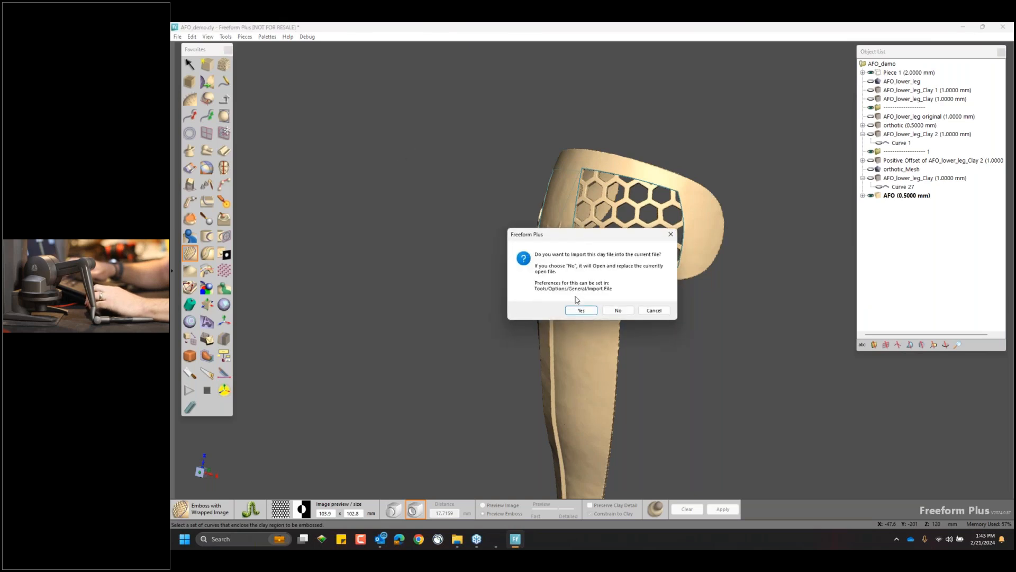
left_click(580, 311)
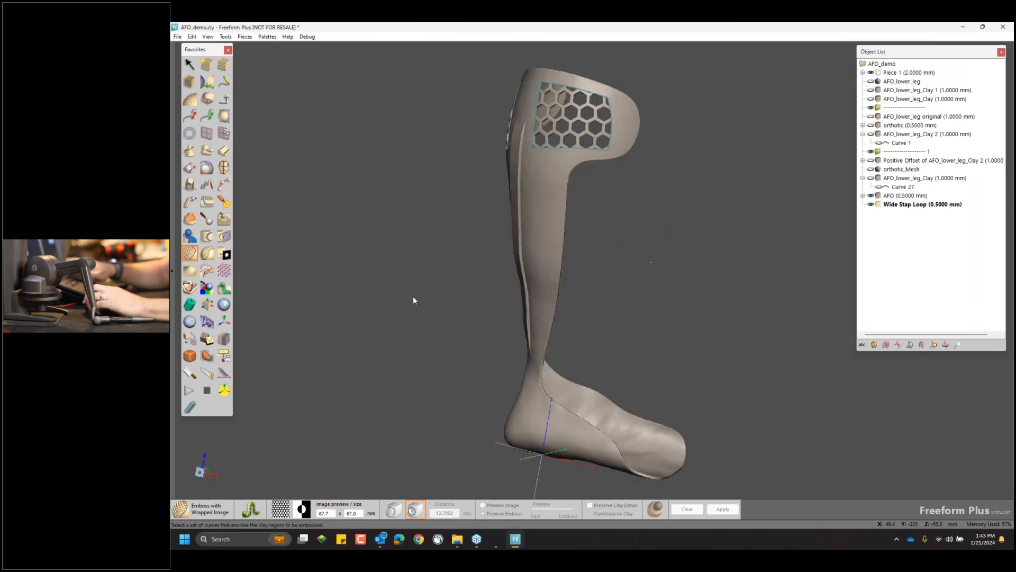
Reposition the Wide Stap Loop piece without the axis constraint, moving it from below the foot up to the brace's upper cuff.
middle_click_drag(567, 296, 667, 317)
middle_click_drag(657, 460, 514, 359)
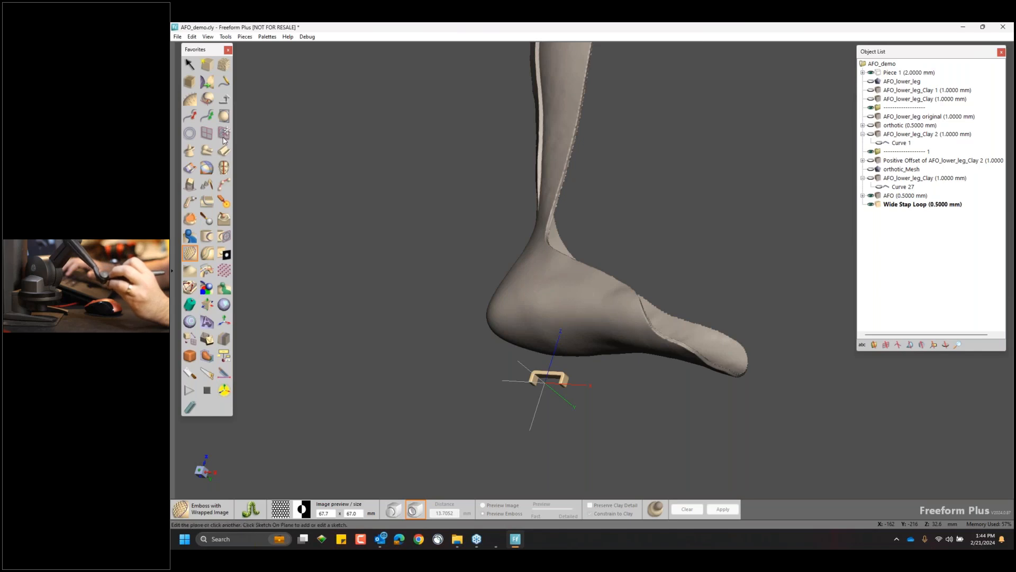
left_click(211, 305)
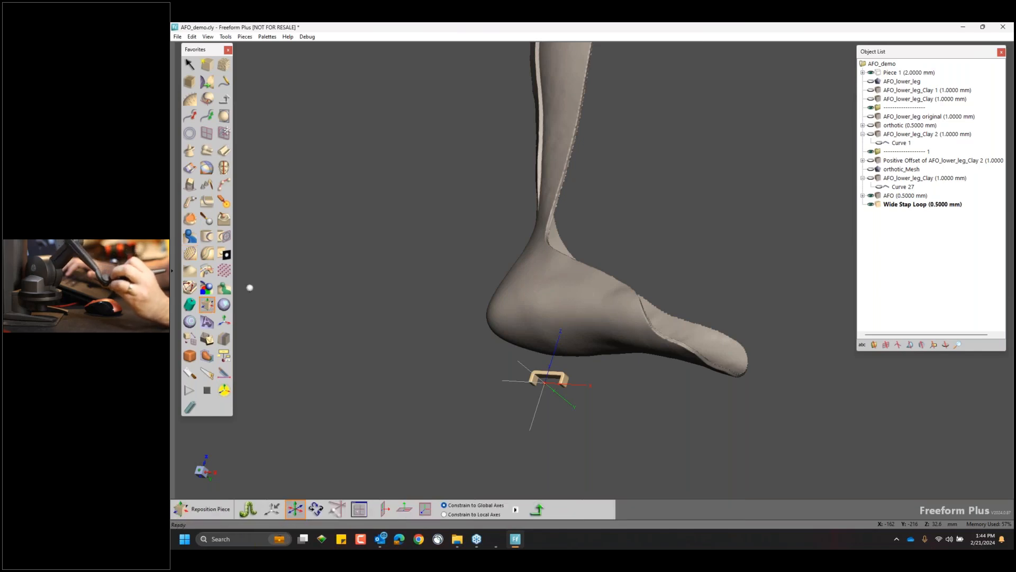
left_click(296, 506)
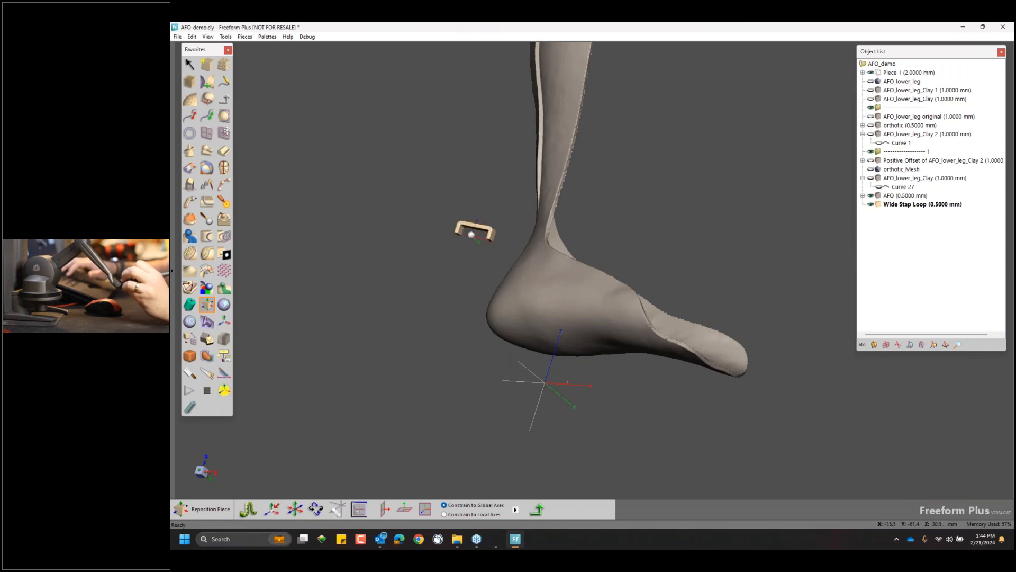
middle_click_drag(521, 141, 481, 374)
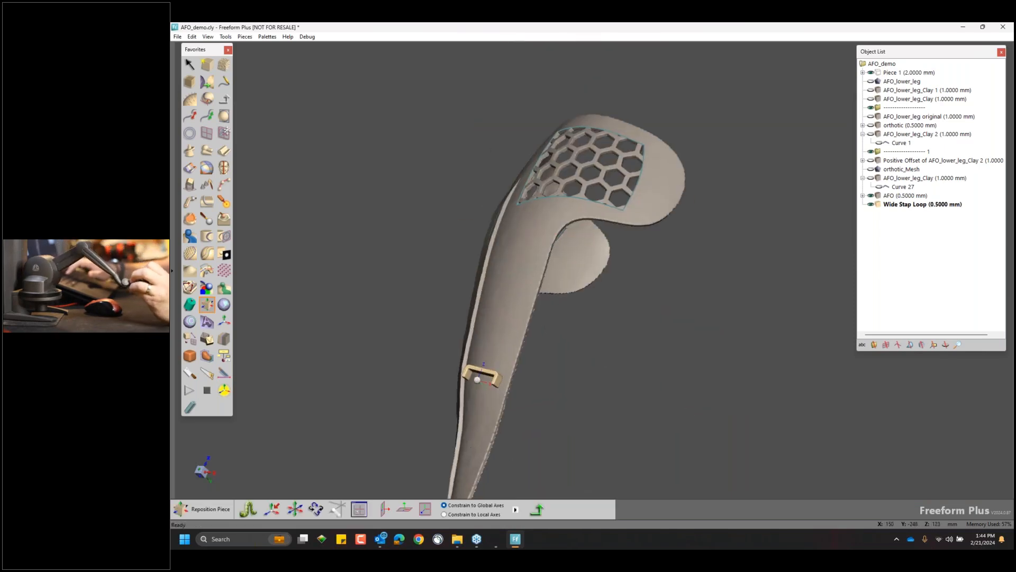
left_click_drag(476, 376, 640, 185)
middle_click_drag(640, 185, 572, 227)
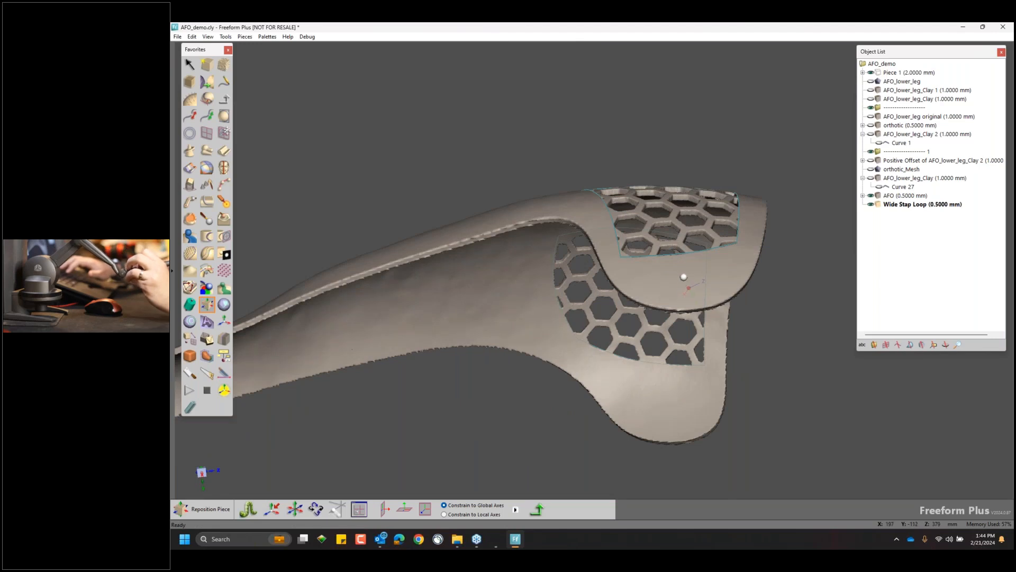
Seat the strap loop on the cuff flap's outer surface, between the hex pattern and the flap's edge.
left_click_drag(669, 271, 694, 281)
middle_click_drag(693, 281, 646, 196)
middle_click_drag(595, 237, 596, 242)
left_click_drag(597, 243, 596, 271)
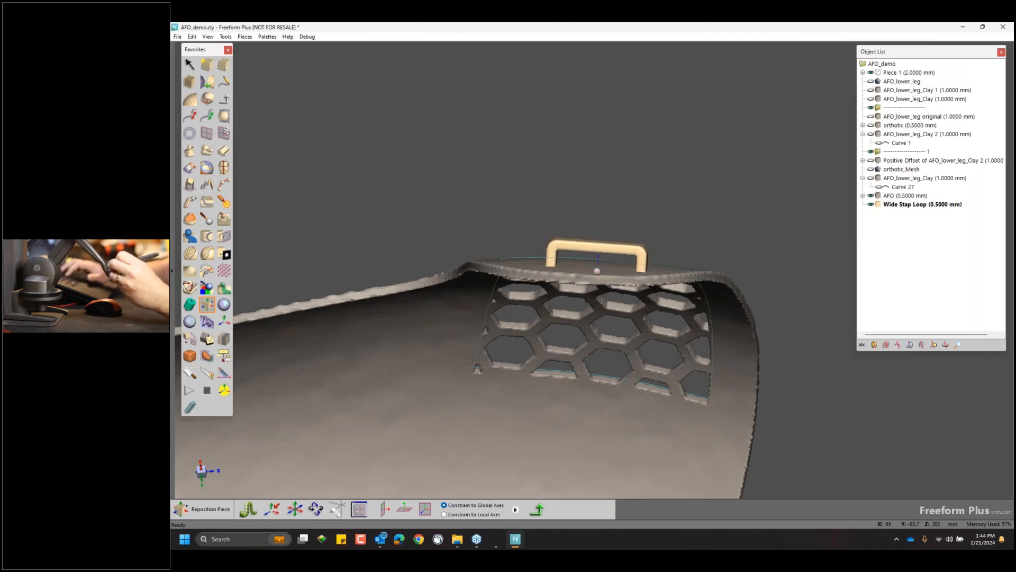
middle_click_drag(596, 271, 557, 260)
Combine the Wide Stap Loop piece into the AFO piece with a Boolean operation.
right_click(882, 206)
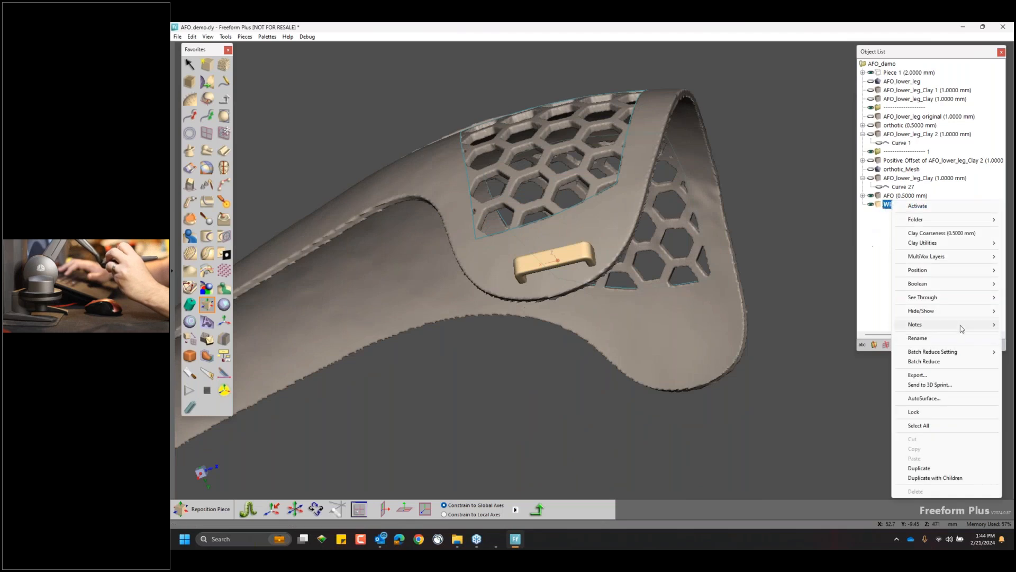
mouse_move(921, 284)
left_click(841, 289)
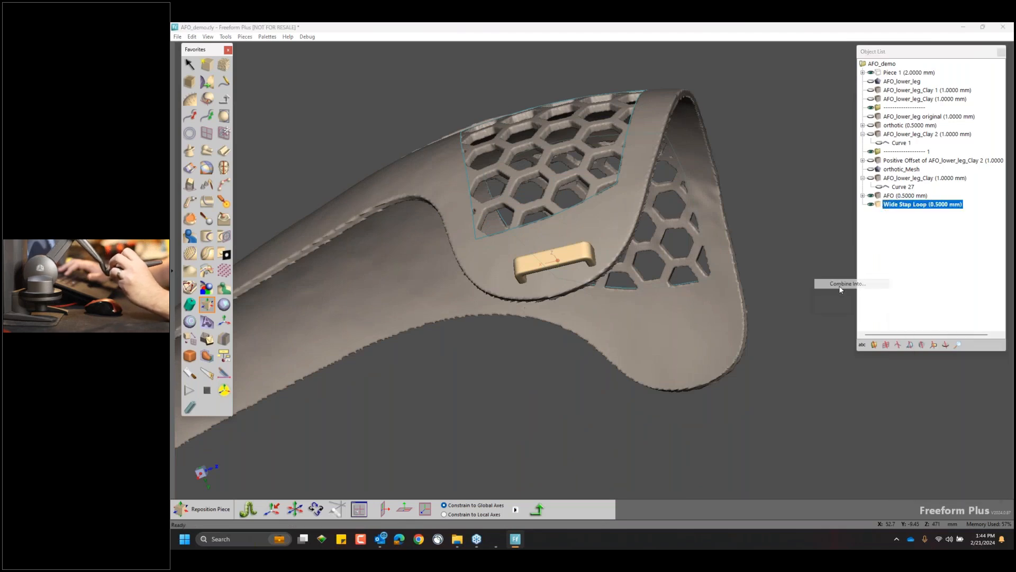
left_click(555, 217)
left_click(614, 397)
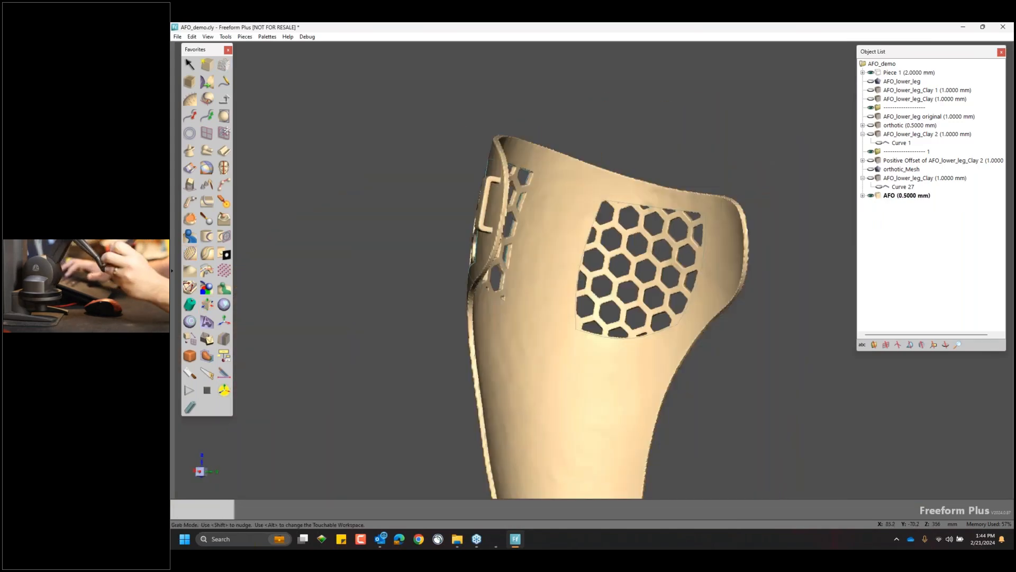
middle_click_drag(531, 304, 376, 366)
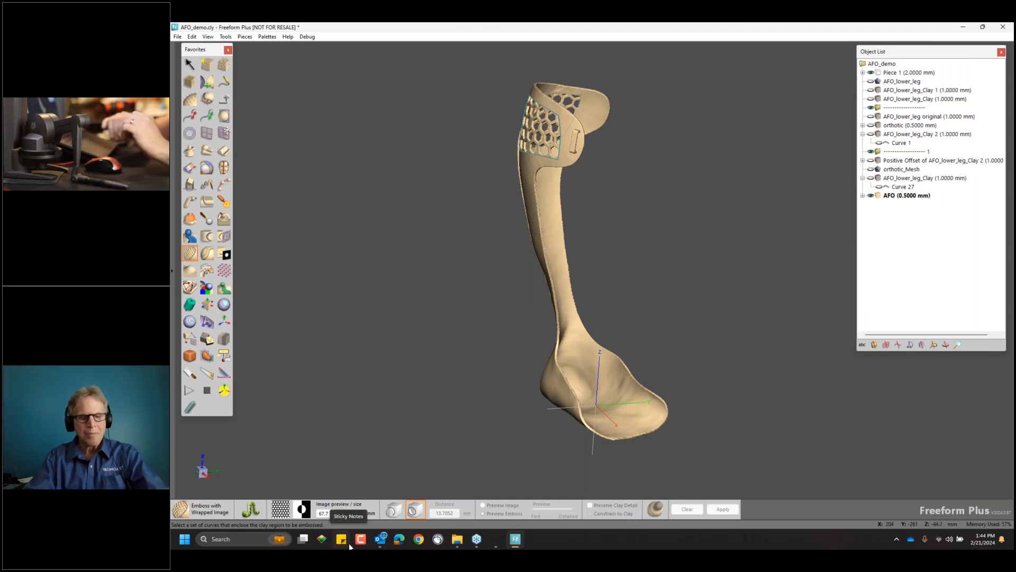
key("ctrl+super+Right")
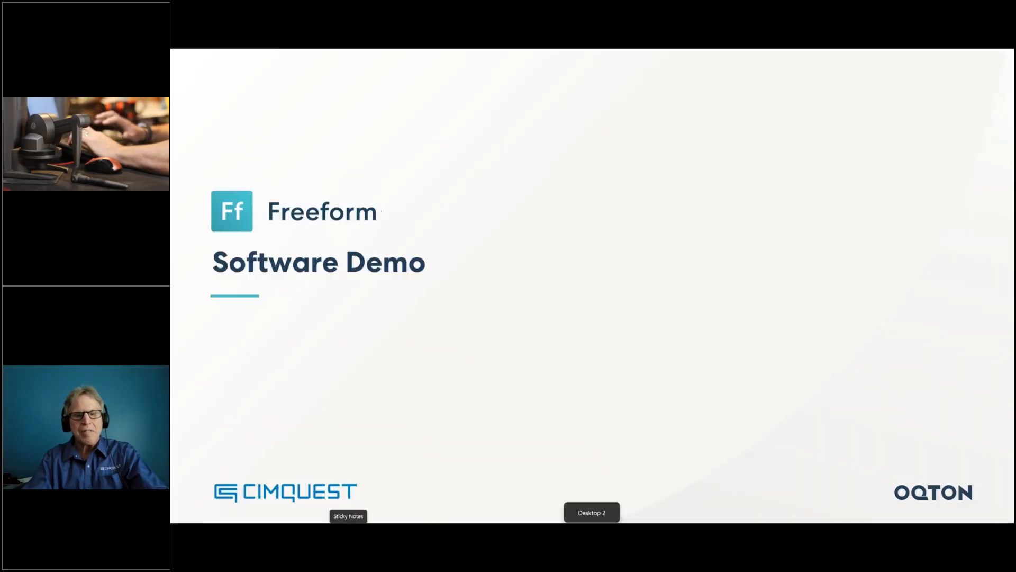
left_click(646, 270)
scroll(645, 273, "down", 1)
scroll(646, 273, "up", 1)
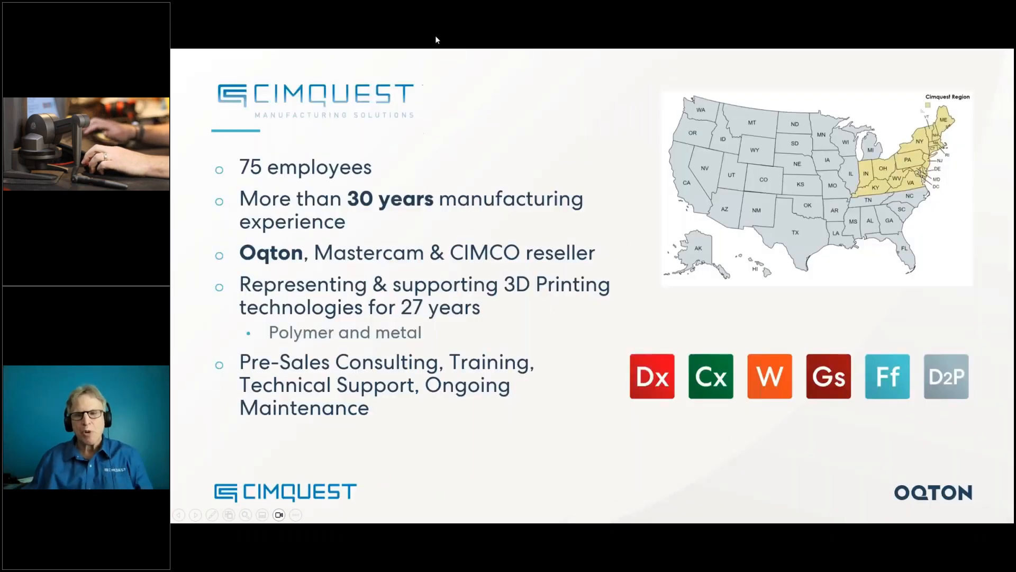